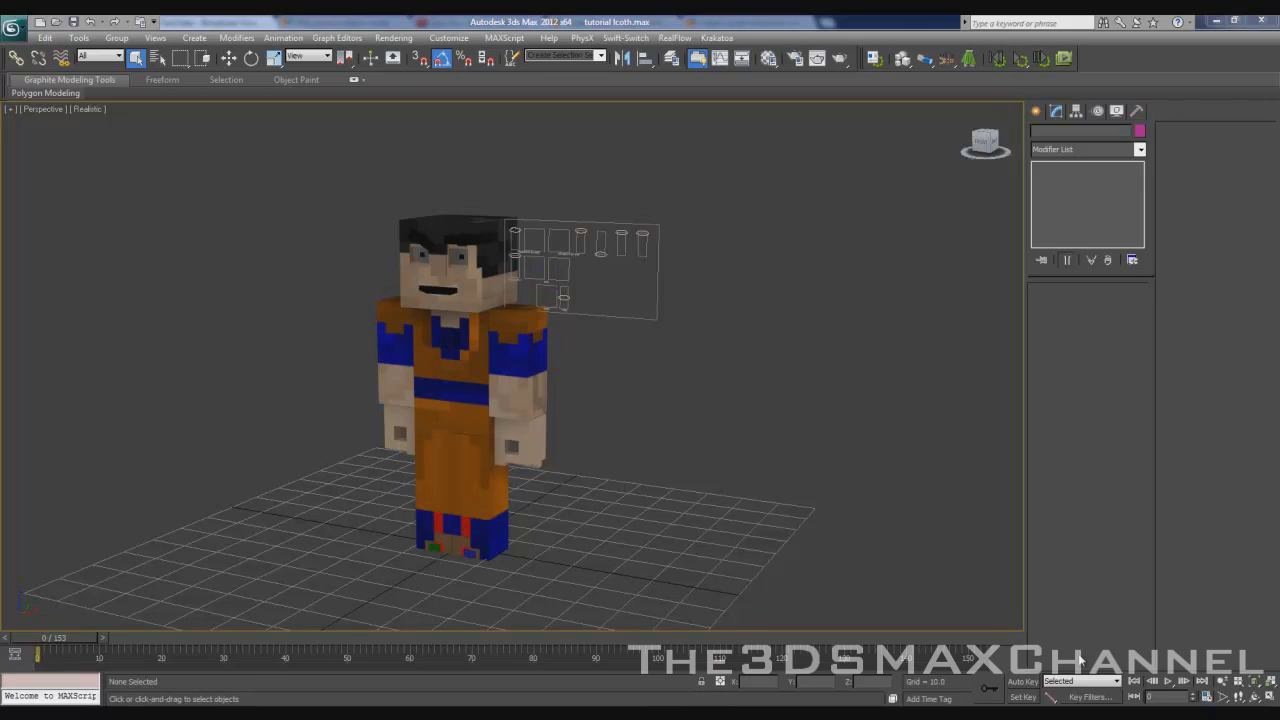
middle_drag(770, 446, 804, 446)
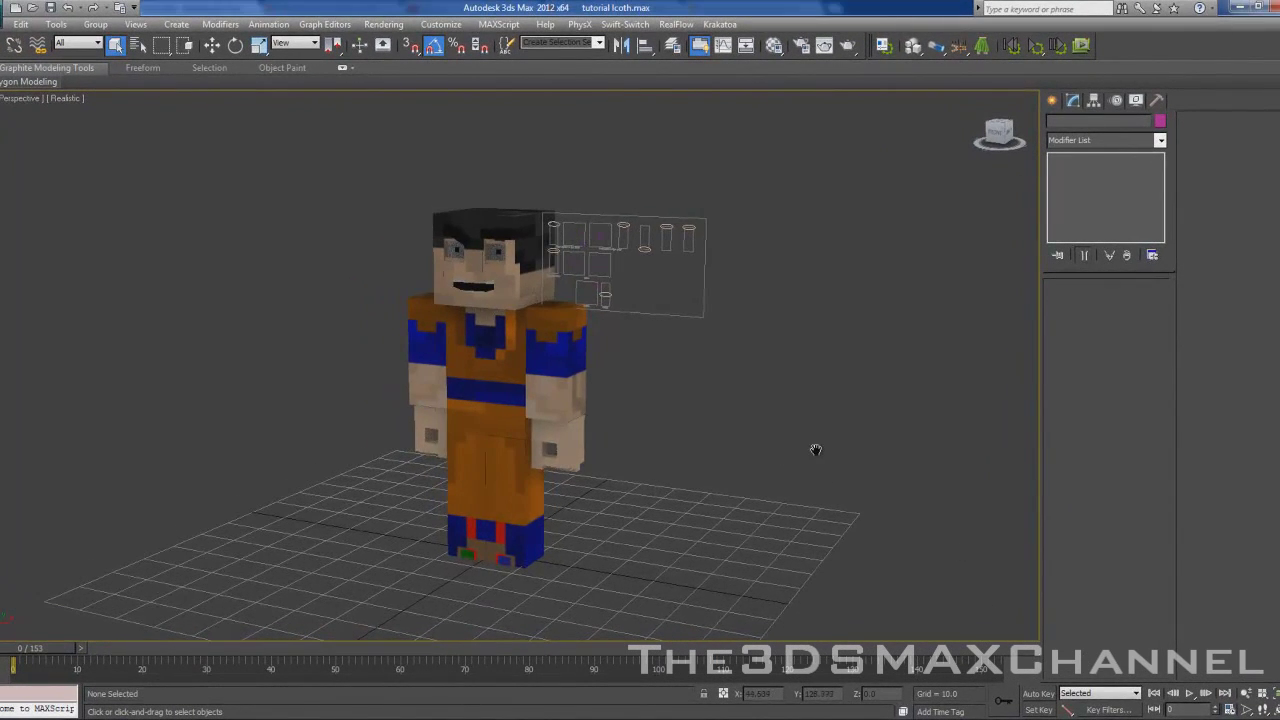
scroll(816, 450, up, 2)
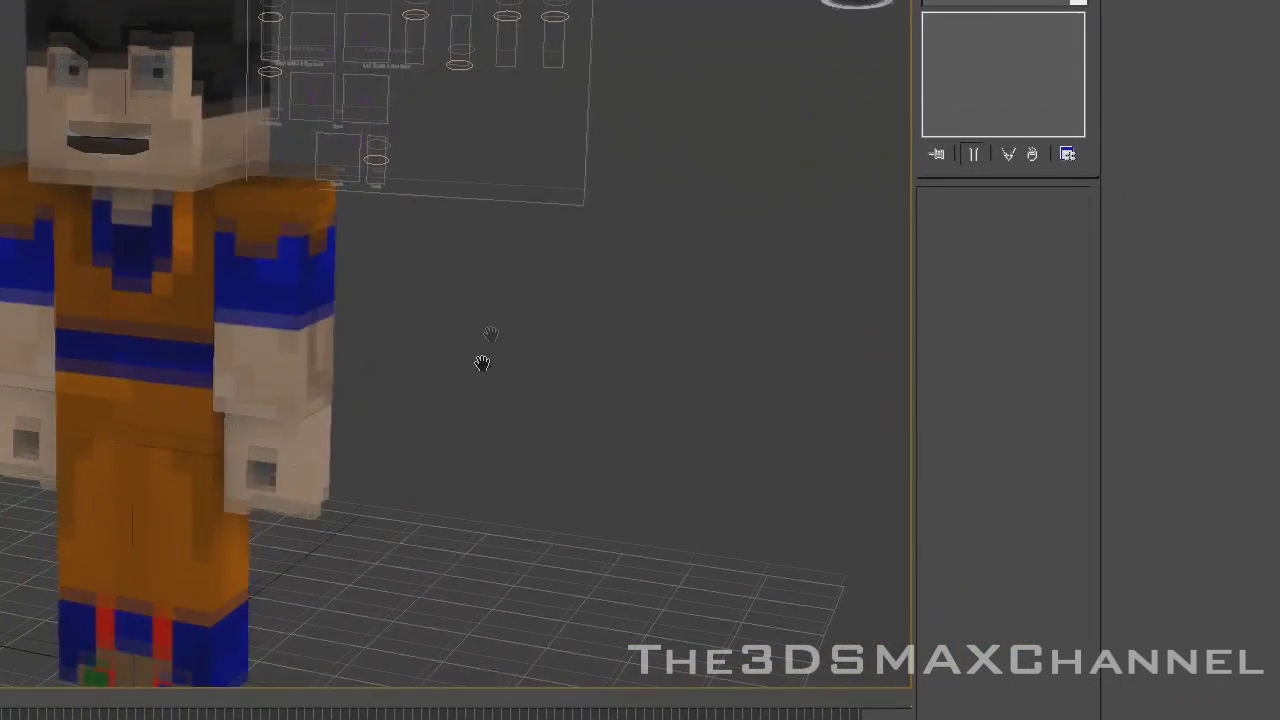
middle_drag(729, 404, 747, 379)
middle_drag(505, 326, 486, 371)
scroll(485, 372, down, 3)
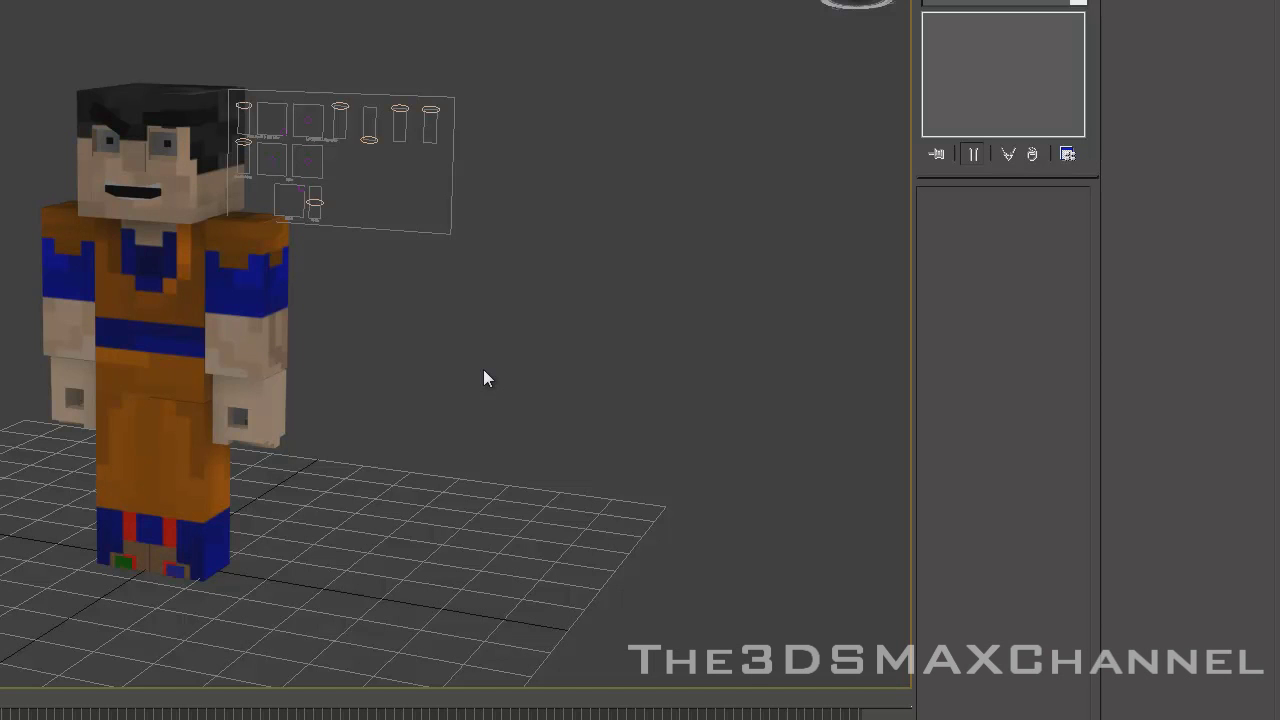
mouse_move(353, 256)
middle_down()
mouse_move(414, 157)
mouse_move(409, 206)
mouse_move(426, 226)
mouse_move(374, 283)
mouse_move(370, 254)
middle_up()
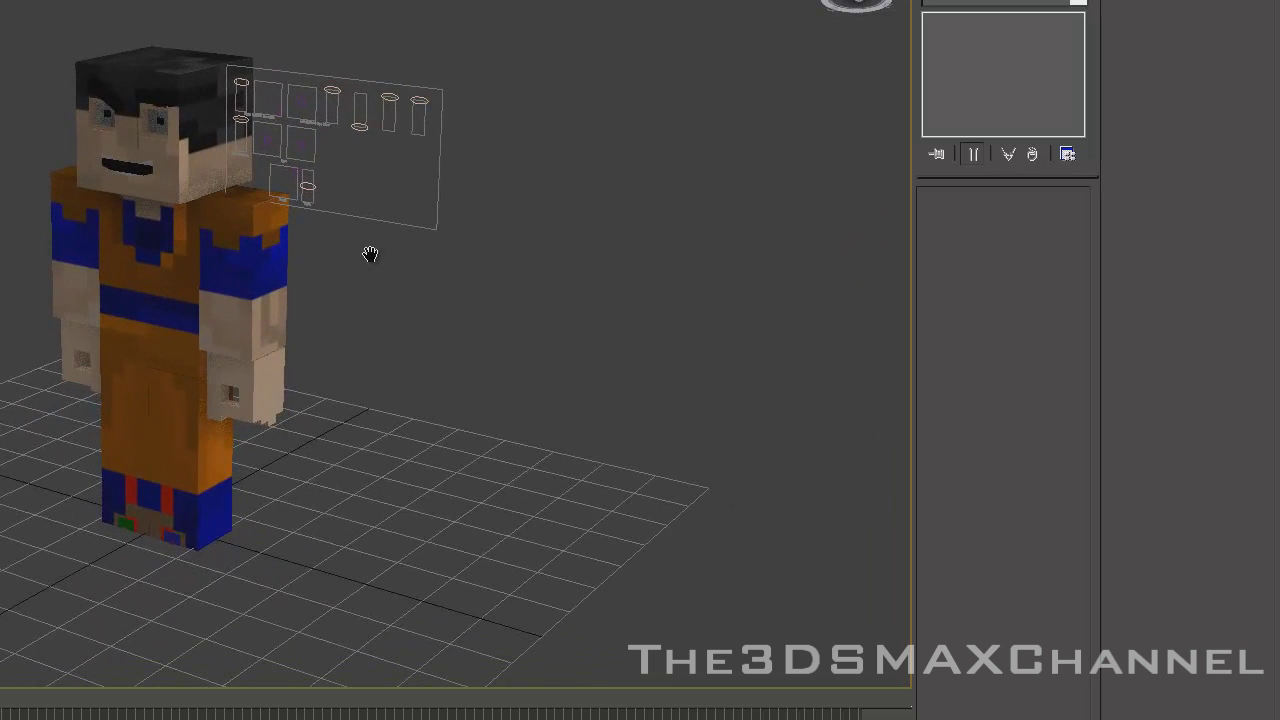
scroll(370, 256, up, 4)
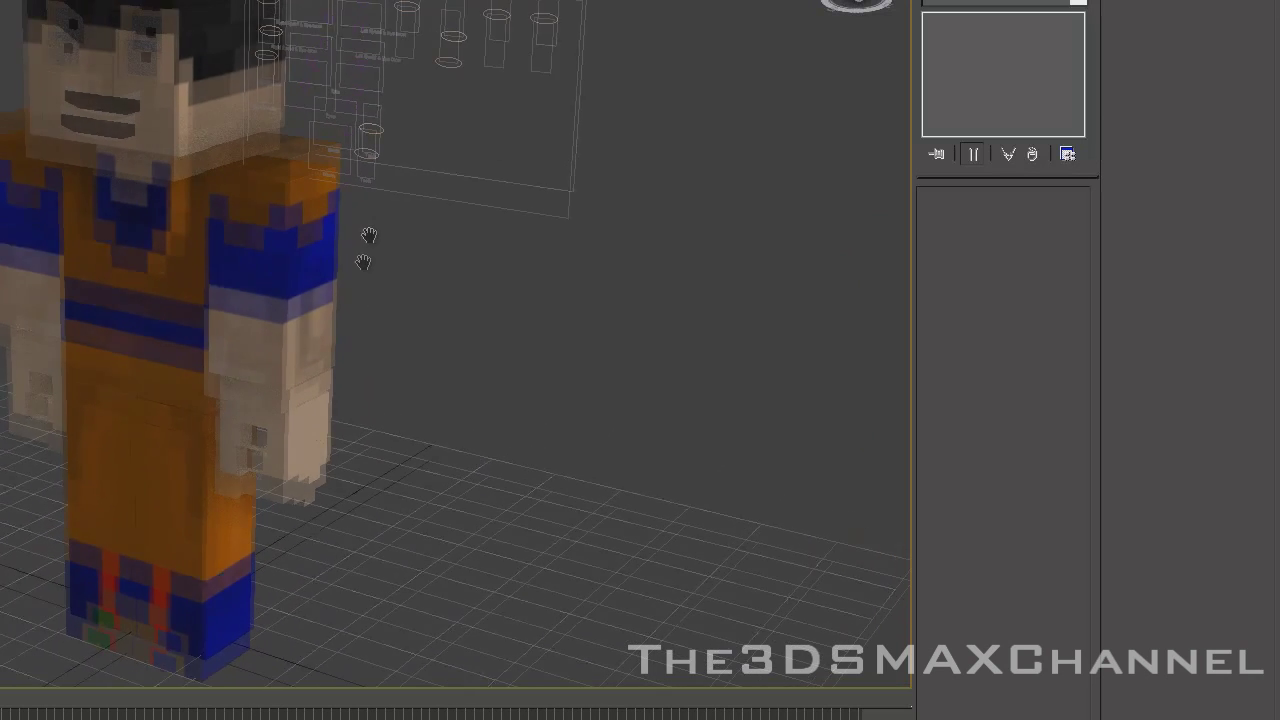
scroll(364, 270, down, 3)
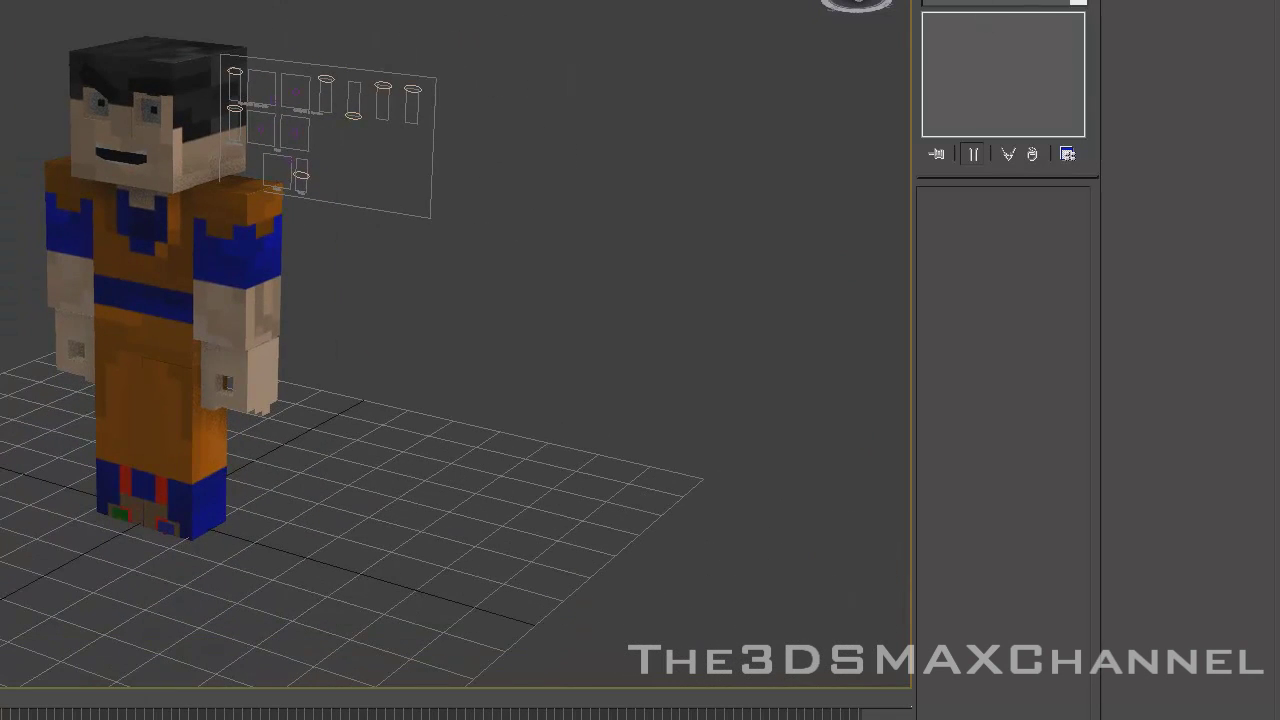
Step: Create a ground plane beneath the character and enlarge it to about 969 by 529 units
click(930, 1)
middle_drag(673, 141, 684, 64)
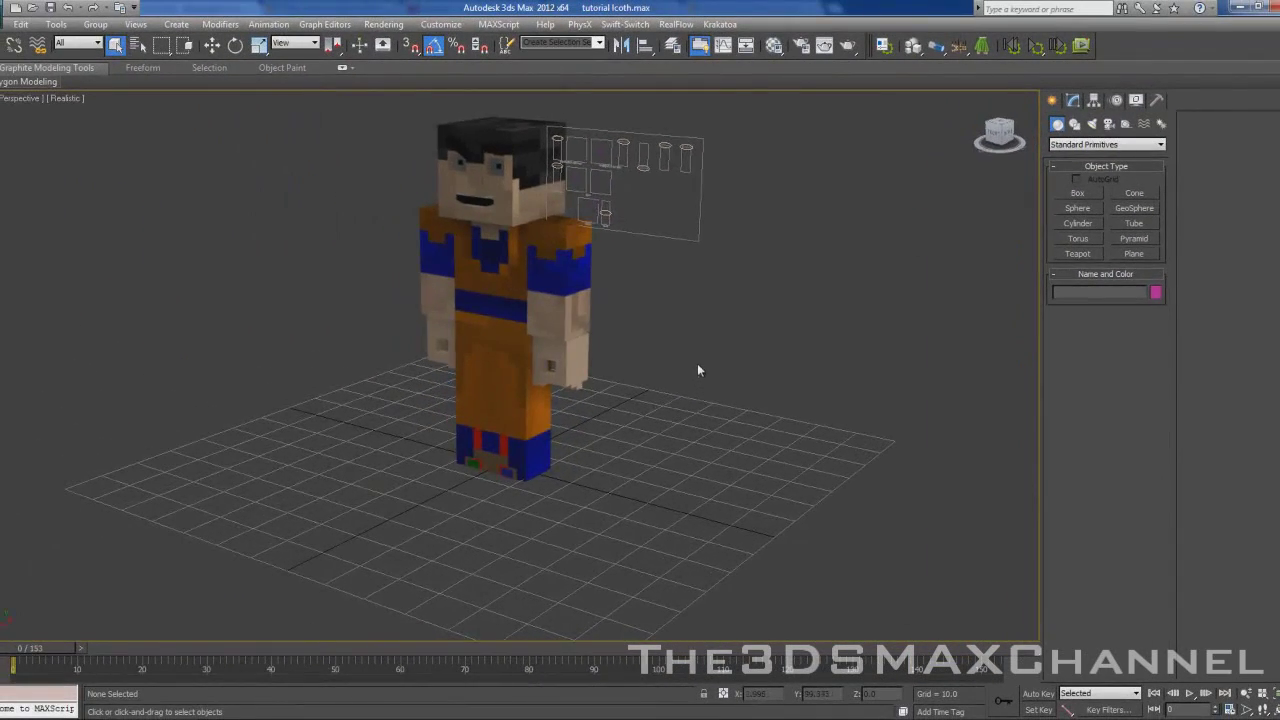
alt+middle_drag(697, 365, 649, 400)
scroll(651, 374, down, 4)
scroll(649, 377, up, 2)
scroll(686, 358, up, 3)
scroll(884, 312, down, 3)
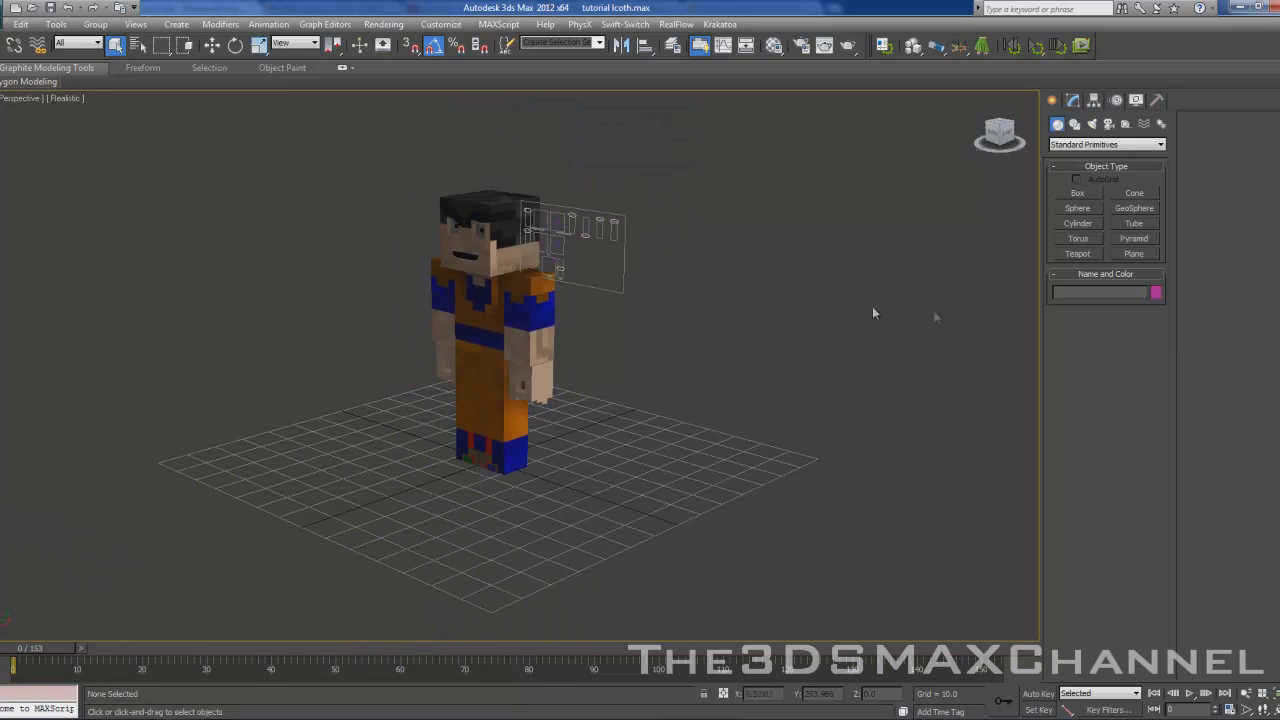
click(1137, 253)
drag(9, 500, 995, 378)
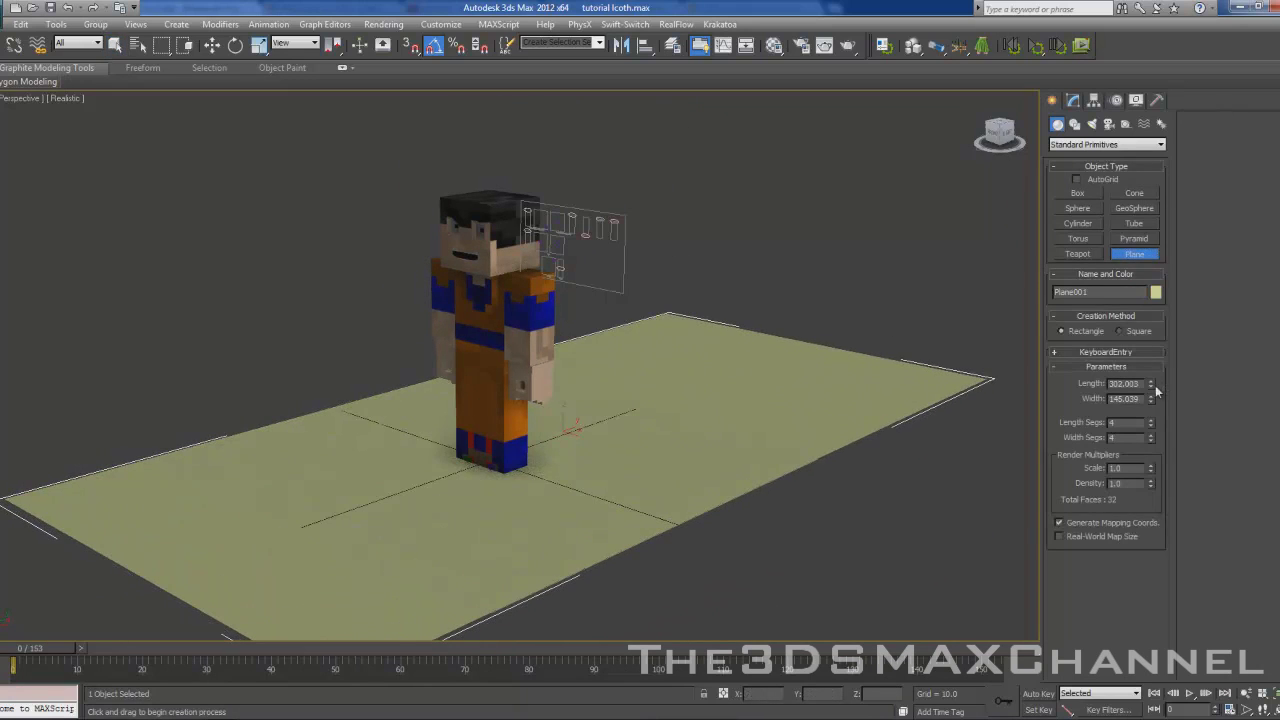
drag(1150, 384, 1150, 260)
drag(1150, 399, 891, 386)
Step: Display edged faces in the viewport and set the plane's length and width segments to 15 each
key(F4)
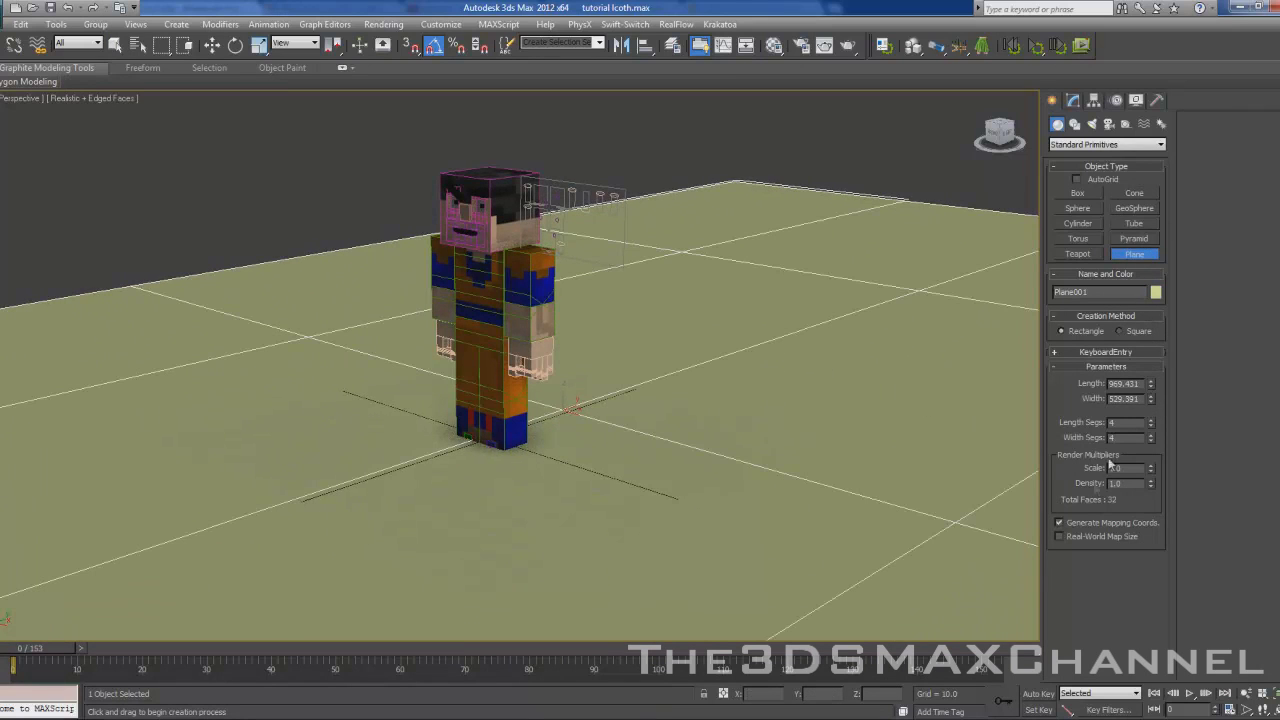
mouse_move(1150, 424)
mouse_down()
mouse_move(1152, 410)
mouse_move(1158, 430)
mouse_up()
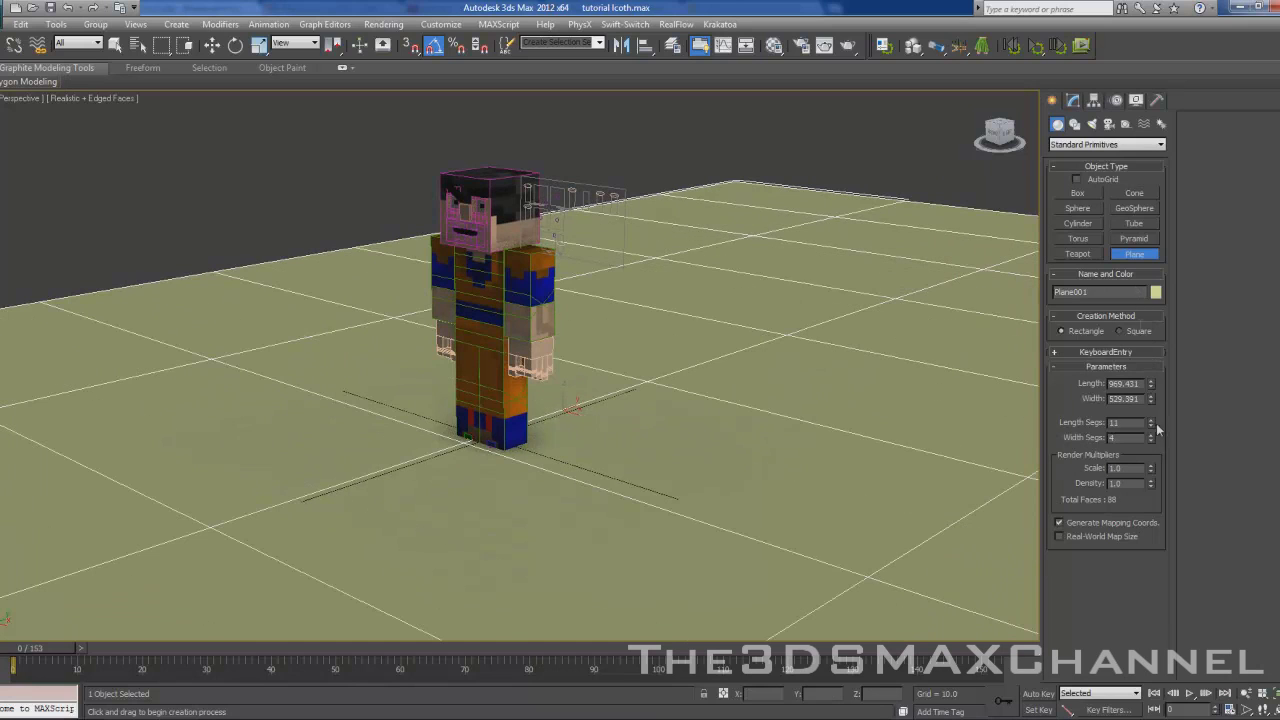
text(5)
click(1122, 440)
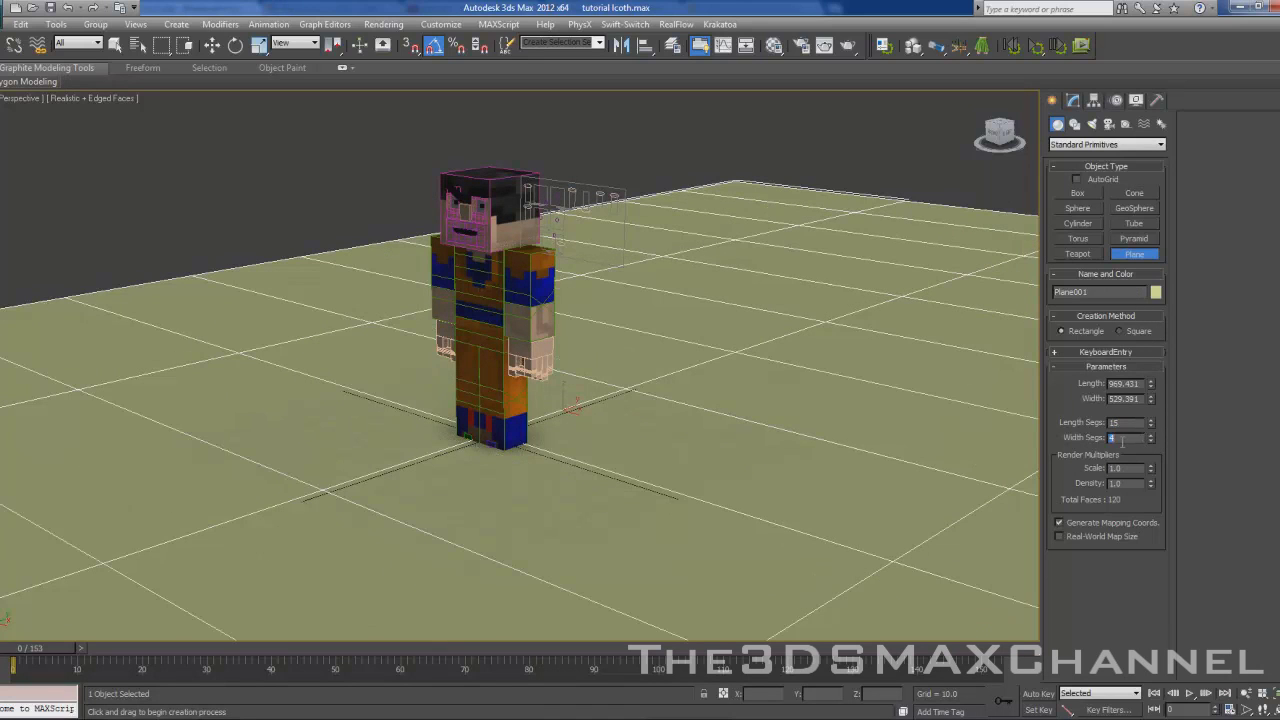
text(15)
key(Return)
scroll(611, 380, up, 3)
scroll(630, 395, down, 2)
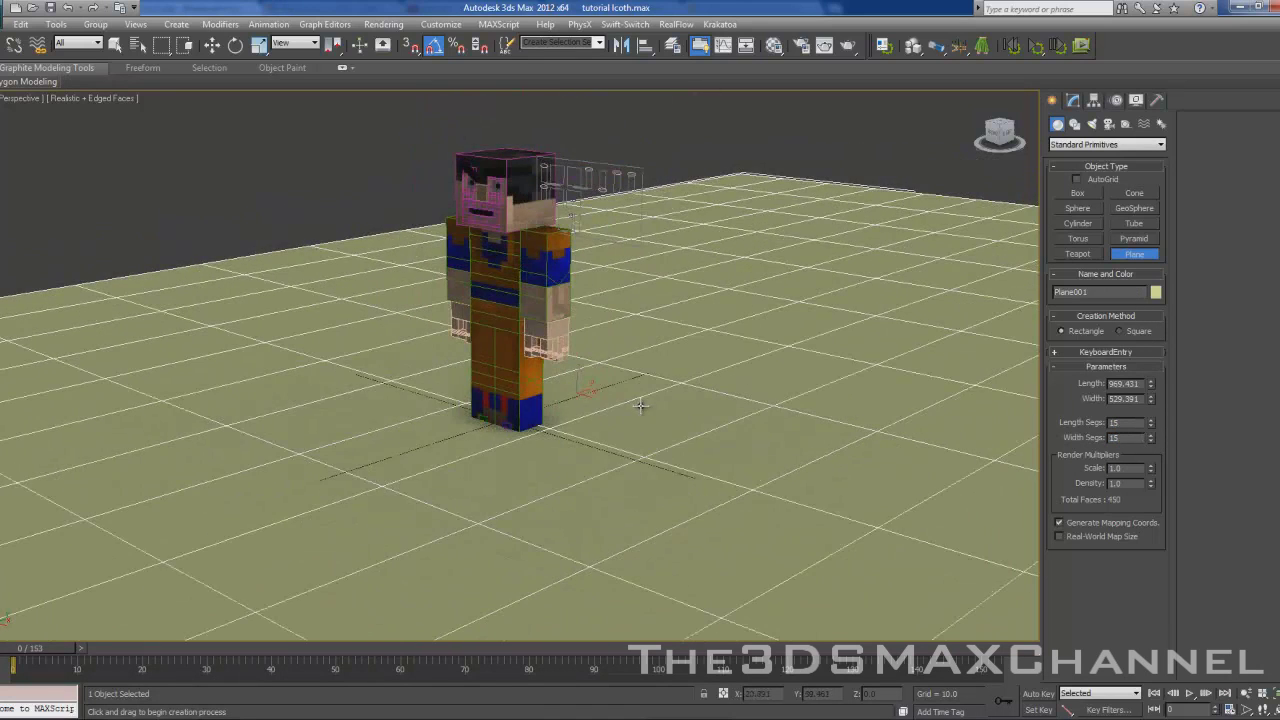
scroll(645, 382, up, 3)
scroll(646, 414, down, 2)
Step: Switch the viewport to wireframe and select the biped's root object Bip001 inside the pelvis
key(F3)
key(F3)
key(F3)
click(115, 45)
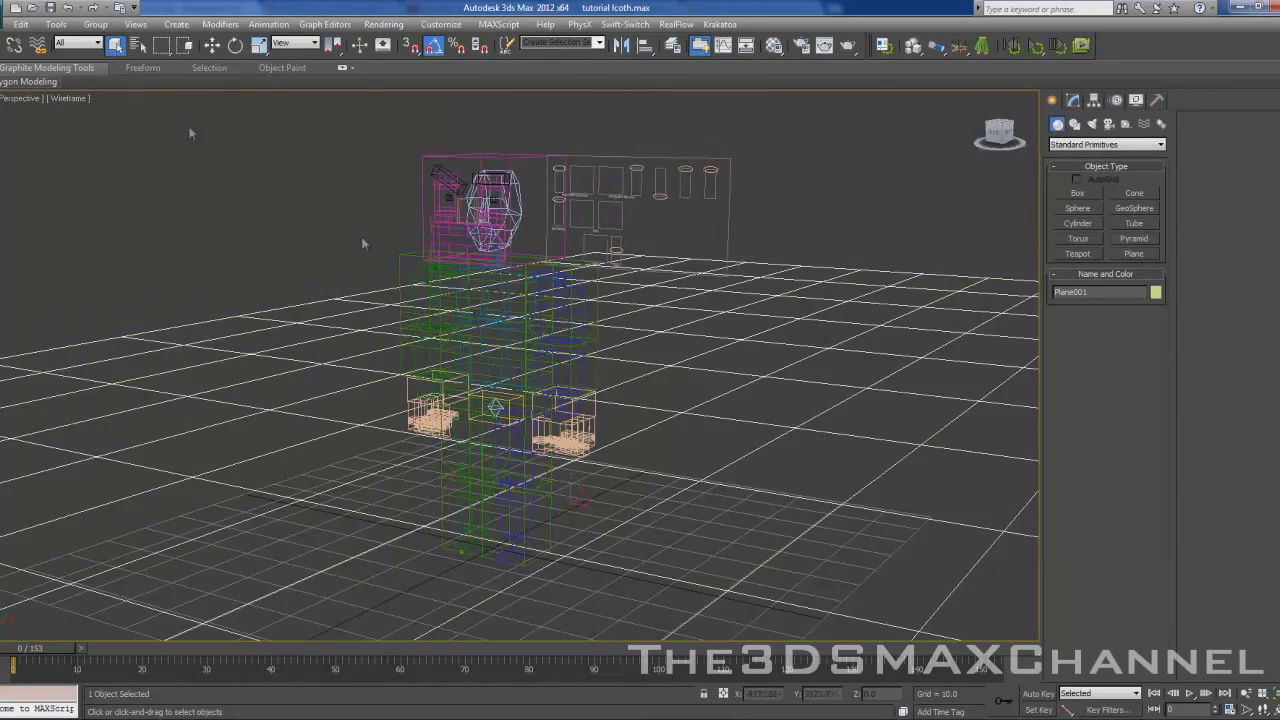
scroll(443, 257, up, 4)
scroll(510, 340, up, 3)
click(498, 433)
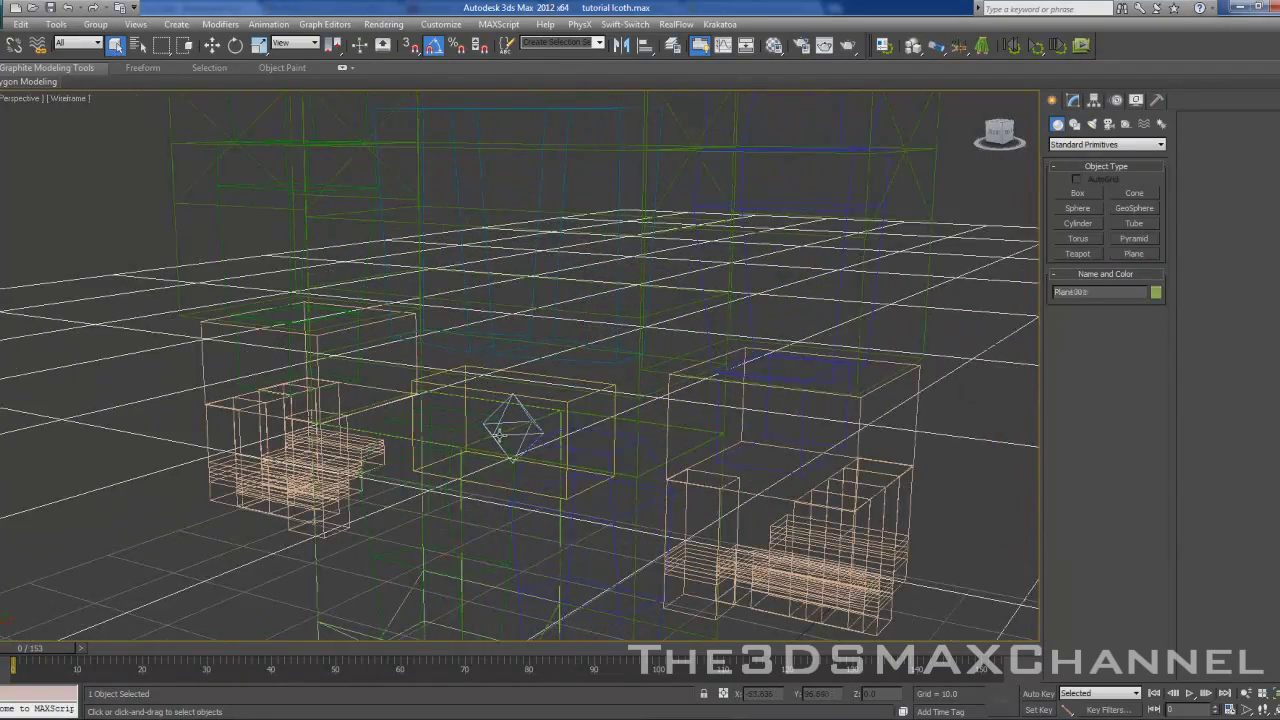
click(498, 433)
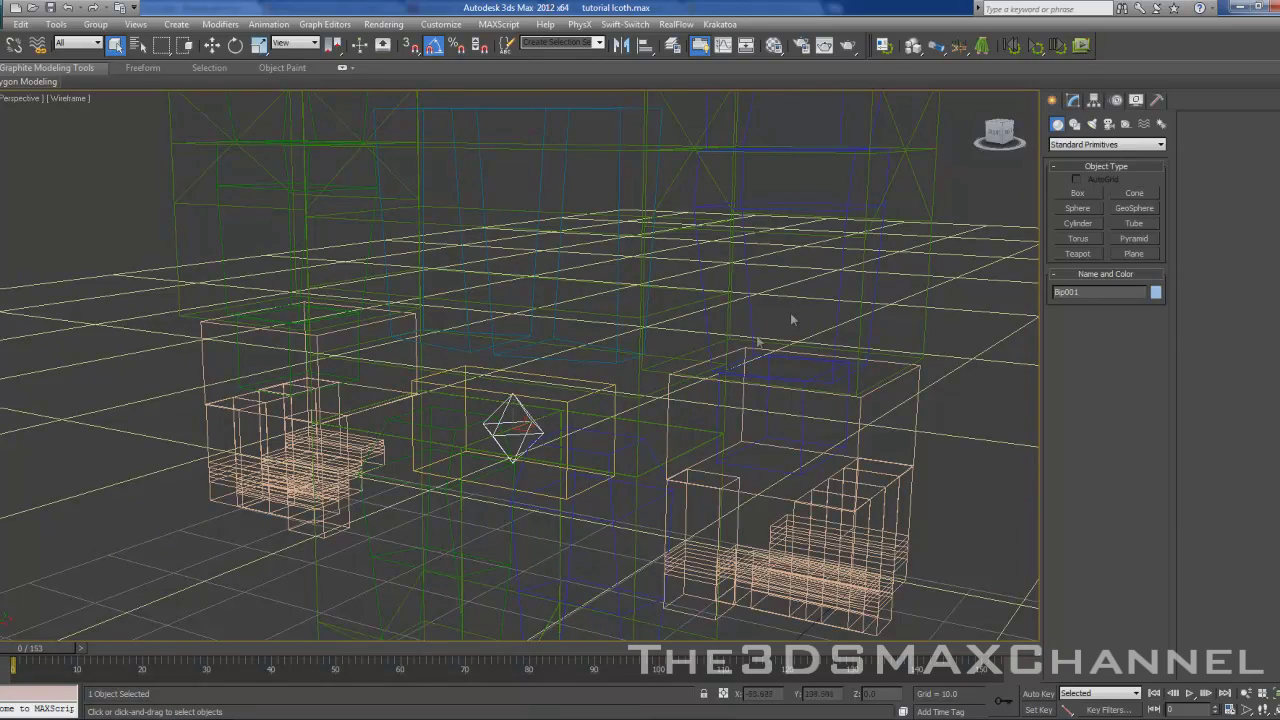
alt+middle_drag(560, 337, 620, 330)
Step: Open the motion parameters of Bip001 and turn on Footstep Mode
click(1073, 101)
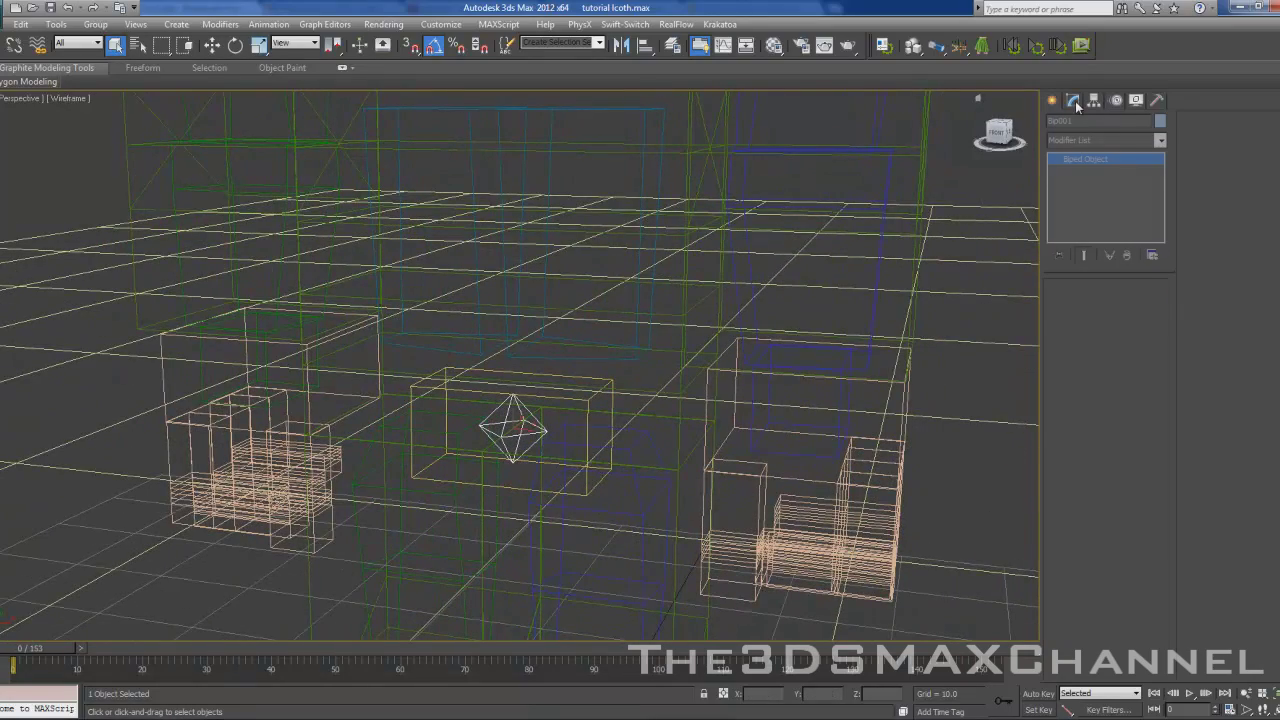
middle_drag(1016, 164, 587, 220)
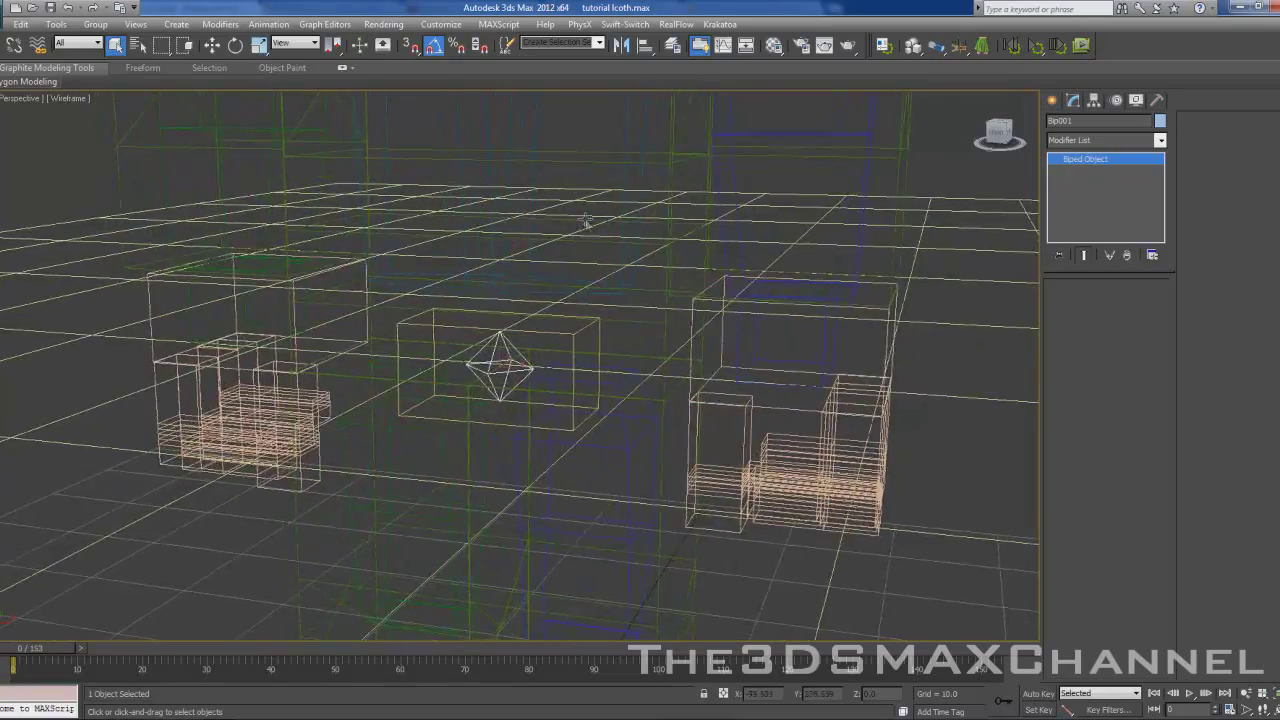
scroll(587, 220, up, 2)
alt+middle_drag(586, 268, 521, 299)
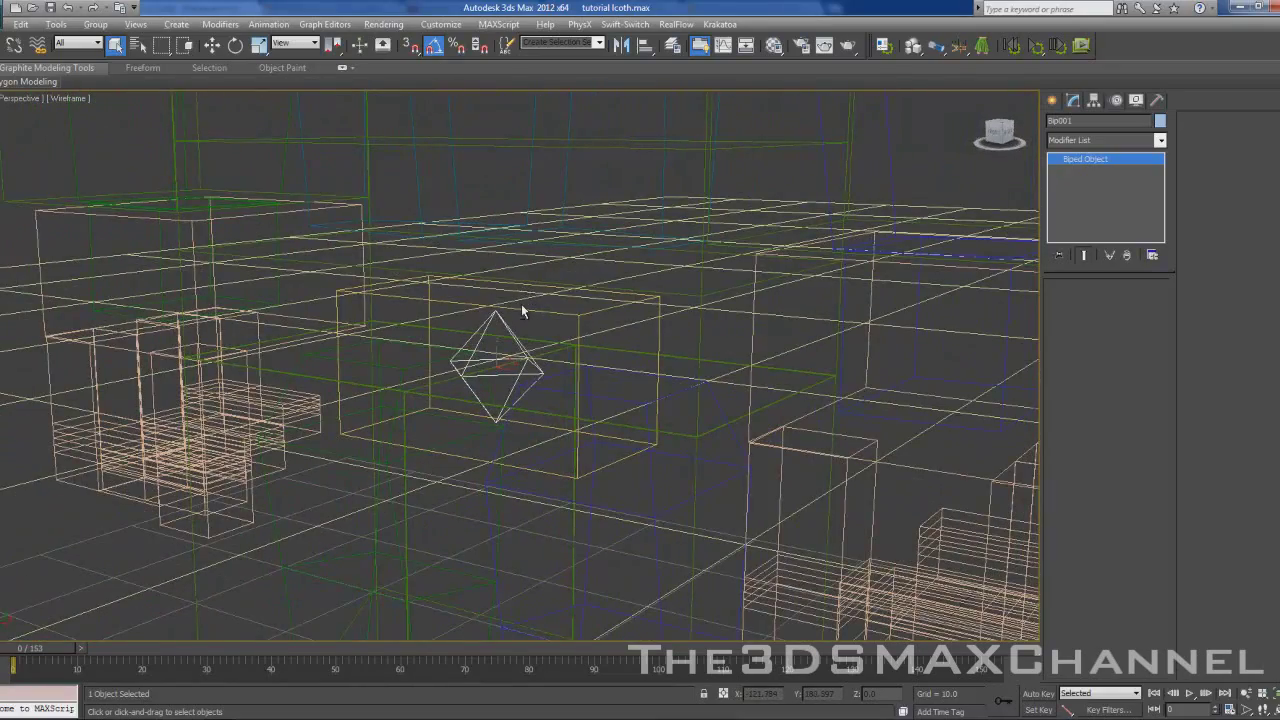
scroll(521, 311, down, 10)
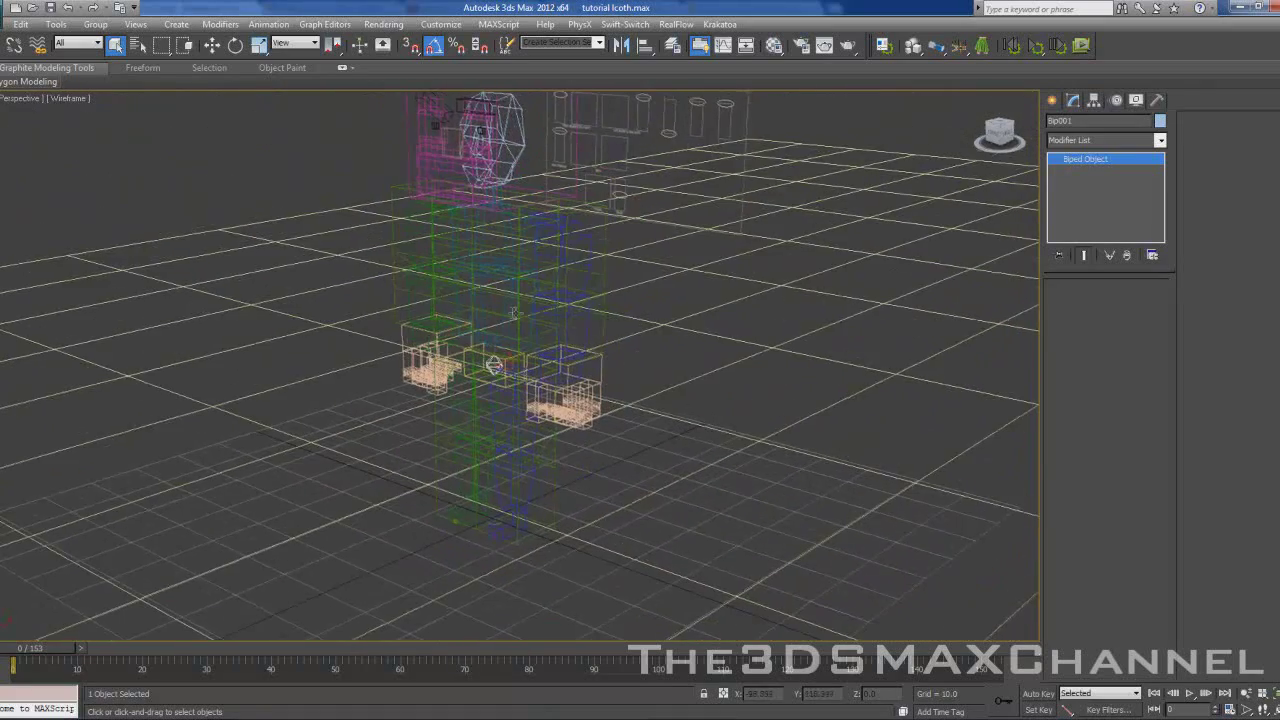
click(1118, 102)
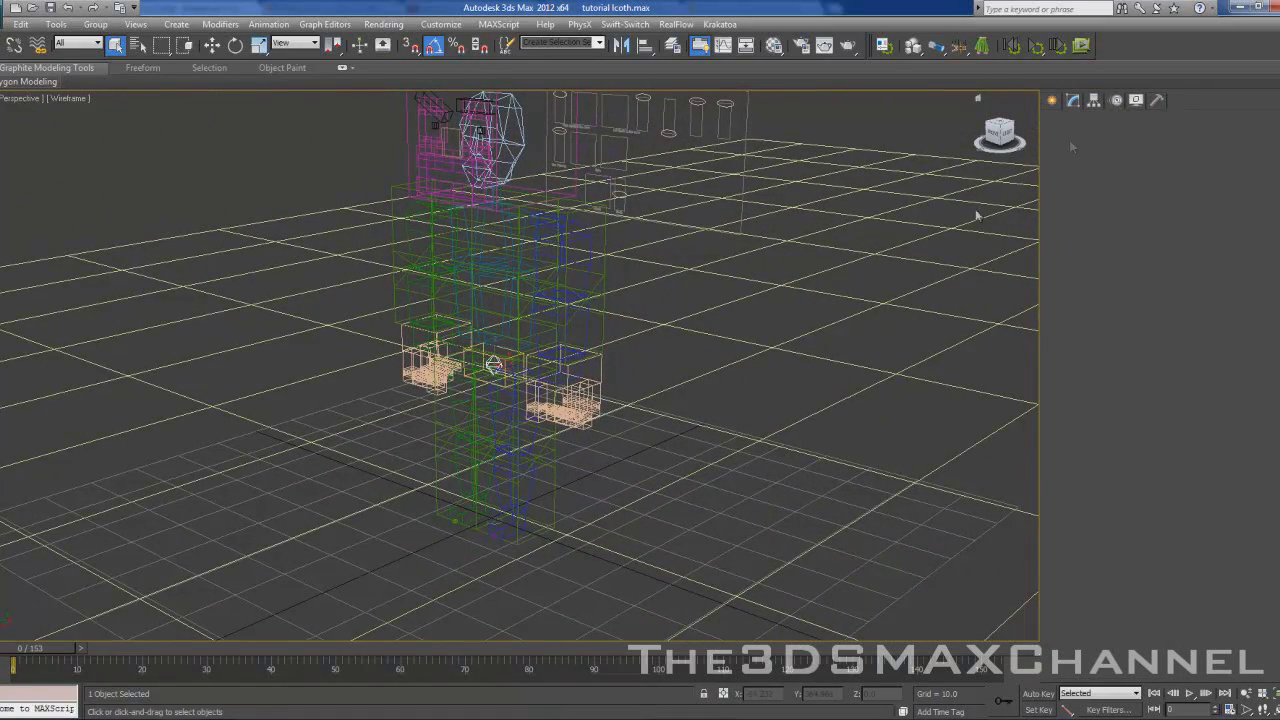
middle_drag(649, 338, 734, 232)
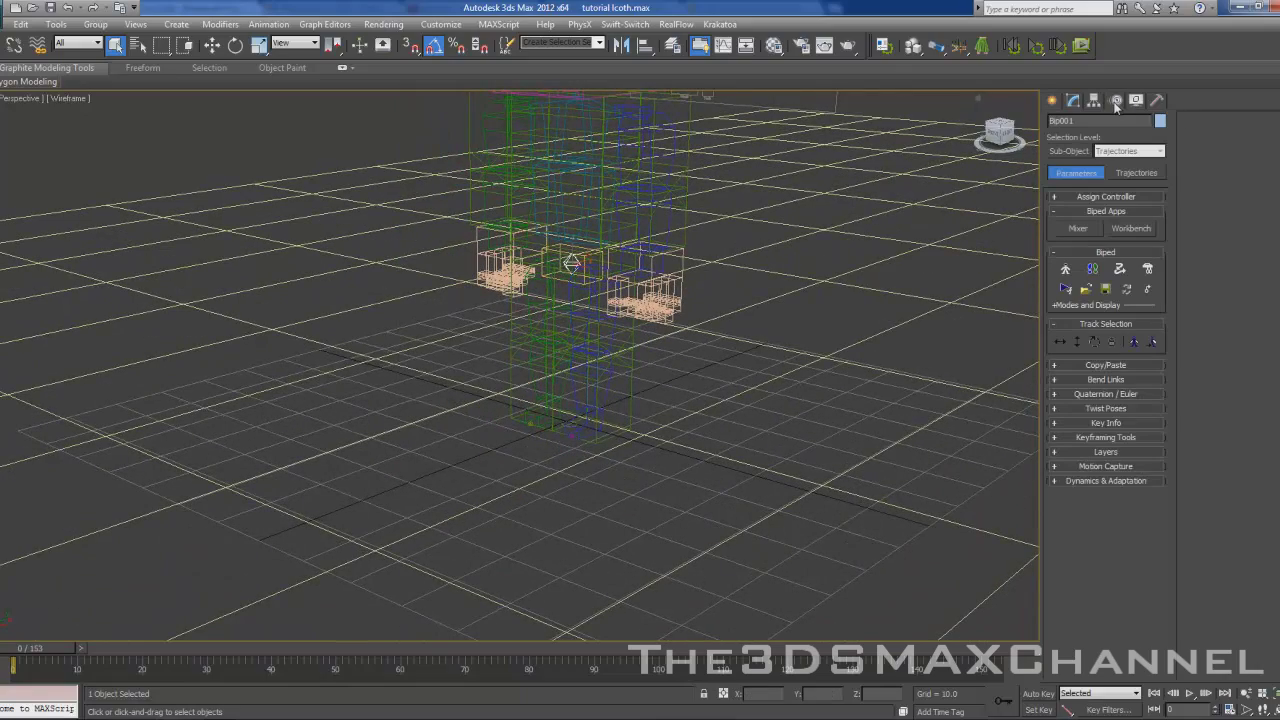
middle_drag(903, 194, 766, 306)
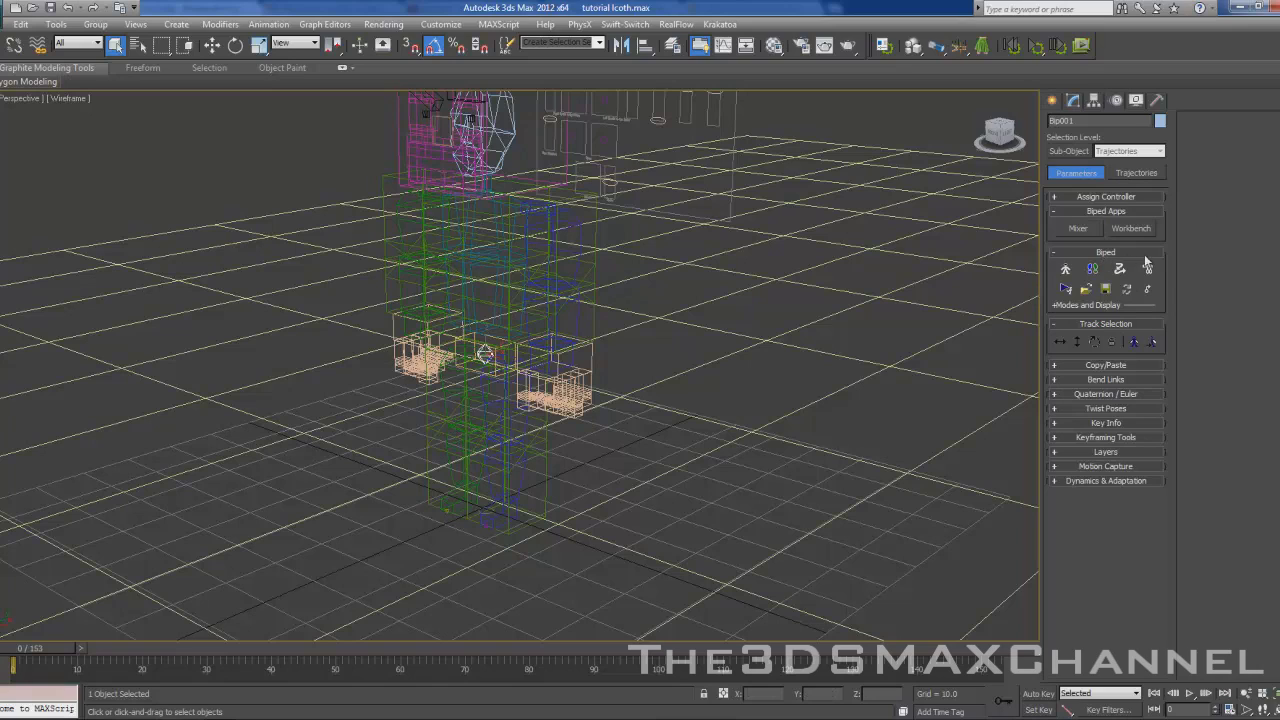
click(1093, 270)
Step: Return the viewport to shaded display and create 10 walk footsteps, starting right at the current frame with auto timing
key(F3)
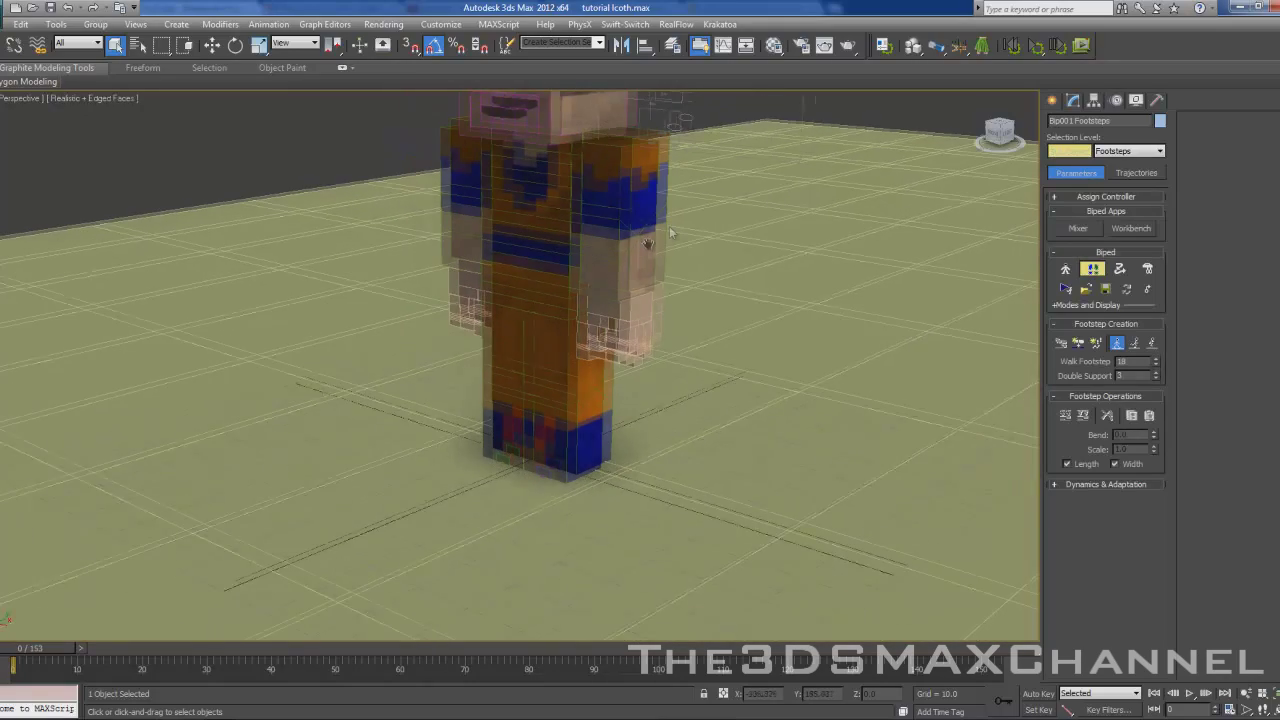
scroll(825, 276, down, 2)
alt+middle_drag(825, 276, 850, 295)
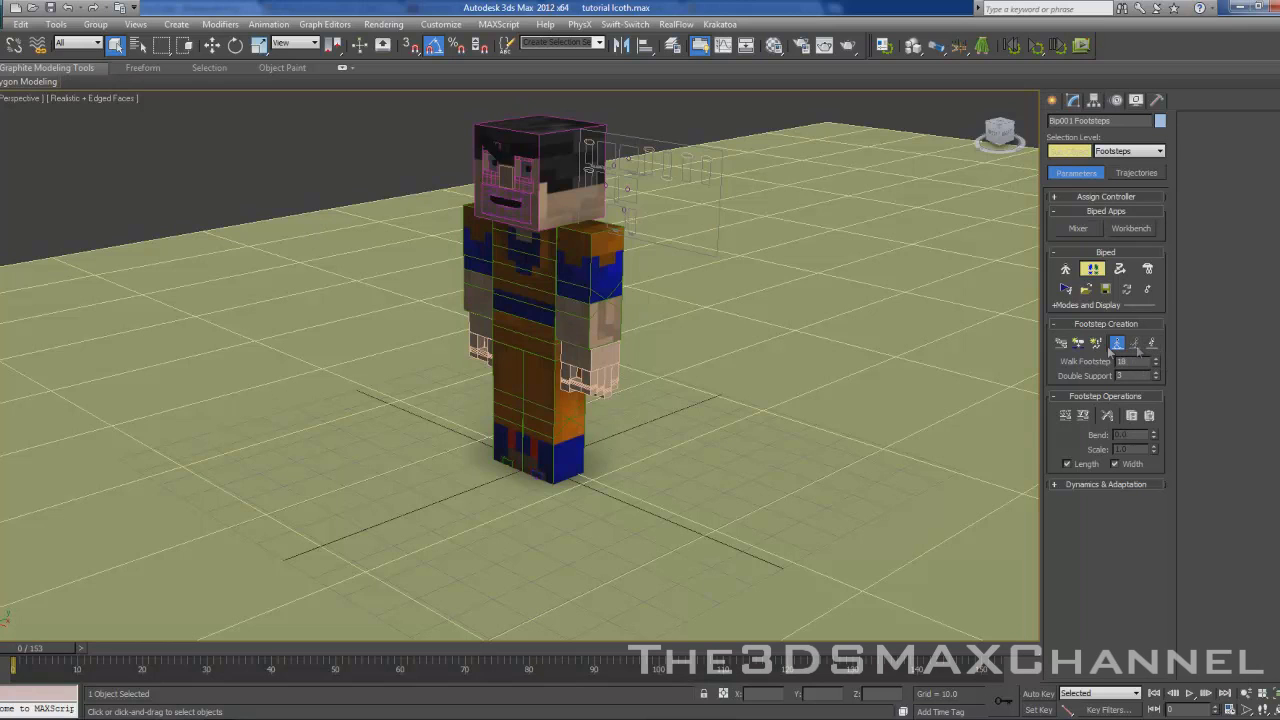
middle_drag(937, 341, 1007, 316)
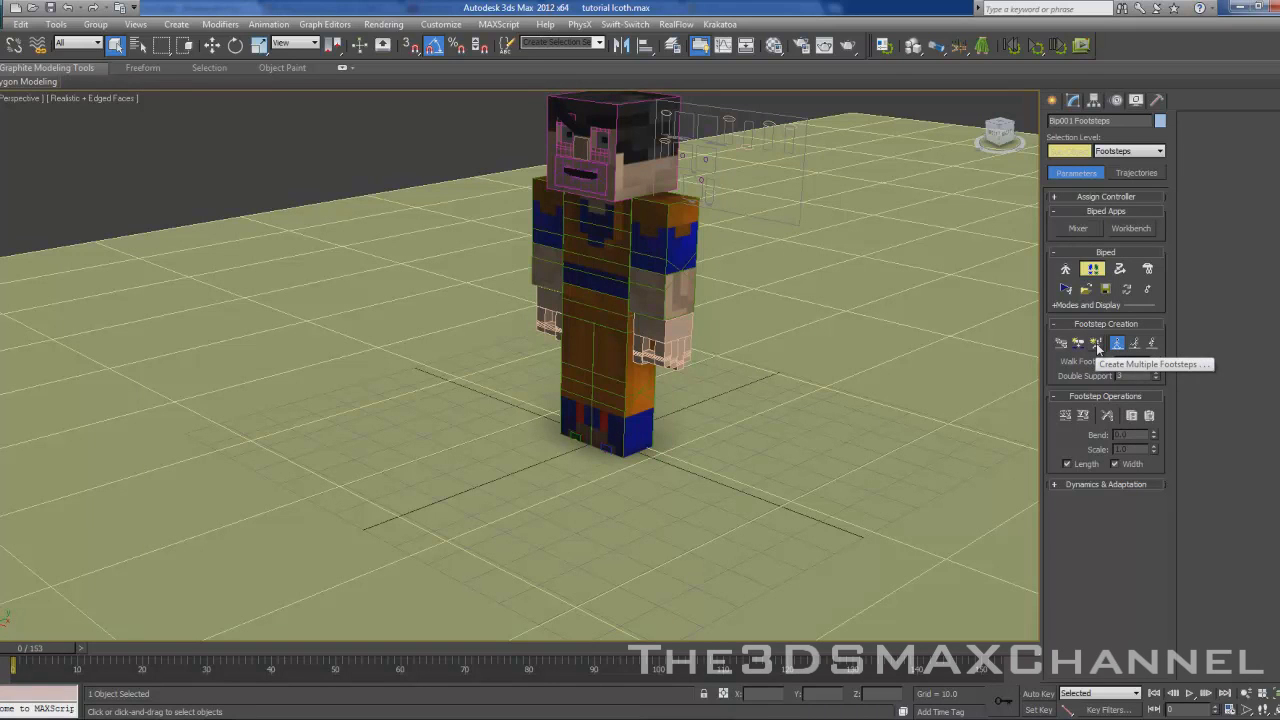
click(1097, 344)
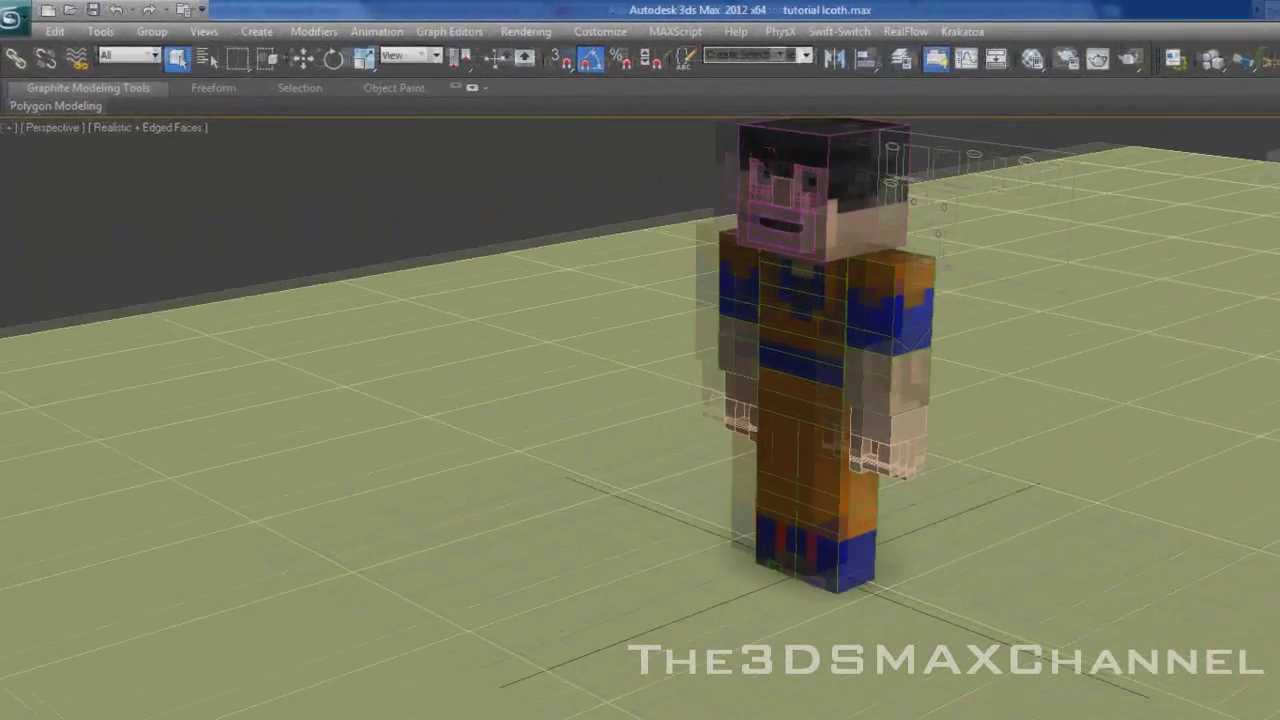
drag(565, 97, 512, 222)
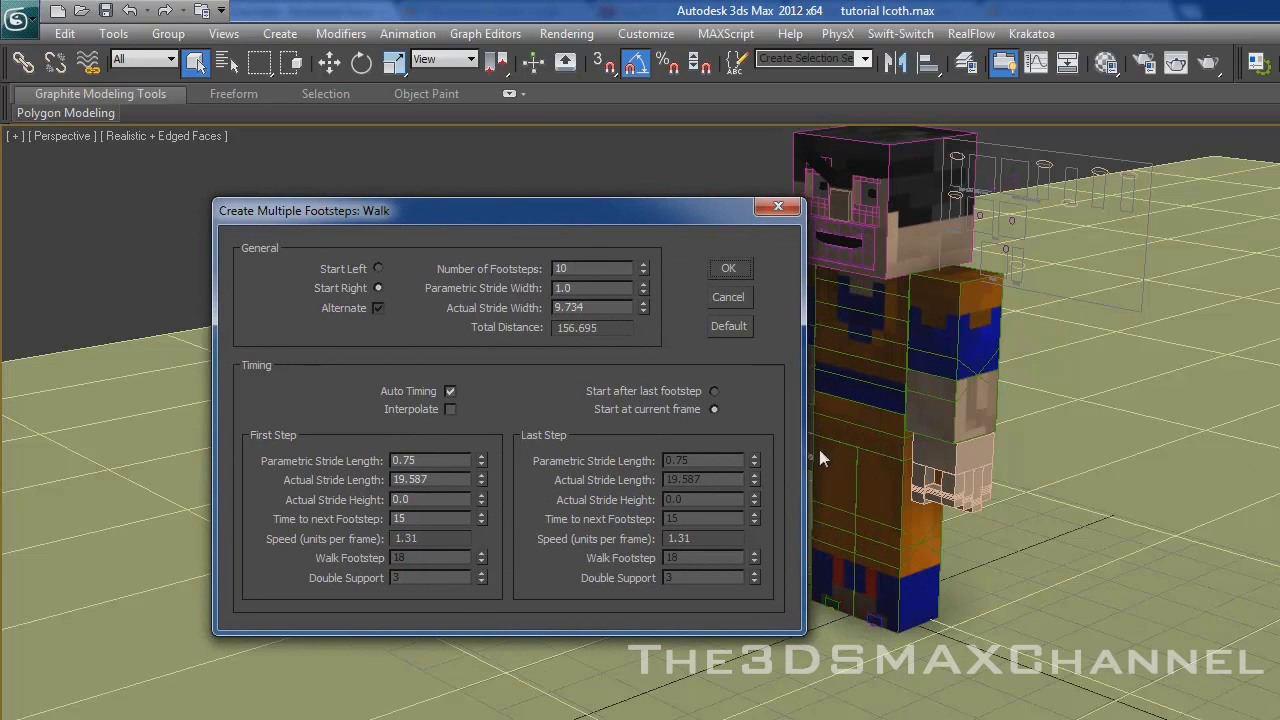
drag(531, 225, 396, 215)
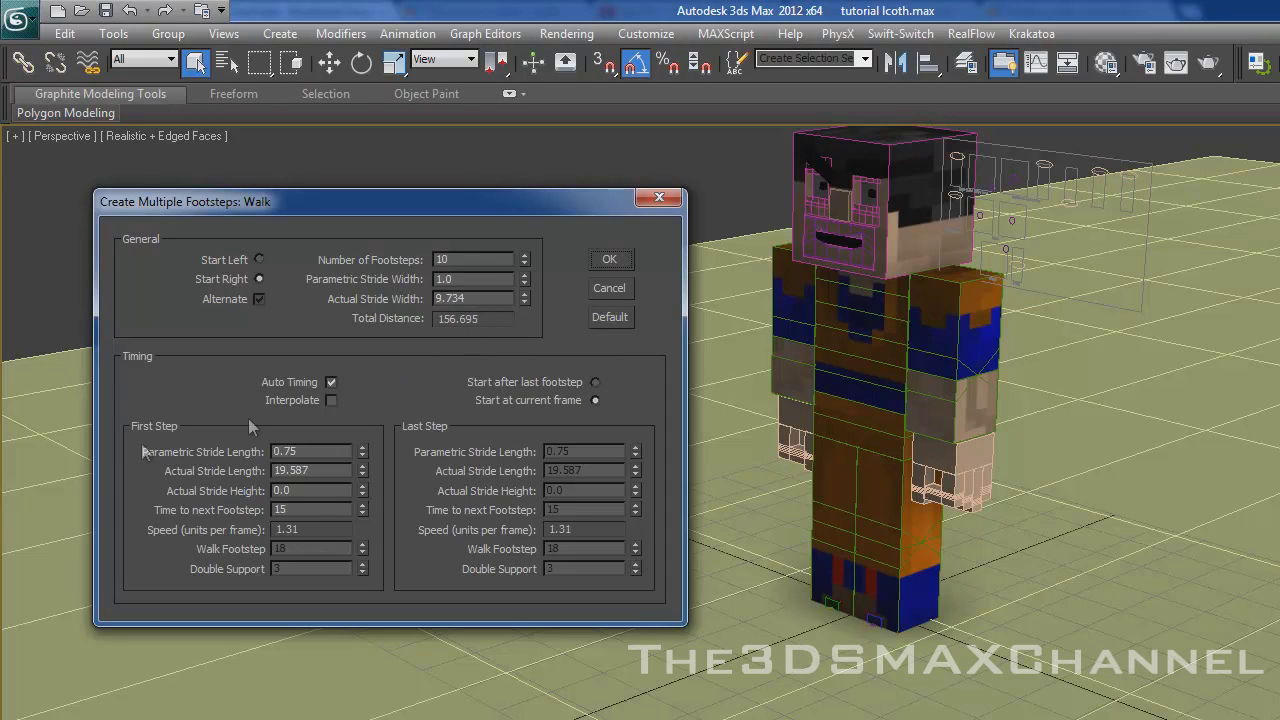
drag(317, 206, 312, 210)
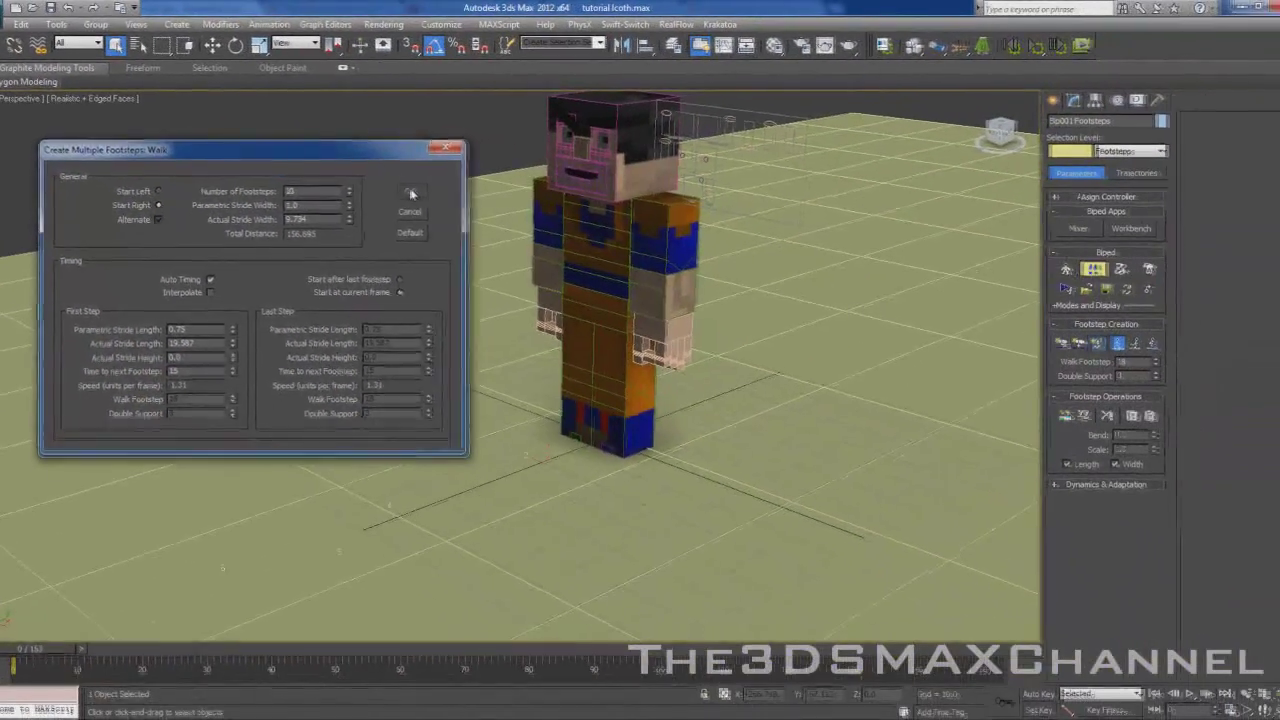
click(603, 263)
Step: Examine the layout of the new footsteps in front of the character in both wireframe and shaded display
scroll(514, 230, down, 5)
key(F3)
middle_drag(512, 234, 514, 209)
scroll(514, 209, up, 5)
scroll(514, 208, down, 4)
key(F3)
key(F3)
key(F3)
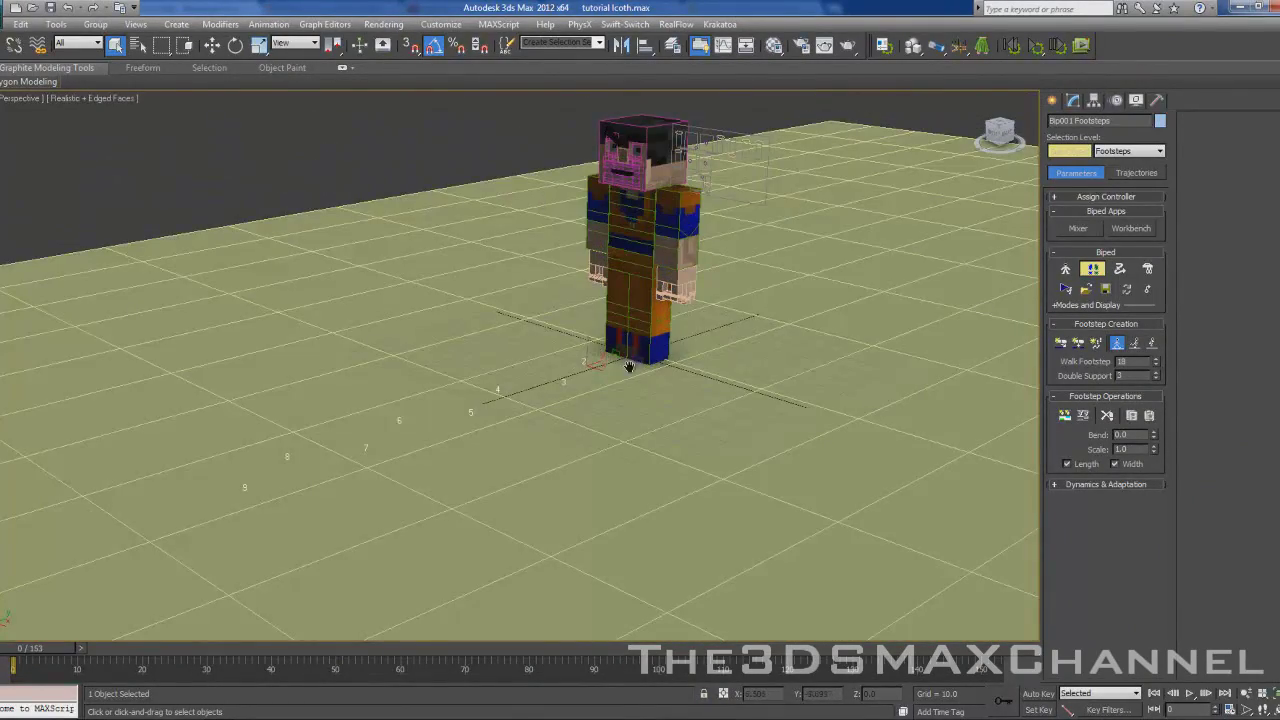
scroll(623, 337, up, 3)
key(F3)
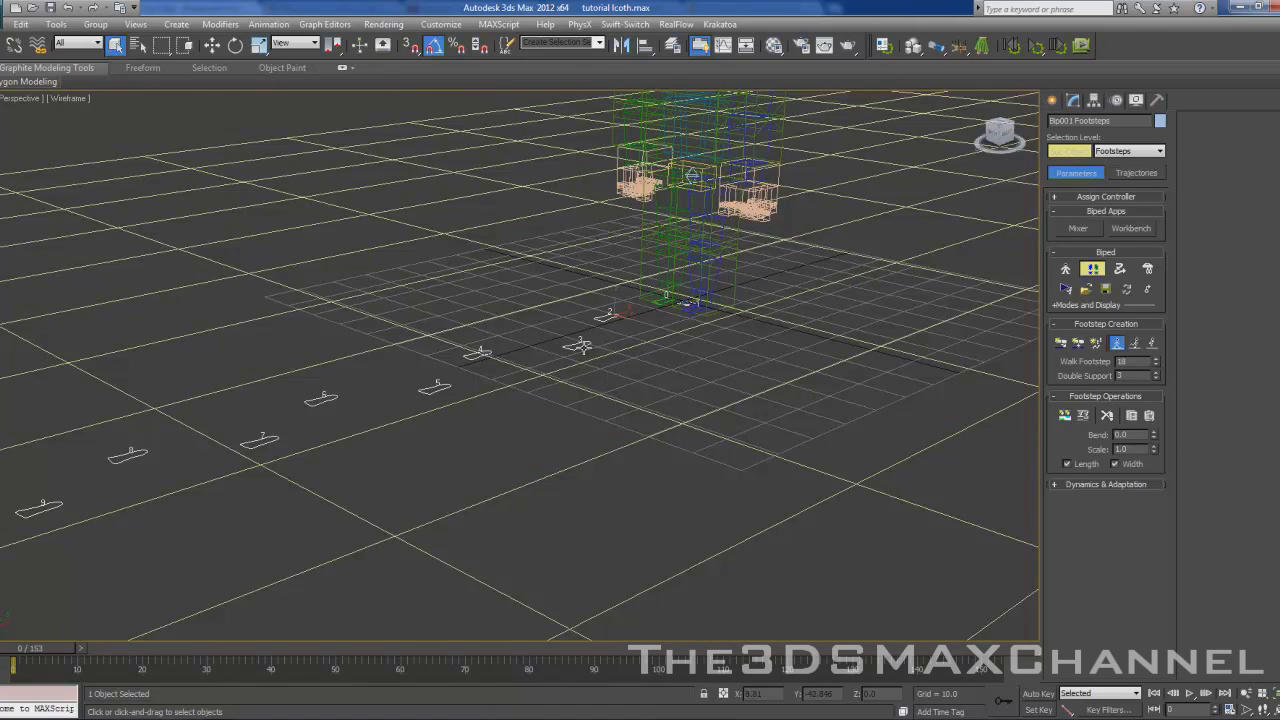
middle_drag(581, 345, 586, 377)
key(F3)
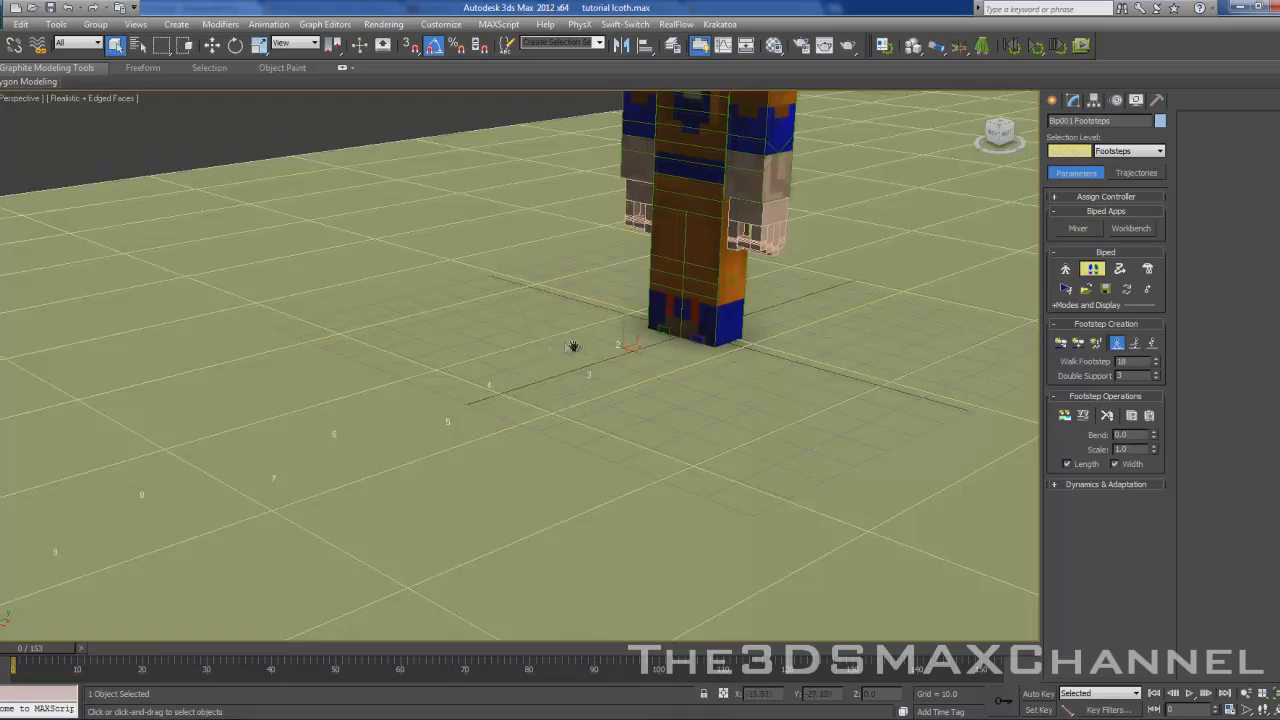
middle_drag(571, 349, 589, 358)
key(F3)
scroll(628, 328, up, 2)
scroll(640, 320, down, 3)
middle_drag(649, 317, 643, 345)
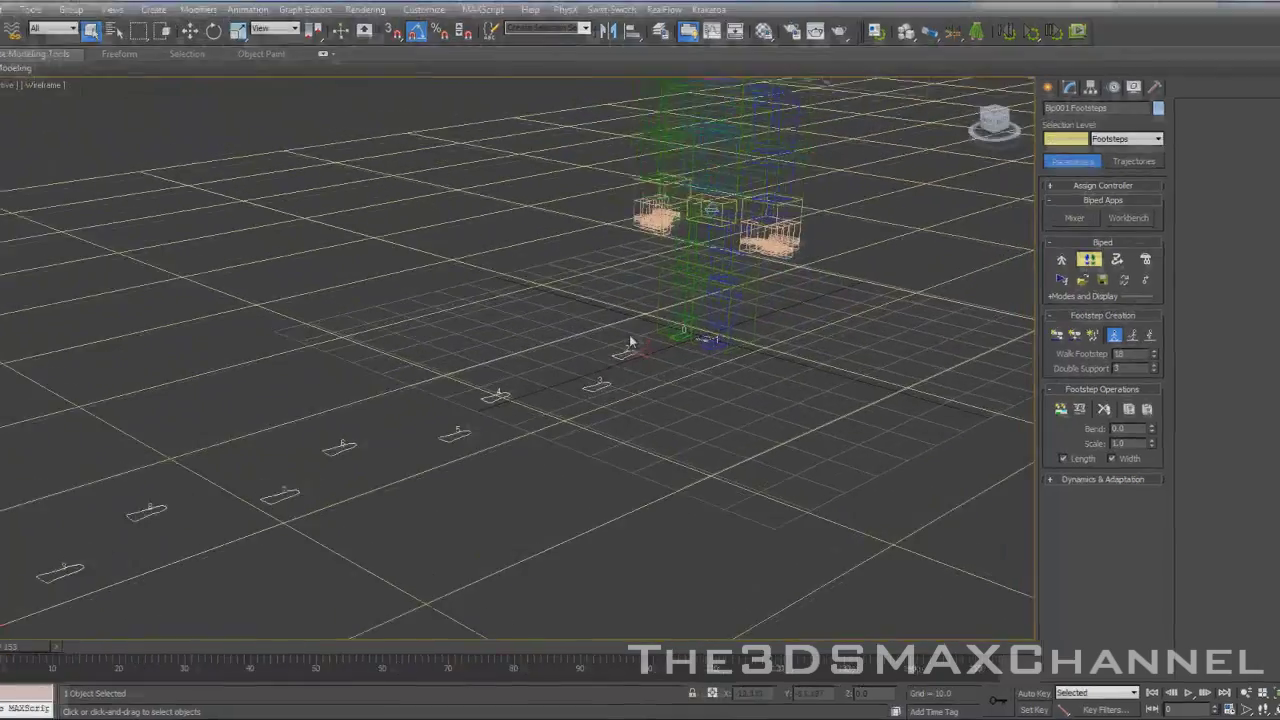
scroll(643, 345, down, 2)
key(F3)
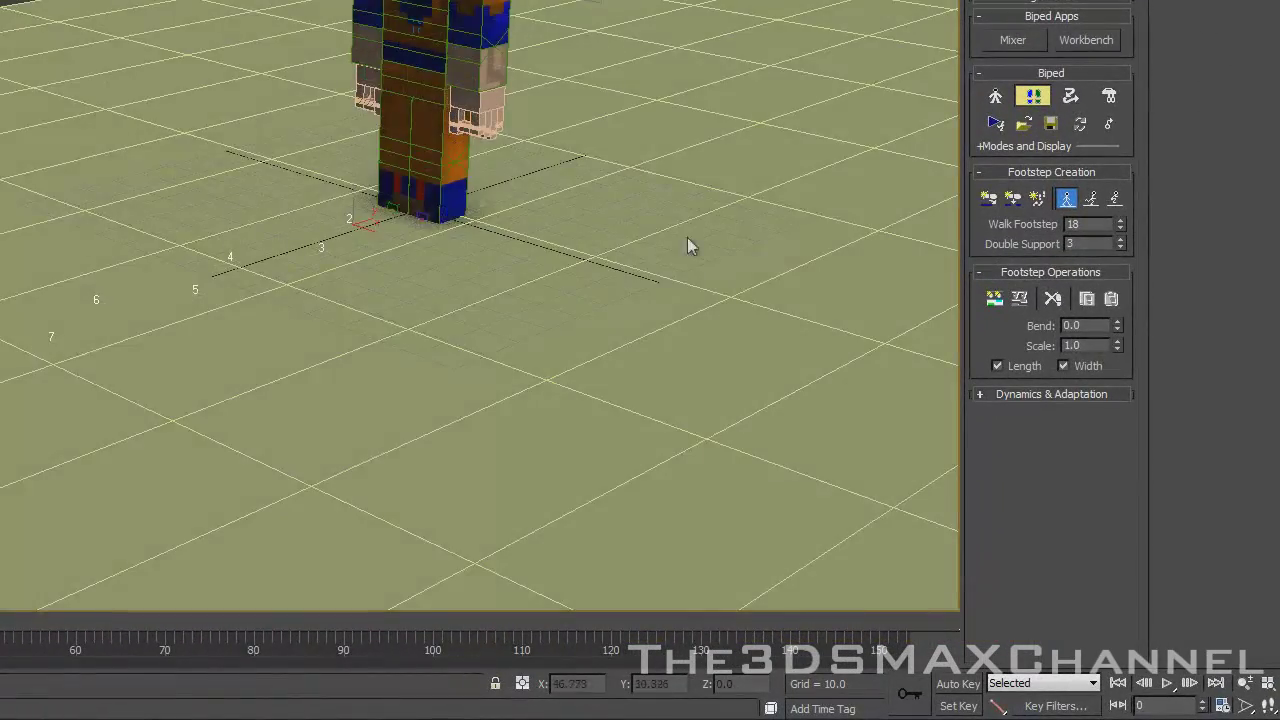
Step: Create keys for the inactive footsteps and scrub through the resulting walk, ending back at frame 0
click(995, 299)
middle_drag(66, 473, 100, 473)
key(F4)
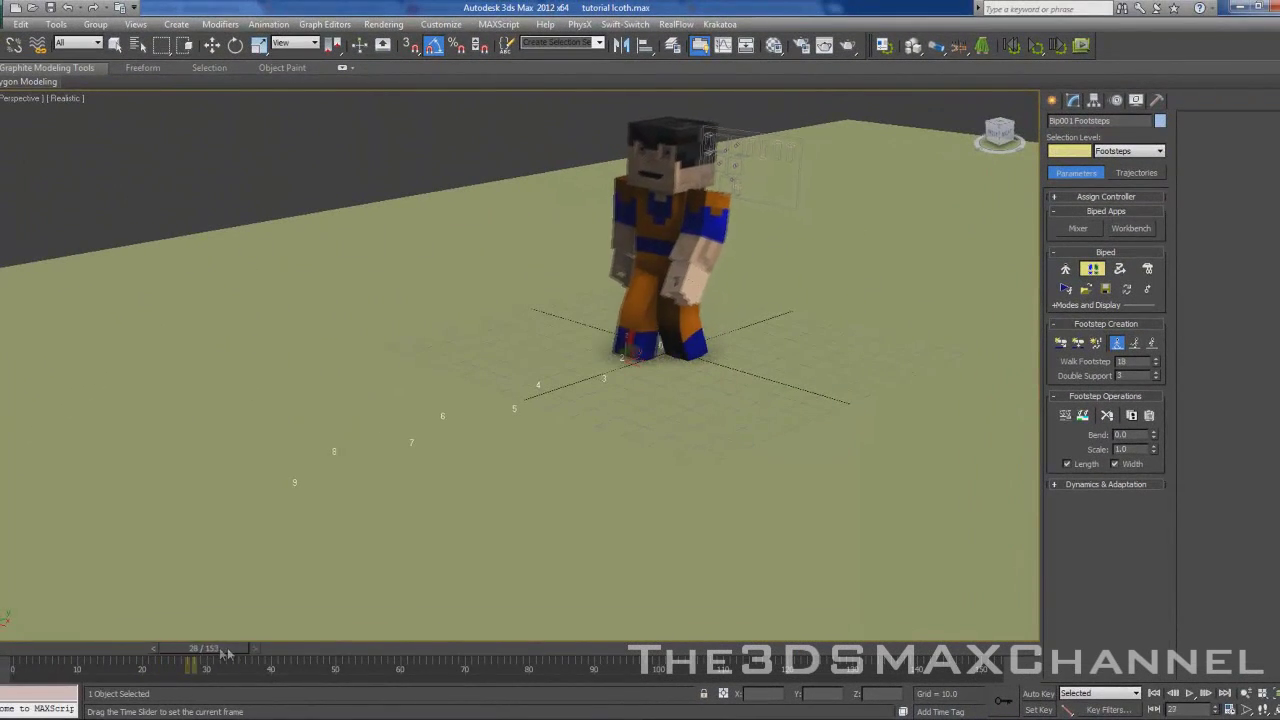
drag(228, 653, 435, 693)
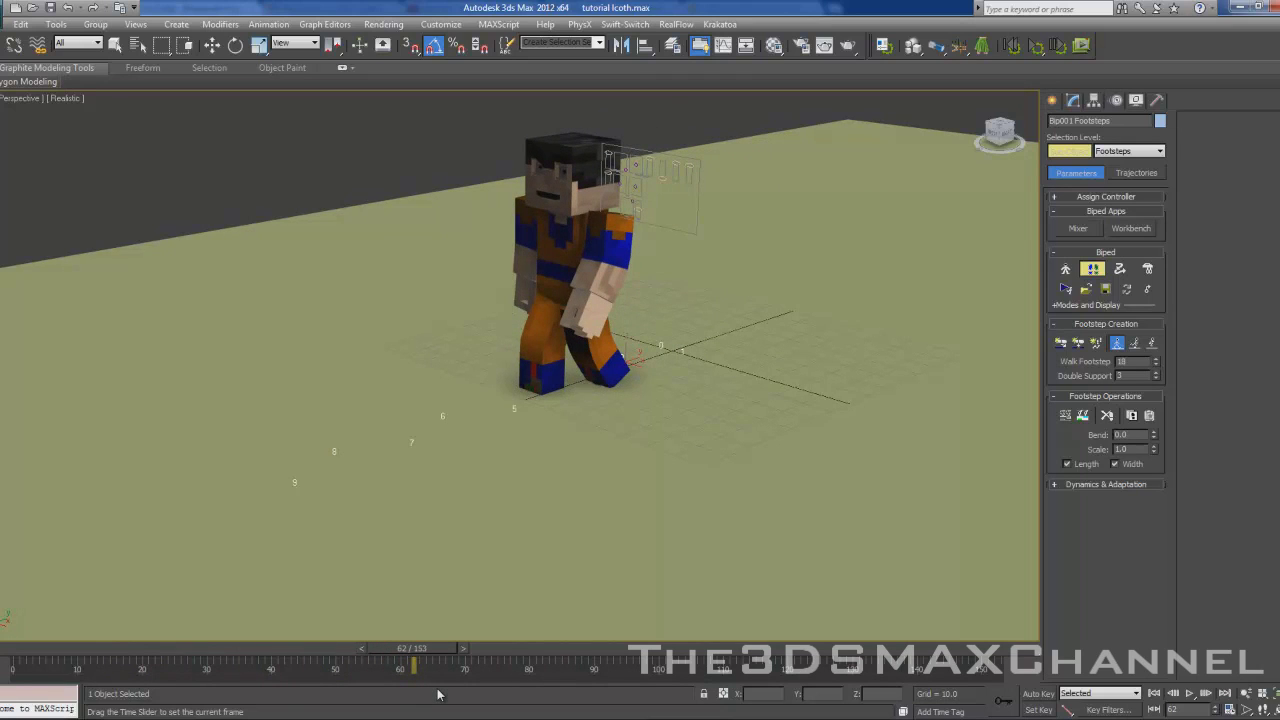
key(Home)
key(q)
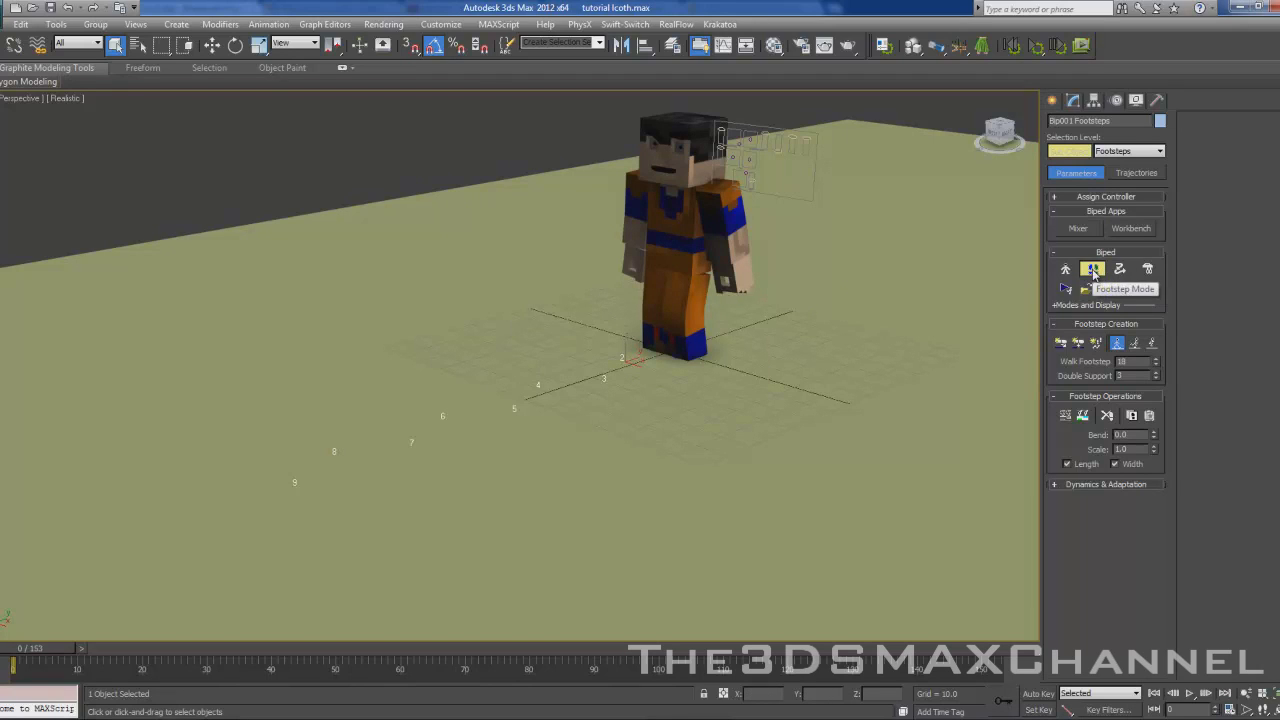
Step: Turn off Footstep Mode and convert the biped's walk to freeform without generating a keyframe per frame
click(1093, 272)
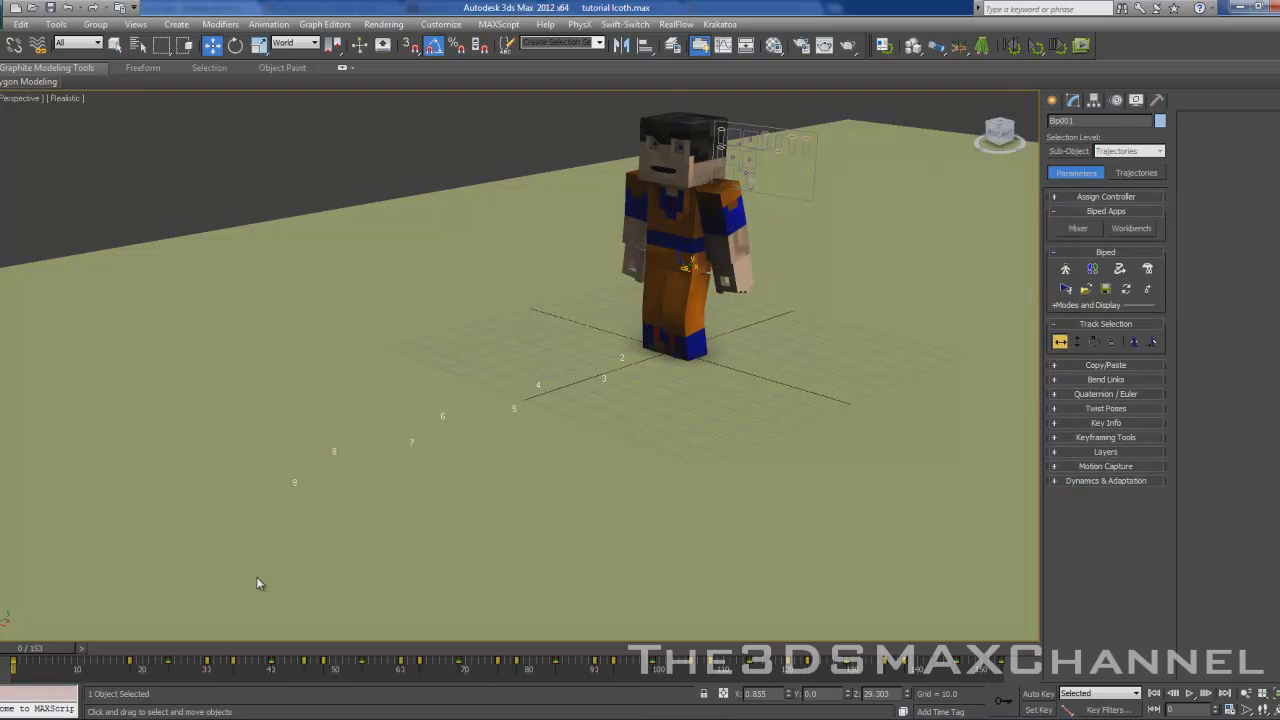
drag(58, 651, 75, 652)
drag(310, 658, 905, 692)
key(/)
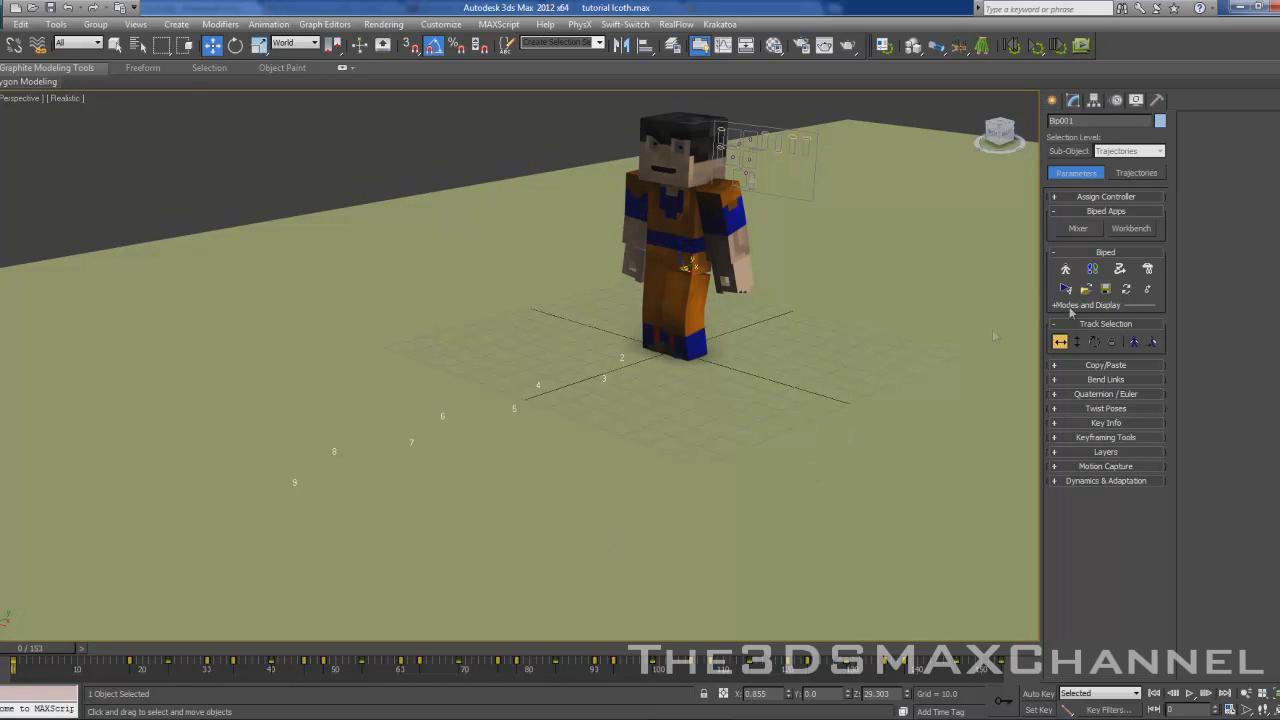
click(1126, 290)
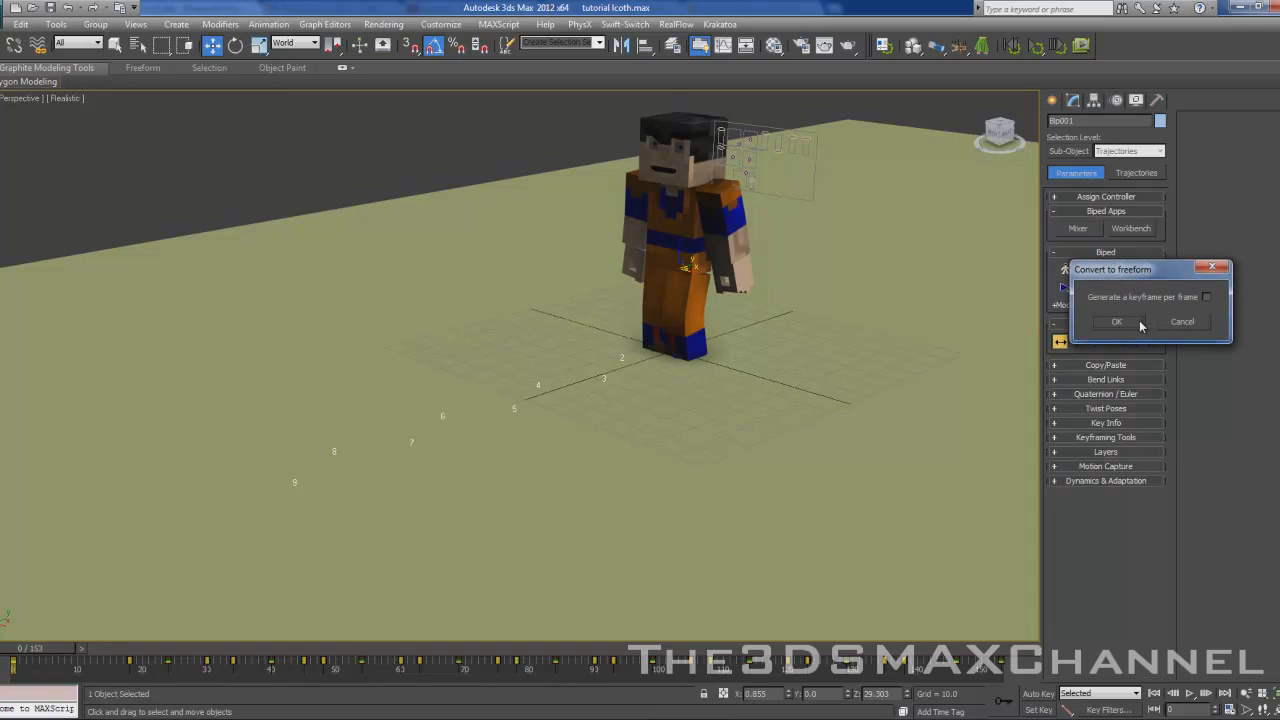
click(1120, 322)
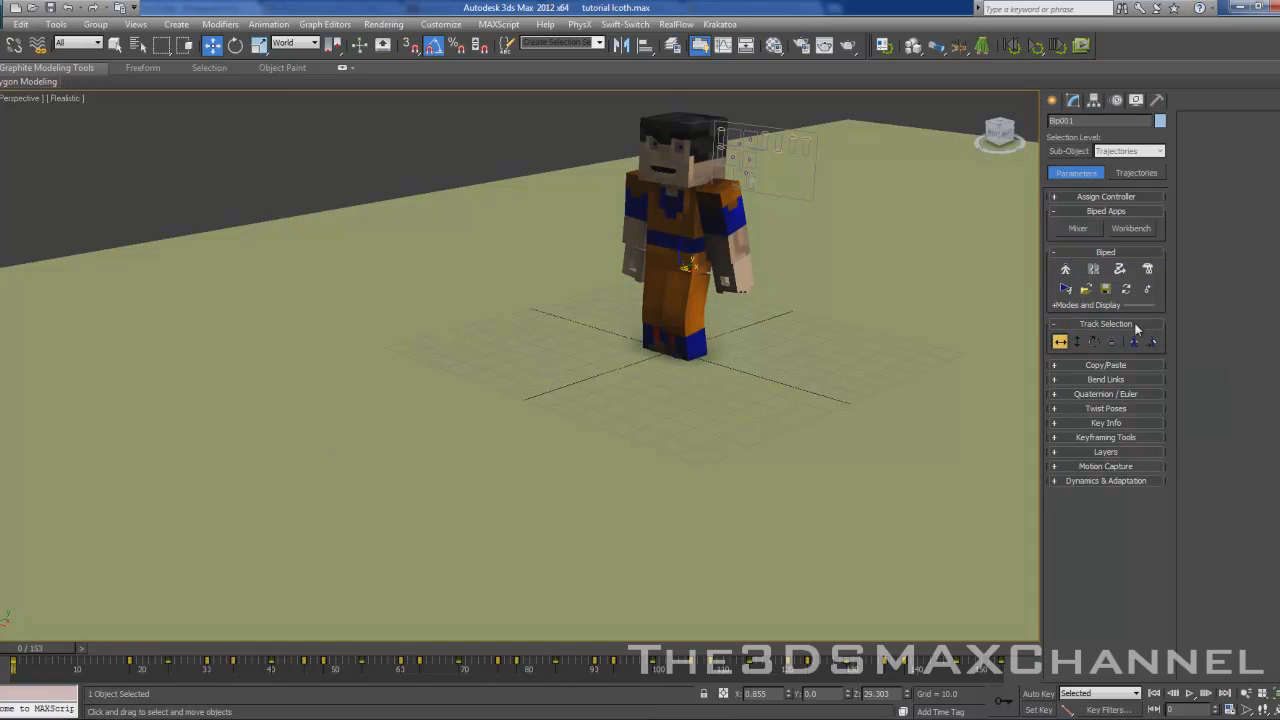
Step: Scrub through the freeform walk animation in wireframe and shaded display, ending back at frame 0
drag(42, 655, 186, 679)
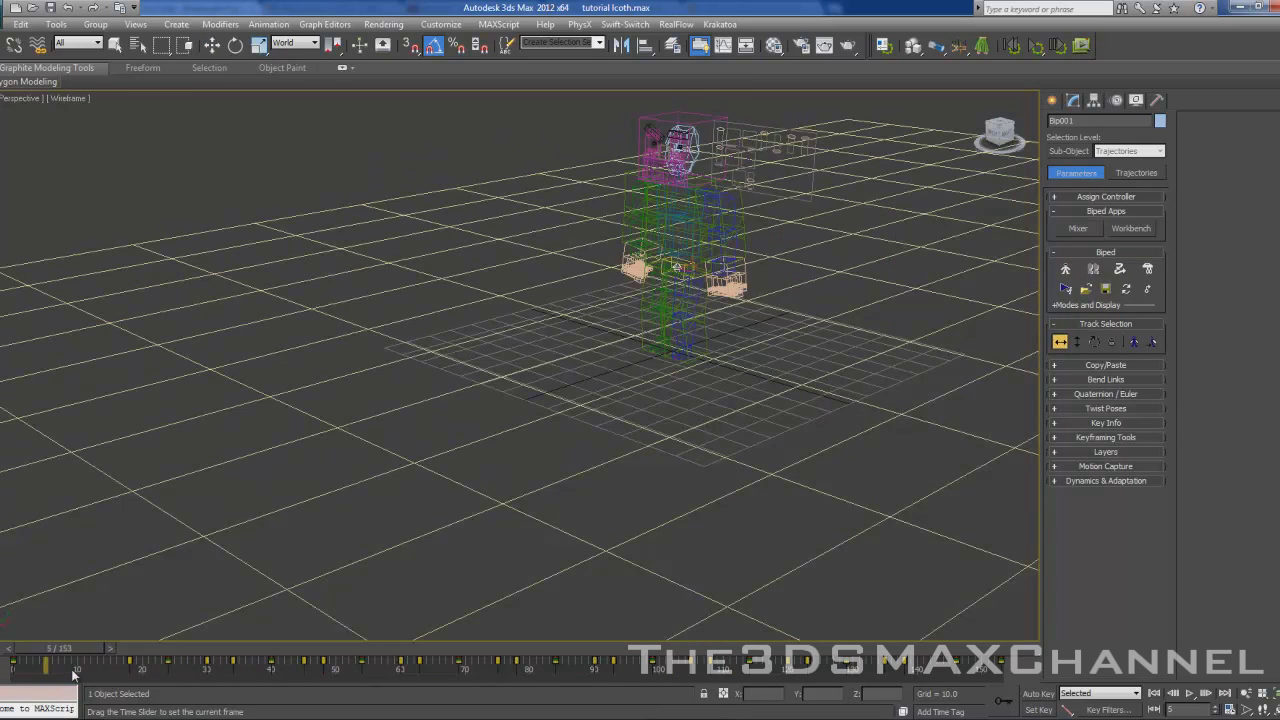
key(F3)
drag(210, 683, 1006, 690)
key(F3)
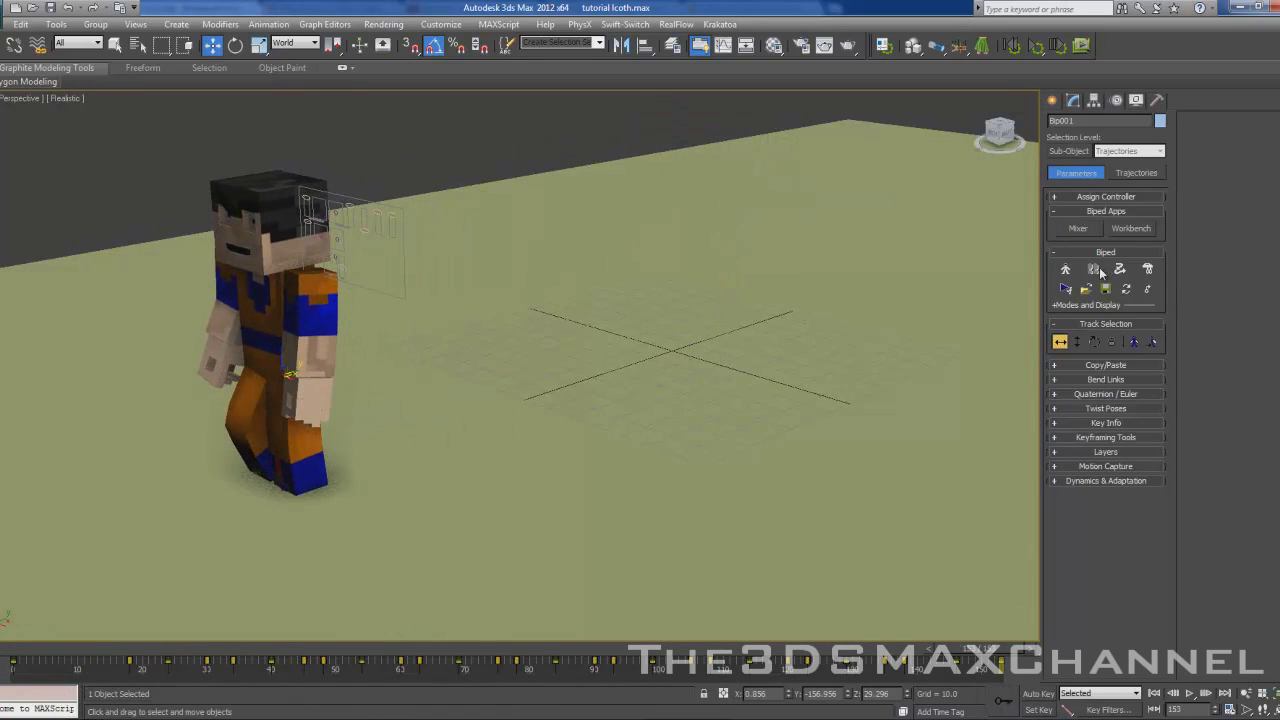
drag(304, 656, 72, 686)
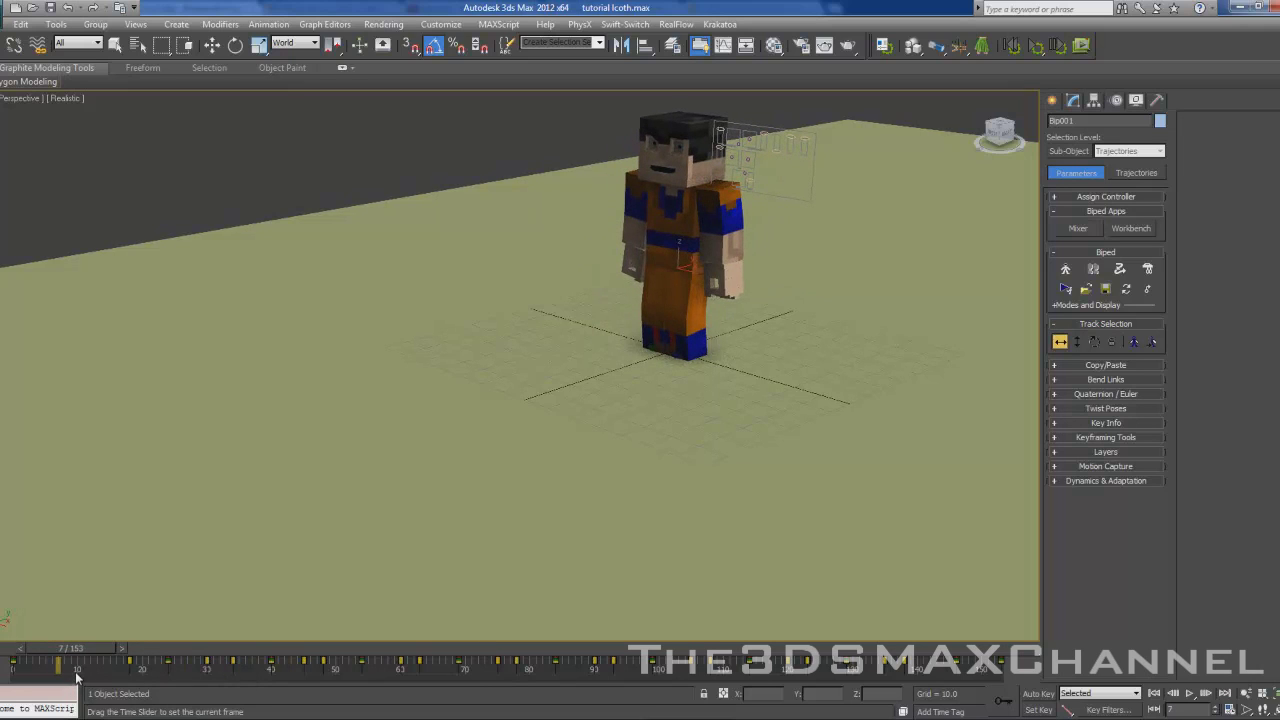
drag(60, 677, 140, 705)
drag(140, 648, 15, 648)
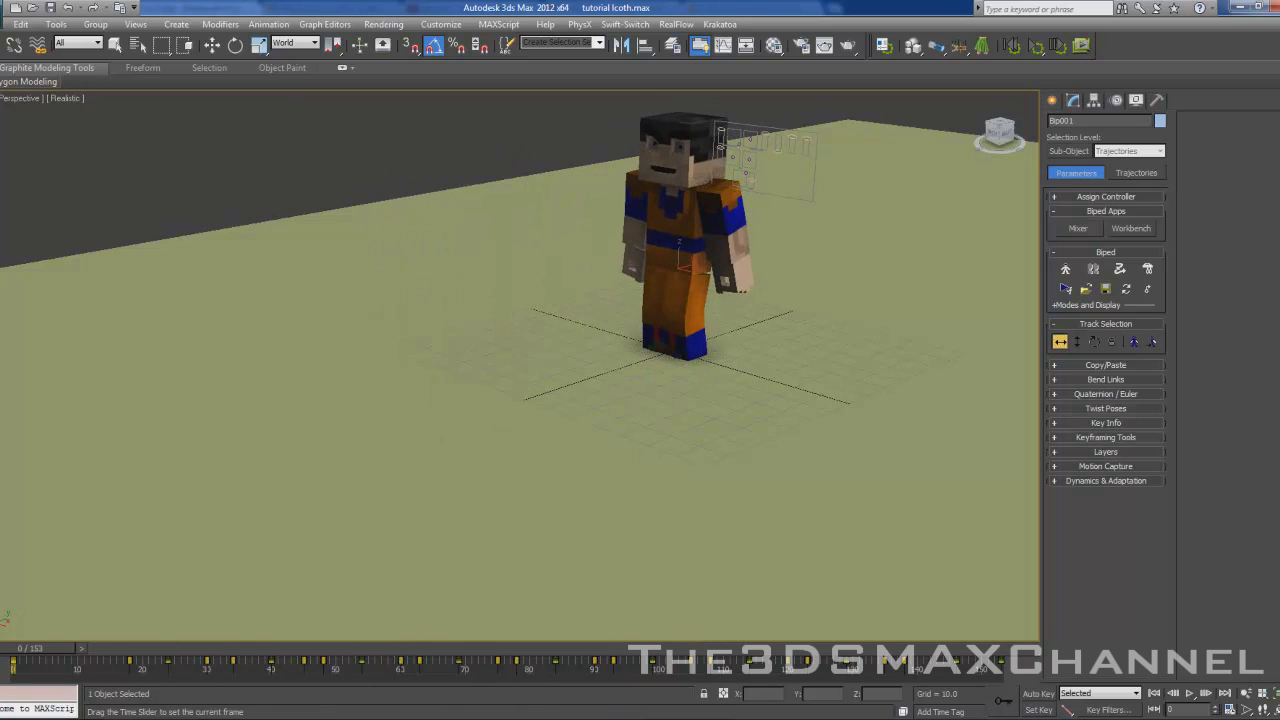
Step: Examine the character's torso and arms from behind and in the front view
middle_drag(732, 342, 525, 392)
scroll(525, 392, up, 2)
alt+middle_drag(678, 322, 175, 579)
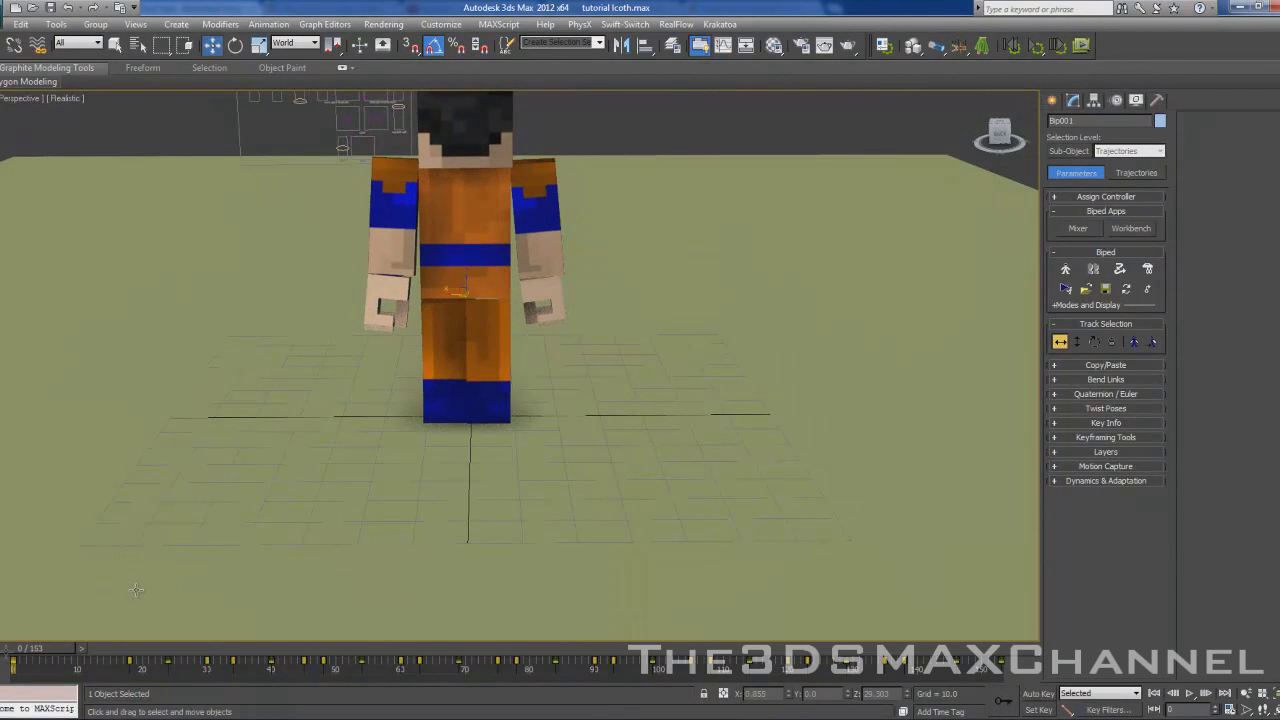
middle_drag(682, 308, 677, 380)
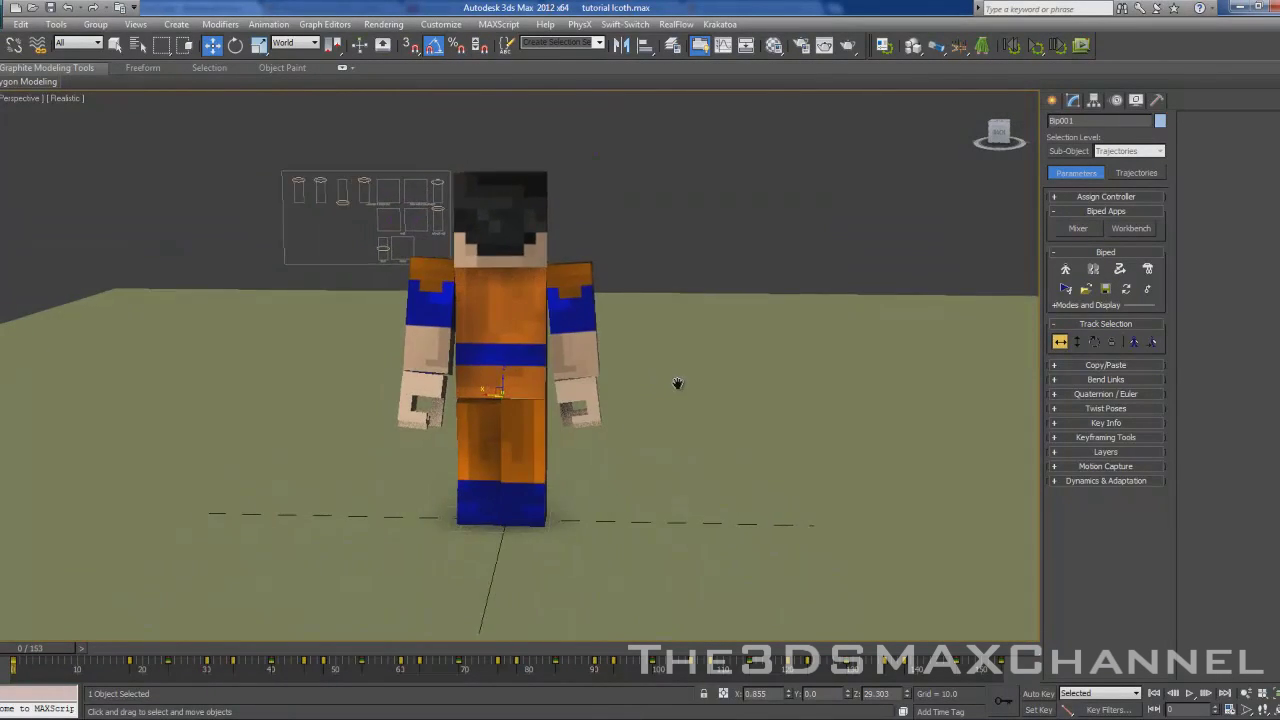
scroll(685, 383, up, 4)
click(1073, 101)
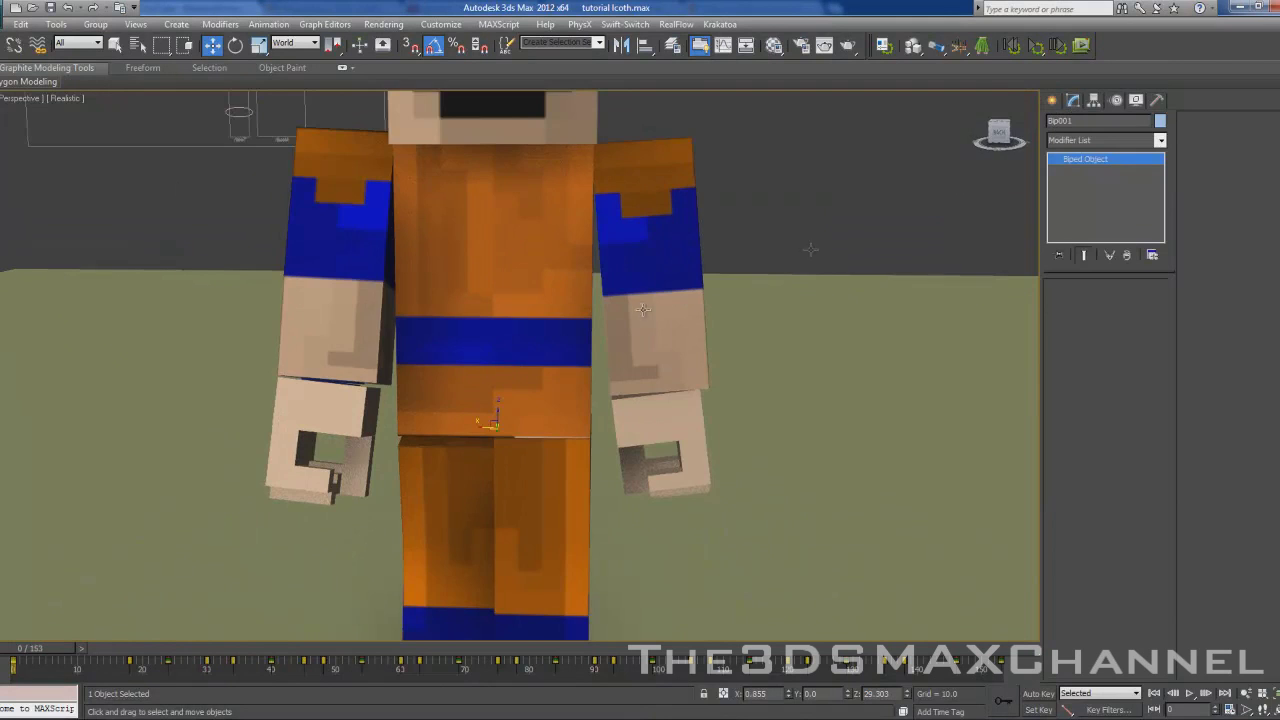
scroll(811, 250, down, 2)
key(f)
scroll(651, 414, up, 5)
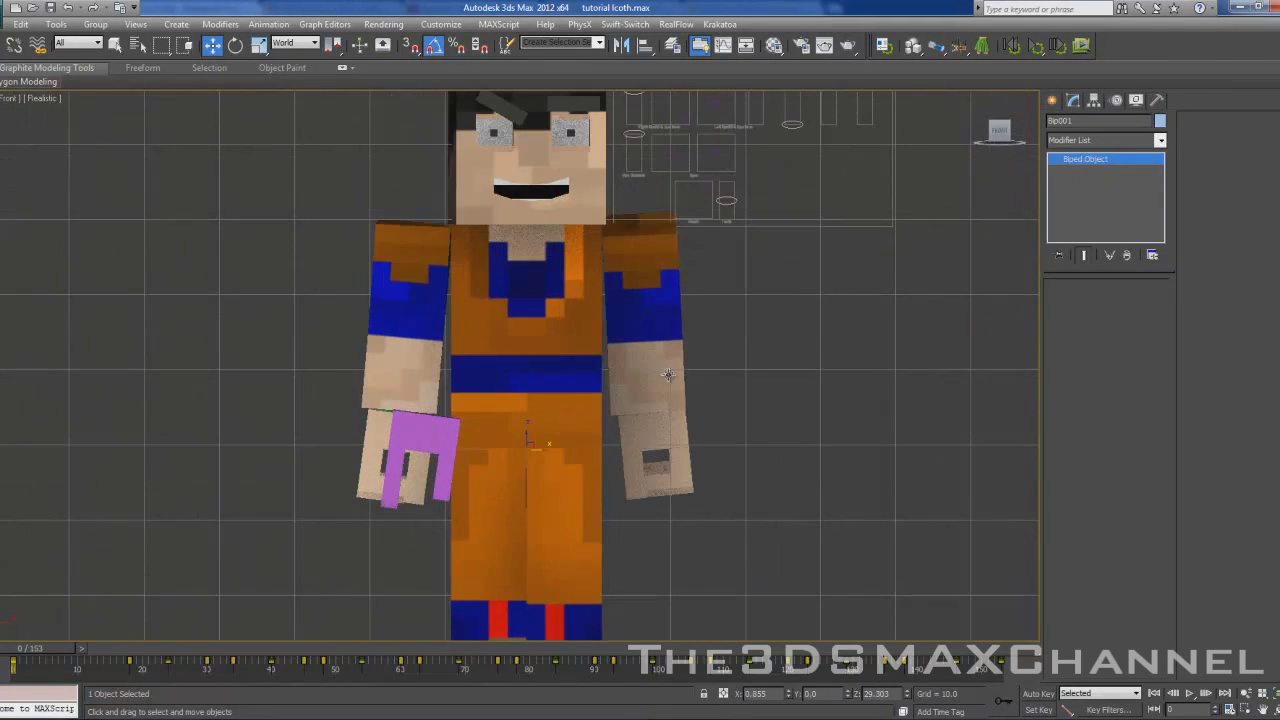
scroll(770, 261, down, 2)
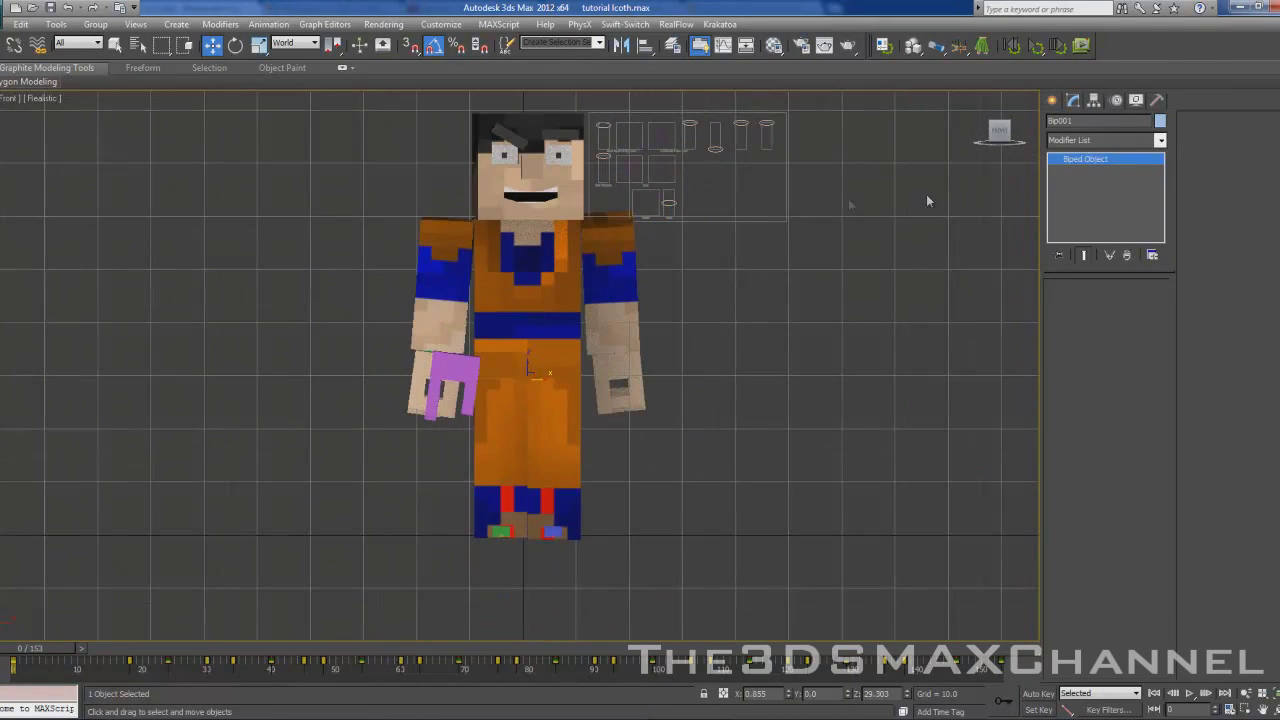
Step: Draw a rectangle spline about 44 long and 20 wide in the front view, spanning the torso from the shoulders to the lower legs
click(1053, 101)
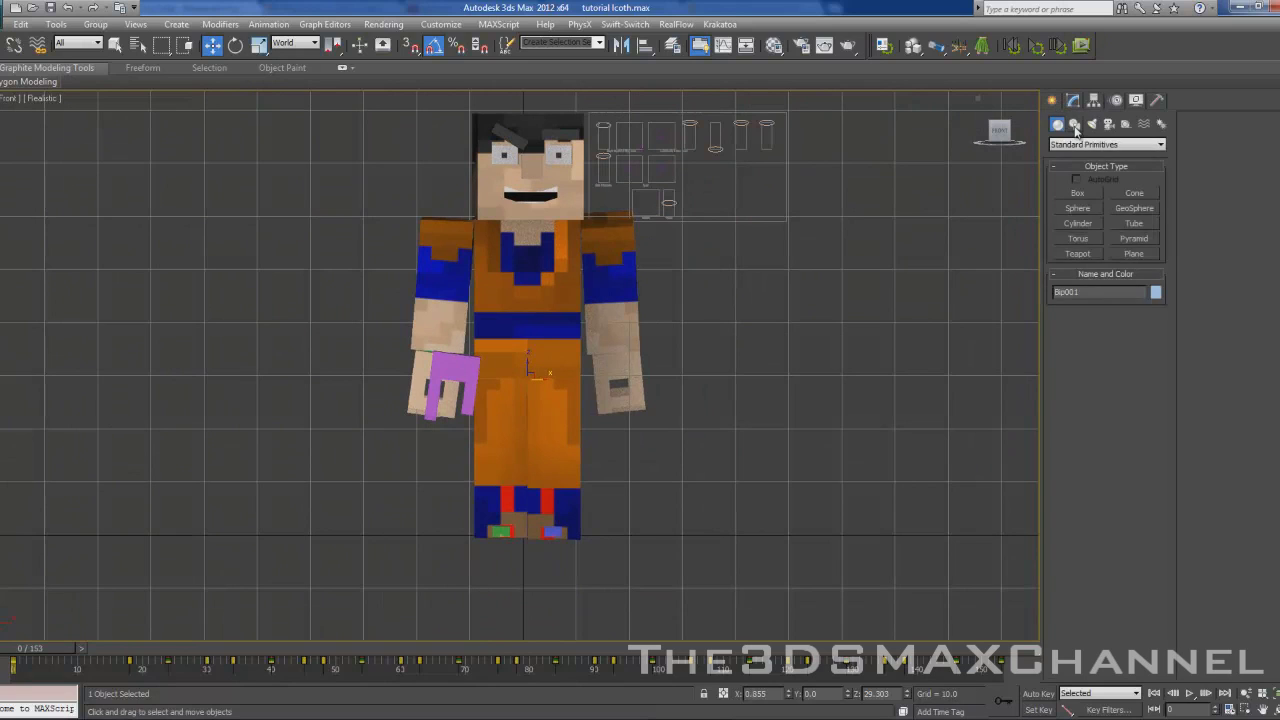
click(1075, 125)
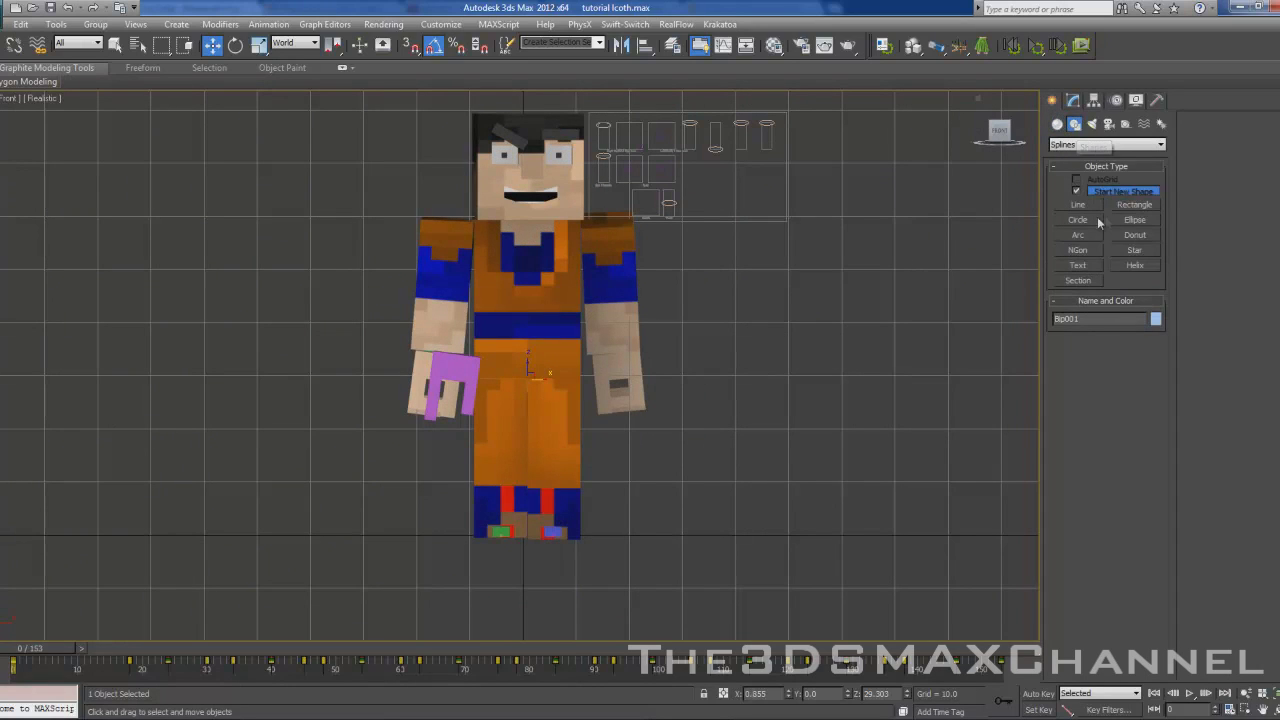
middle_drag(821, 236, 828, 265)
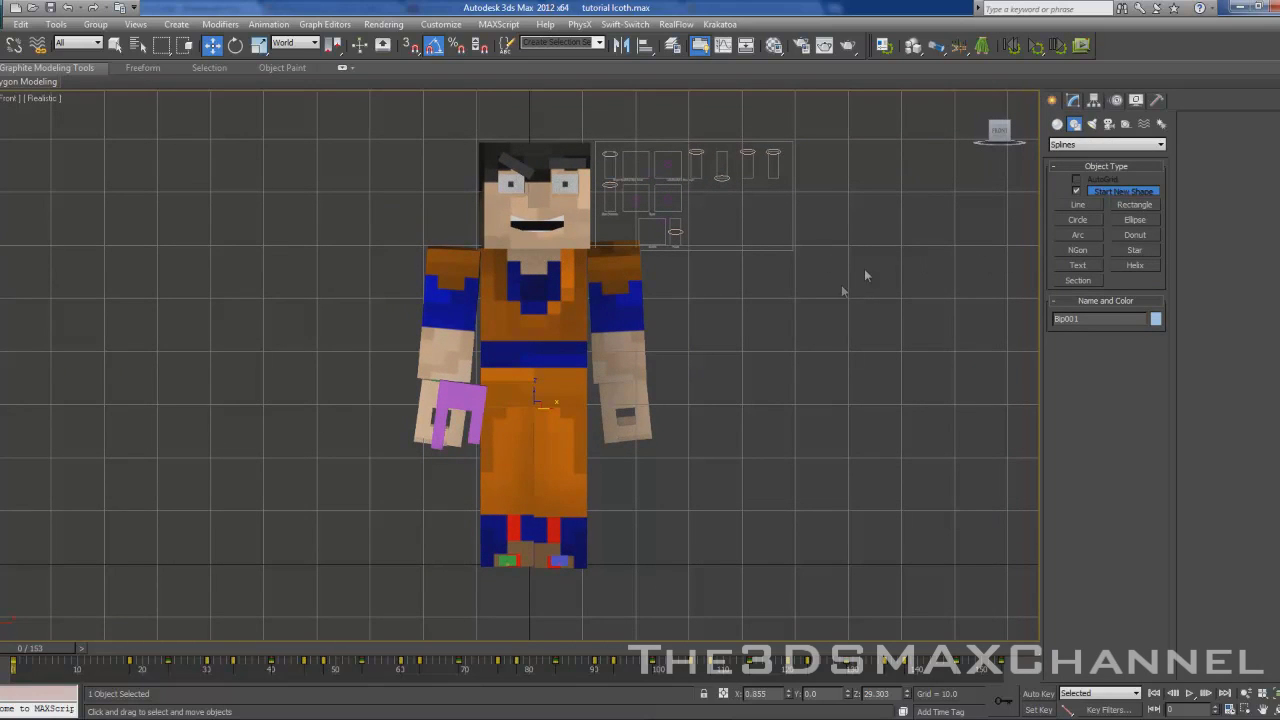
middle_drag(849, 256, 775, 237)
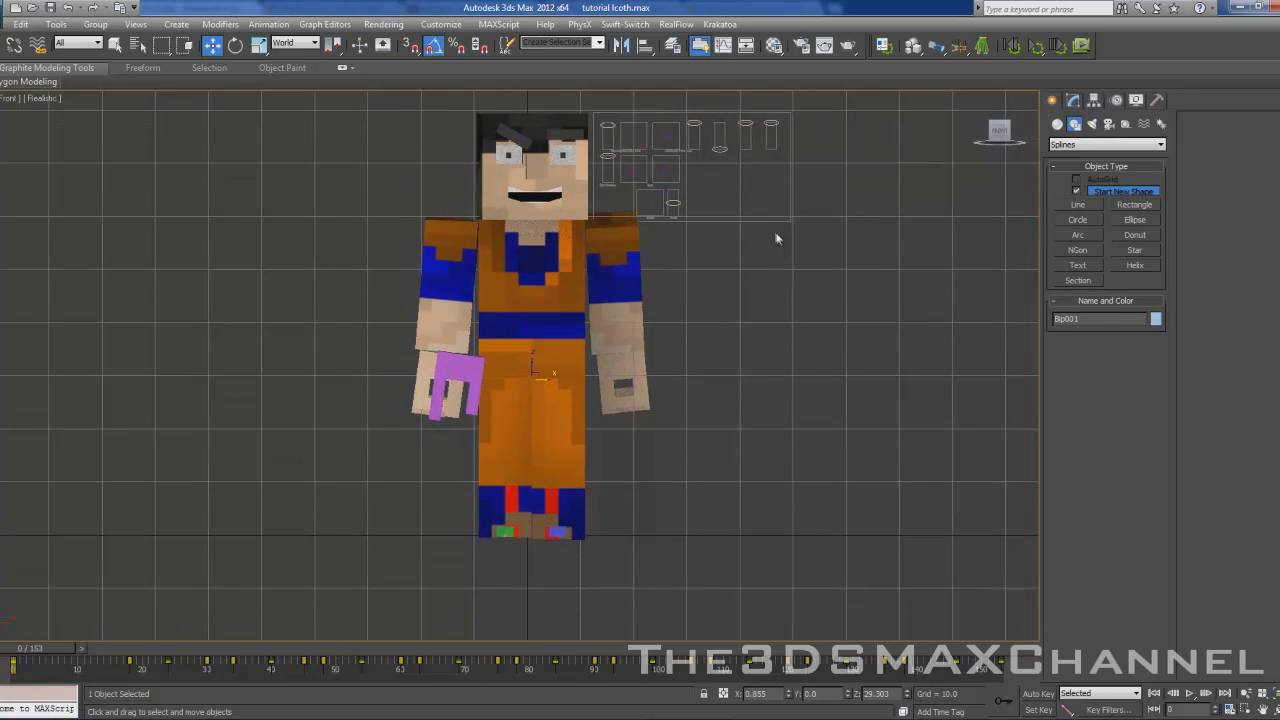
key(F3)
scroll(760, 217, up, 4)
key(F3)
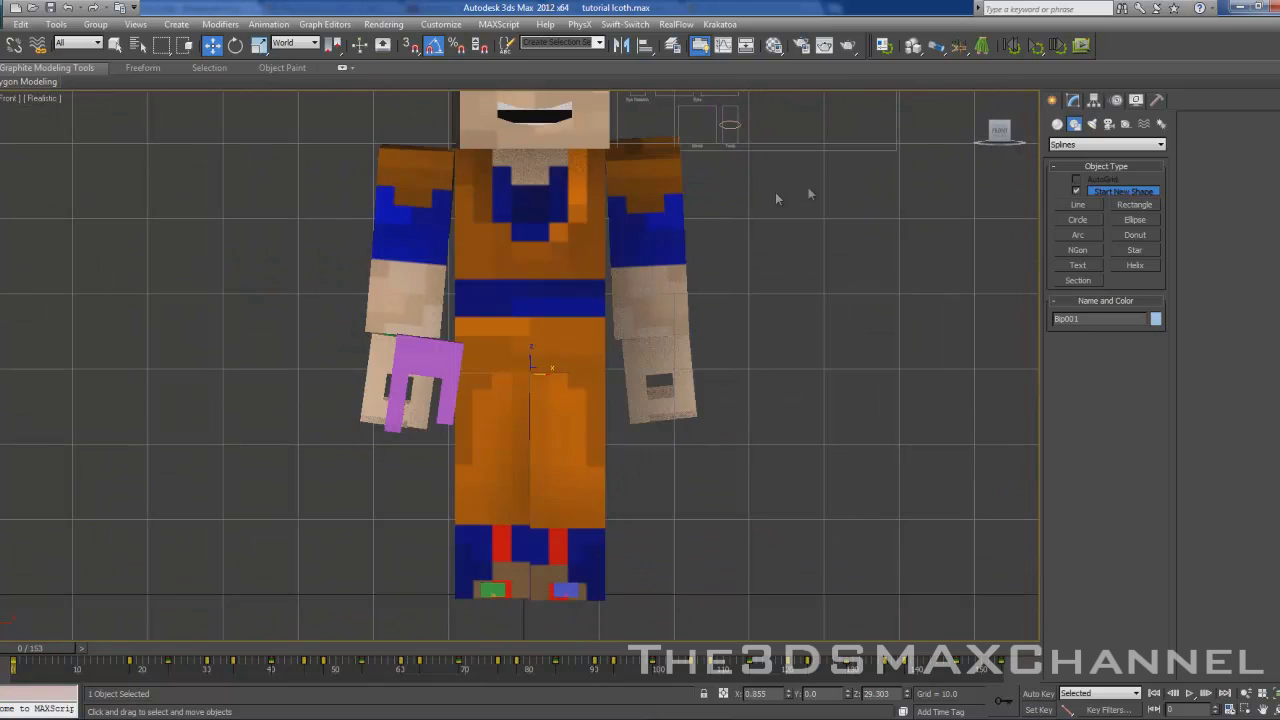
scroll(900, 240, down, 3)
scroll(737, 200, down, 1)
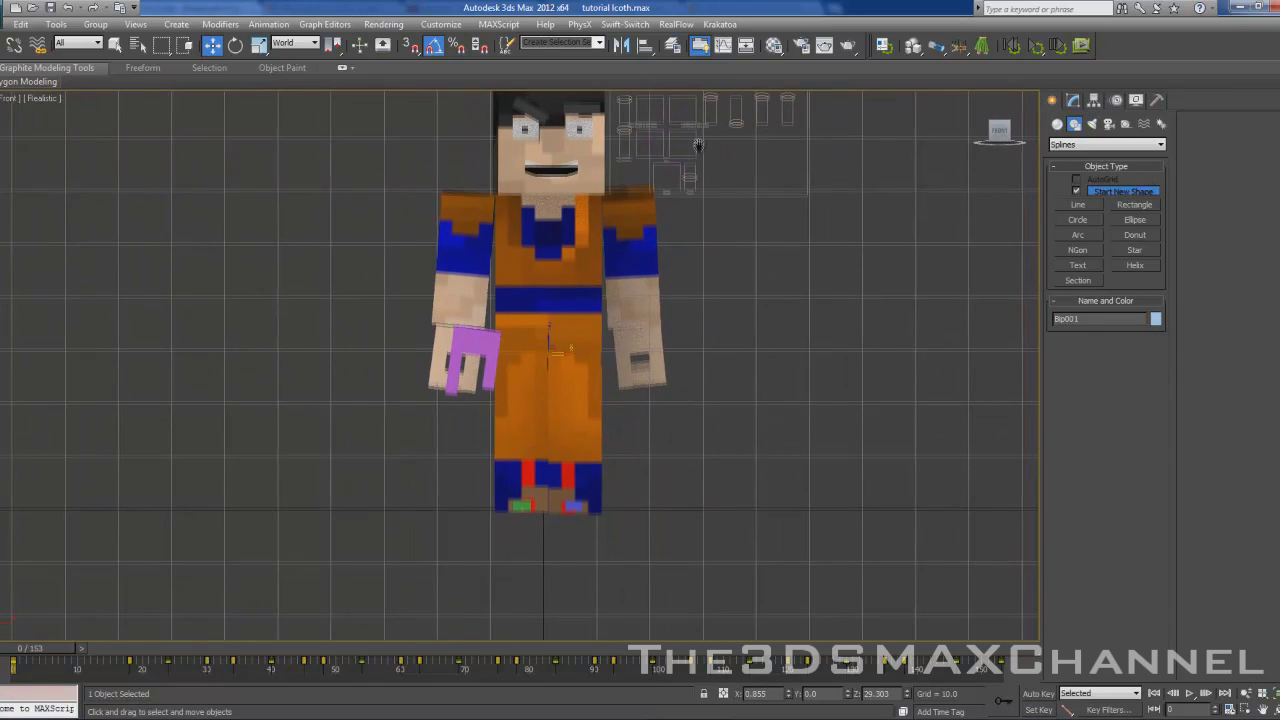
middle_drag(795, 290, 772, 252)
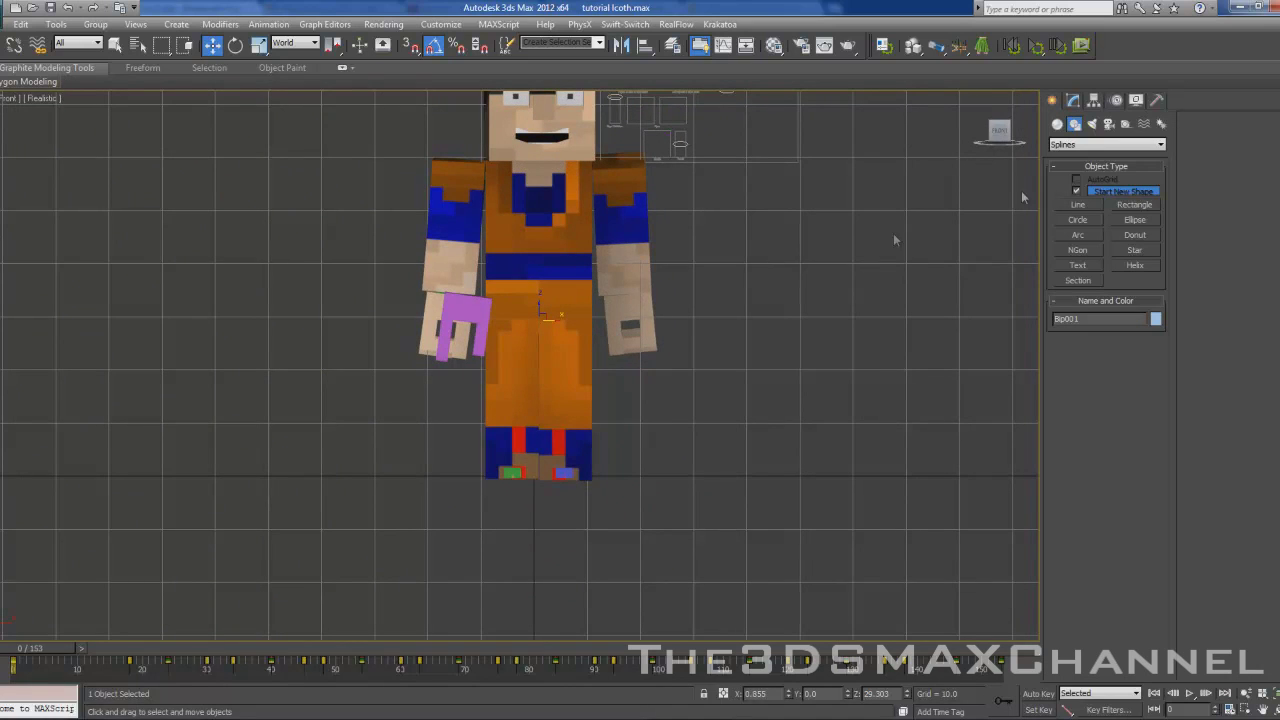
scroll(788, 183, up, 3)
scroll(788, 183, down, 3)
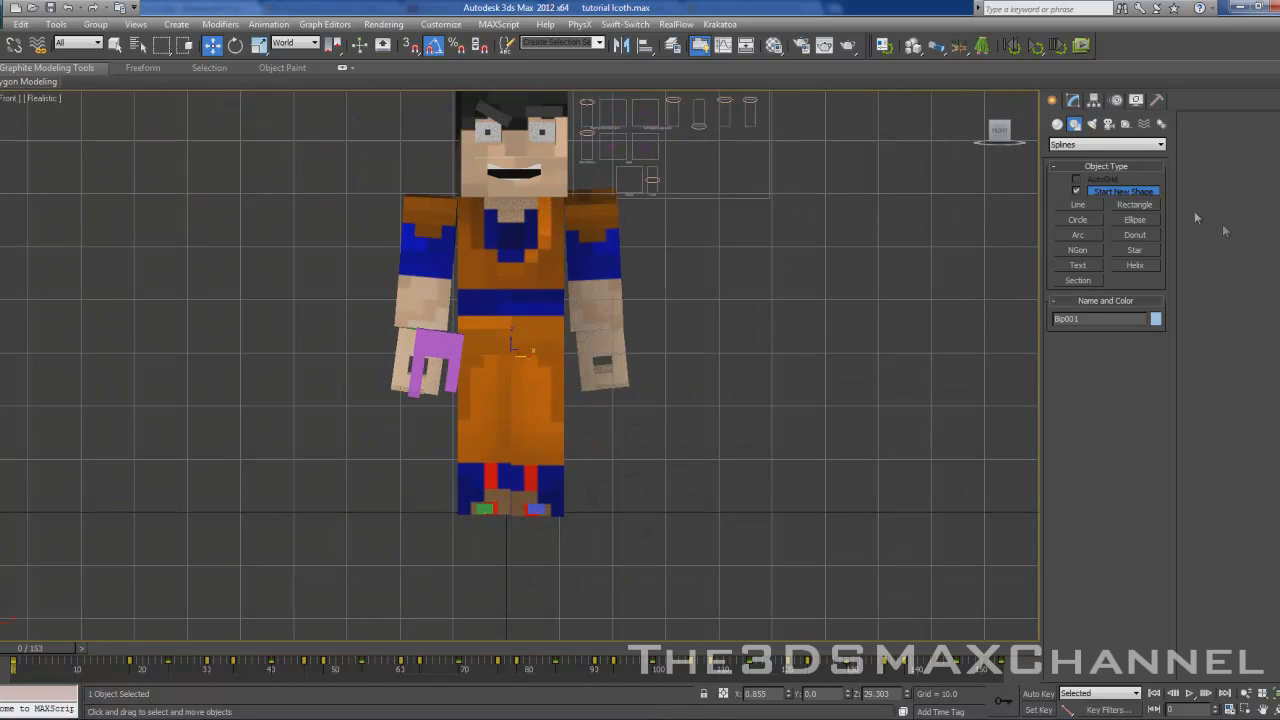
click(1136, 206)
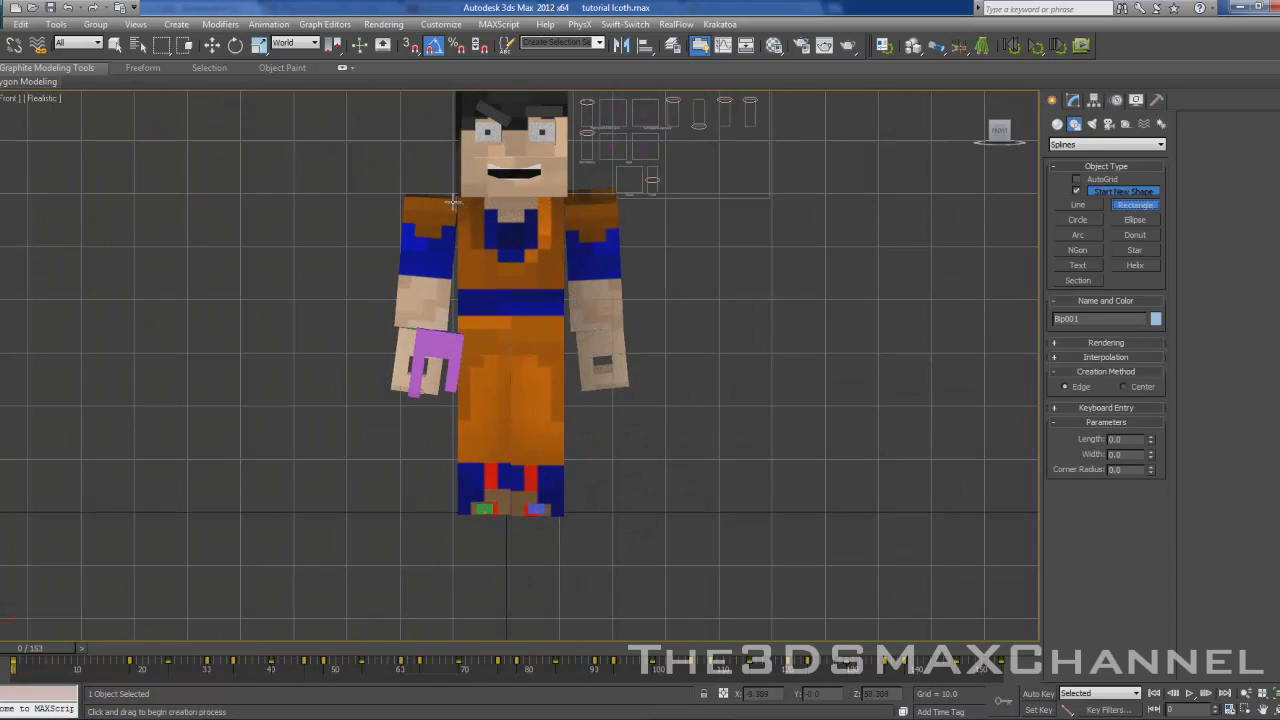
key(F3)
drag(456, 199, 560, 455)
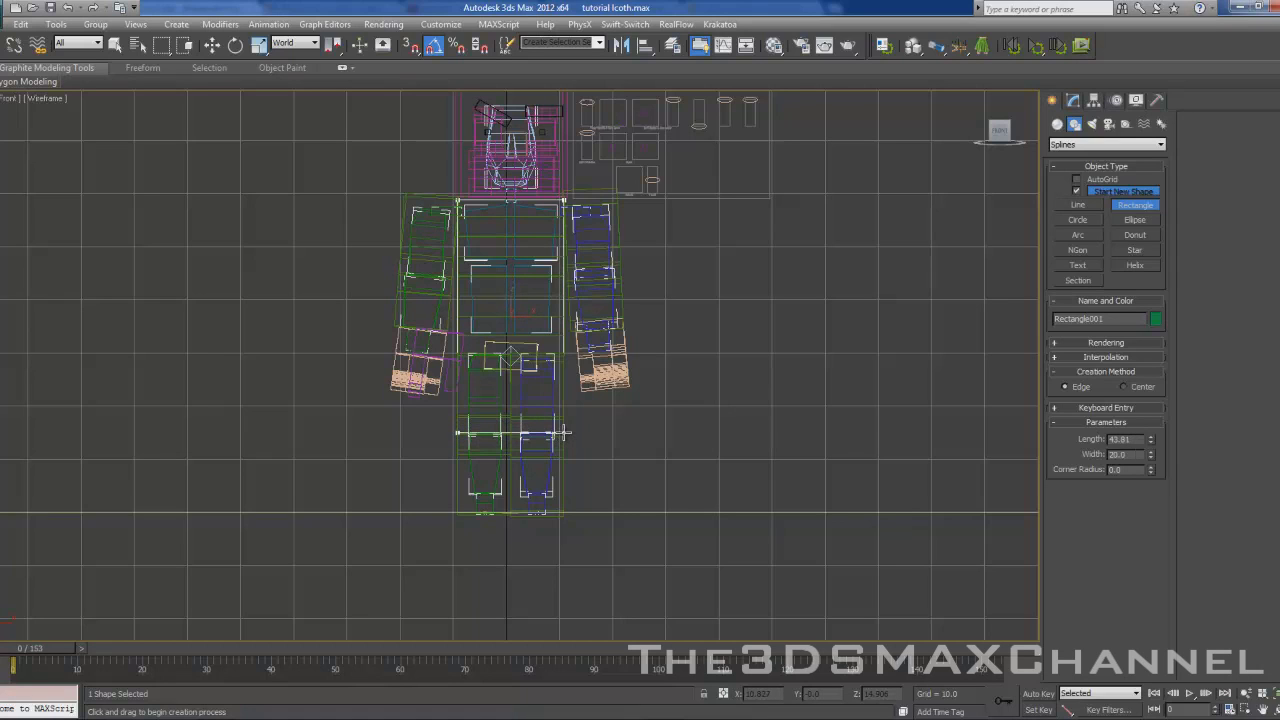
Step: Move the rectangle along Y to 5.493 in the perspective view so it sits just behind the character's back
key(p)
mouse_move(617, 292)
alt+middle_down()
mouse_move(742, 286)
mouse_move(666, 286)
alt+middle_up()
key(F3)
scroll(697, 337, up, 4)
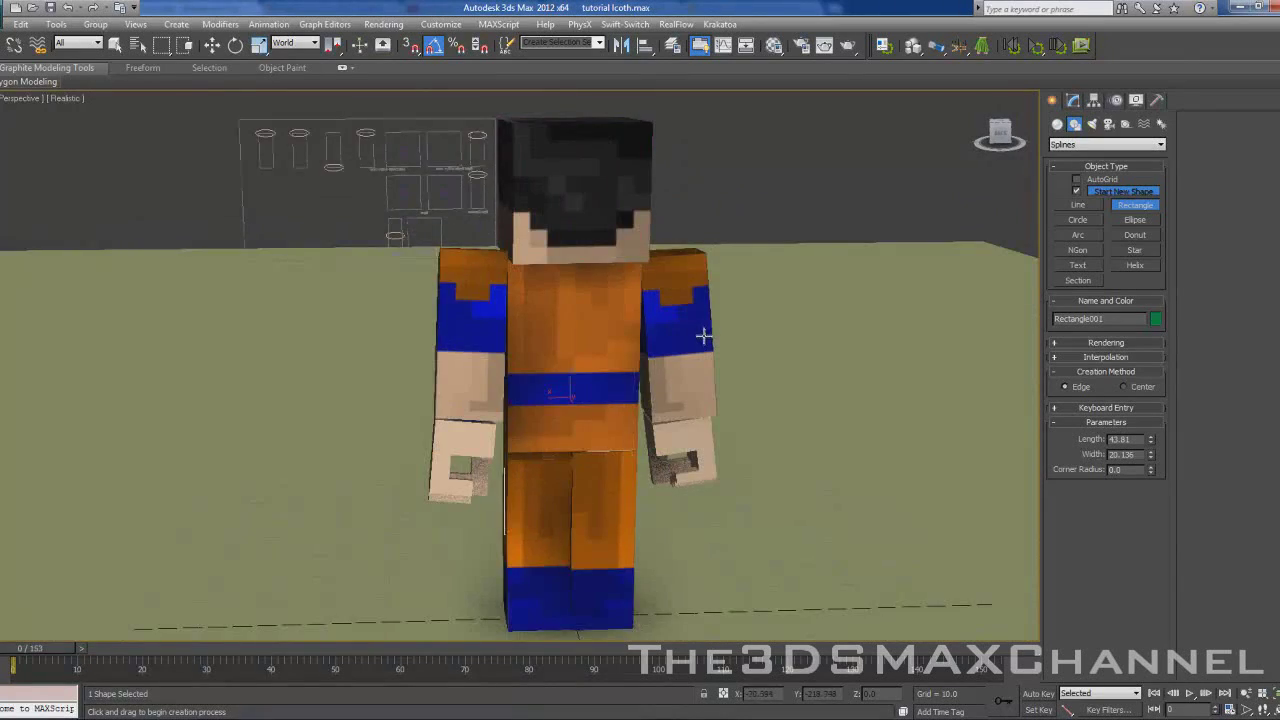
alt+middle_drag(623, 337, 510, 320)
click(213, 47)
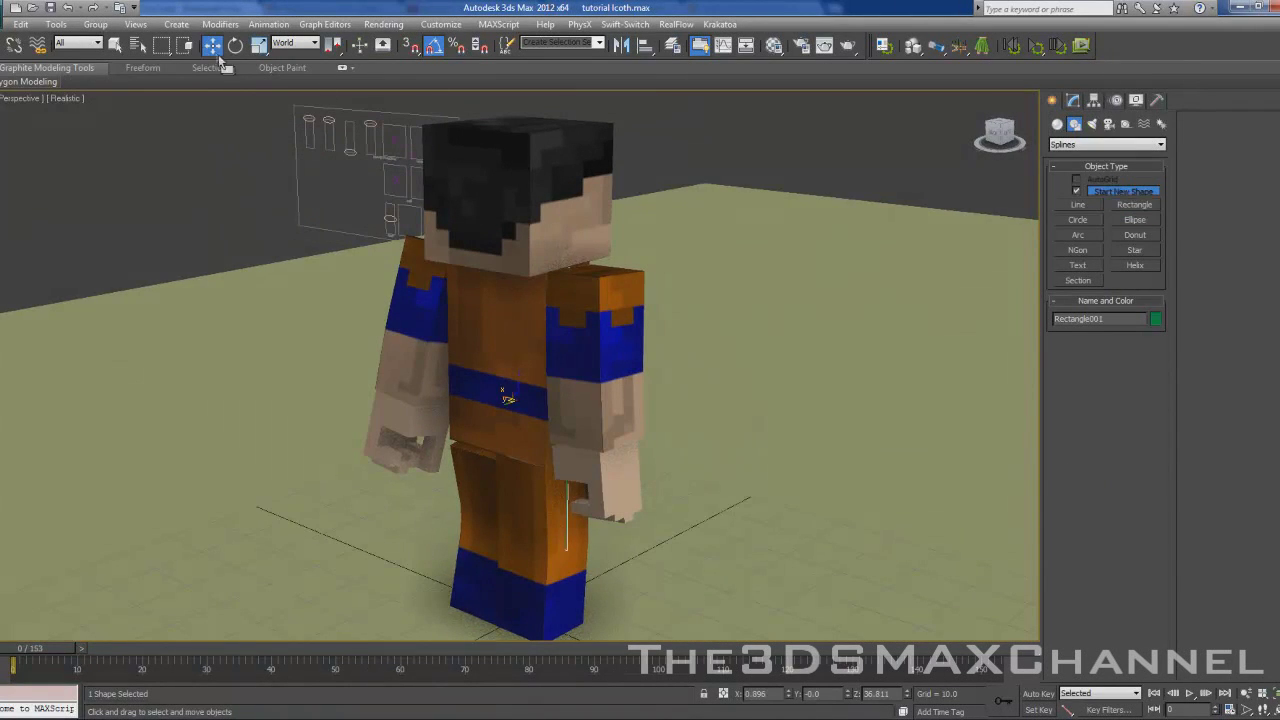
drag(505, 405, 524, 392)
Step: Examine from several angles how the rectangle fits behind the character's back
alt+middle_drag(524, 392, 557, 377)
scroll(640, 320, up, 3)
middle_drag(663, 306, 728, 304)
scroll(728, 304, down, 3)
scroll(728, 304, down, 3)
scroll(660, 294, up, 6)
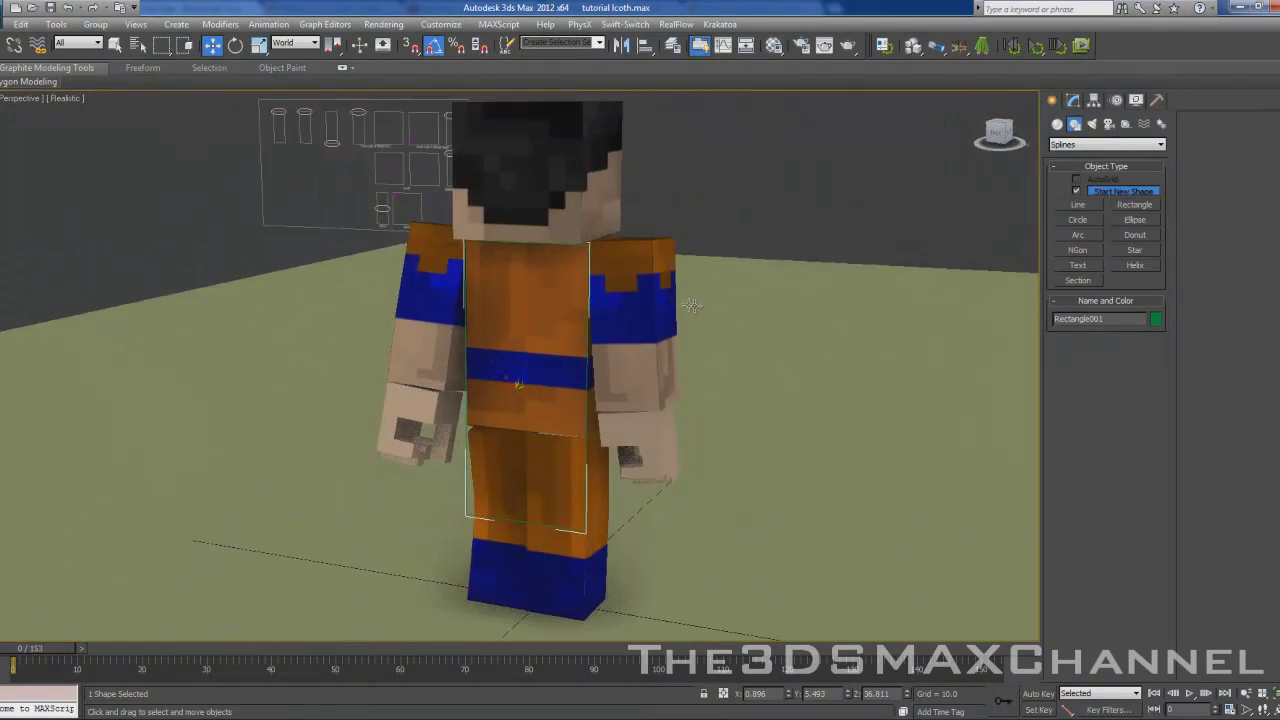
alt+middle_drag(664, 268, 636, 289)
scroll(680, 285, down, 3)
scroll(674, 266, up, 3)
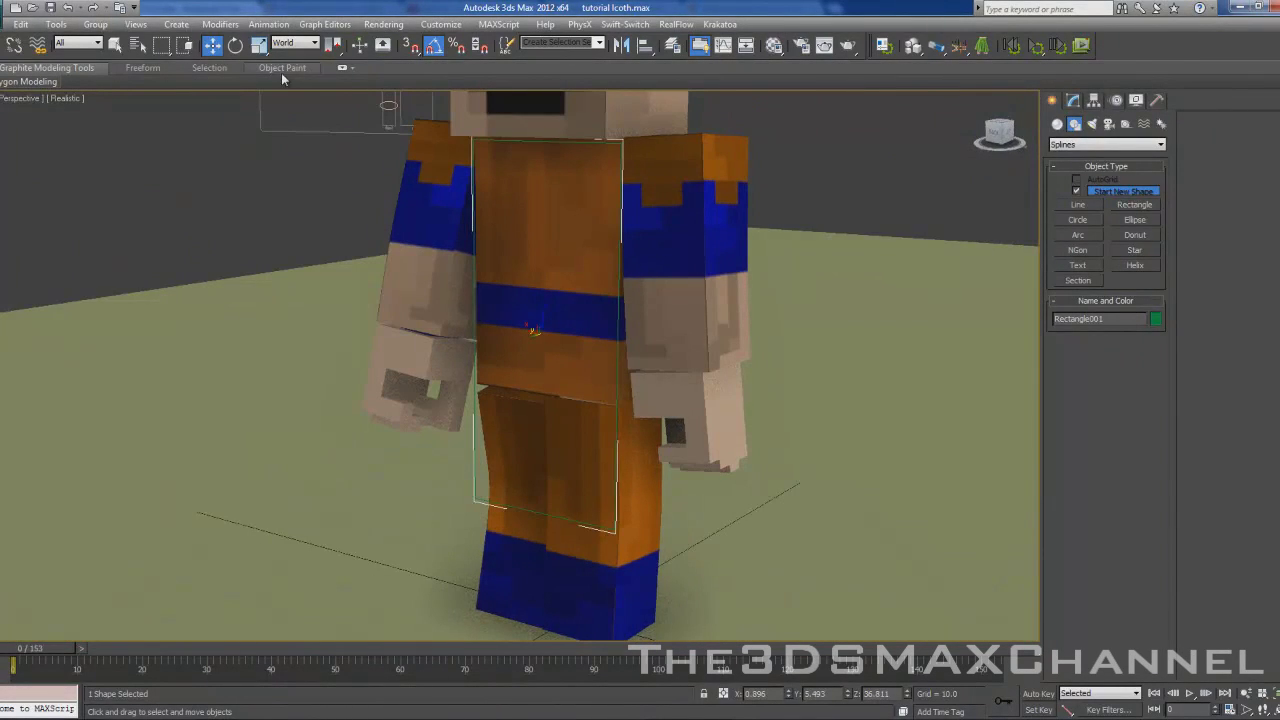
Step: Set the rectangle's length to 46 and width to 20, and align it with the back at X 0.748, Z 35.588
click(1073, 100)
scroll(740, 251, down, 3)
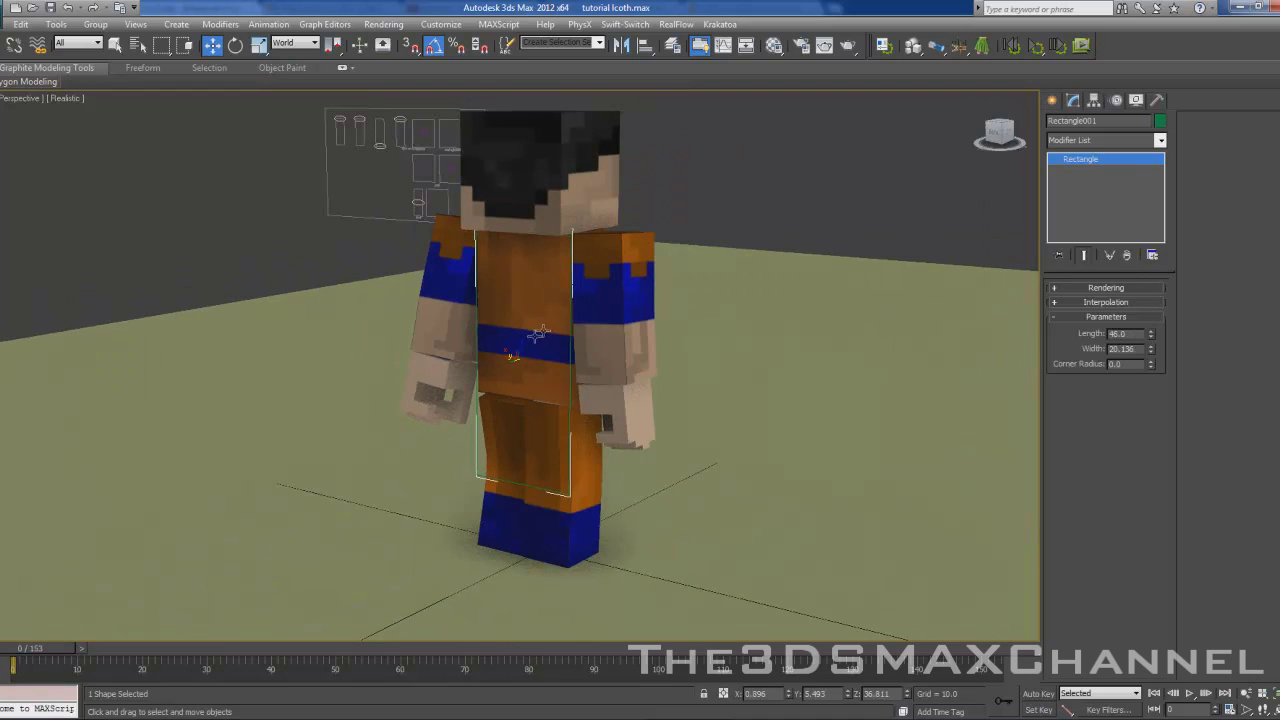
alt+middle_drag(520, 345, 590, 320)
scroll(621, 230, up, 4)
alt+middle_drag(621, 230, 606, 341)
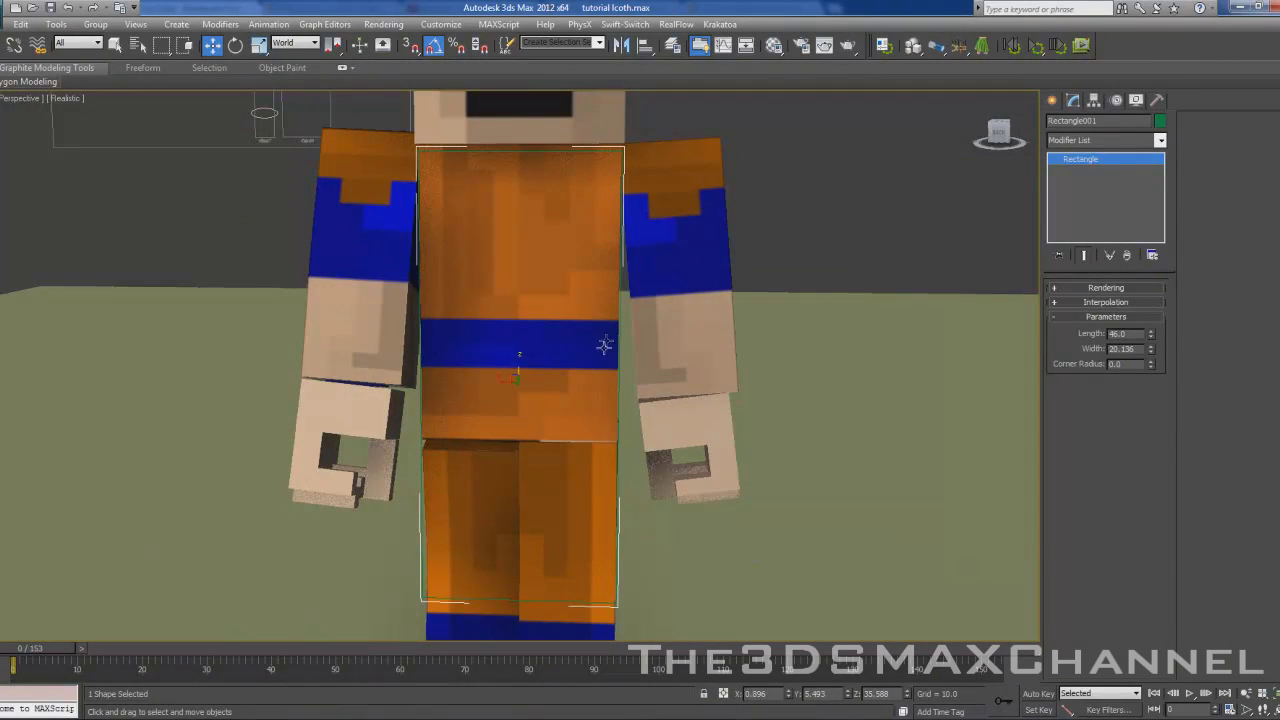
alt+middle_drag(562, 328, 629, 229)
scroll(591, 351, up, 3)
scroll(591, 351, down, 2)
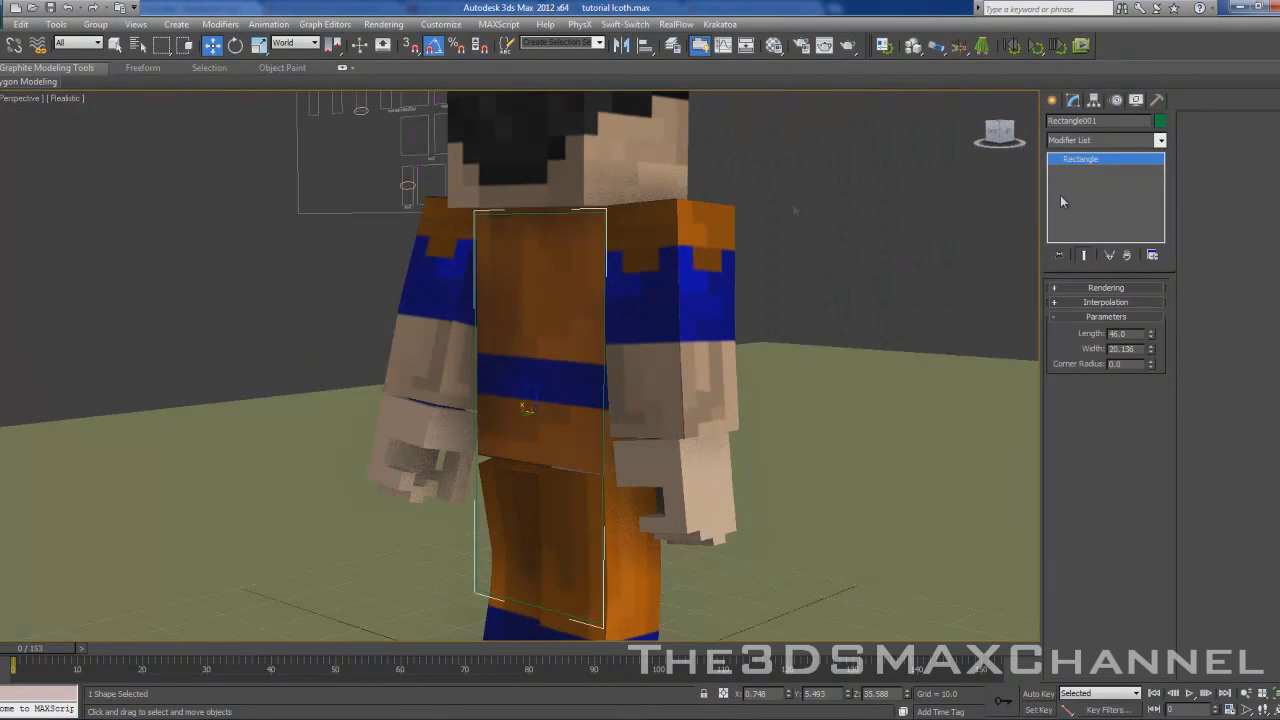
alt+middle_drag(792, 210, 851, 152)
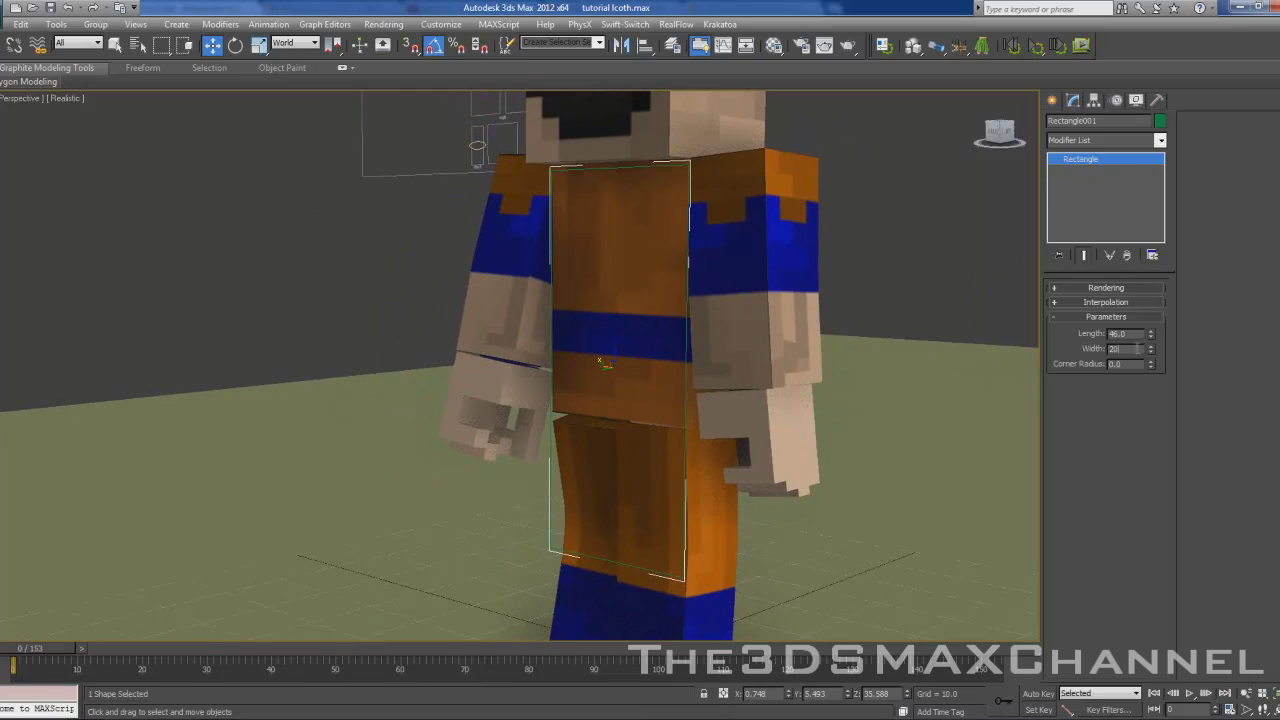
Step: Apply the Garment Maker modifier to the rectangle behind the character's back
click(1133, 141)
click(1131, 141)
click(1128, 142)
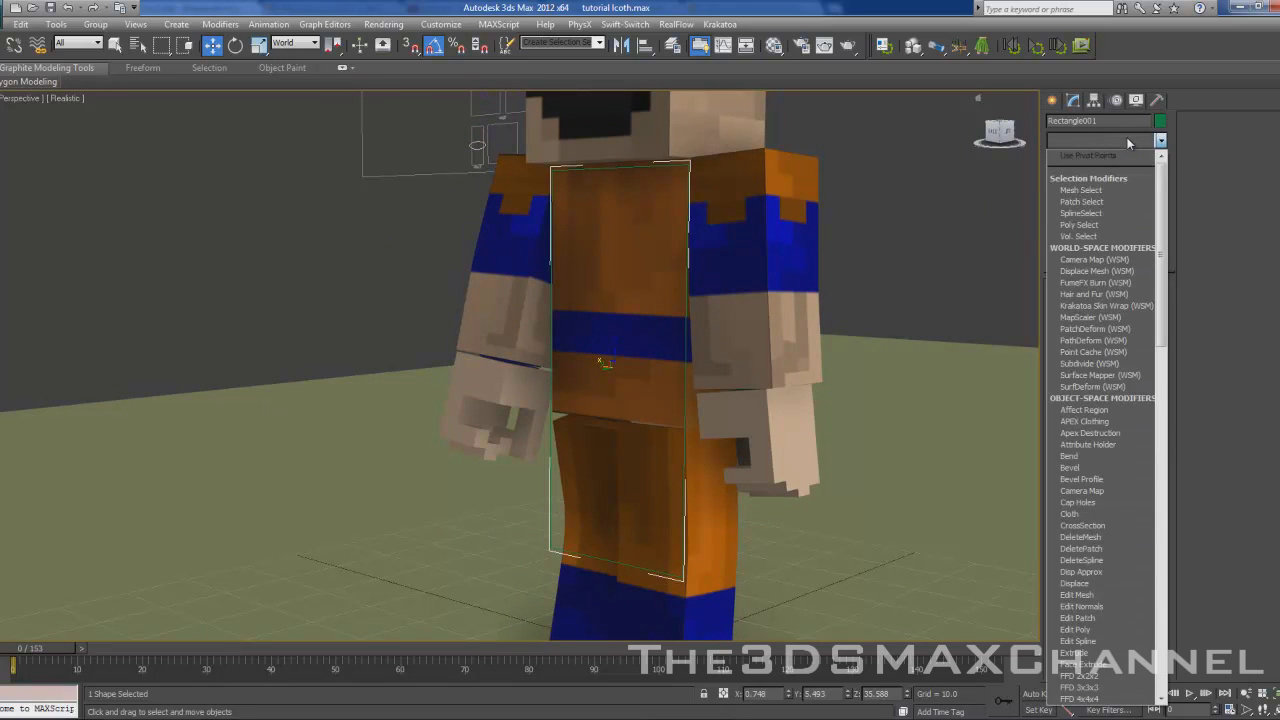
key(g)
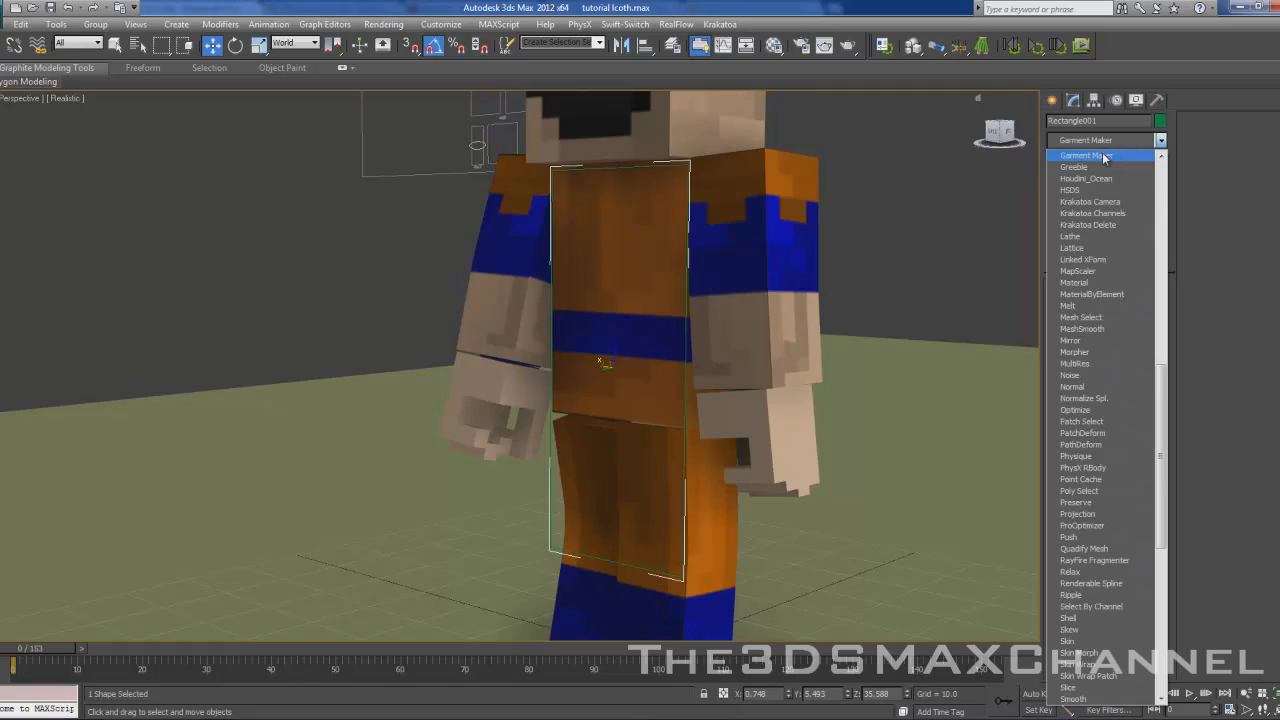
click(1104, 157)
Step: Display edged faces in the perspective view and inspect the triangulated mesh of the cape panel
mouse_move(771, 194)
middle_down()
mouse_move(760, 232)
mouse_move(665, 254)
mouse_move(757, 257)
mouse_move(686, 263)
middle_up()
key(F4)
scroll(665, 254, up, 6)
scroll(686, 263, down, 8)
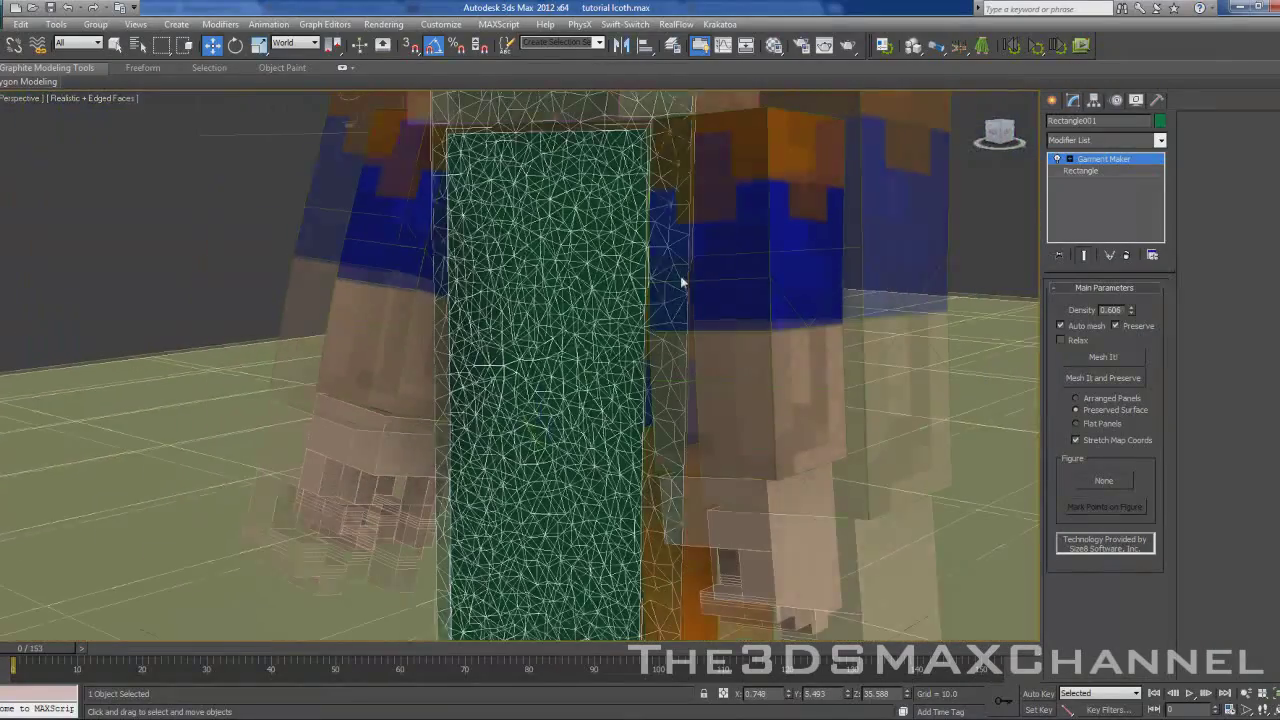
scroll(650, 217, down, 10)
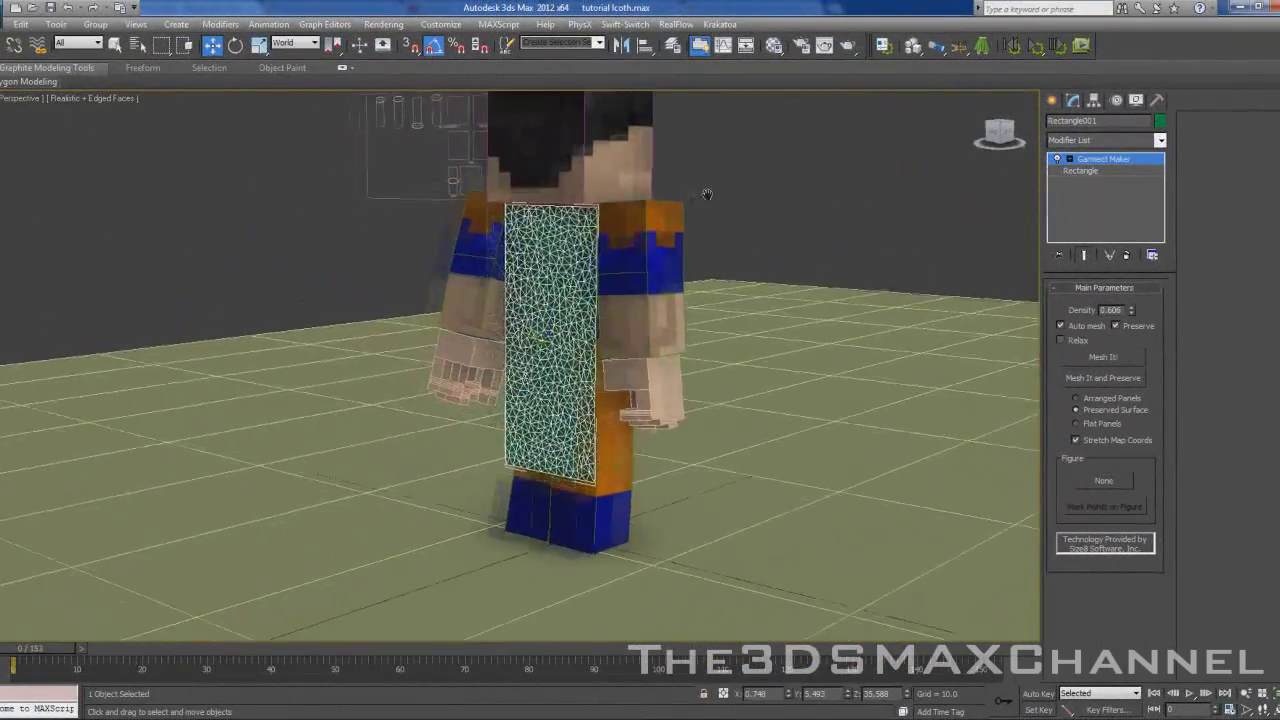
scroll(757, 258, up, 5)
middle_drag(707, 194, 674, 236)
scroll(670, 232, down, 5)
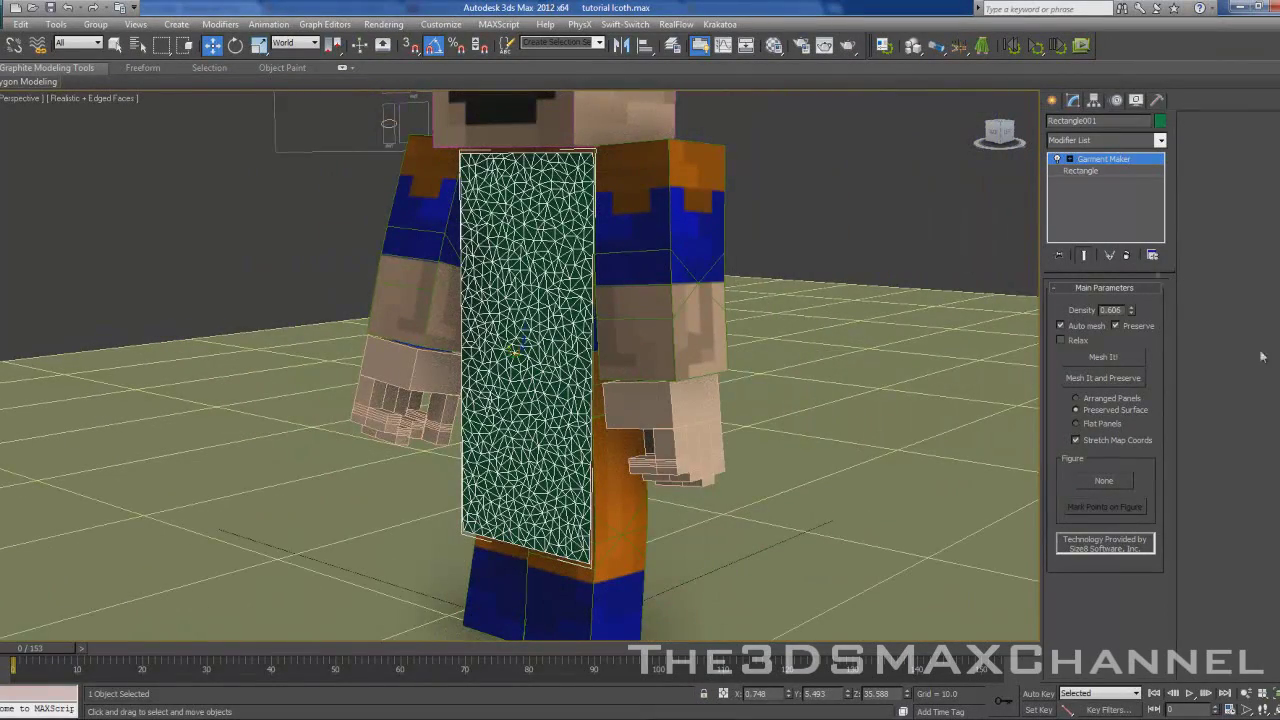
Step: Raise the cape panel's Garment Maker density to 0.706
mouse_move(1133, 308)
mouse_down()
mouse_move(1130, 296)
mouse_move(1128, 318)
mouse_move(1127, 306)
mouse_up()
scroll(766, 300, up, 3)
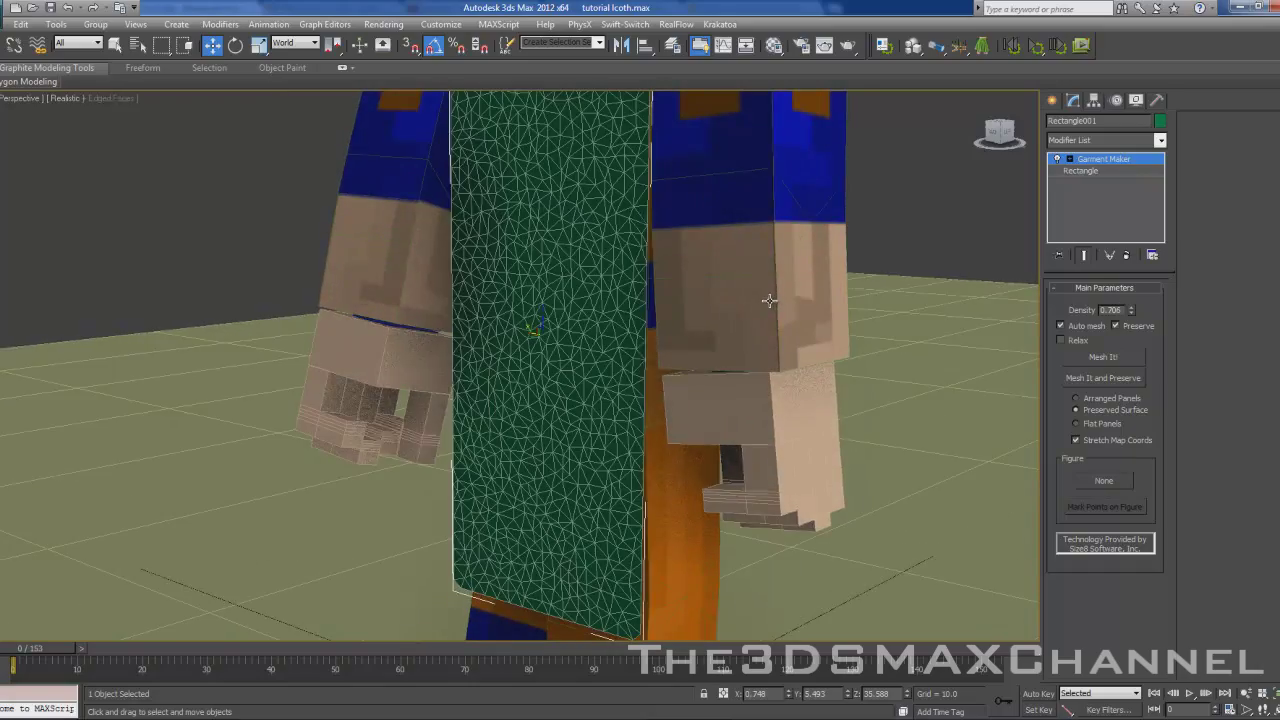
alt+middle_drag(804, 299, 774, 287)
scroll(770, 270, down, 2)
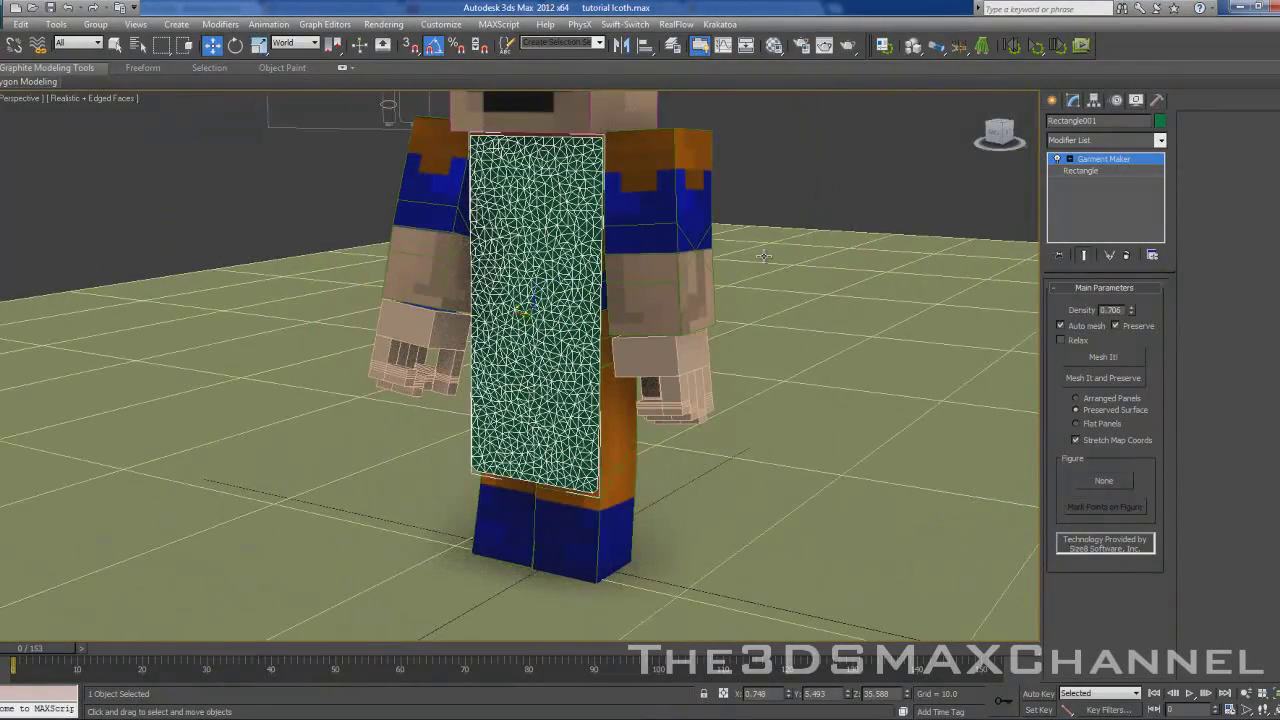
scroll(763, 258, up, 3)
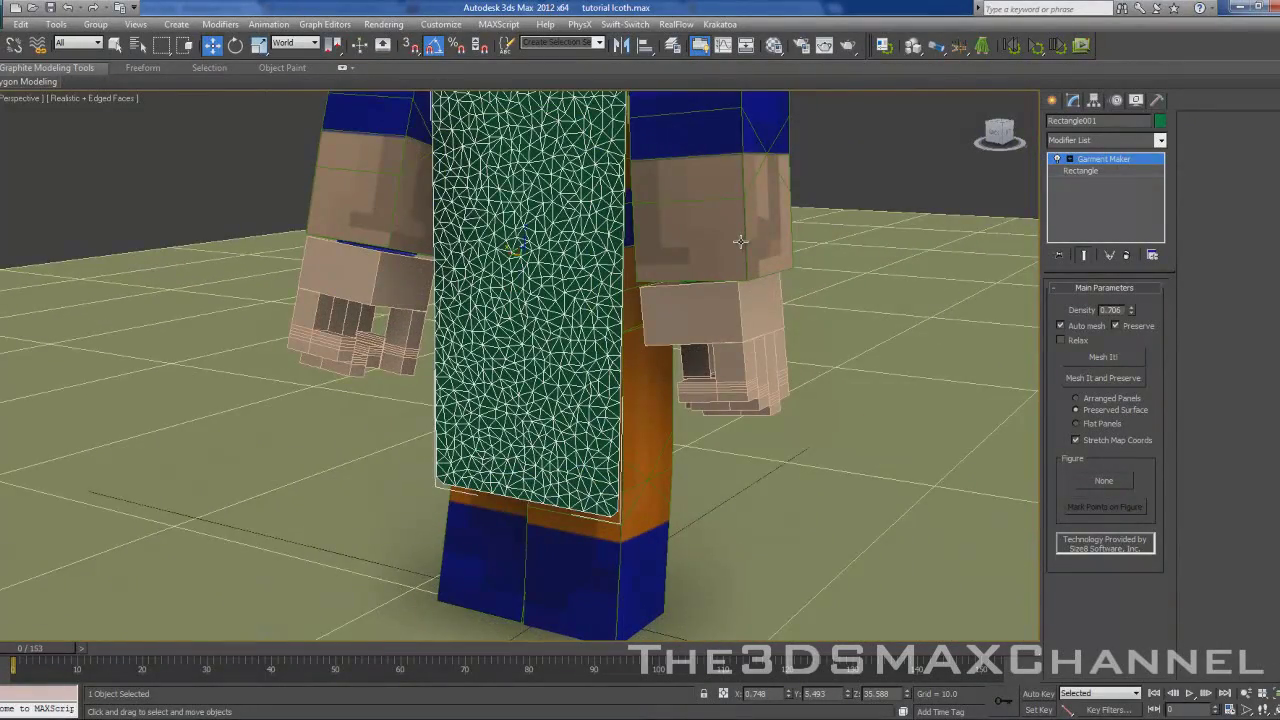
alt+middle_drag(740, 241, 673, 324)
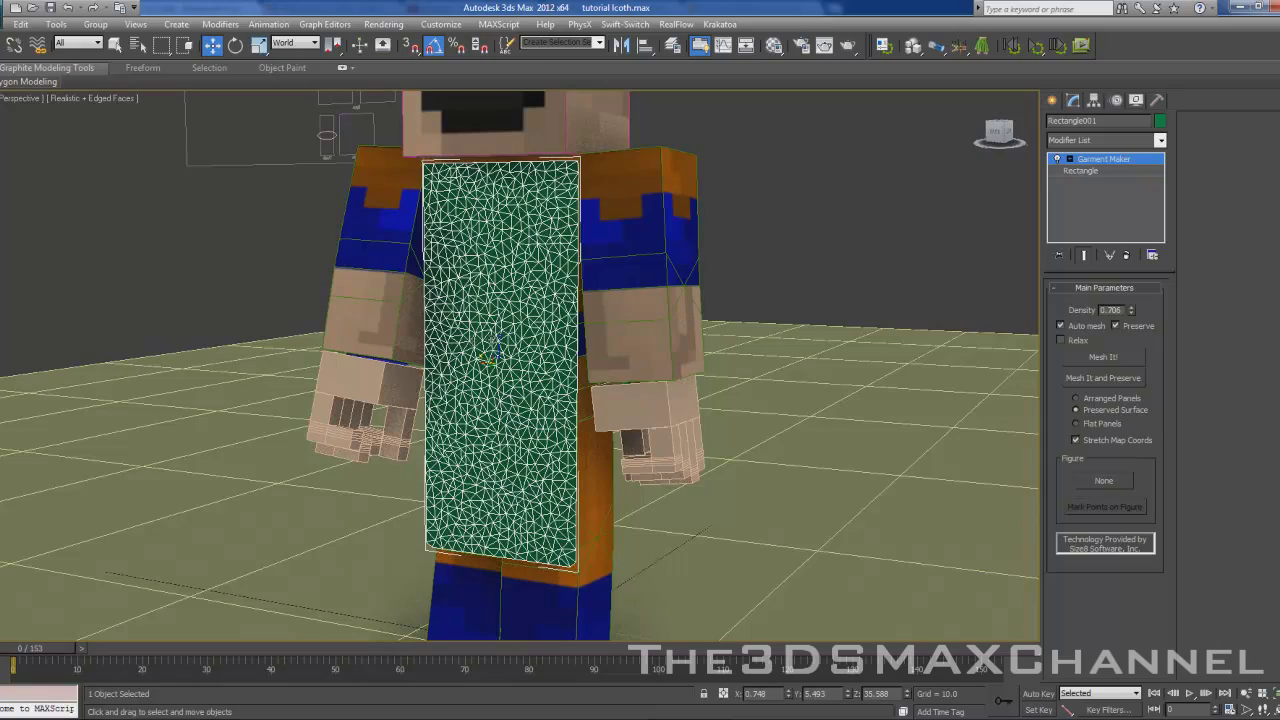
Step: Convert the meshed cape panel to an Editable Poly
right_click(495, 345)
mouse_move(570, 474)
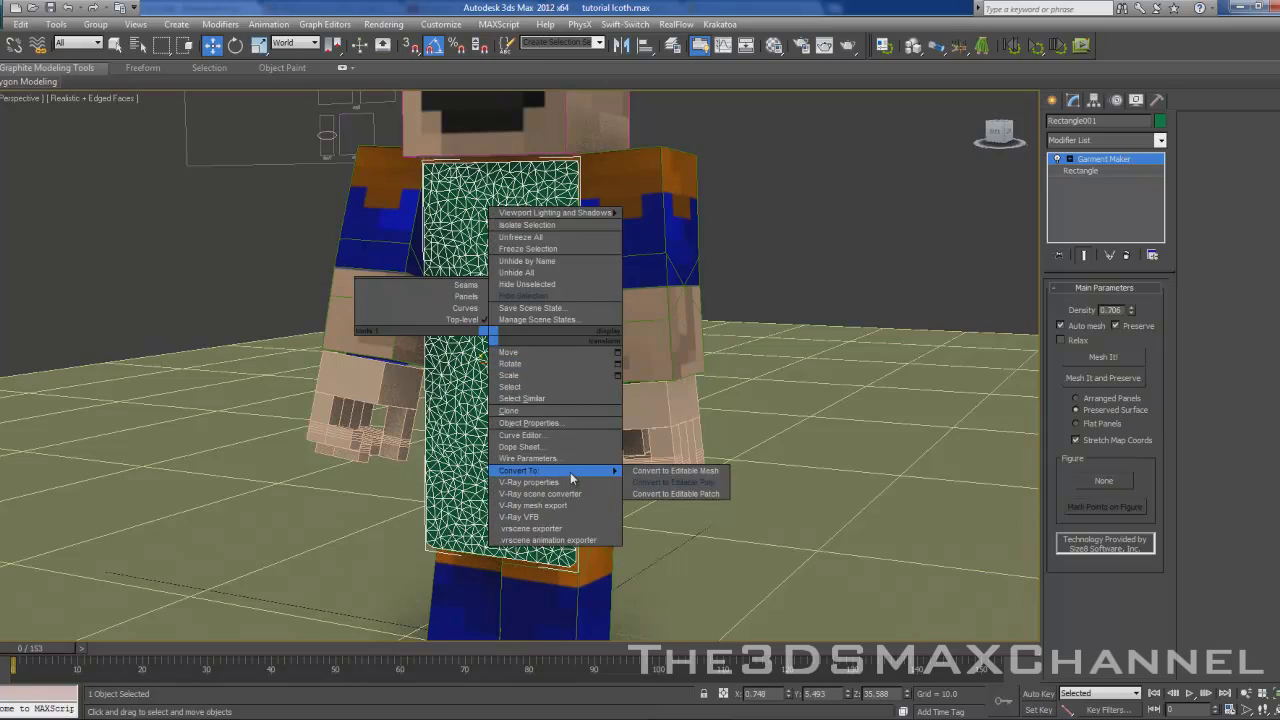
click(716, 488)
alt+middle_drag(716, 488, 660, 401)
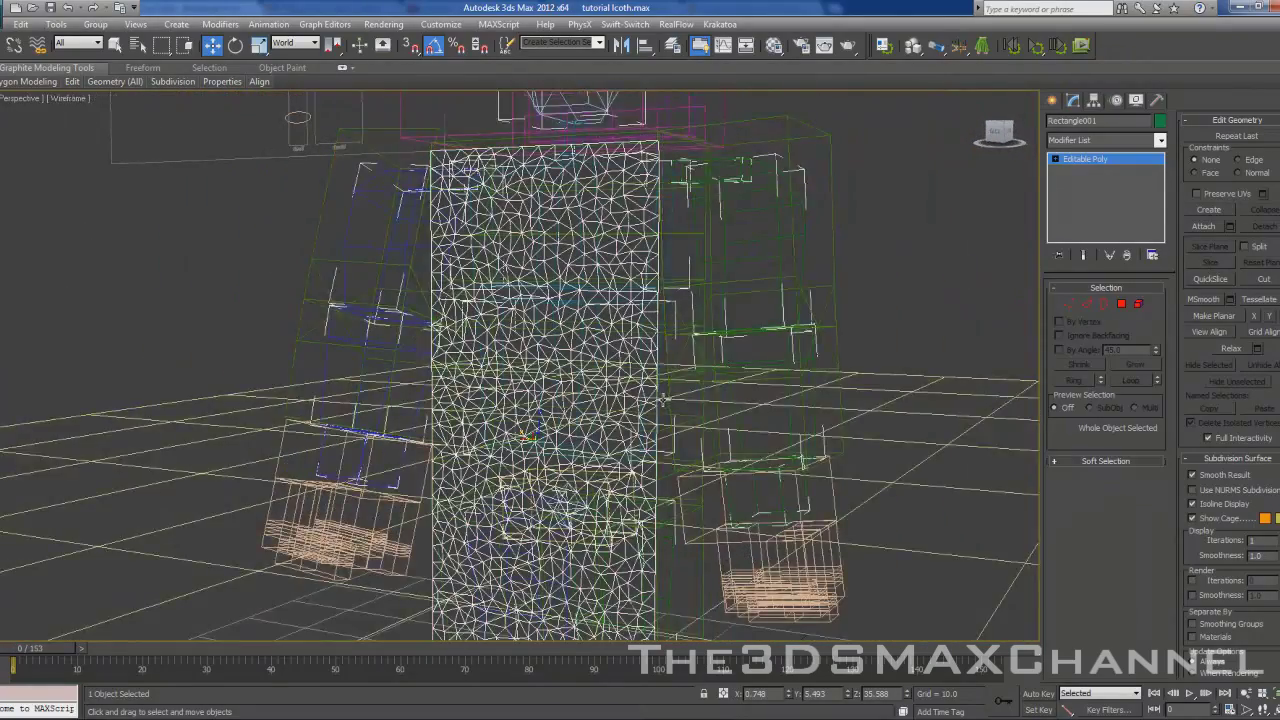
scroll(704, 274, down, 5)
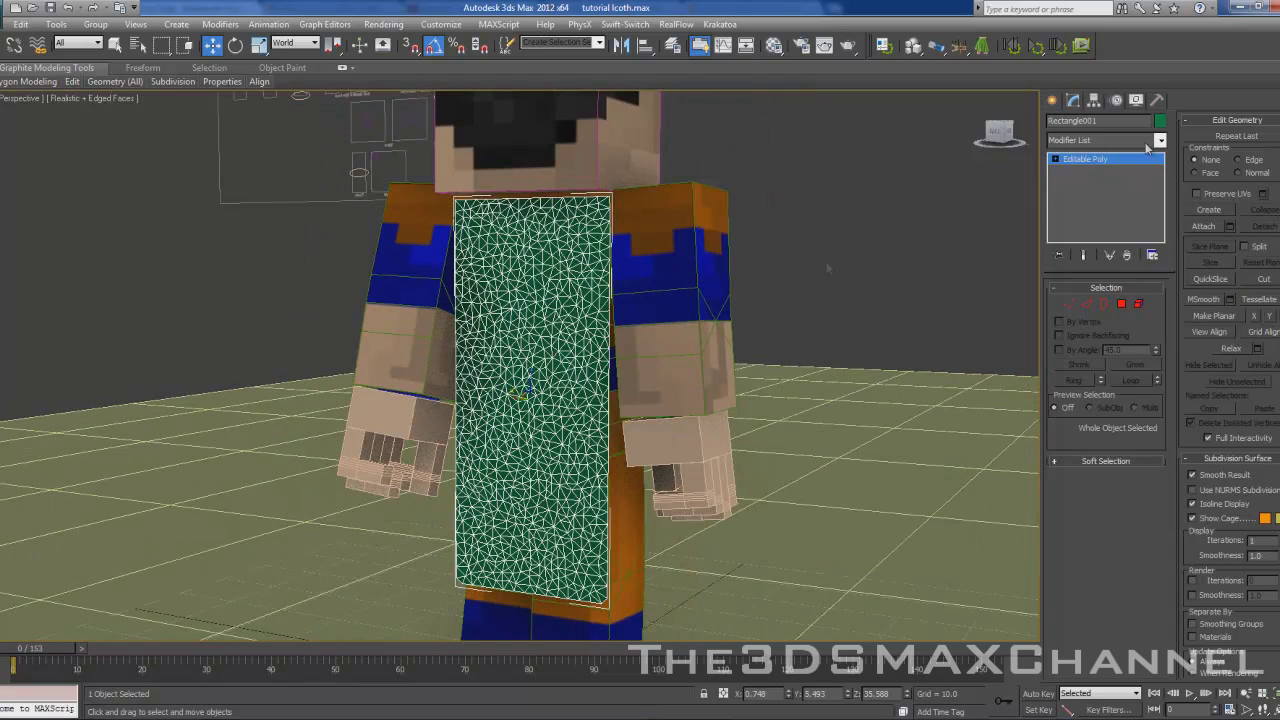
Step: Apply the Cloth modifier to the cape panel
click(1083, 142)
scroll(1081, 141, up, 5)
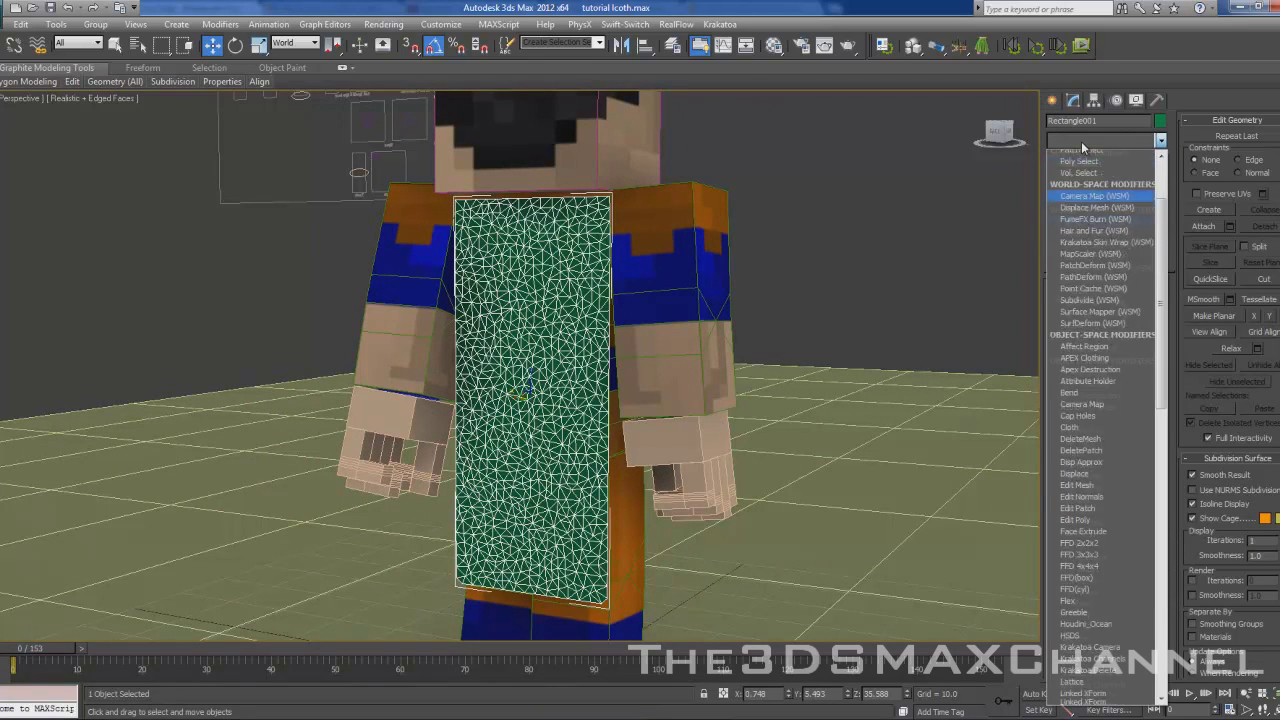
scroll(1118, 145, down, 6)
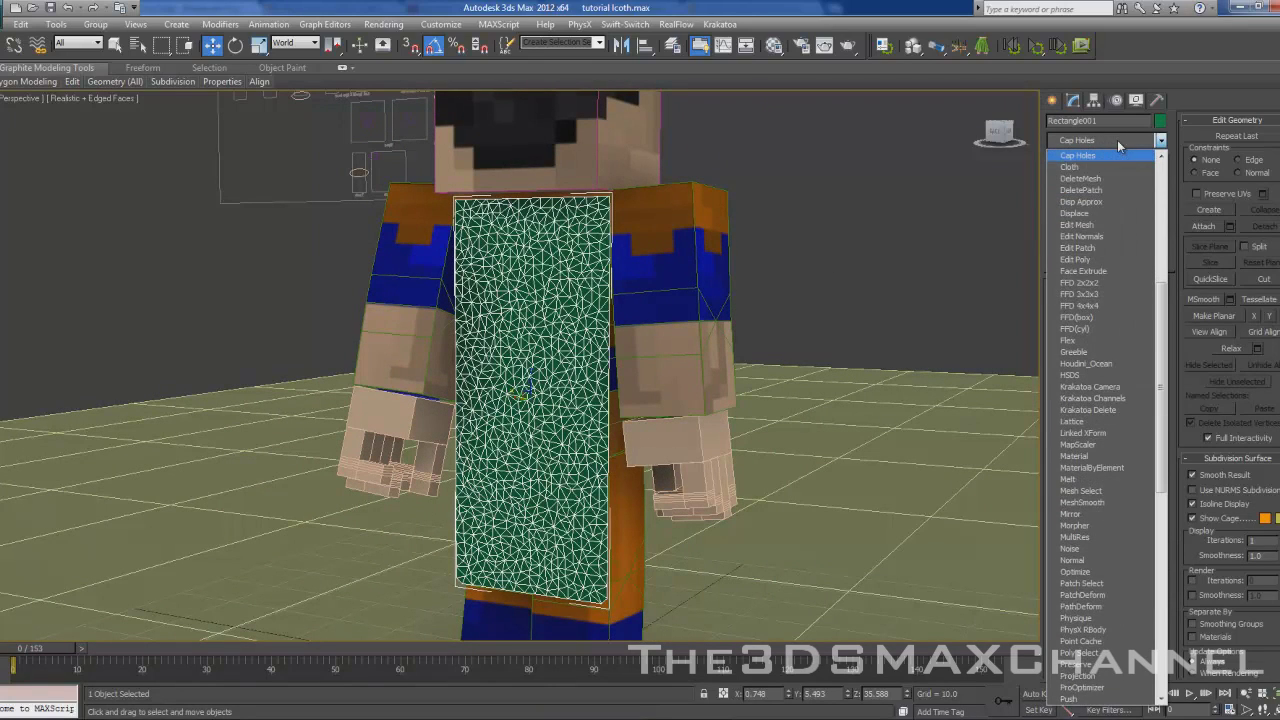
click(1069, 168)
mouse_move(717, 228)
alt+middle_down()
mouse_move(760, 224)
mouse_move(720, 207)
alt+middle_up()
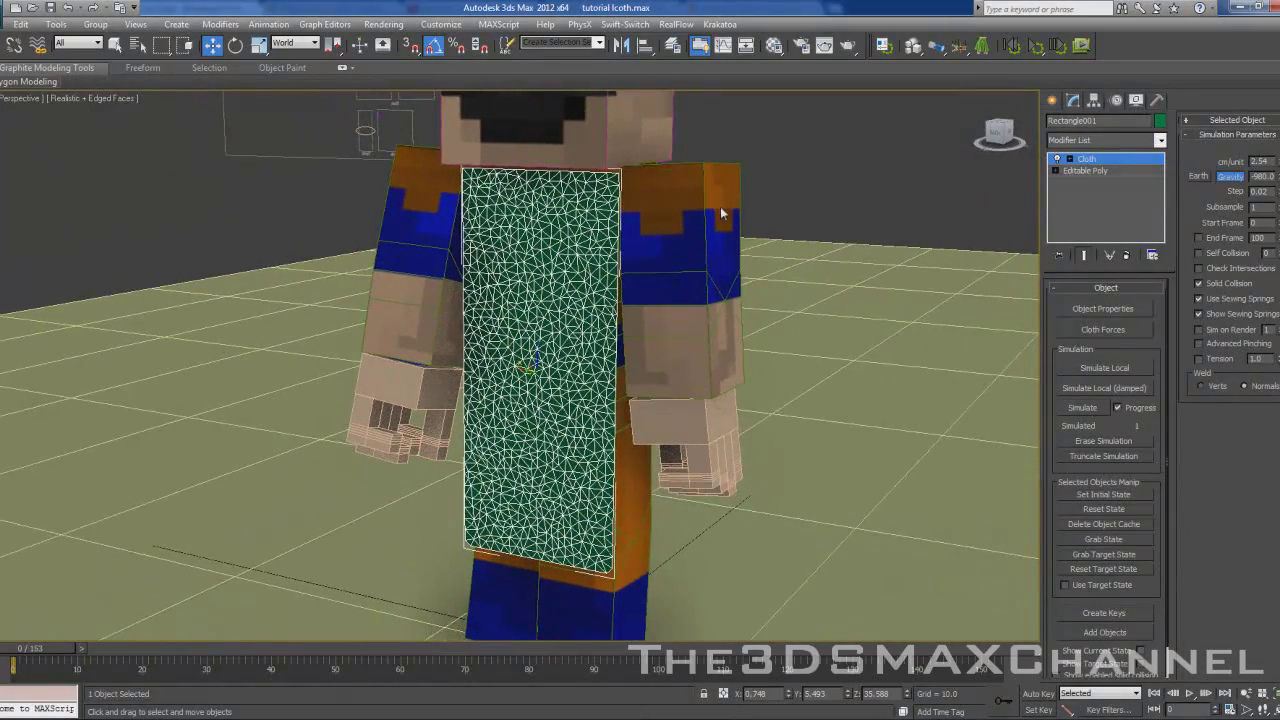
mouse_move(1054, 337)
mouse_down()
mouse_move(1053, 310)
mouse_move(1052, 344)
mouse_up()
alt+middle_drag(776, 329, 831, 425)
scroll(814, 314, up, 5)
scroll(831, 425, down, 5)
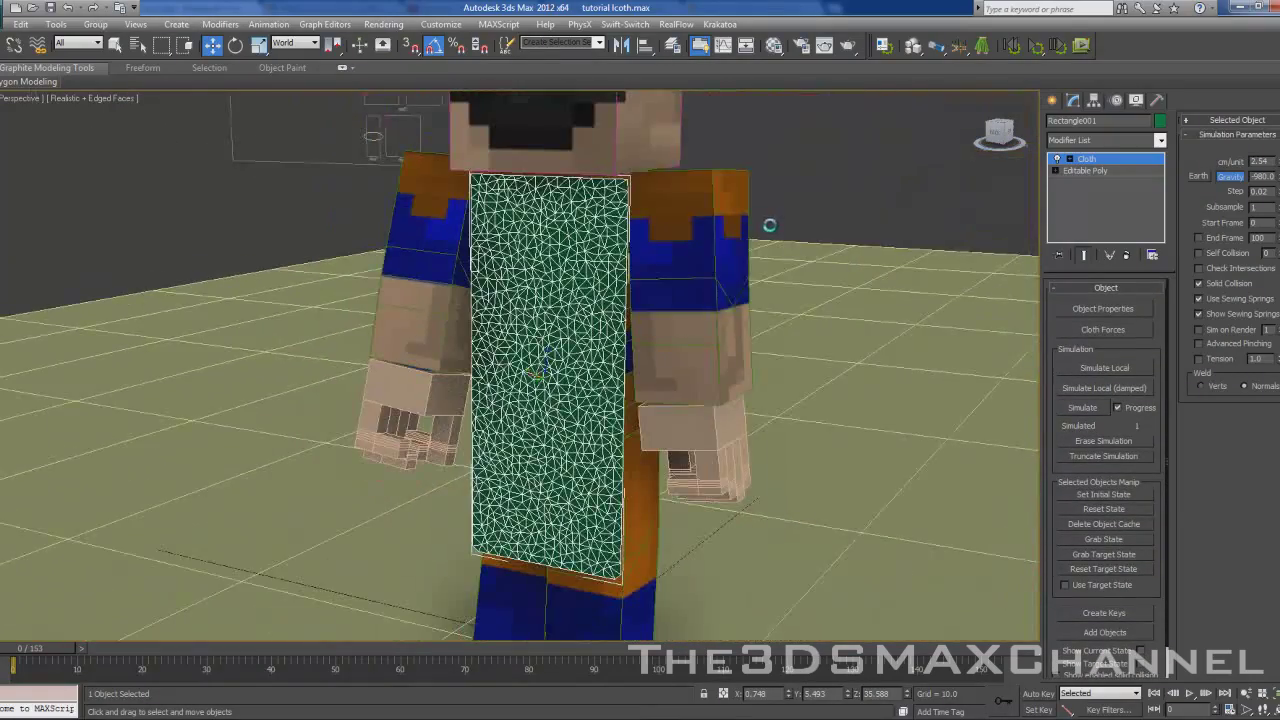
Step: Define Rectangle001 as Cloth with the Cotton preset in the cloth object properties and accept the settings
click(1089, 309)
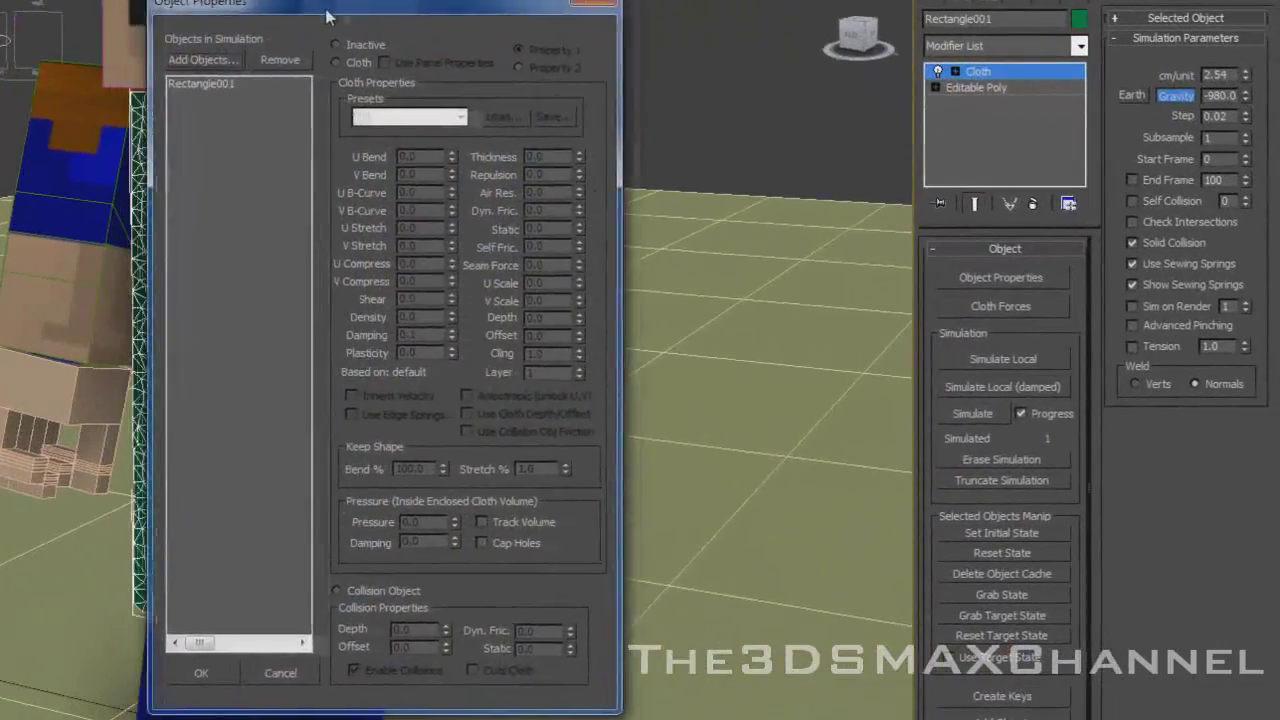
drag(328, 15, 810, 25)
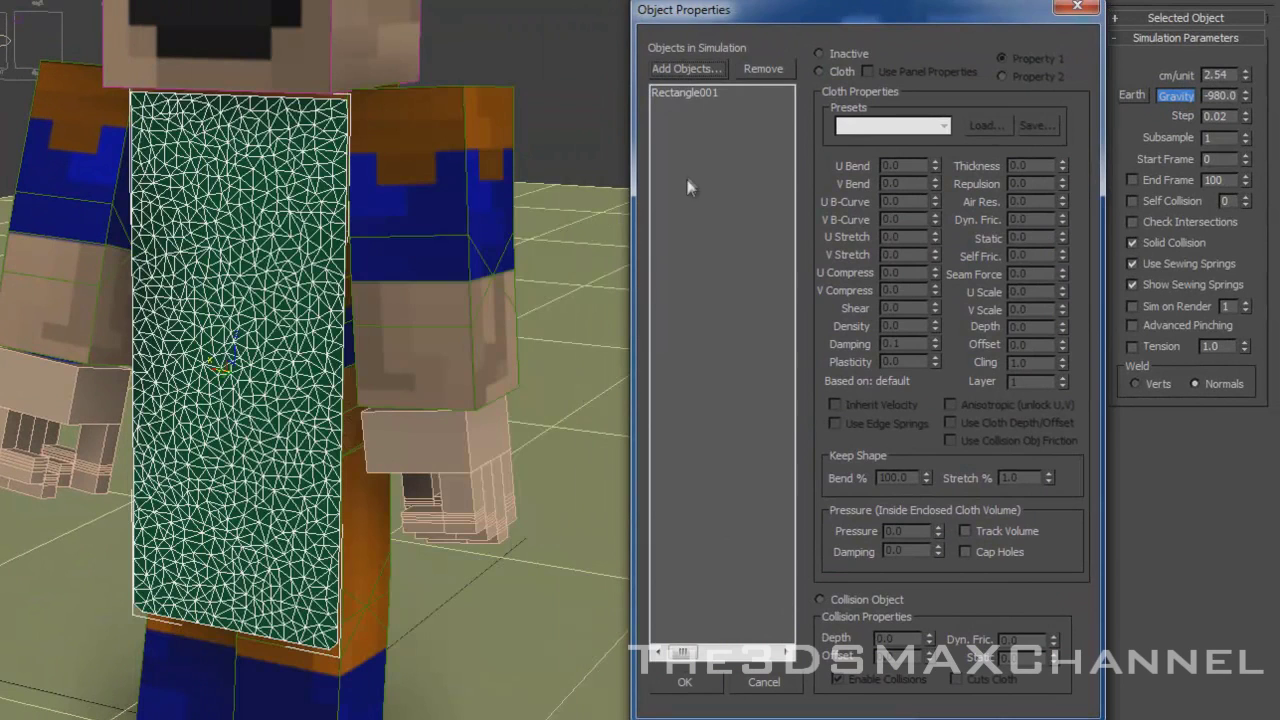
click(680, 93)
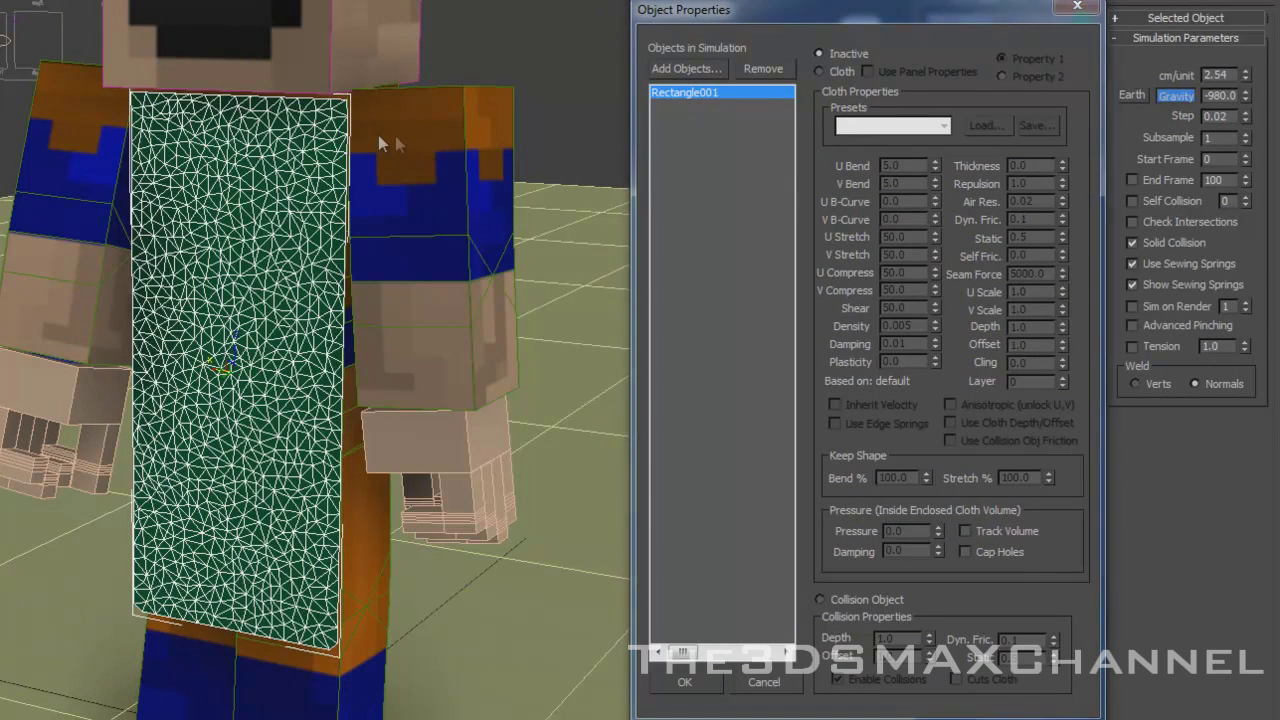
click(838, 72)
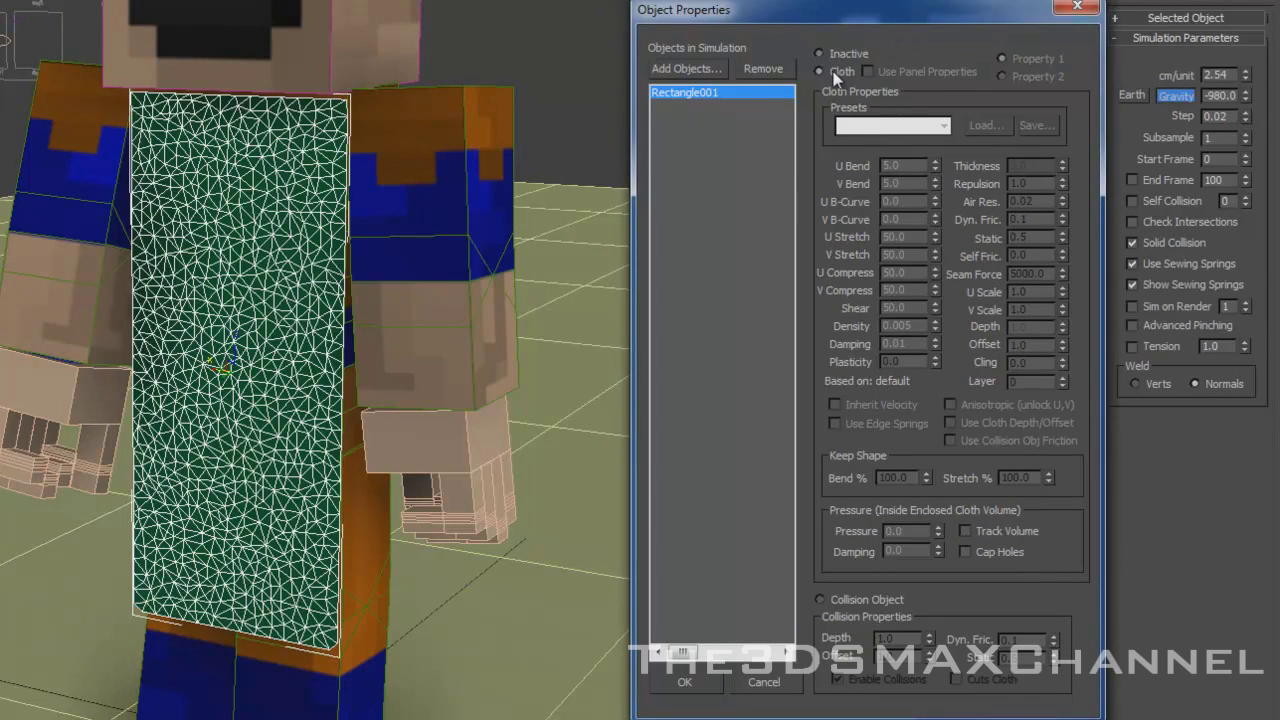
click(890, 127)
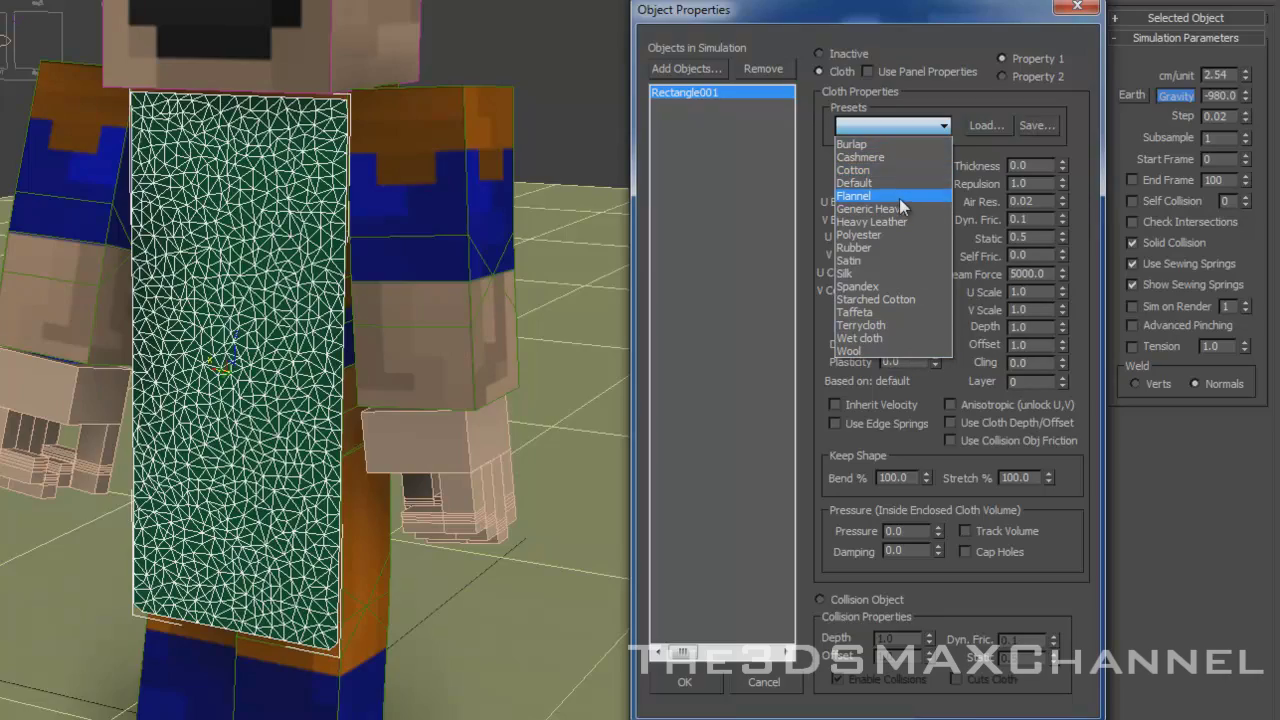
click(873, 172)
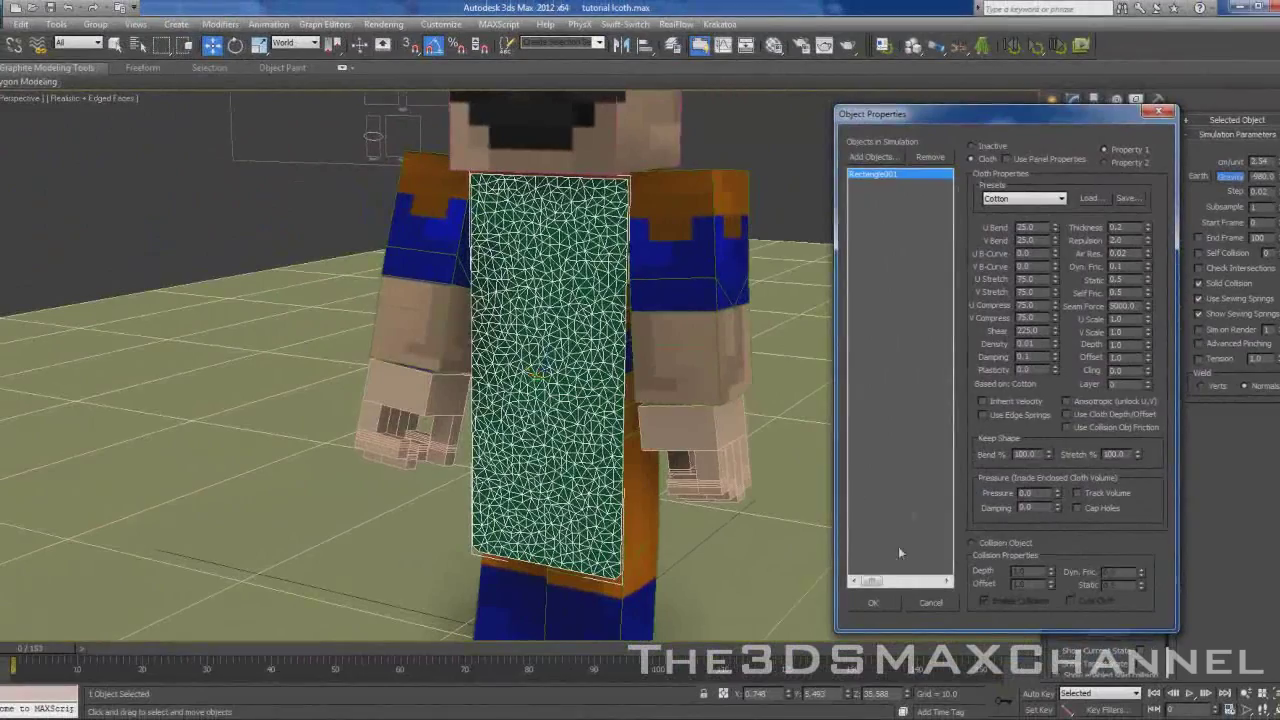
click(870, 603)
Step: Check the names of the body parts around the cape, such as the torso and left leg, and reselect the cape
middle_drag(786, 443, 620, 390)
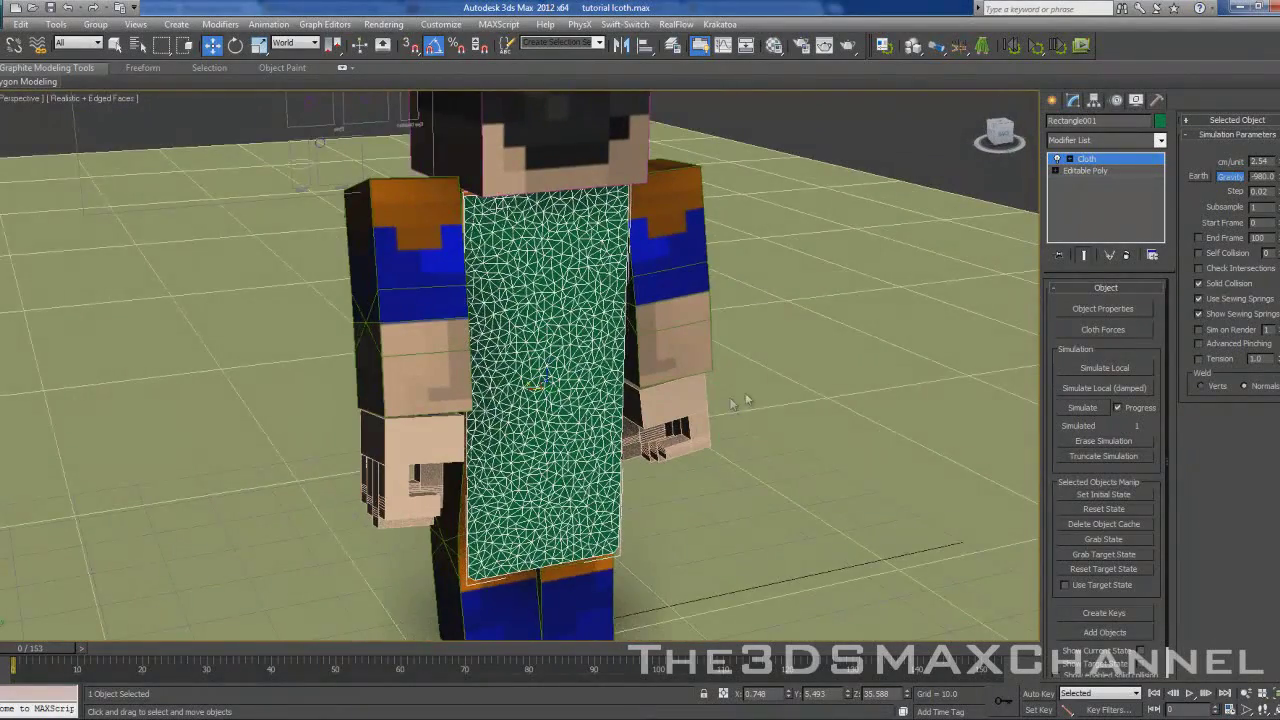
click(1103, 309)
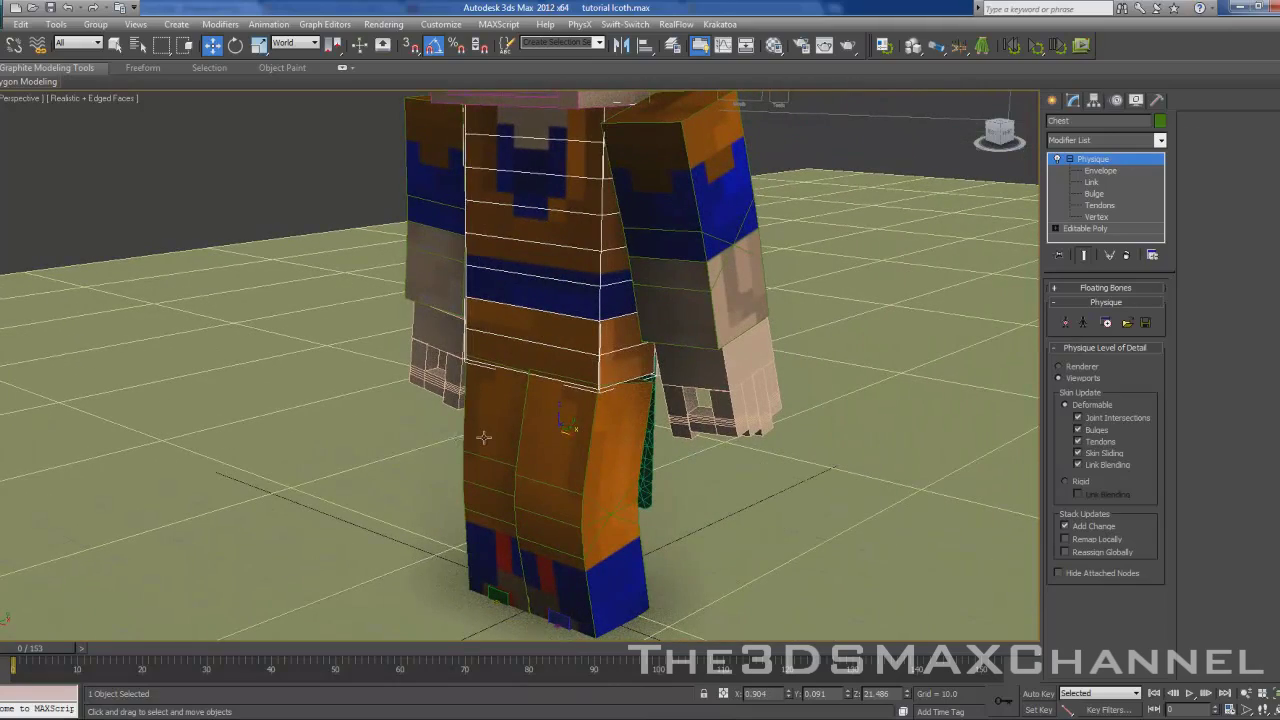
click(590, 438)
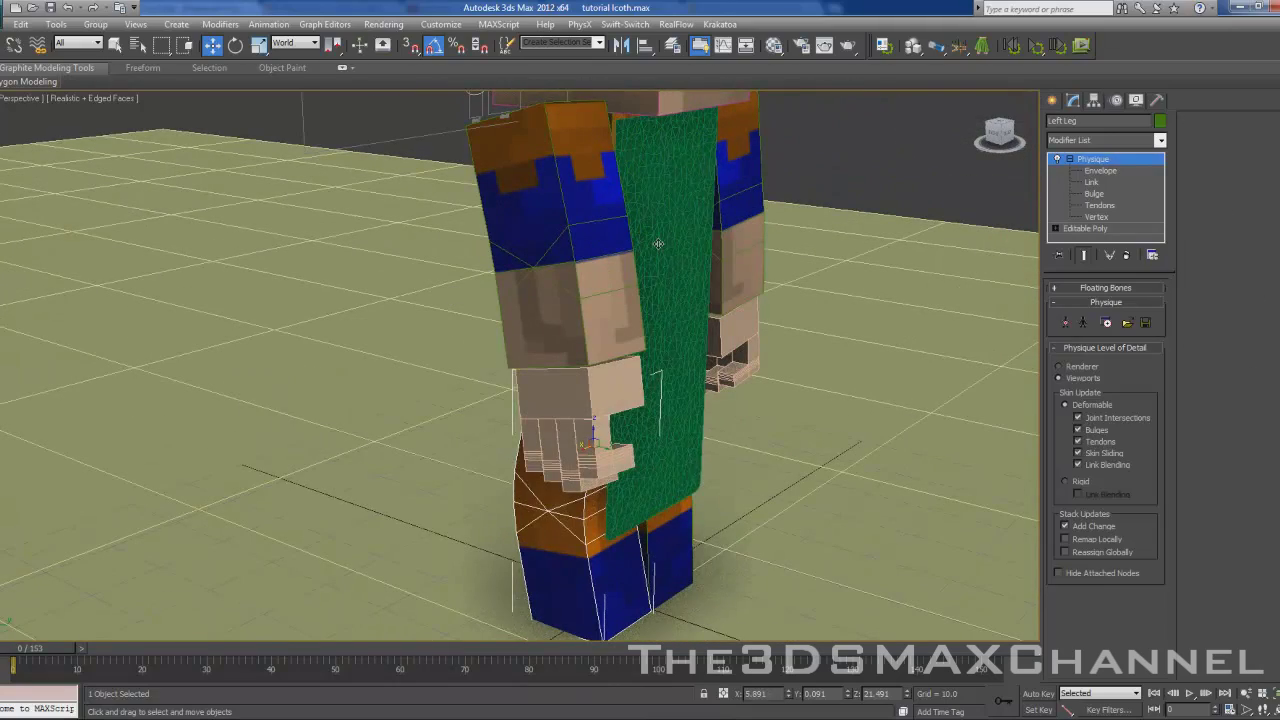
click(662, 330)
Step: Open the cape's cloth object properties and the list of objects to add to the simulation
click(1088, 312)
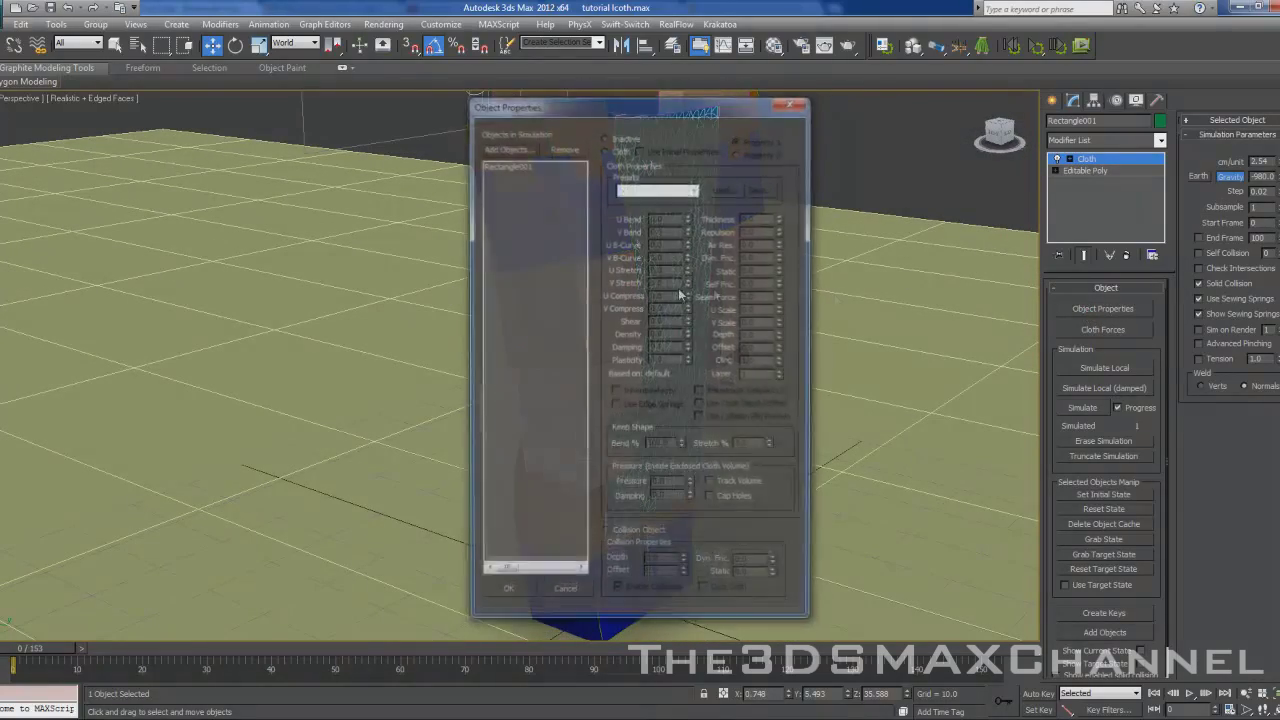
click(494, 149)
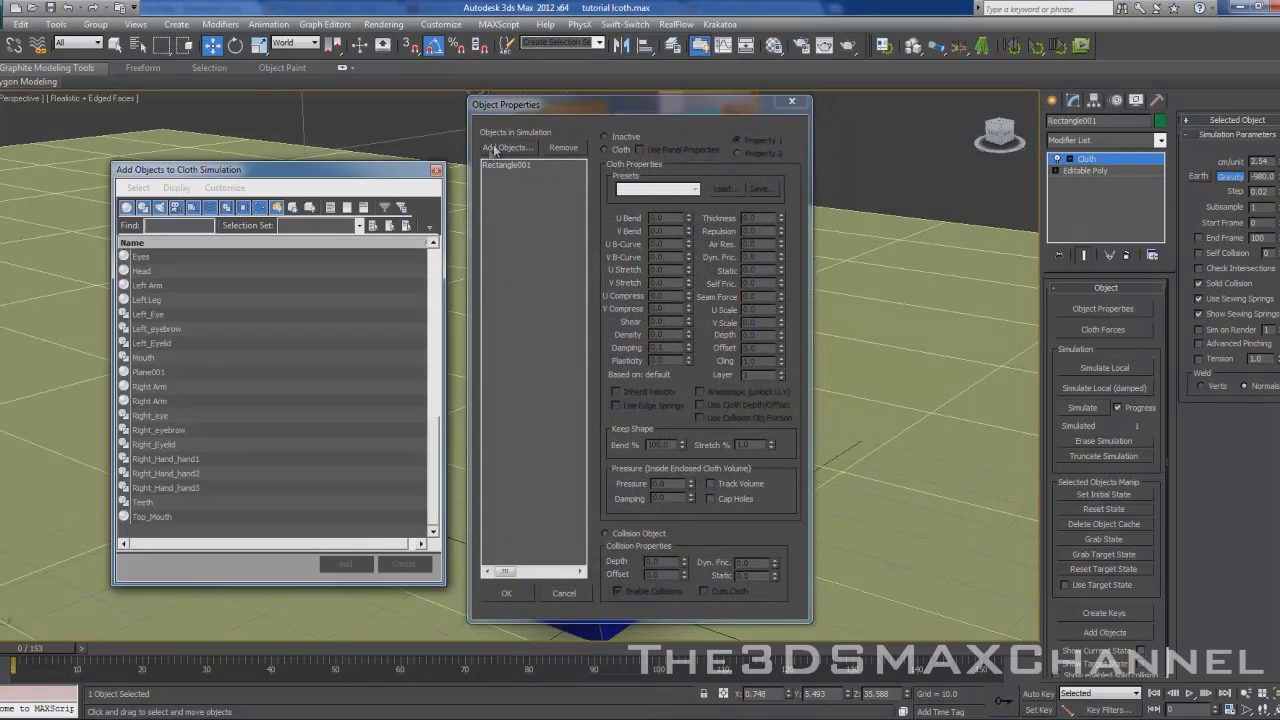
click(150, 301)
ctrl+click(163, 287)
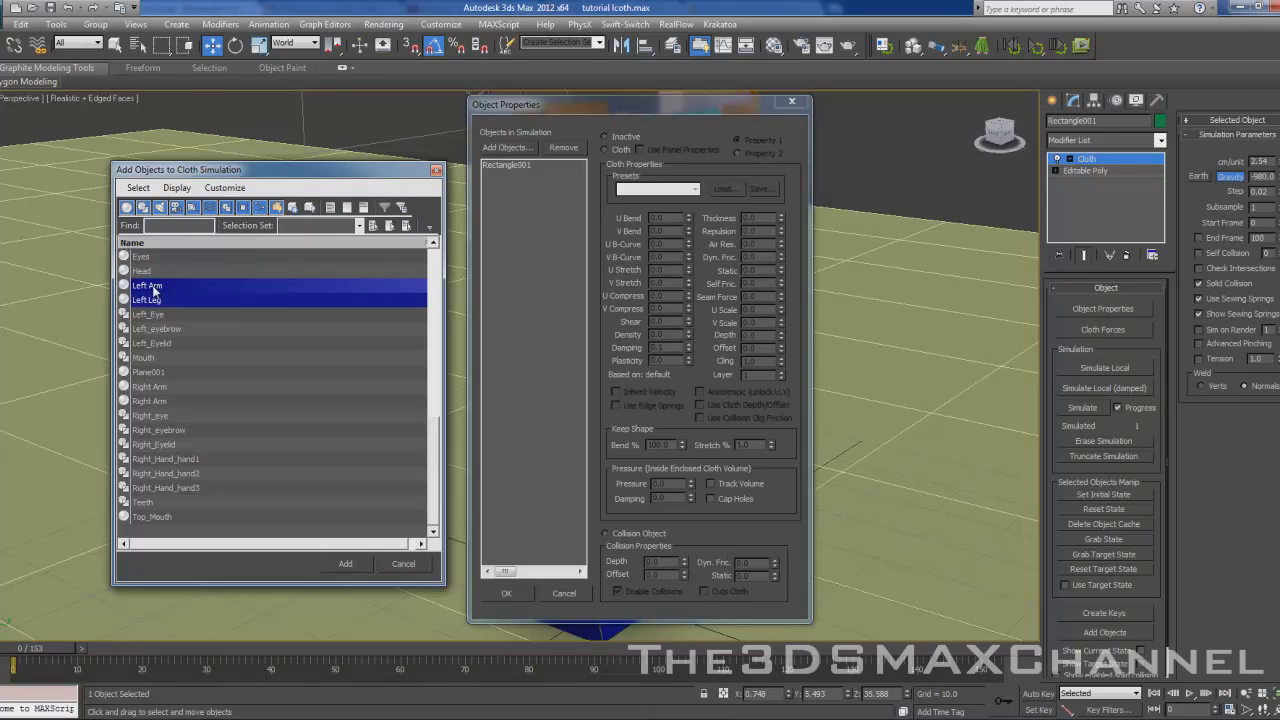
key(ctrl+a)
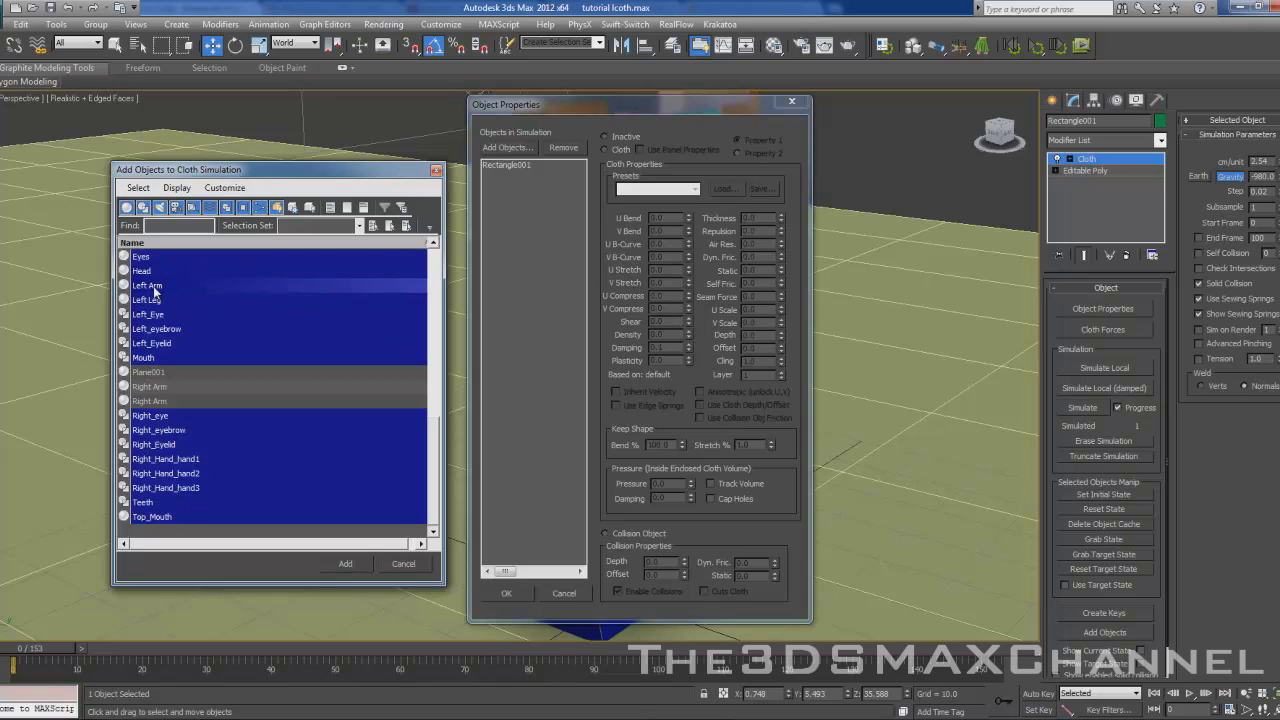
click(160, 402)
click(153, 344)
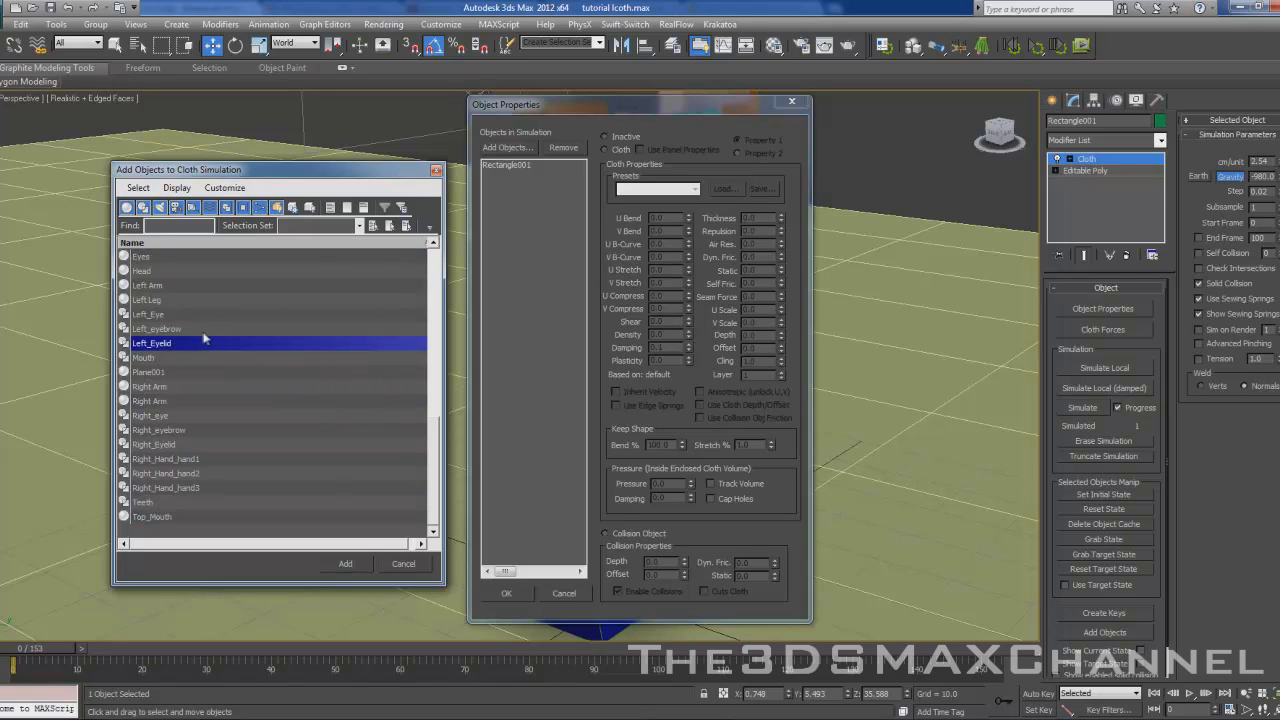
click(172, 314)
click(172, 300)
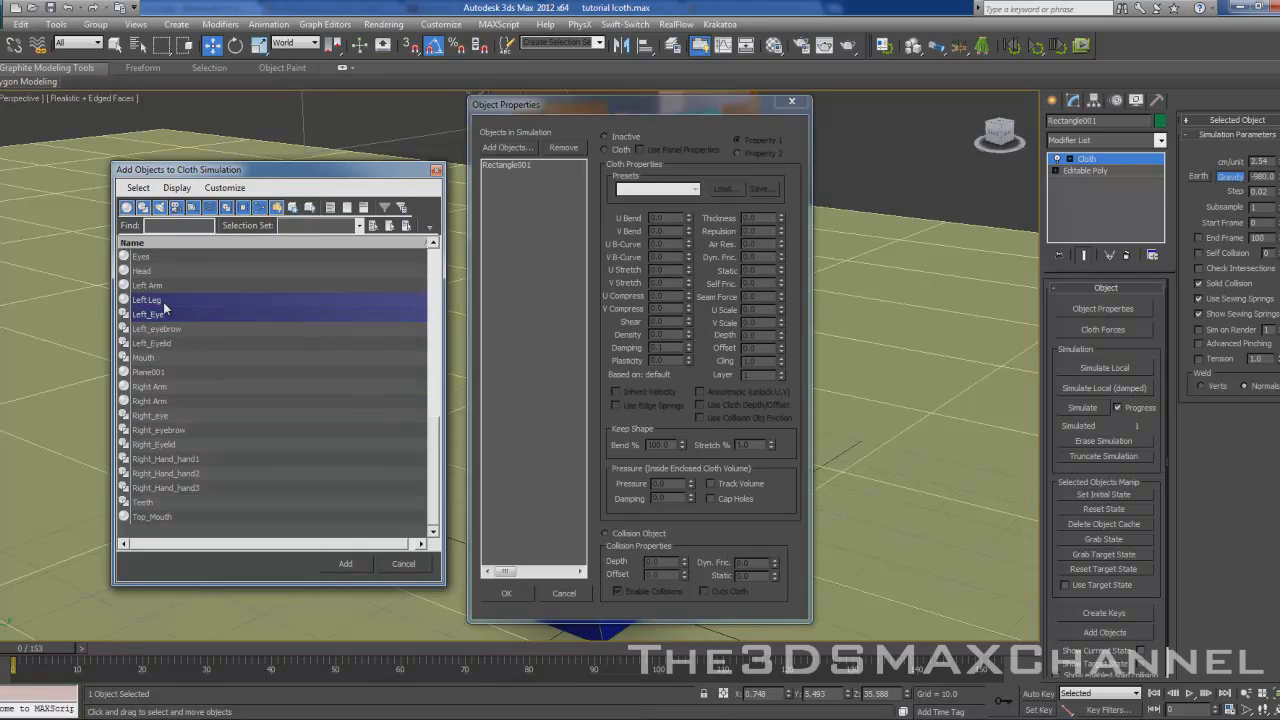
ctrl+click(172, 286)
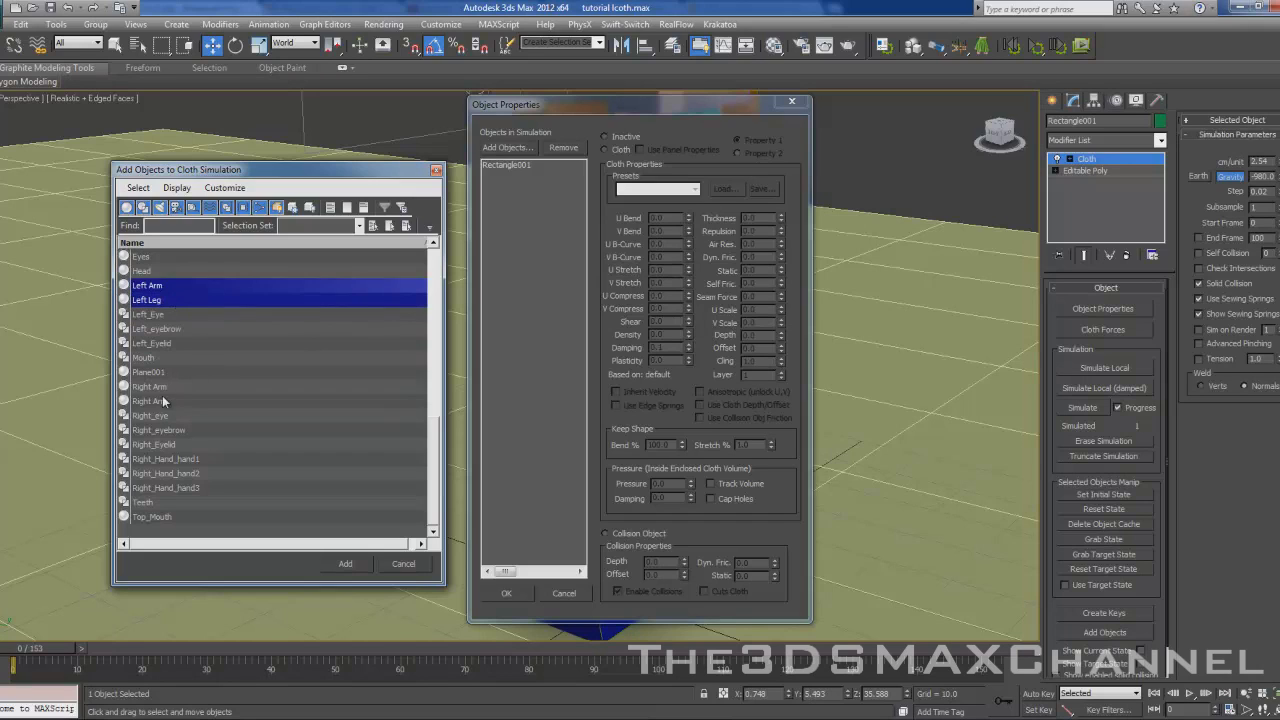
shift+click(165, 401)
shift+click(182, 314)
click(165, 401)
Step: Add the Left Leg and Left Arm objects to the cloth simulation
click(150, 300)
ctrl+click(173, 287)
click(350, 565)
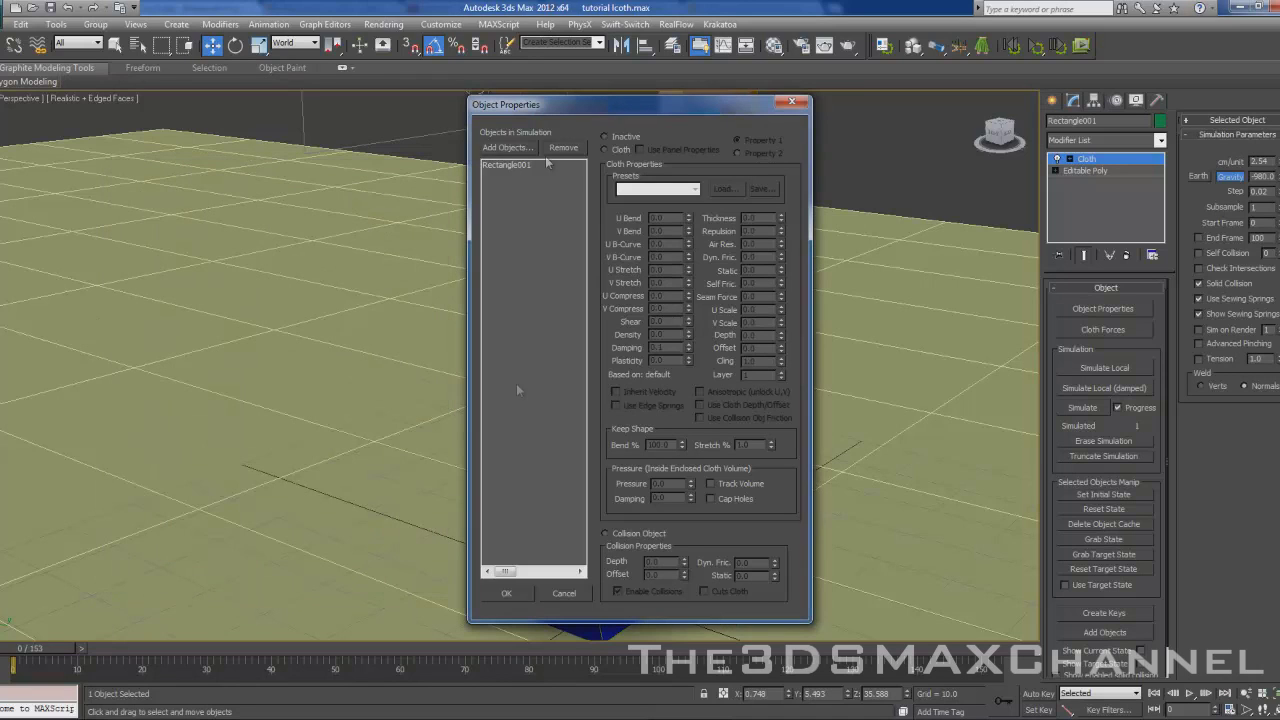
Step: Add both Right Arm objects to the cloth simulation and accept the object properties
click(508, 147)
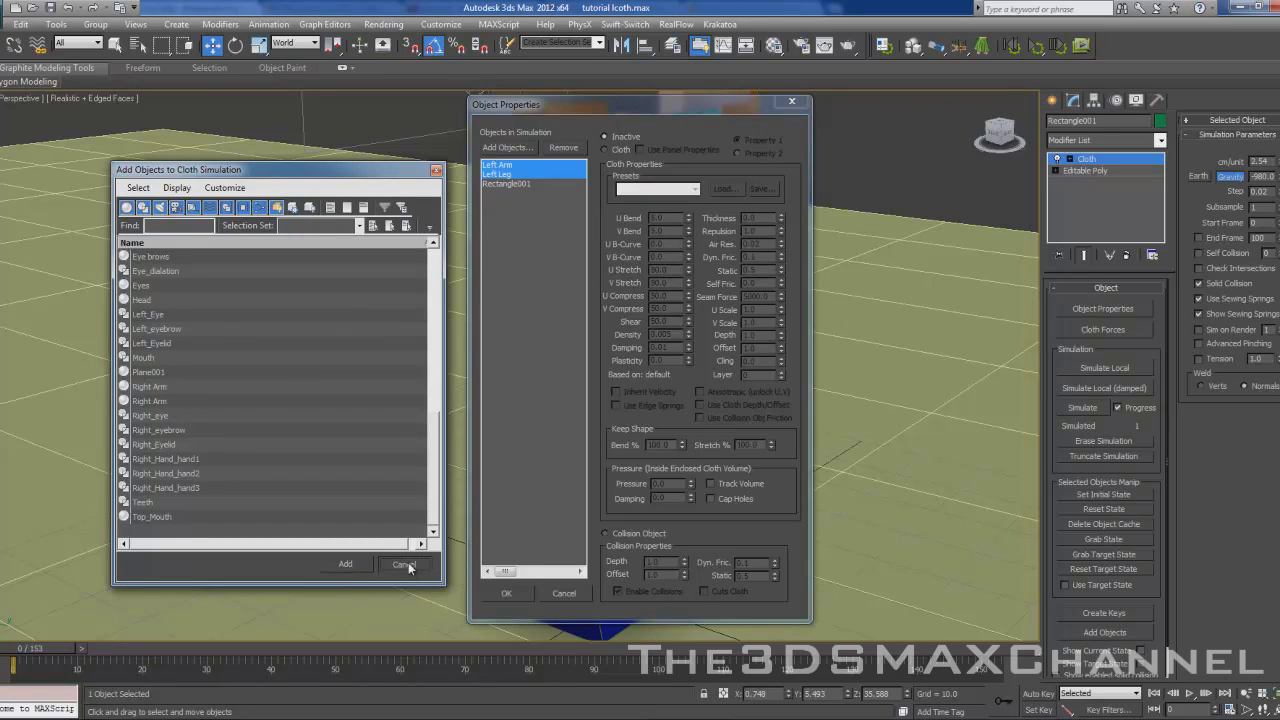
click(168, 402)
ctrl+click(160, 386)
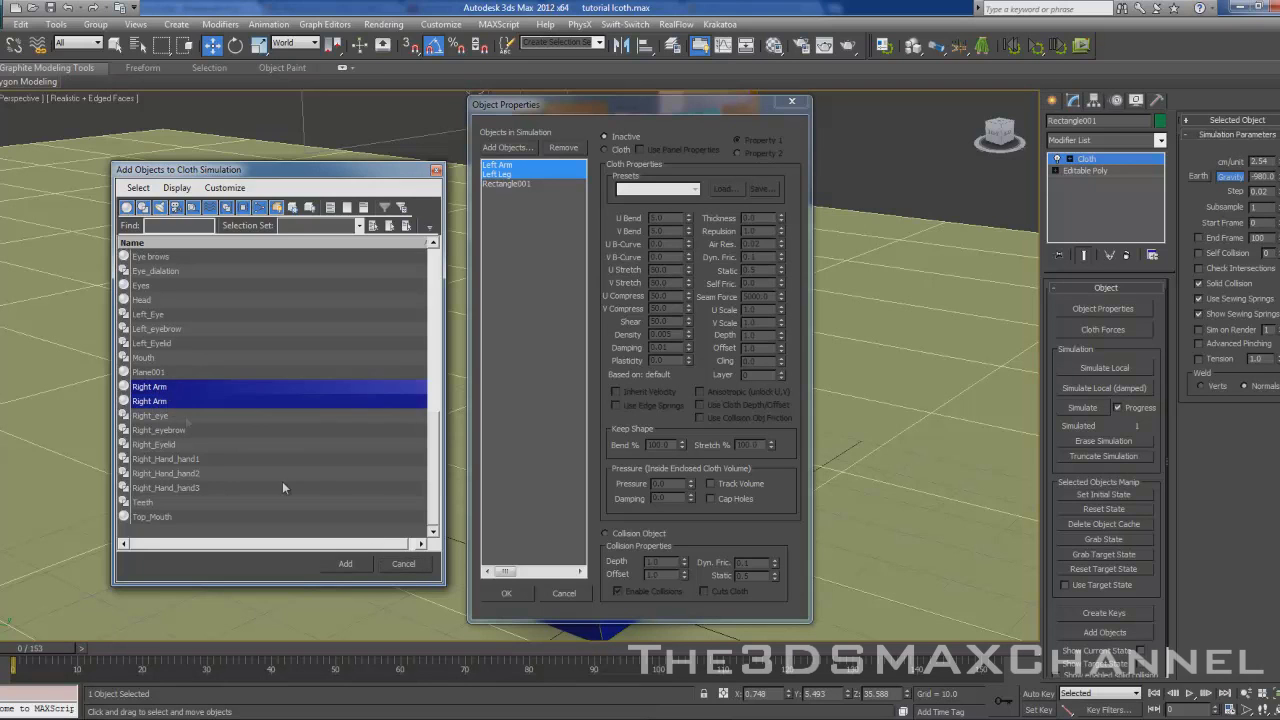
click(344, 564)
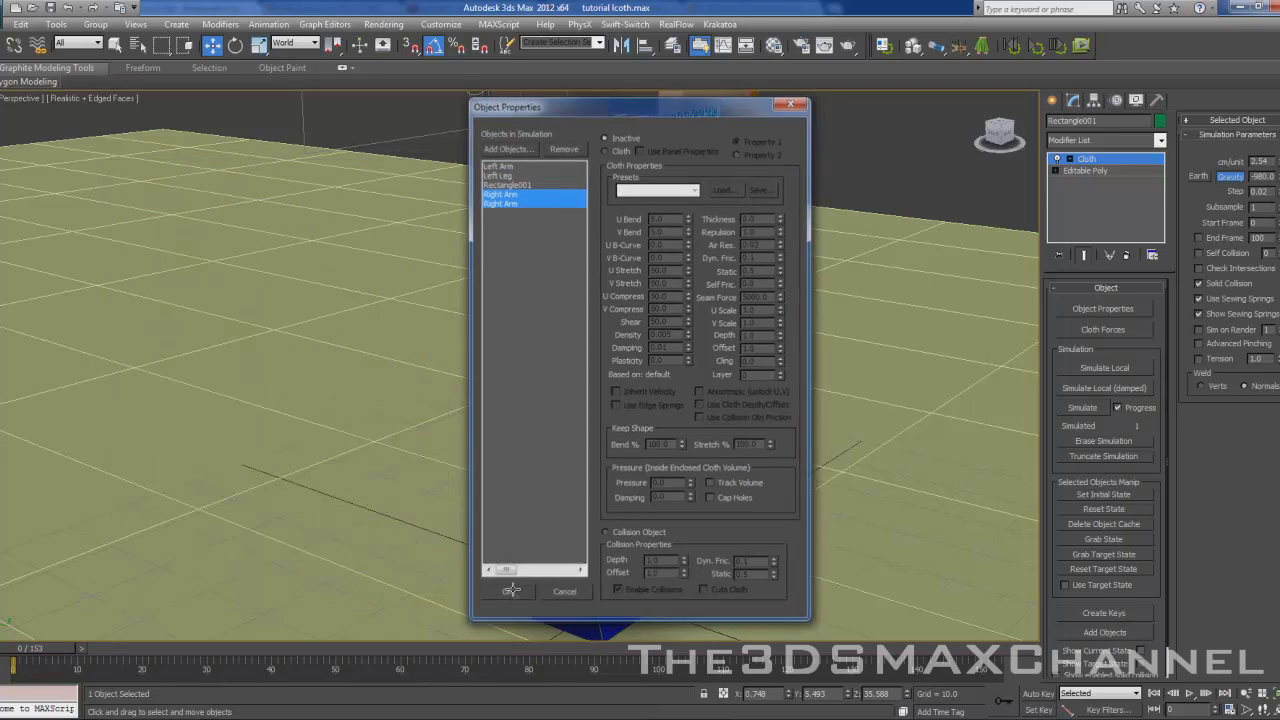
click(506, 593)
Step: Select the character's right leg in the scene and add the Chest object to its cloth simulation
click(582, 551)
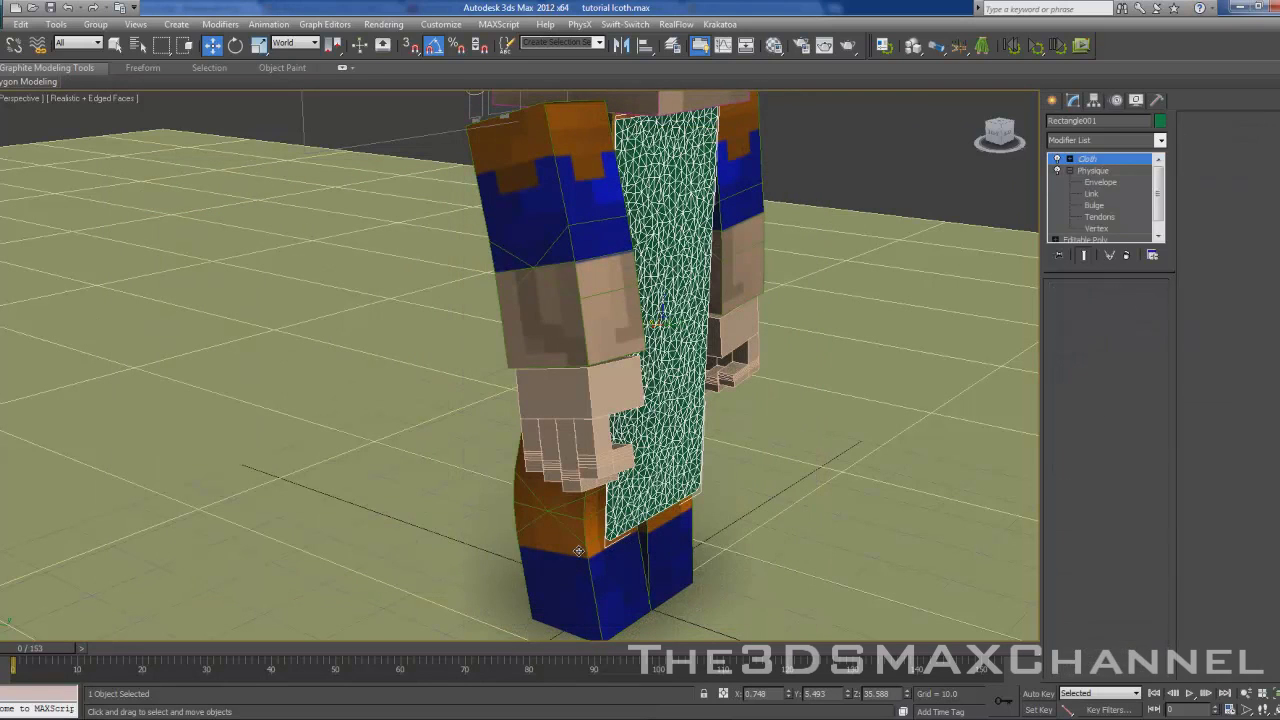
click(662, 557)
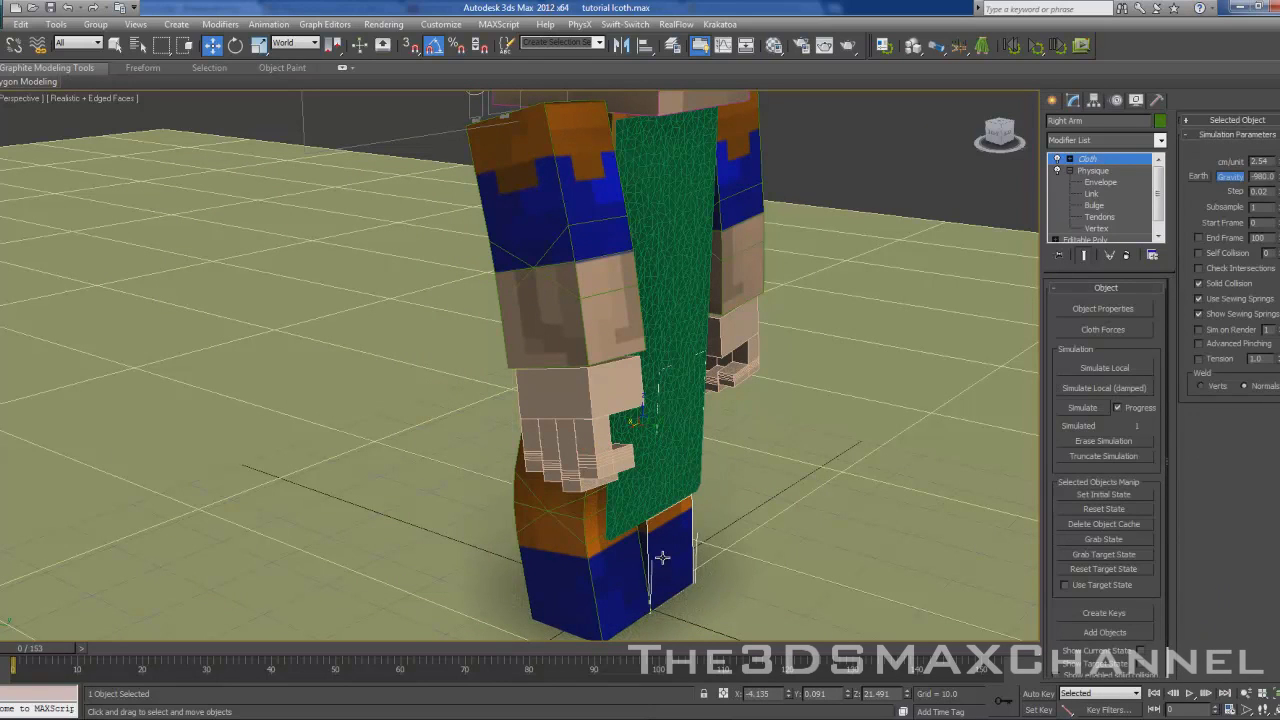
click(1103, 308)
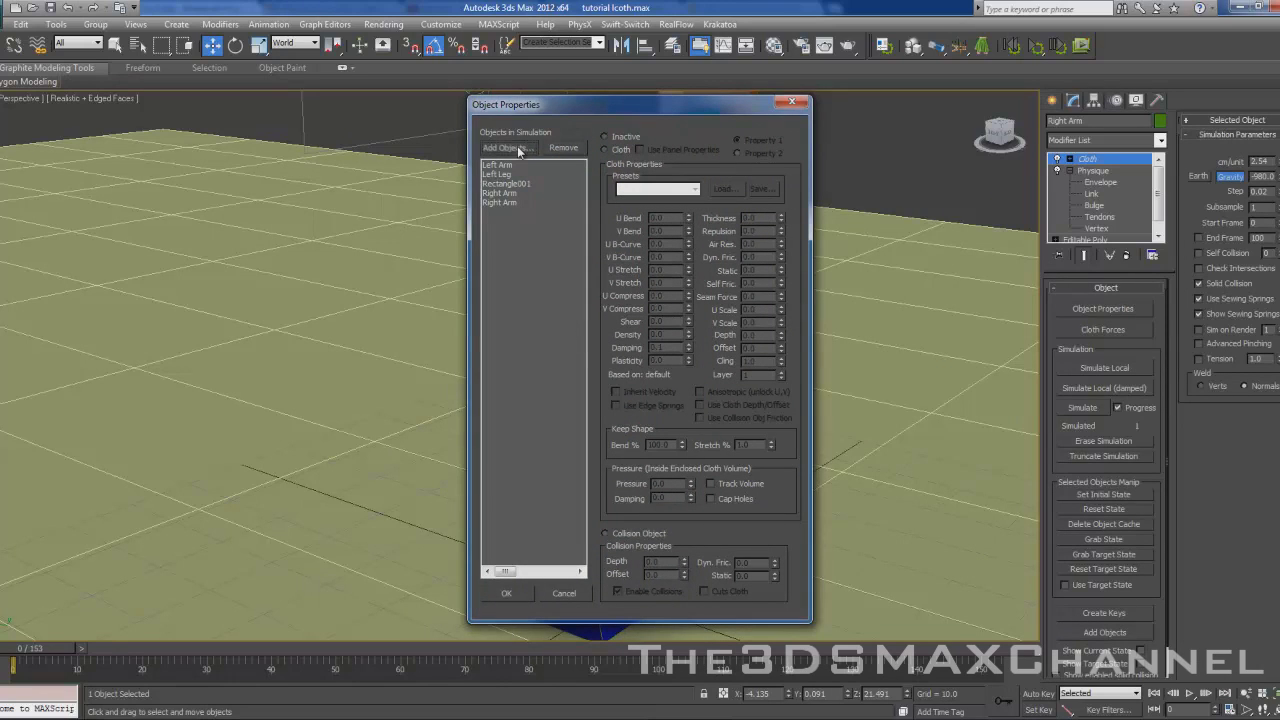
click(517, 147)
click(146, 272)
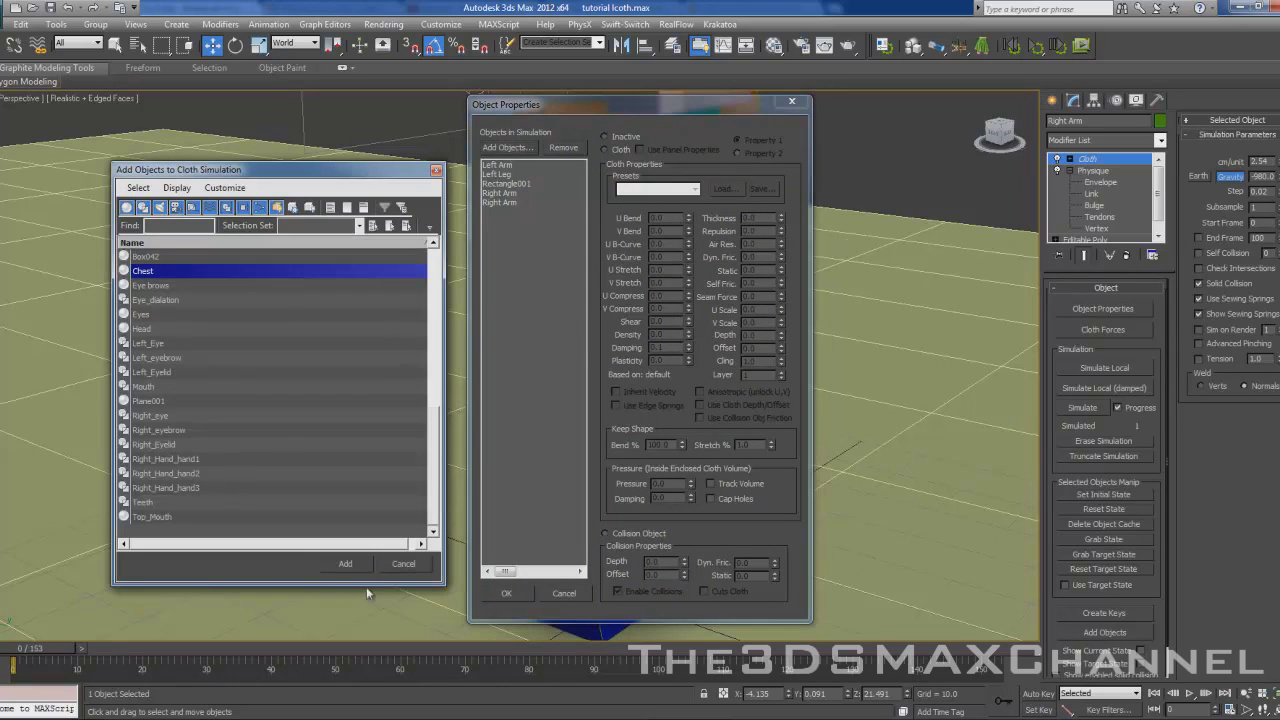
click(345, 563)
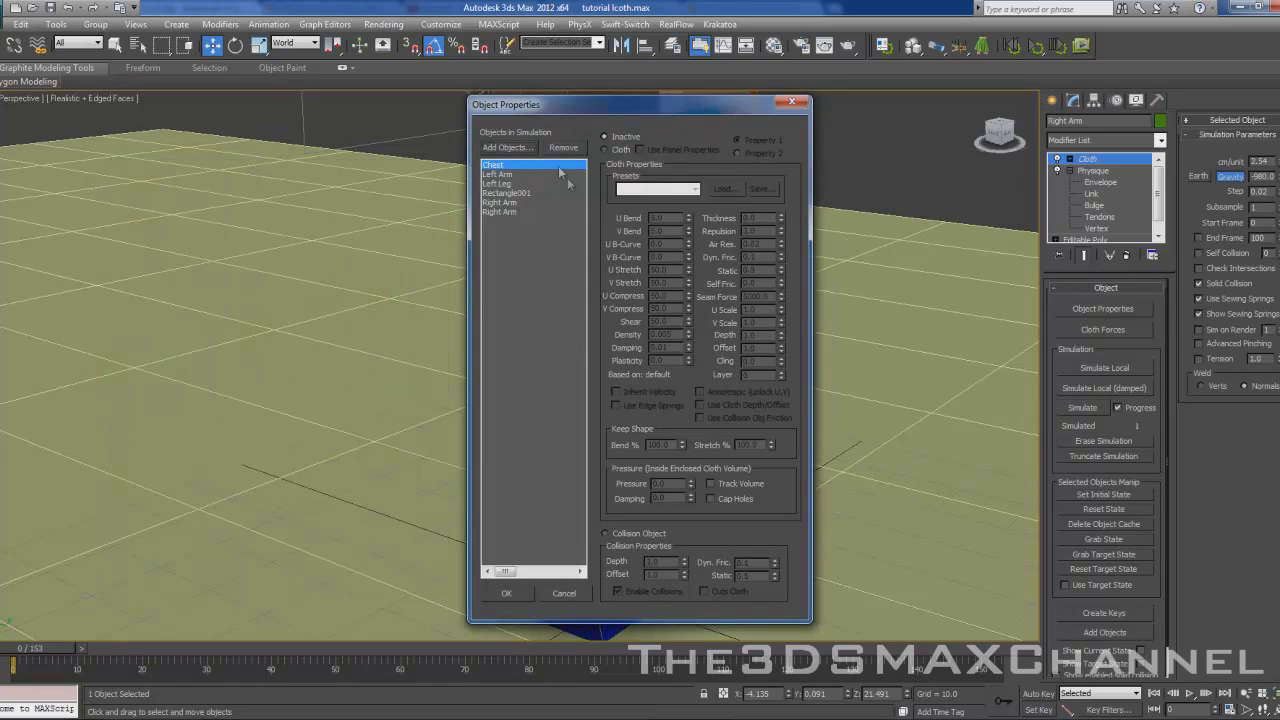
Step: Define Chest, Left Arm, Left Leg and both Right Arm objects as collision objects, leaving out Rectangle001, and accept the properties
shift+click(509, 185)
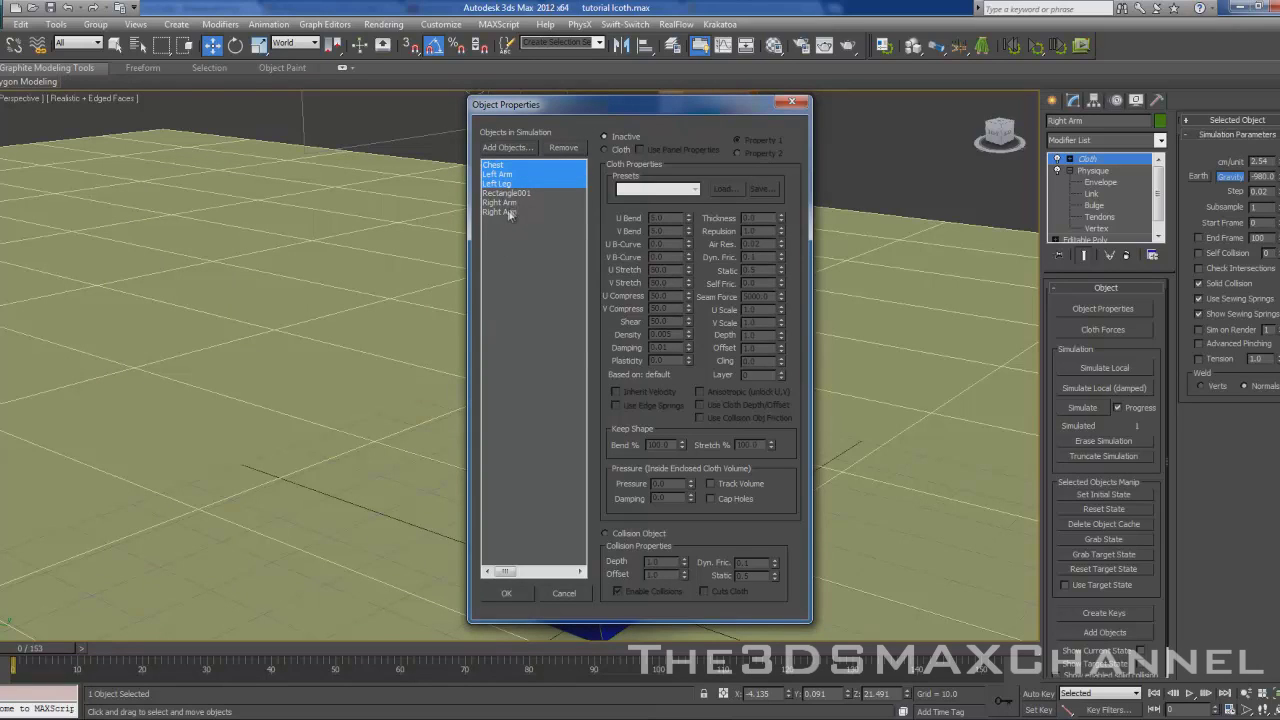
shift+click(509, 213)
ctrl+click(505, 193)
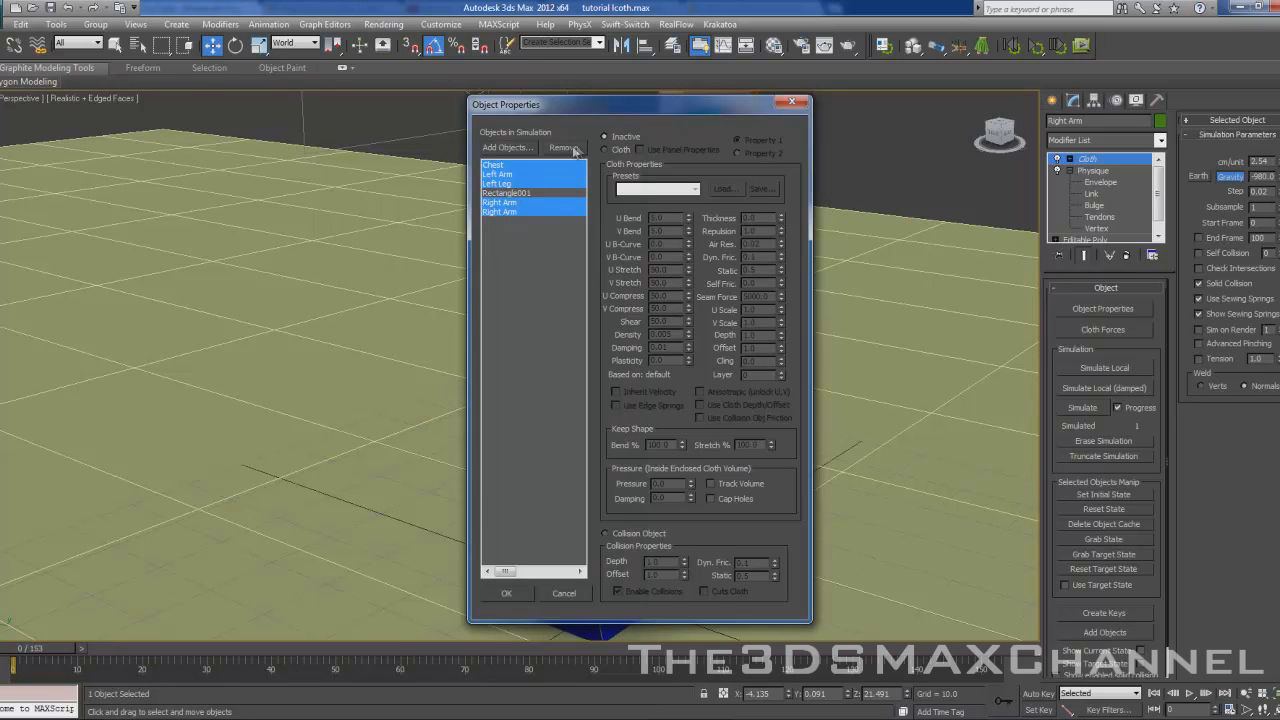
drag(588, 113, 208, 122)
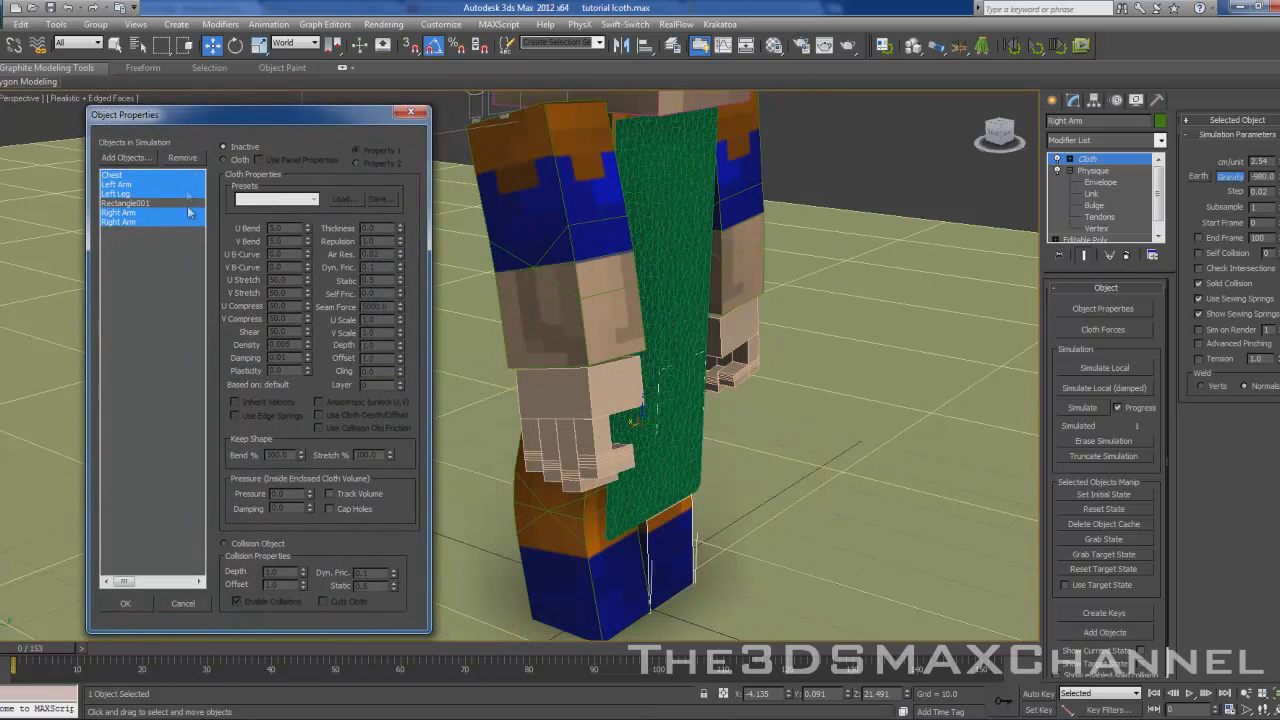
click(258, 543)
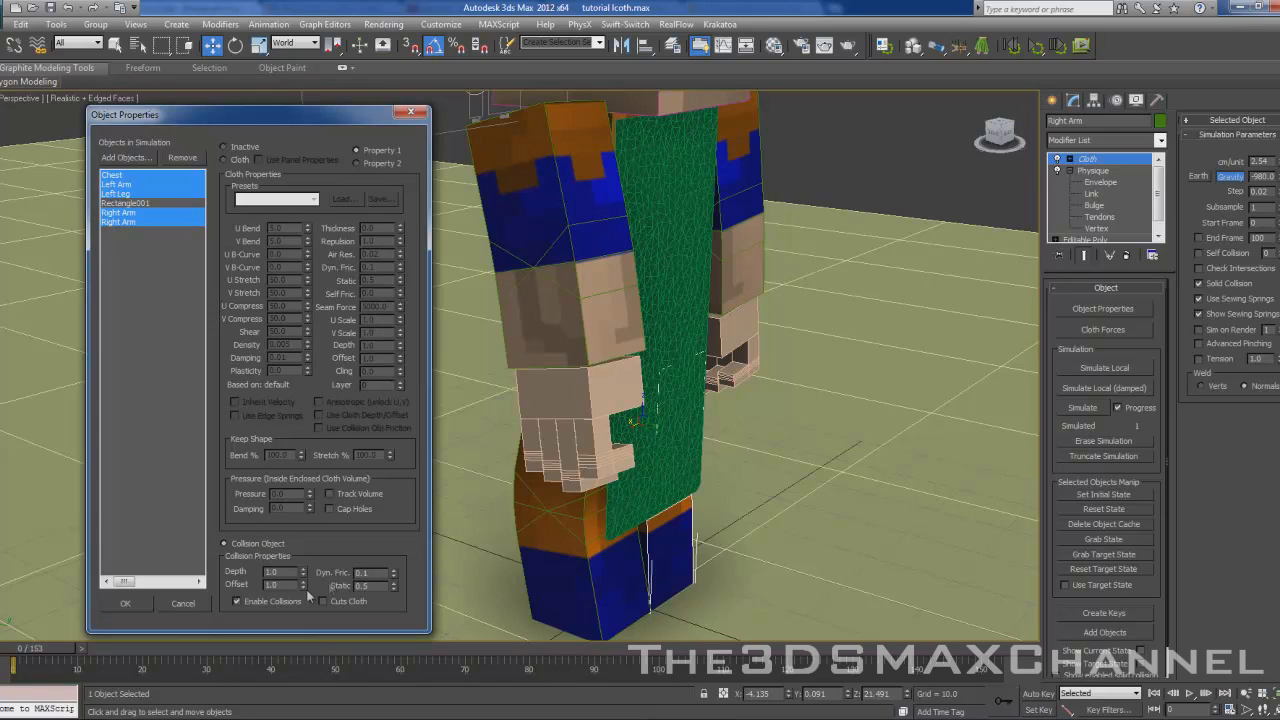
click(134, 604)
Step: Run a local test simulation of the cape, stop it and inspect how the cloth moved against the body
alt+middle_drag(714, 332, 784, 387)
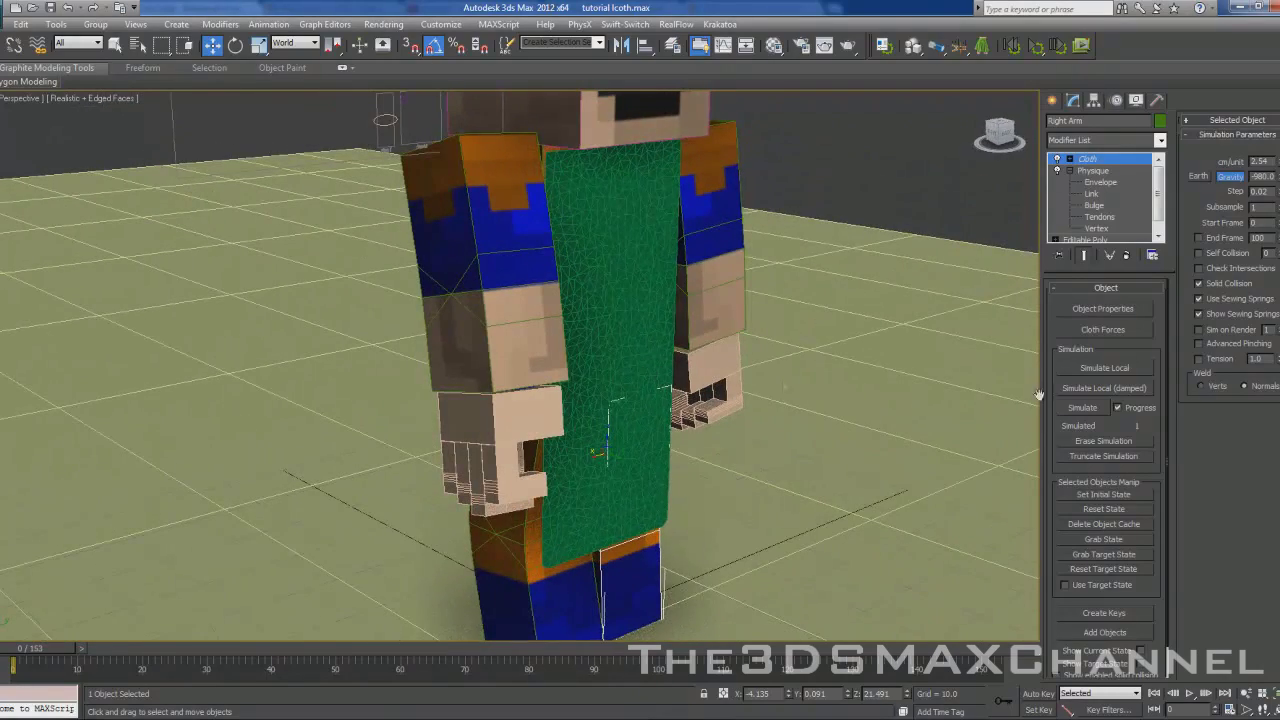
click(1118, 369)
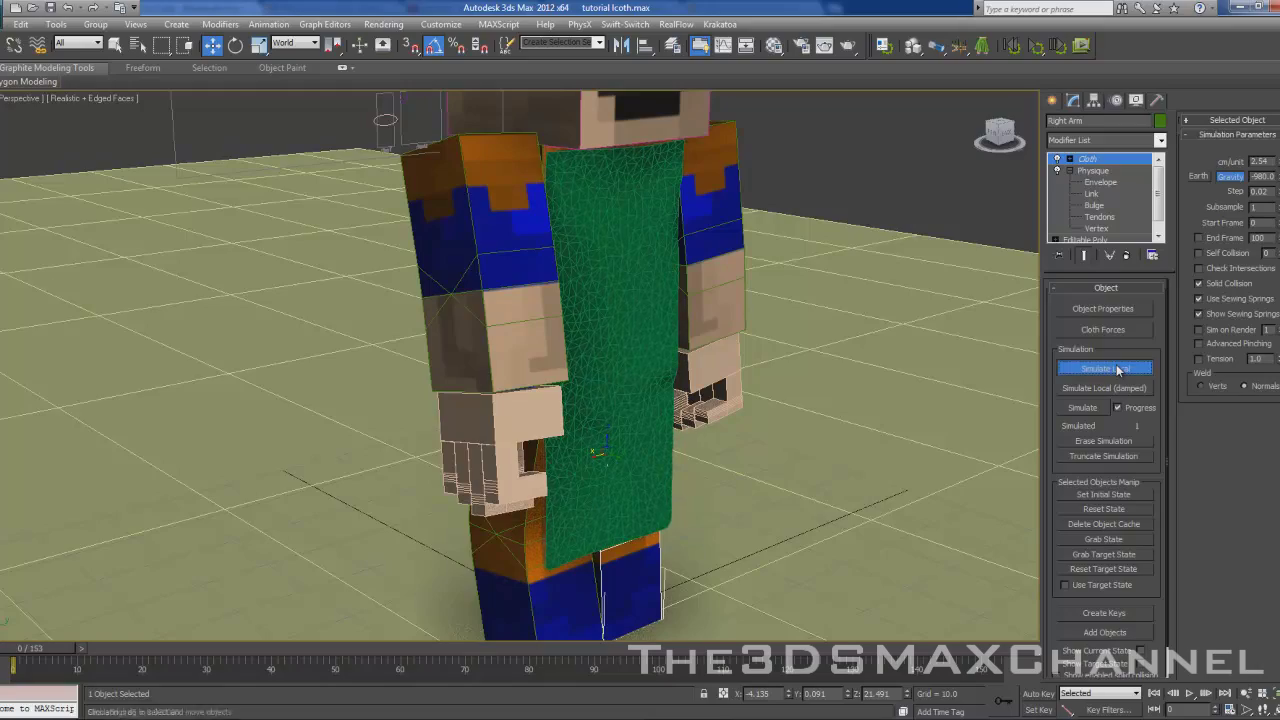
alt+middle_drag(820, 364, 689, 379)
scroll(730, 414, up, 5)
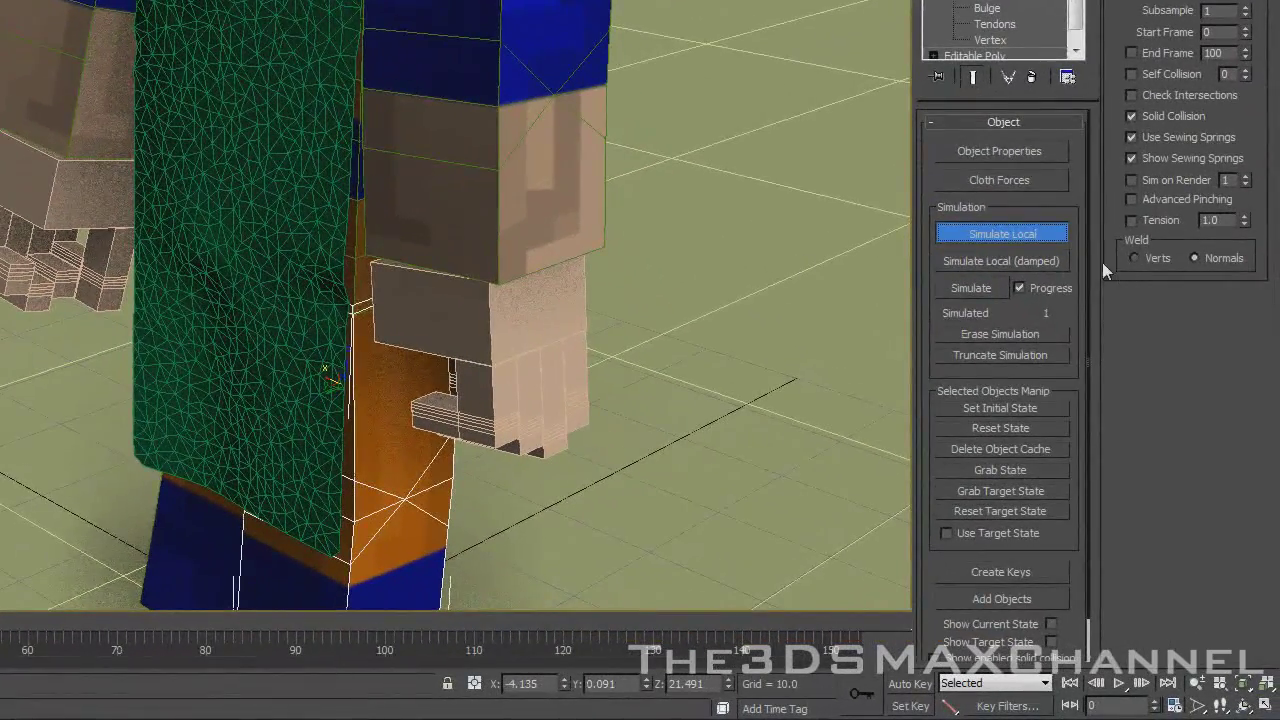
click(972, 235)
alt+middle_drag(780, 280, 860, 290)
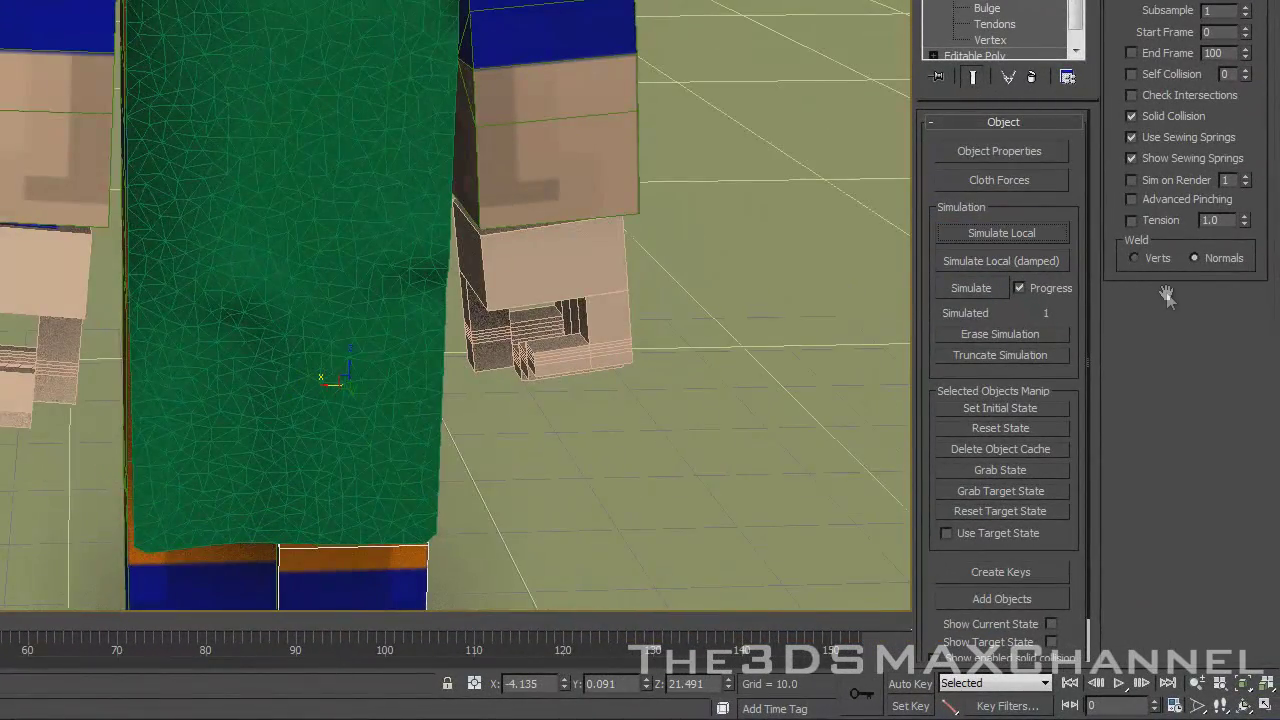
Step: Clear the test simulation and reset the cape's state
click(1012, 334)
click(1013, 356)
click(1038, 409)
click(1045, 427)
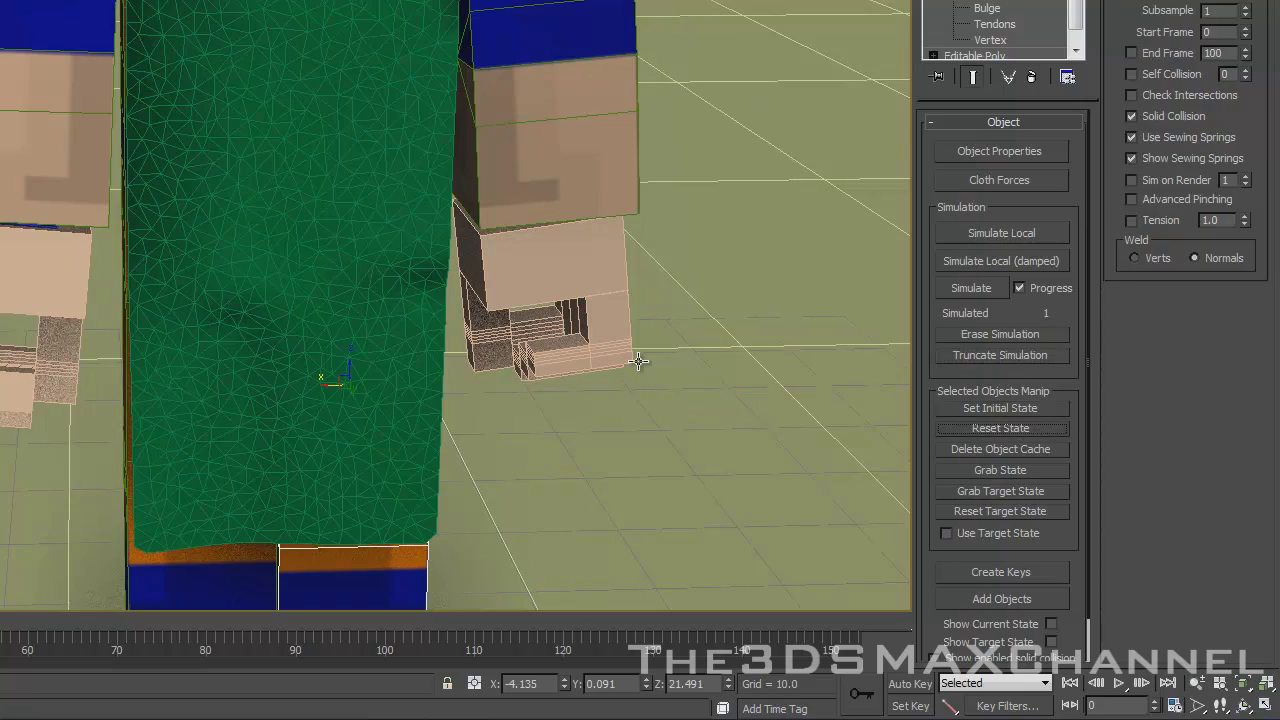
alt+middle_drag(643, 523, 703, 358)
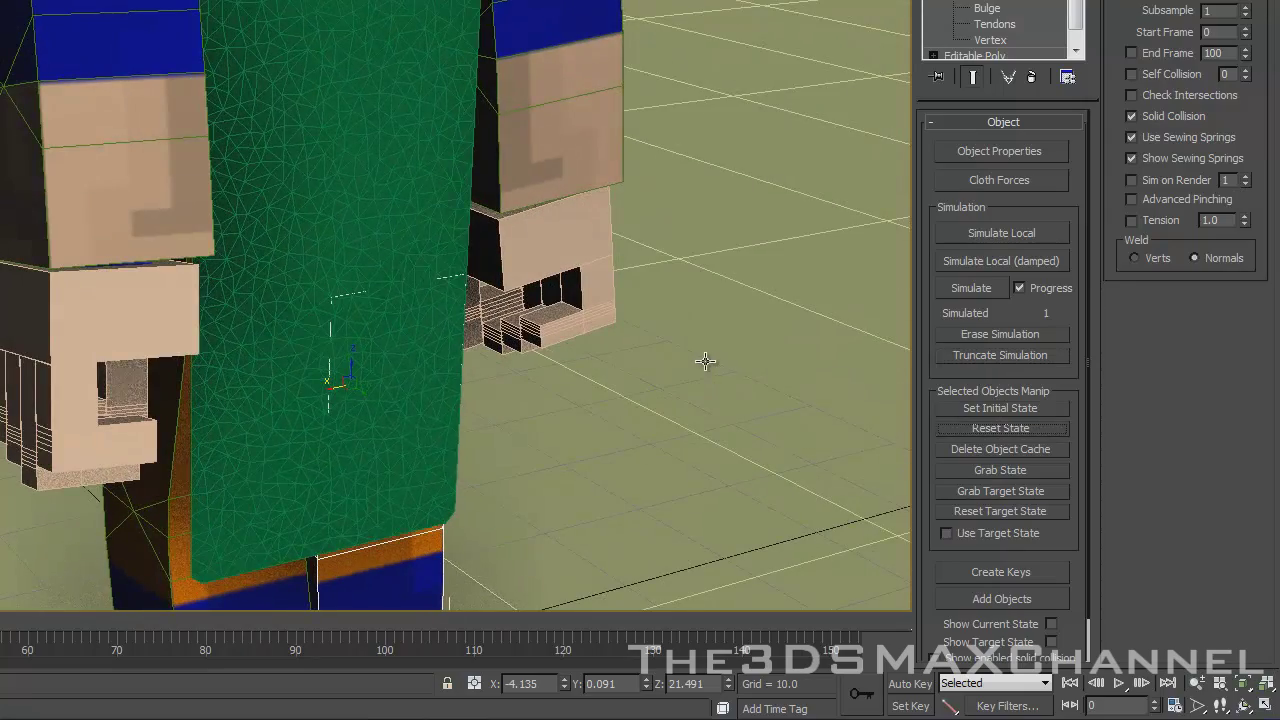
alt+middle_drag(583, 310, 745, 445)
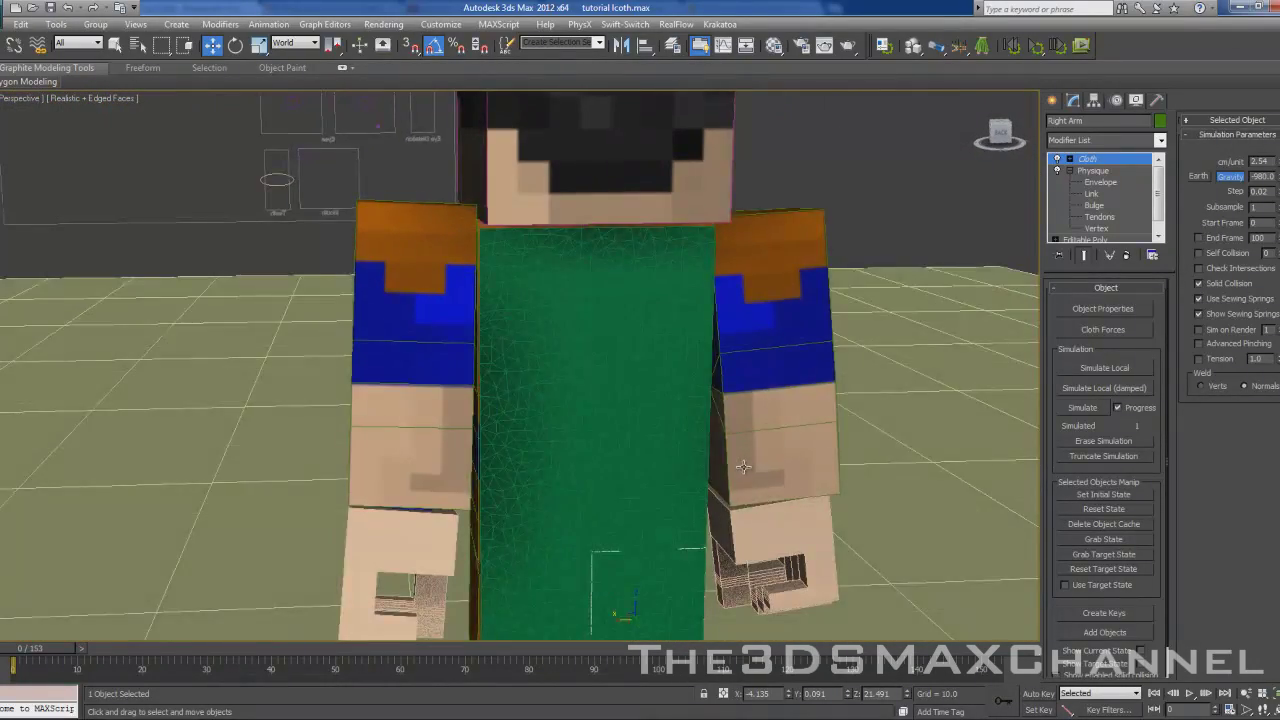
scroll(745, 445, up, 3)
scroll(748, 443, down, 6)
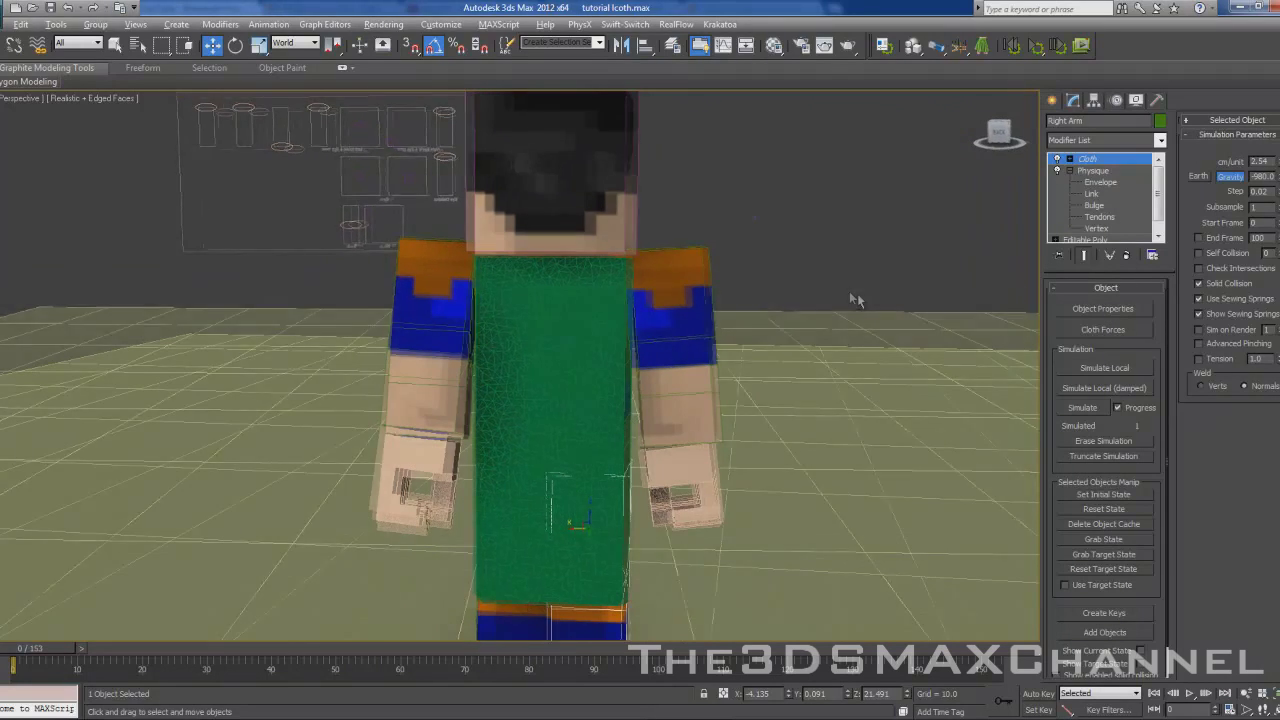
click(1071, 159)
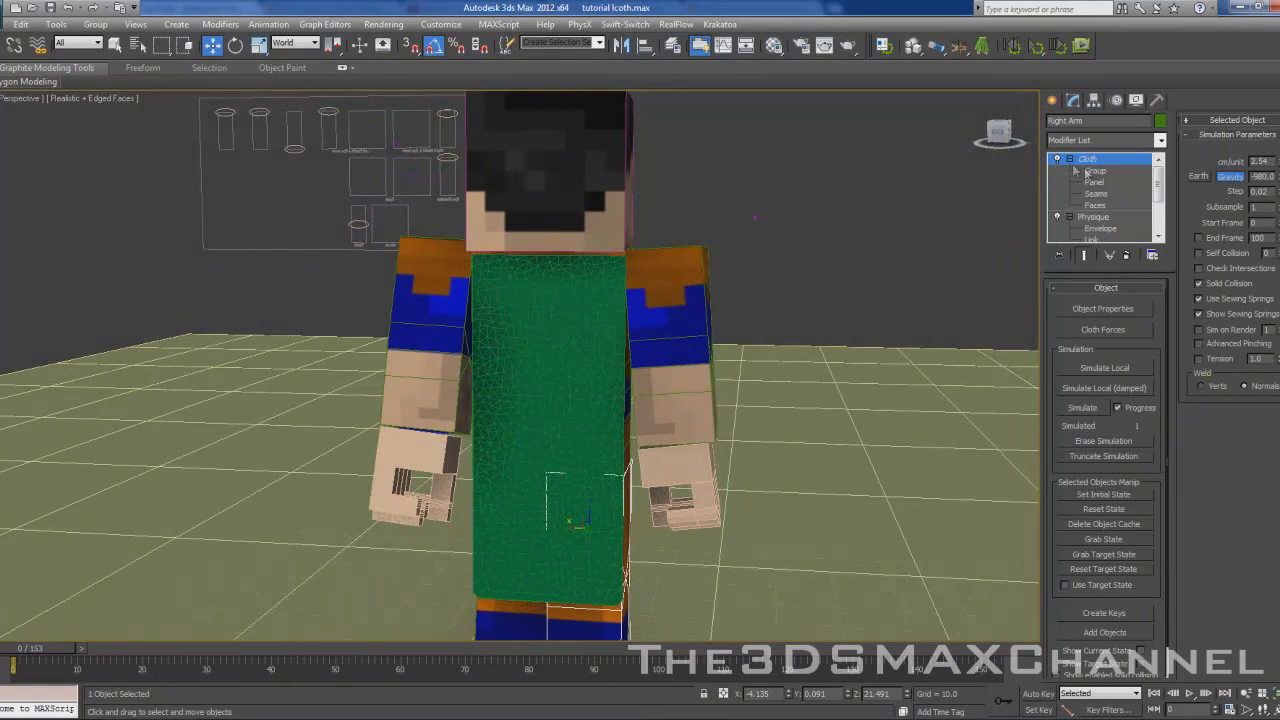
click(1071, 160)
click(1071, 160)
click(1096, 170)
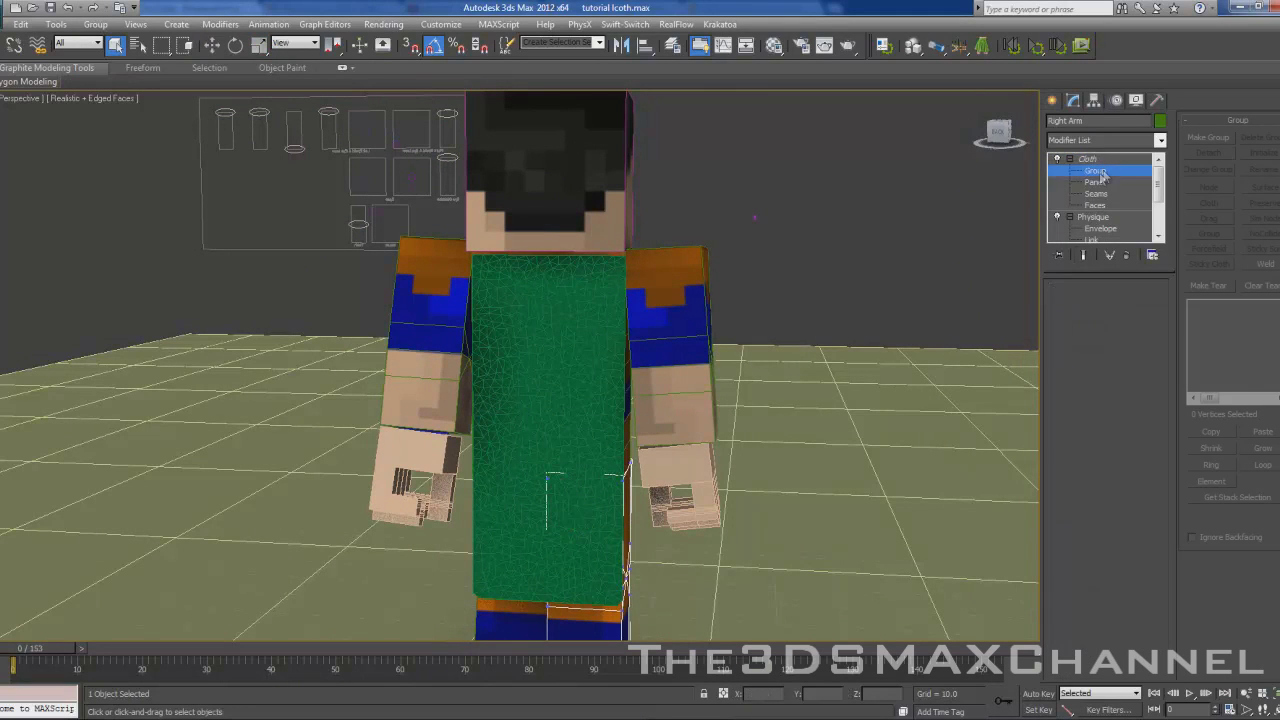
alt+middle_drag(825, 239, 838, 234)
scroll(845, 332, up, 2)
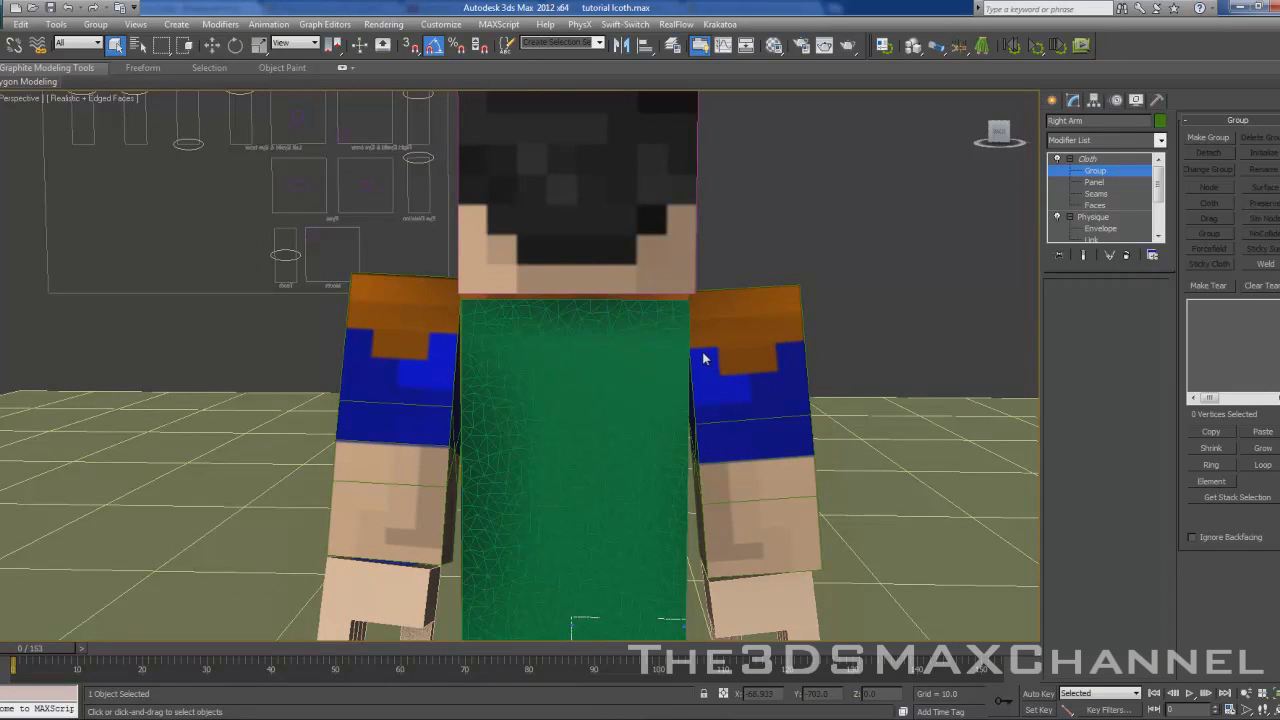
middle_drag(616, 455, 568, 225)
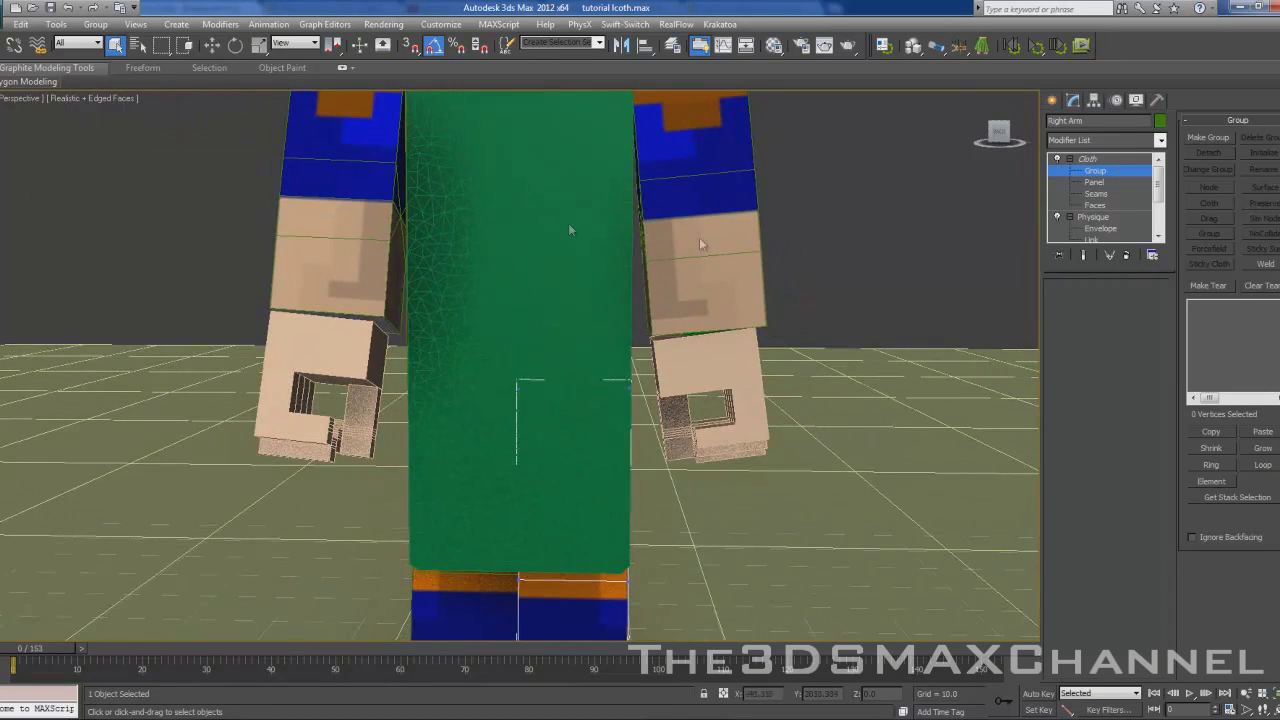
scroll(767, 238, down, 2)
scroll(772, 240, up, 2)
click(1087, 160)
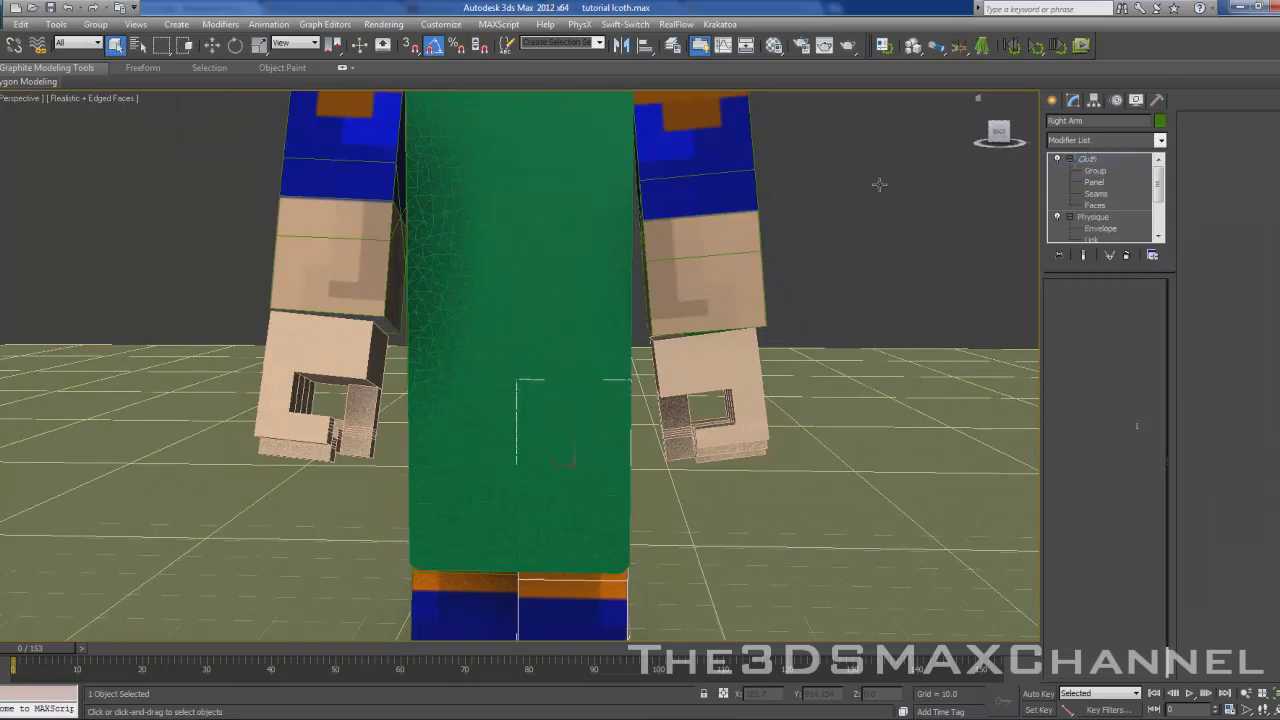
Step: Select the cape and, at the Cloth modifier's Group level, select the vertices along its upper edge
click(605, 208)
middle_drag(667, 208, 672, 301)
middle_drag(680, 420, 706, 354)
key(F4)
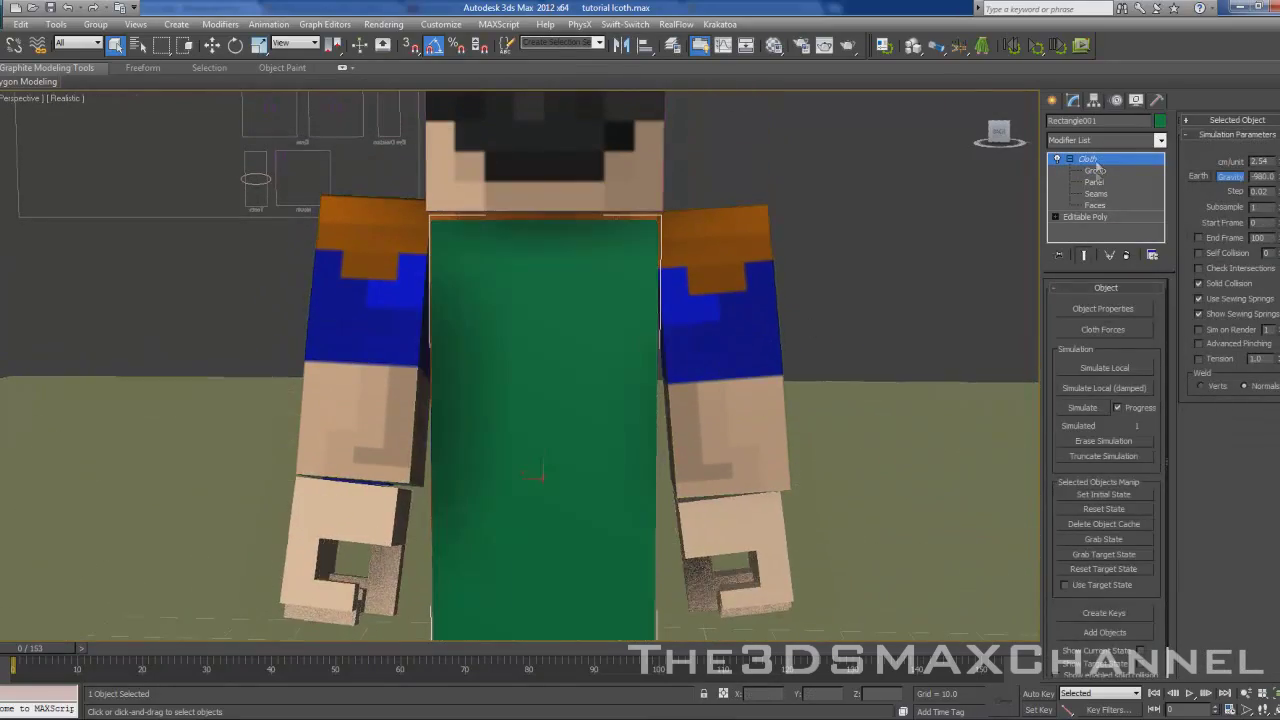
click(1096, 171)
key(F4)
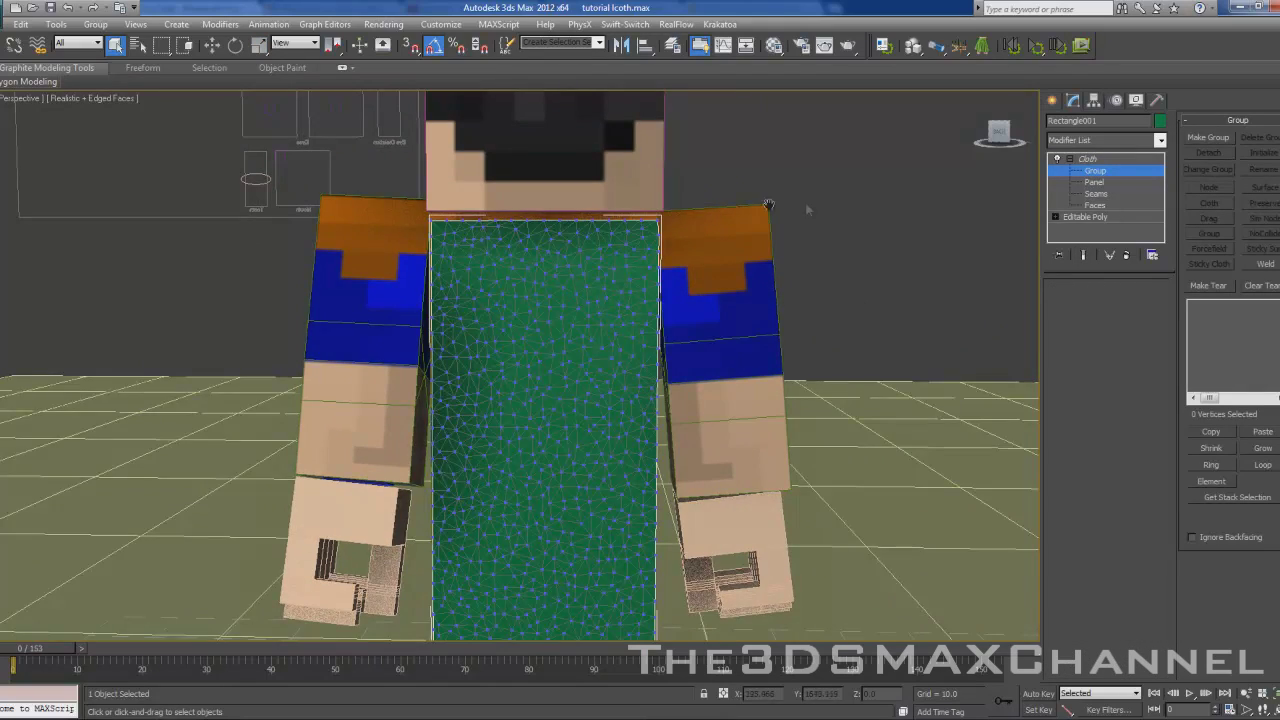
scroll(745, 358, up, 6)
scroll(270, 282, down, 4)
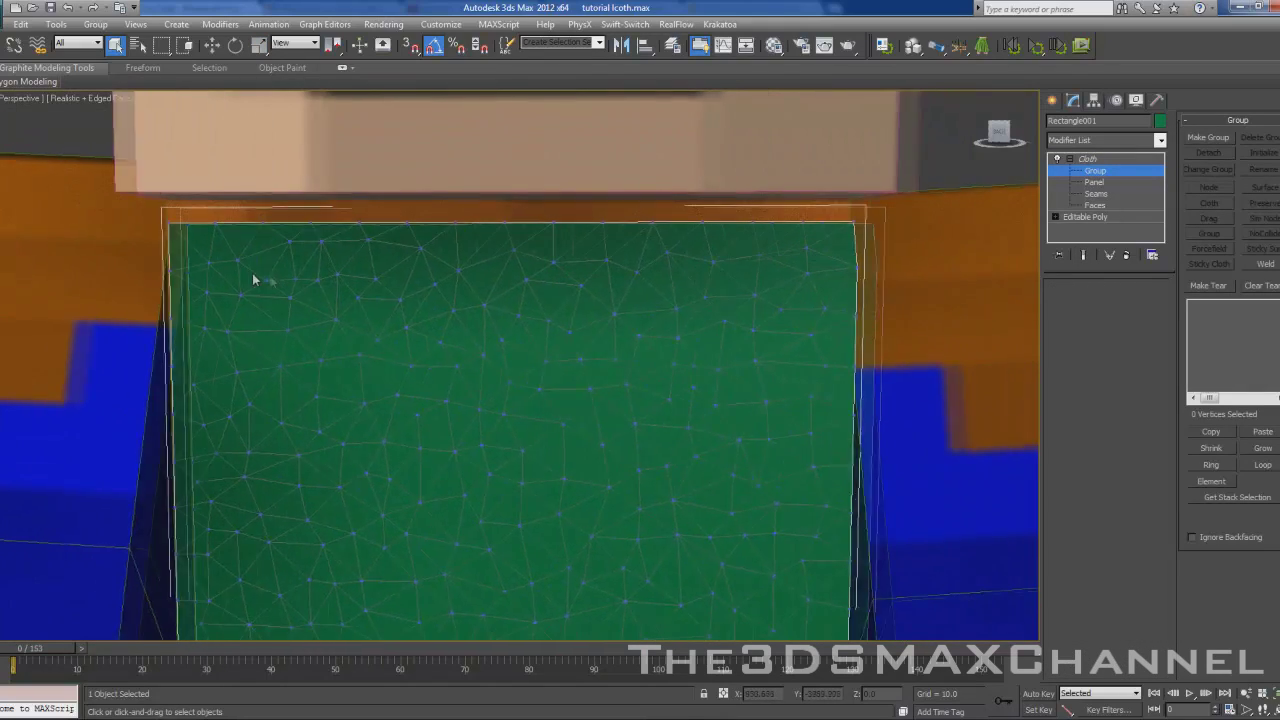
key(F4)
drag(270, 268, 940, 309)
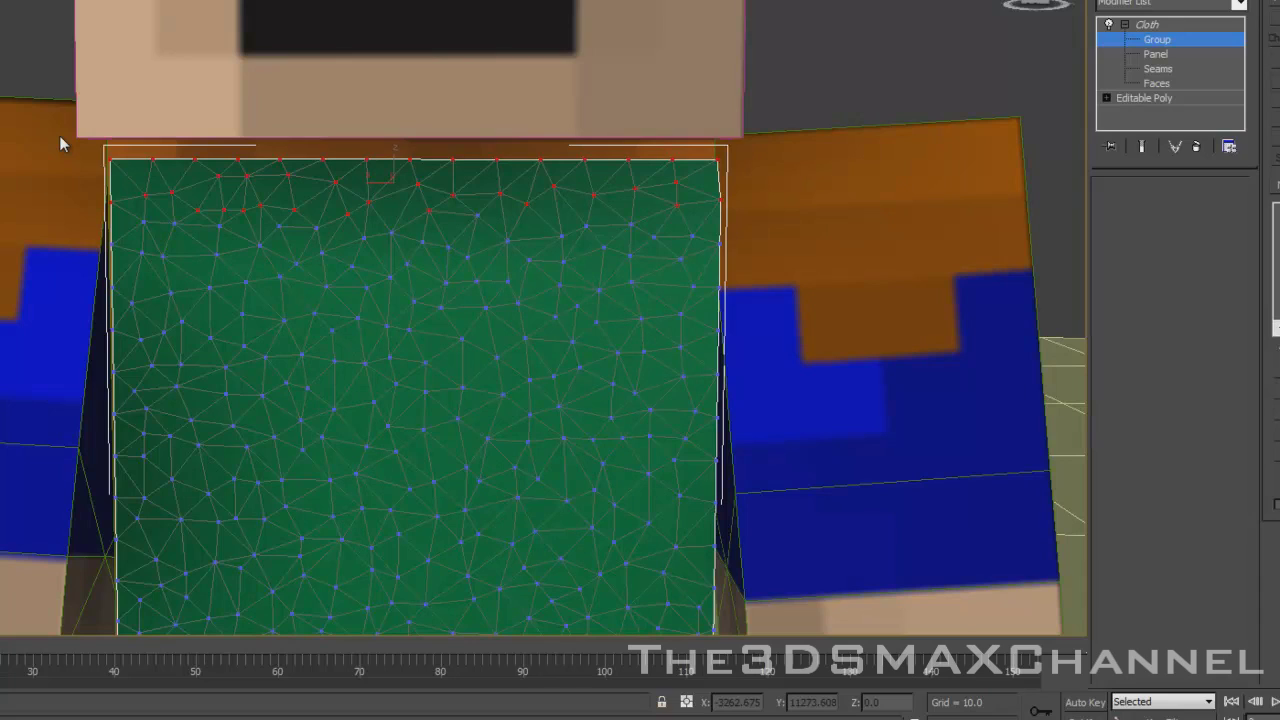
Step: Make a group named Group001 from the selected cape vertices and constrain it to the Chest with a Sim Node
alt+middle_drag(329, 194, 388, 132)
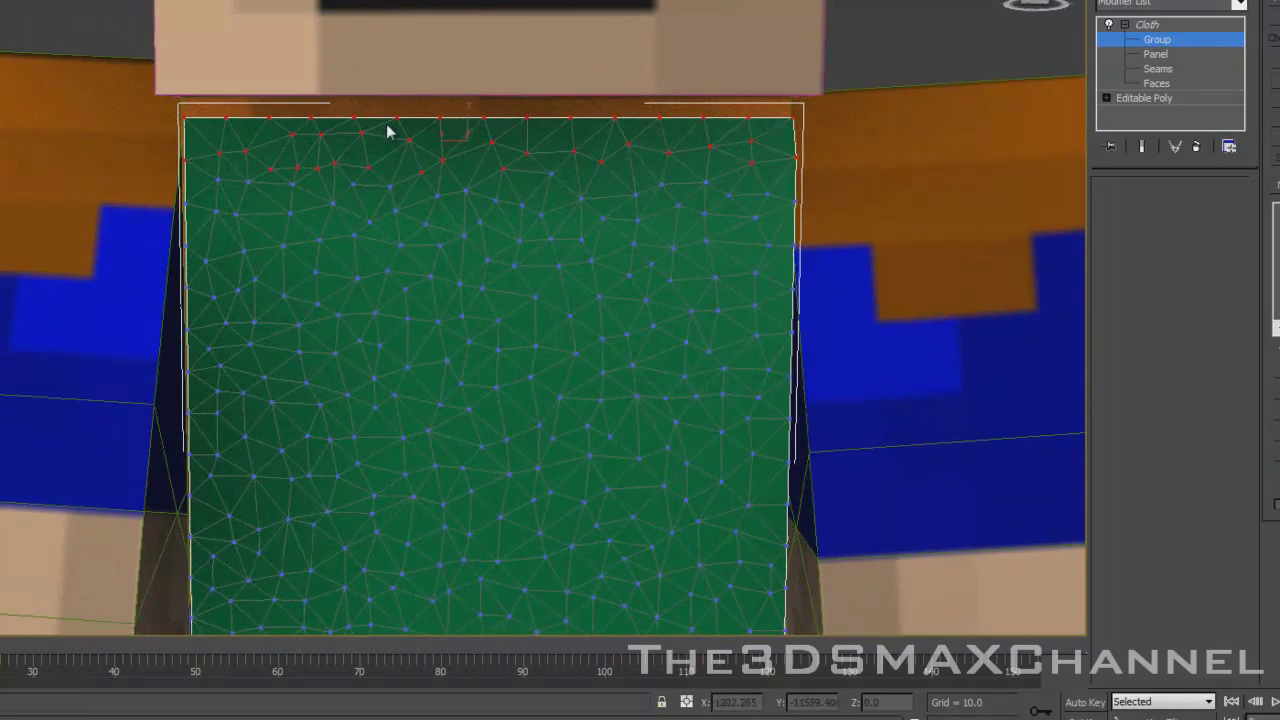
click(1276, 38)
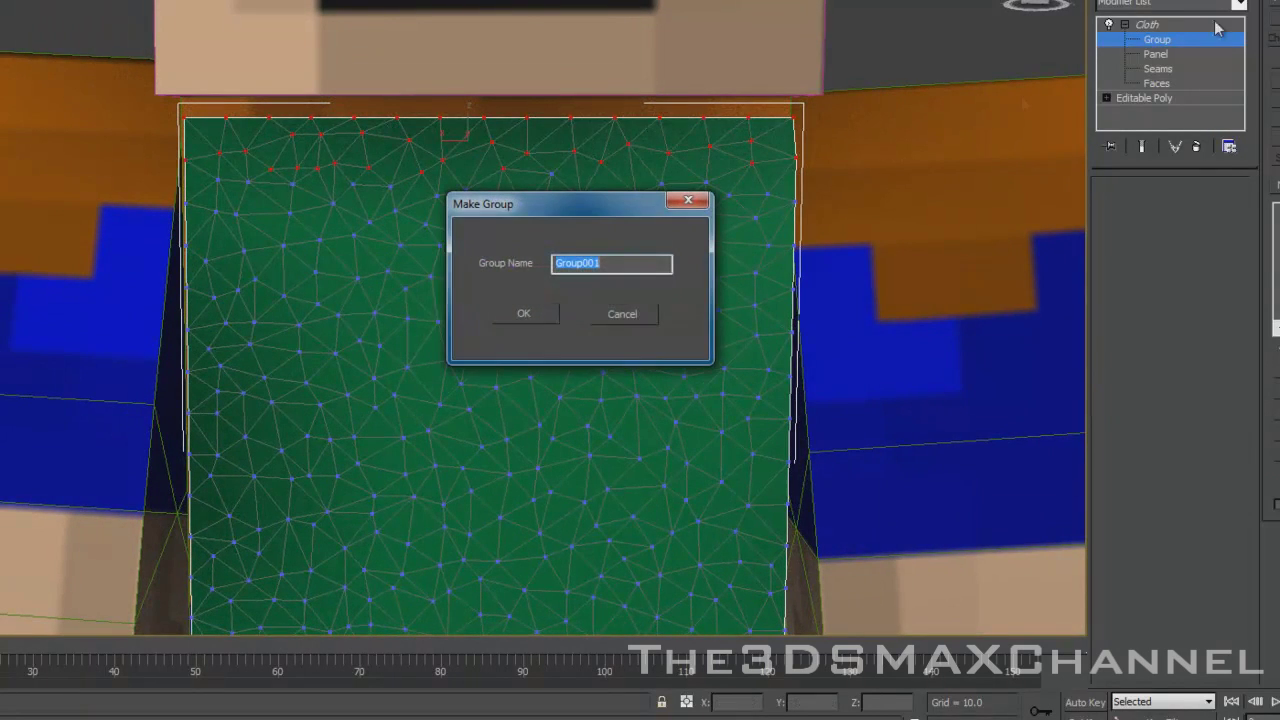
click(542, 318)
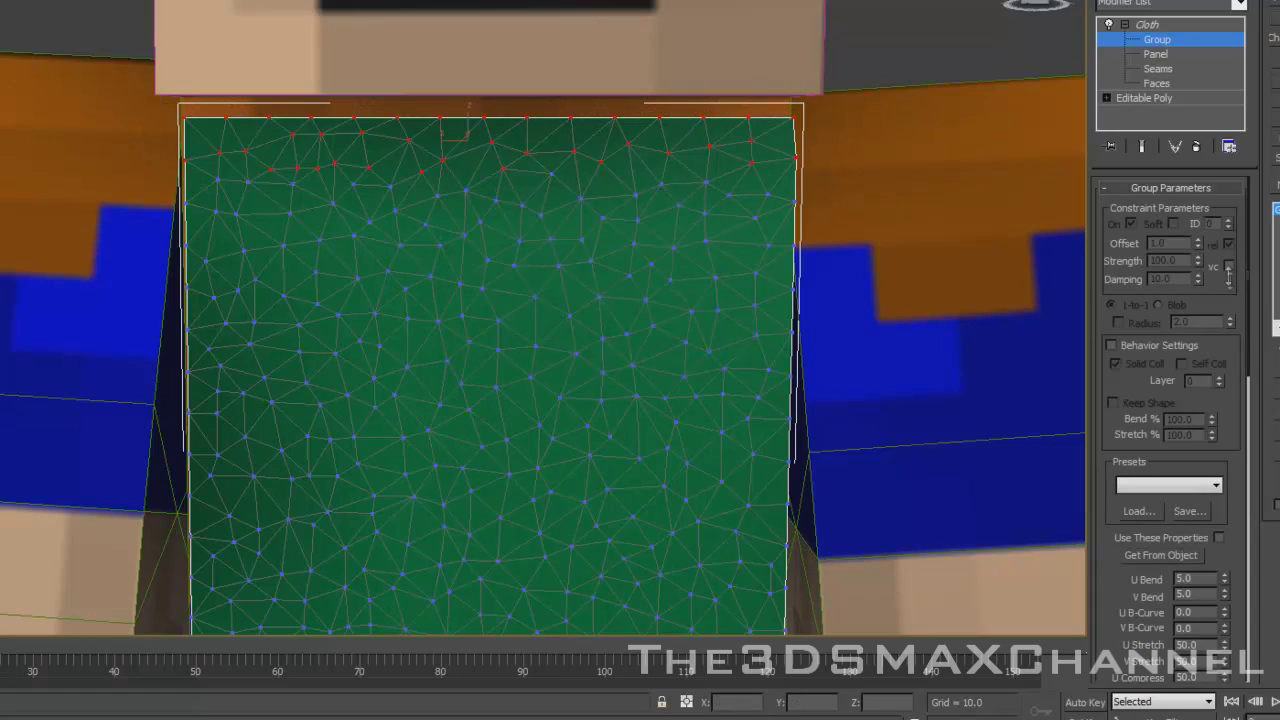
alt+middle_drag(706, 234, 642, 225)
alt+middle_drag(992, 204, 653, 204)
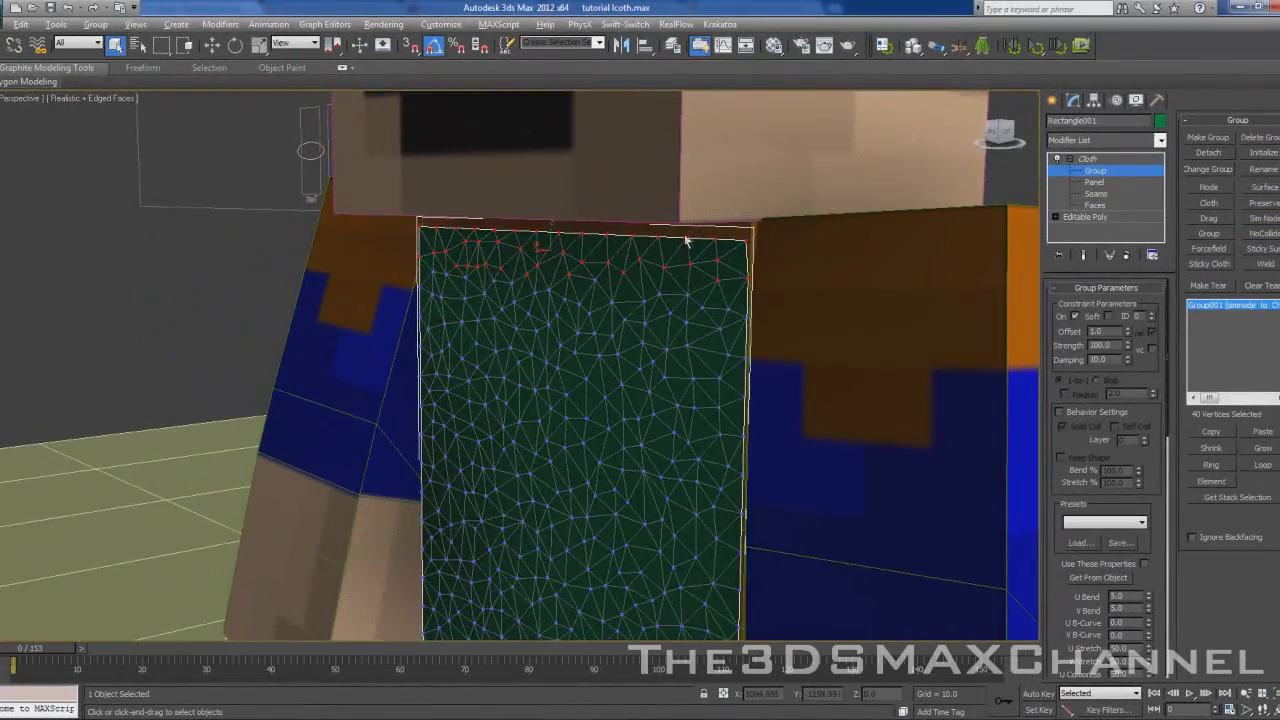
Step: Return to the Cloth modifier's main level and run a local simulation of the attached cape
alt+middle_drag(686, 240, 802, 181)
alt+middle_drag(584, 95, 955, 122)
click(979, 62)
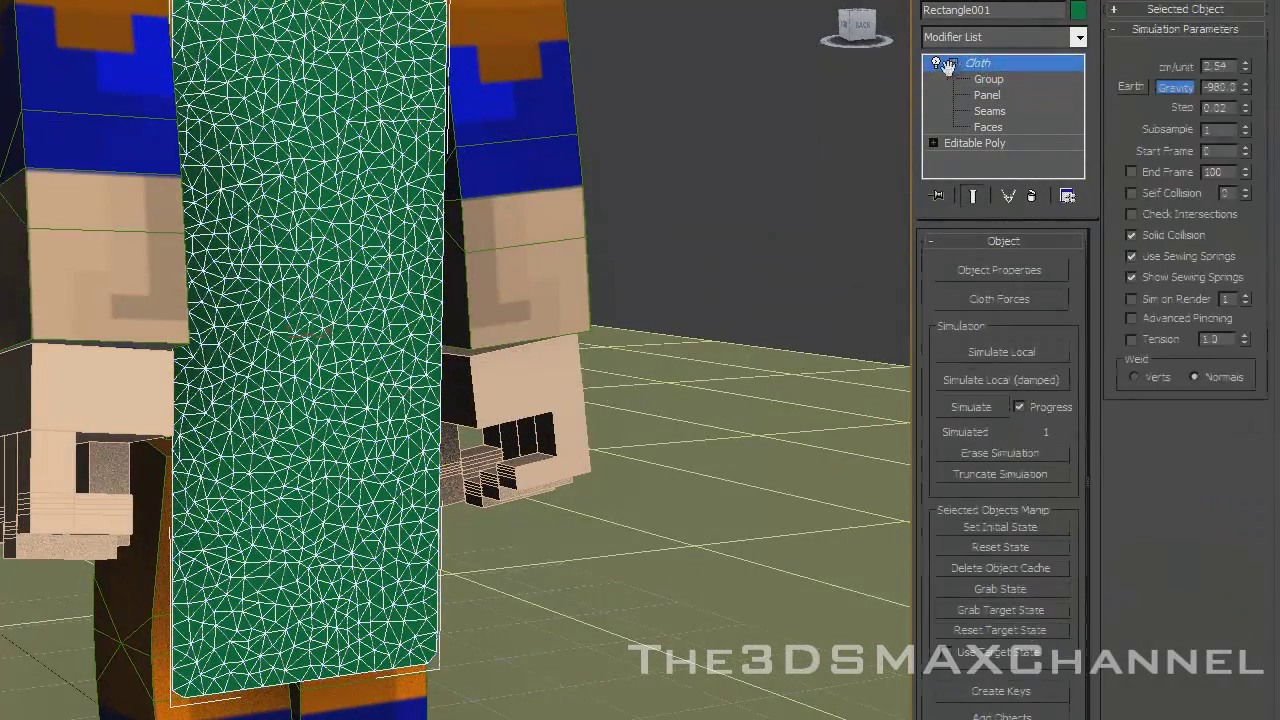
click(1012, 351)
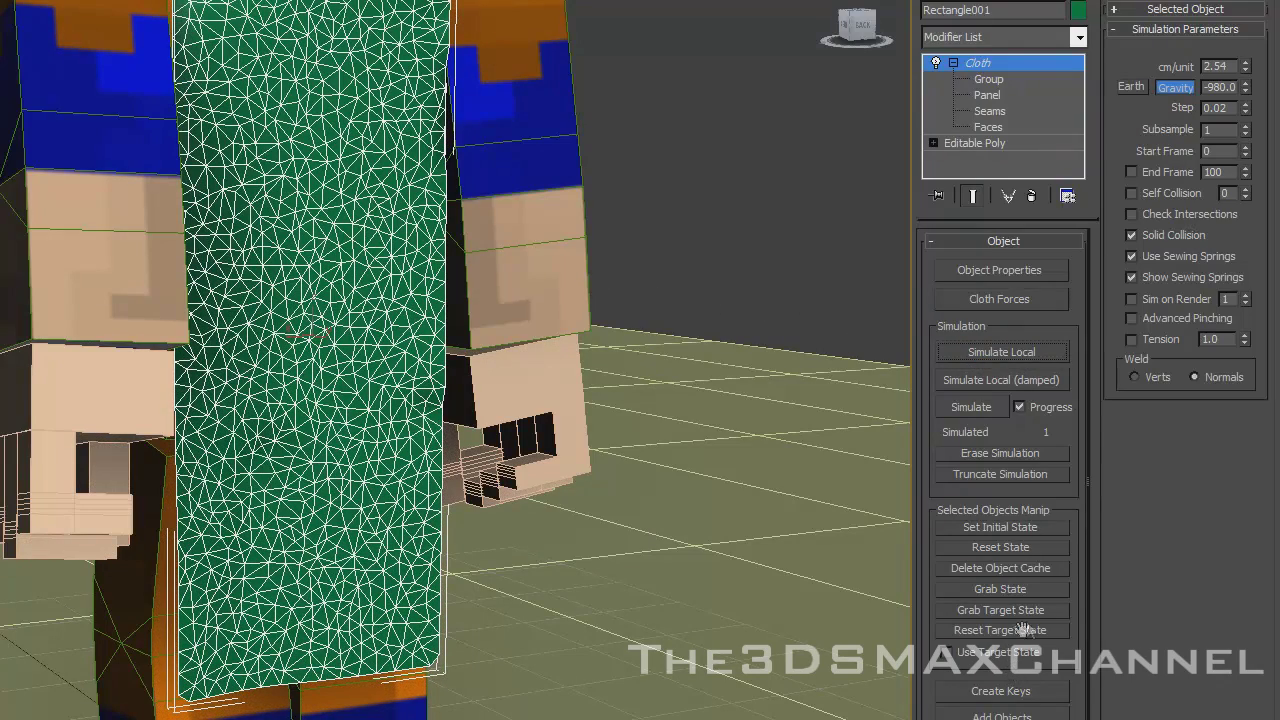
Step: Reset the cape's state and turn off the edged-faces display in the viewport
click(995, 548)
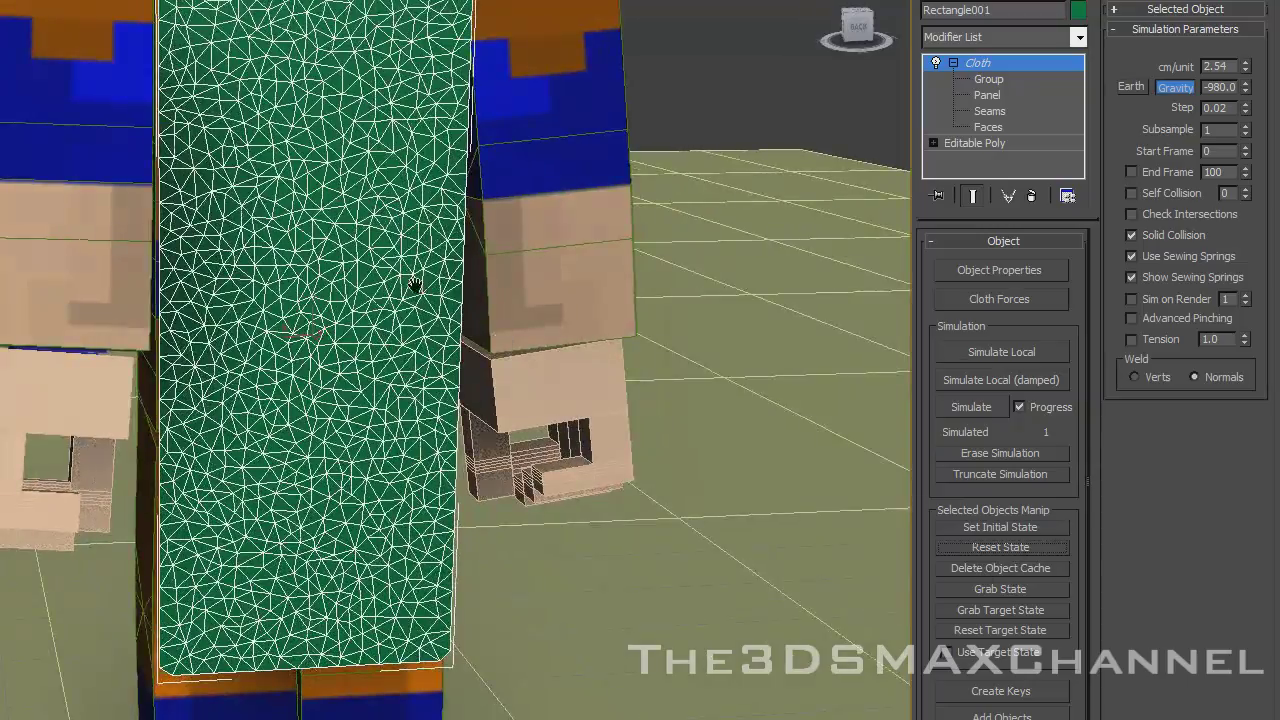
alt+middle_drag(415, 285, 483, 249)
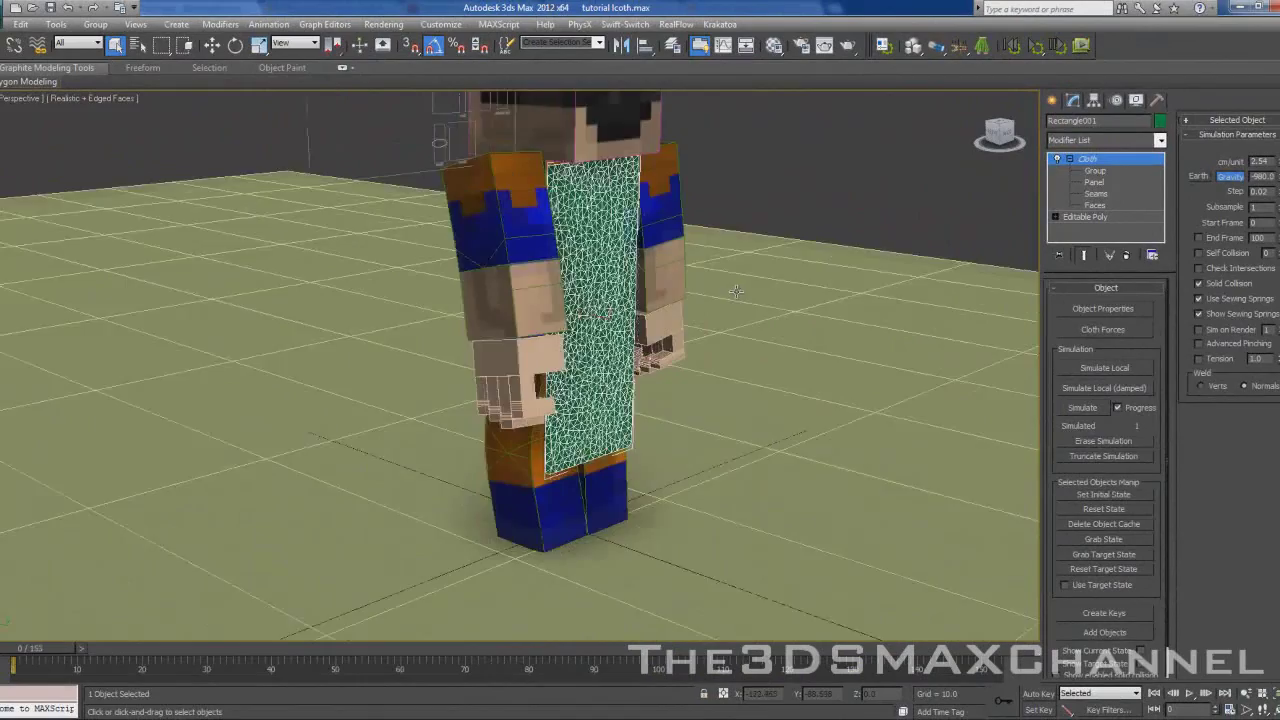
alt+middle_drag(736, 291, 937, 309)
mouse_move(594, 309)
alt+middle_down()
mouse_move(533, 312)
mouse_move(496, 357)
mouse_move(530, 326)
mouse_move(575, 325)
alt+middle_up()
key(F4)
scroll(496, 357, up, 3)
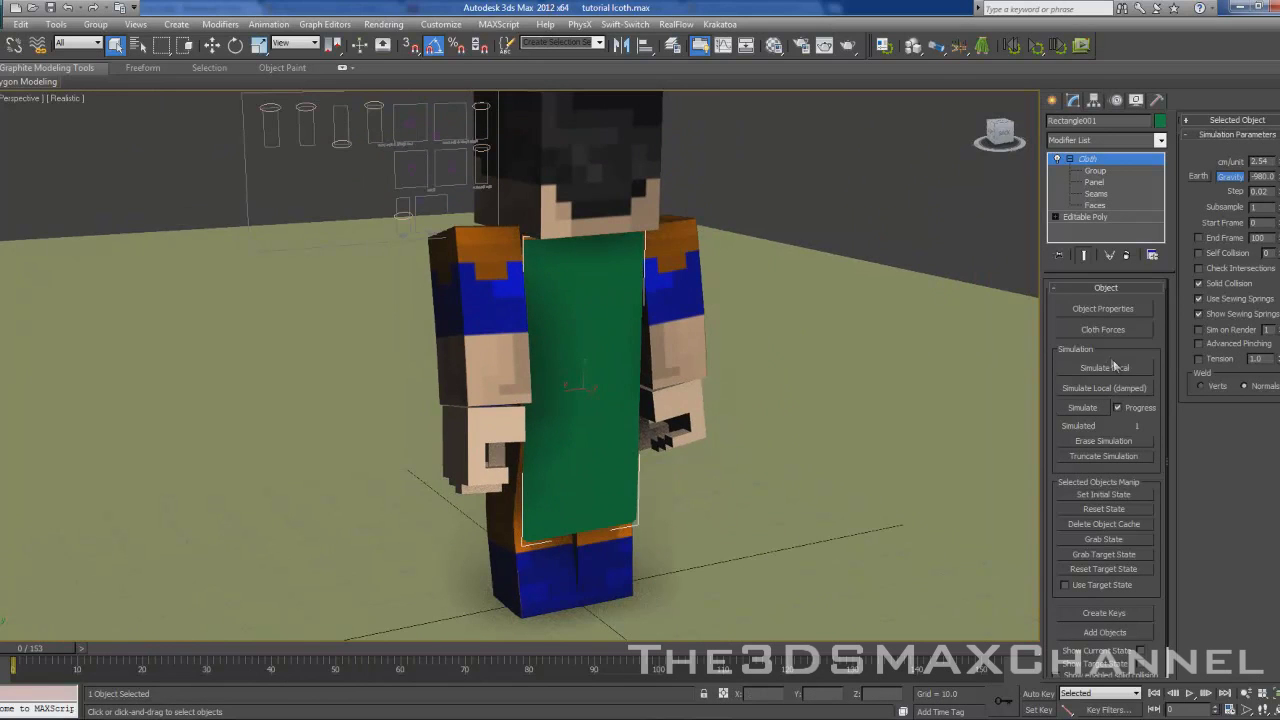
scroll(600, 306, up, 3)
middle_drag(586, 329, 673, 366)
key(F4)
key(F4)
scroll(652, 294, down, 3)
scroll(651, 293, down, 3)
Step: Run the full cloth simulation over the walk and cancel it partway to inspect how the cape hangs
scroll(702, 367, up, 2)
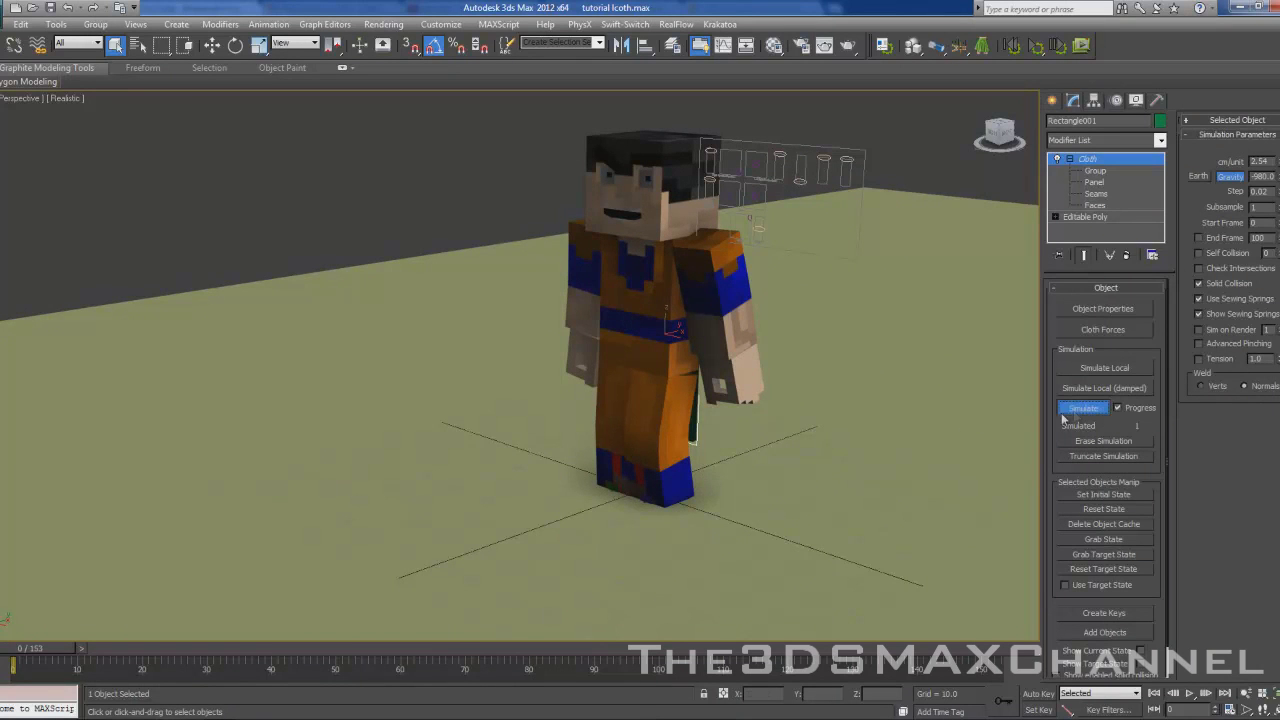
alt+middle_drag(746, 427, 605, 425)
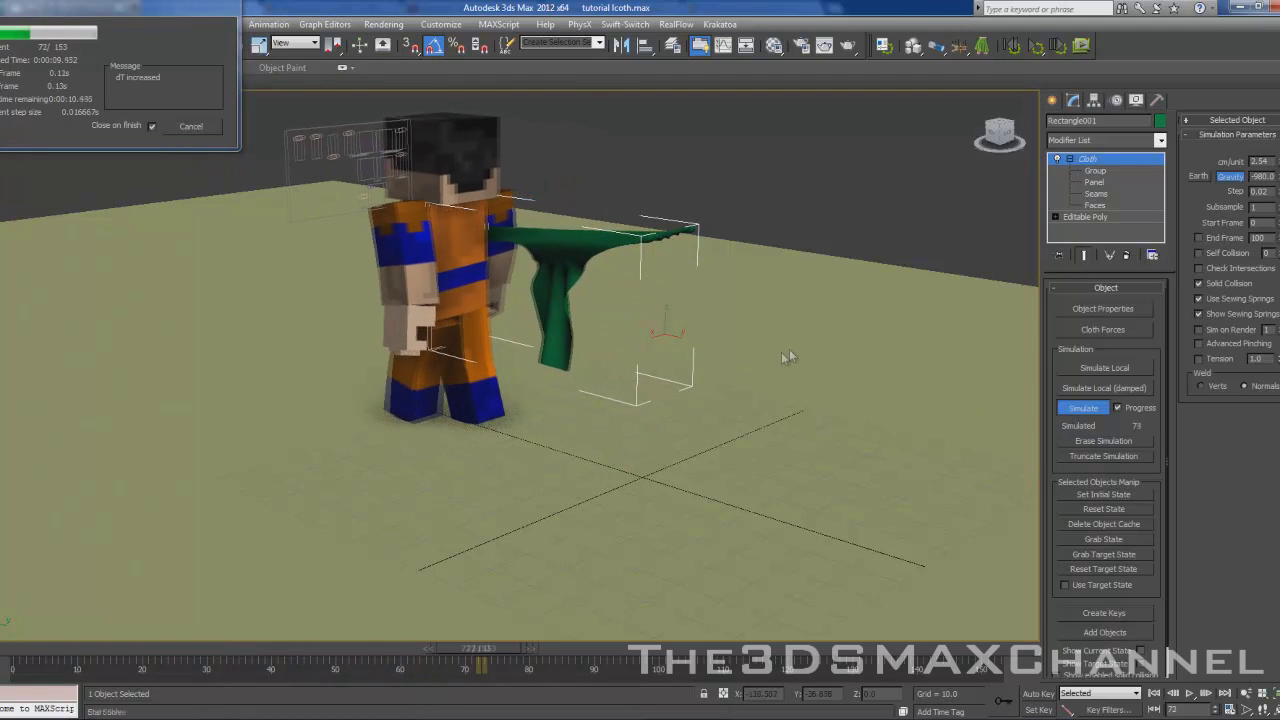
click(197, 126)
alt+middle_drag(199, 125, 523, 271)
scroll(380, 220, up, 5)
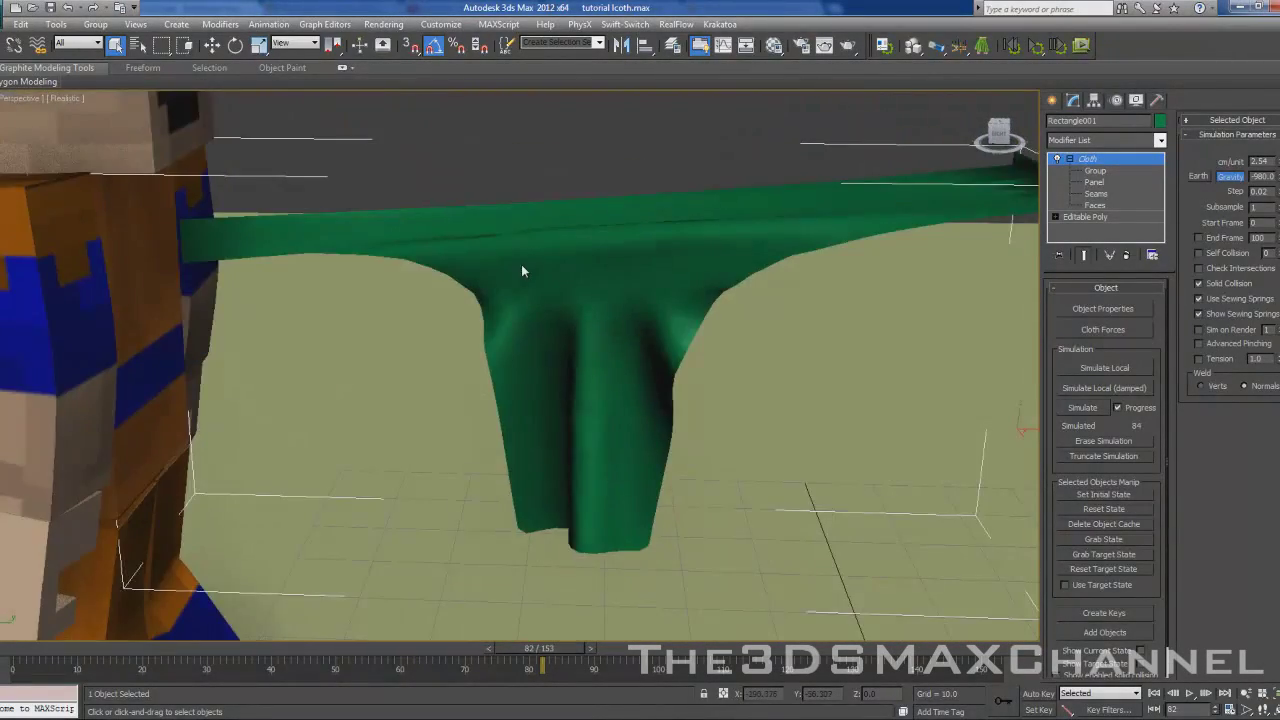
scroll(523, 271, down, 3)
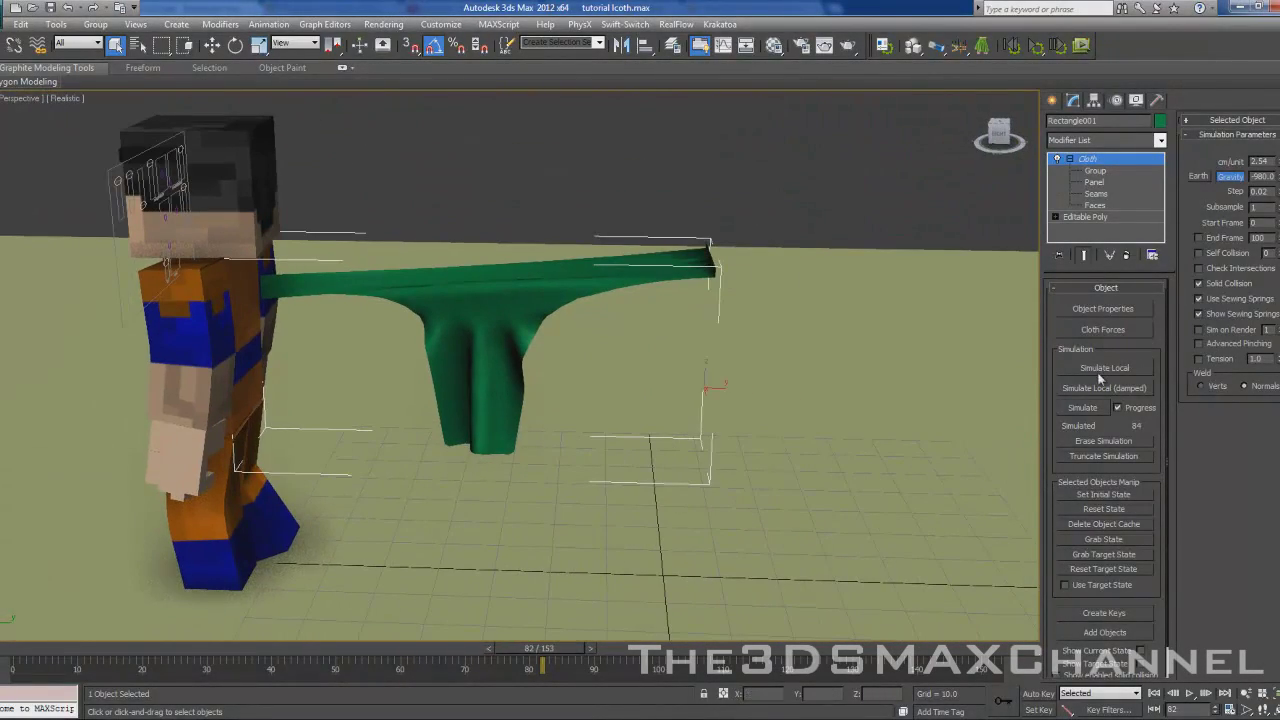
Step: Erase the cape's simulation and return to frame 0
click(1104, 441)
drag(540, 648, 45, 648)
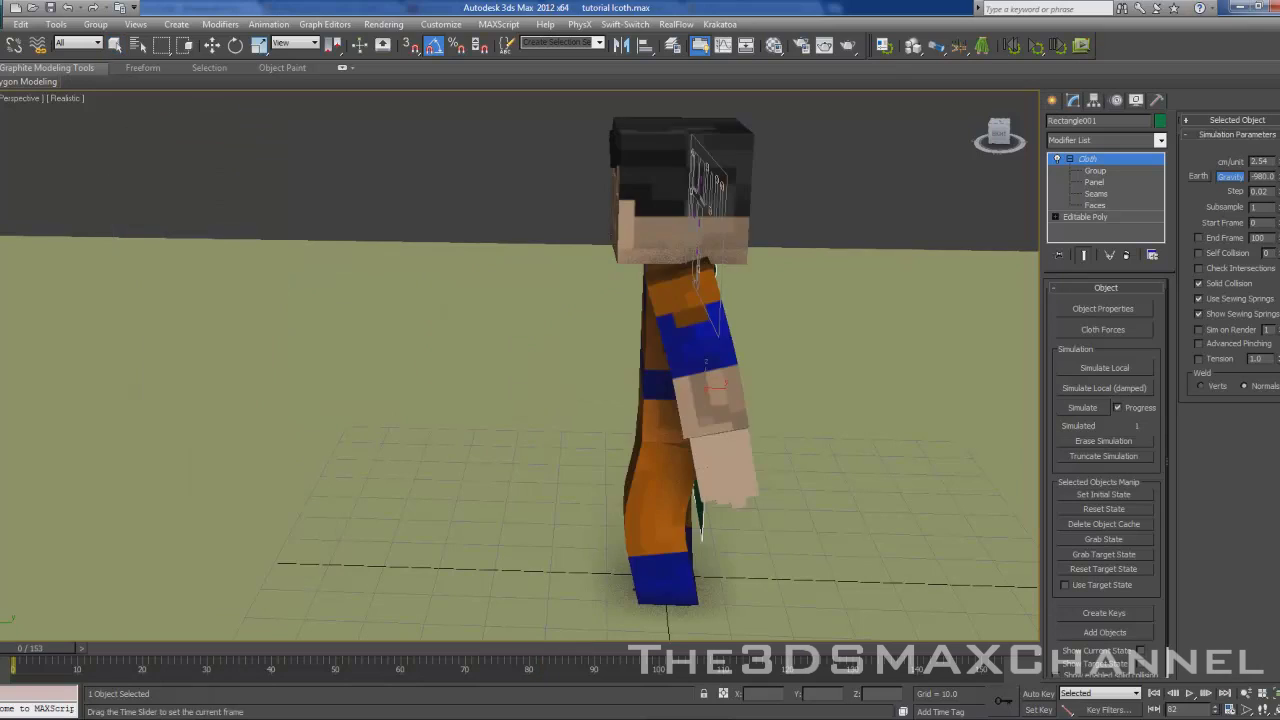
alt+middle_drag(680, 440, 610, 430)
scroll(610, 400, up, 8)
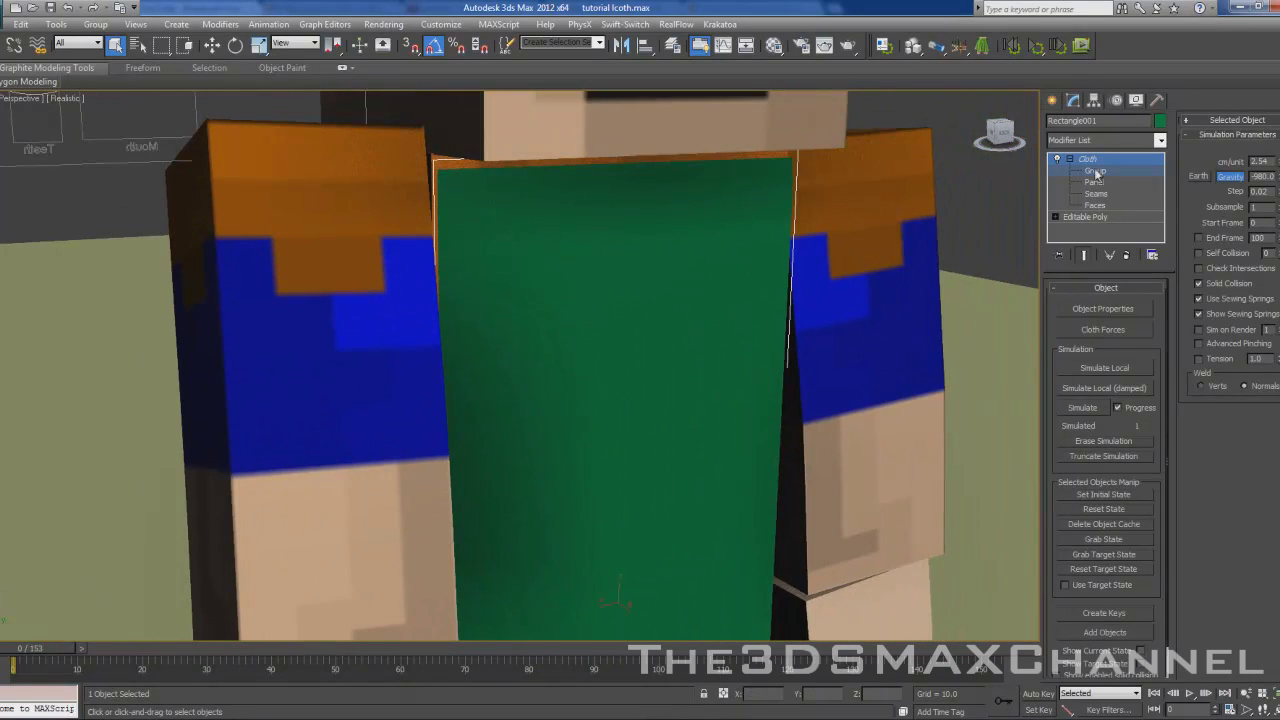
Step: At the Cloth modifier's Group level, change Group001's constraint to a Node constraint on the biped bone
click(1096, 172)
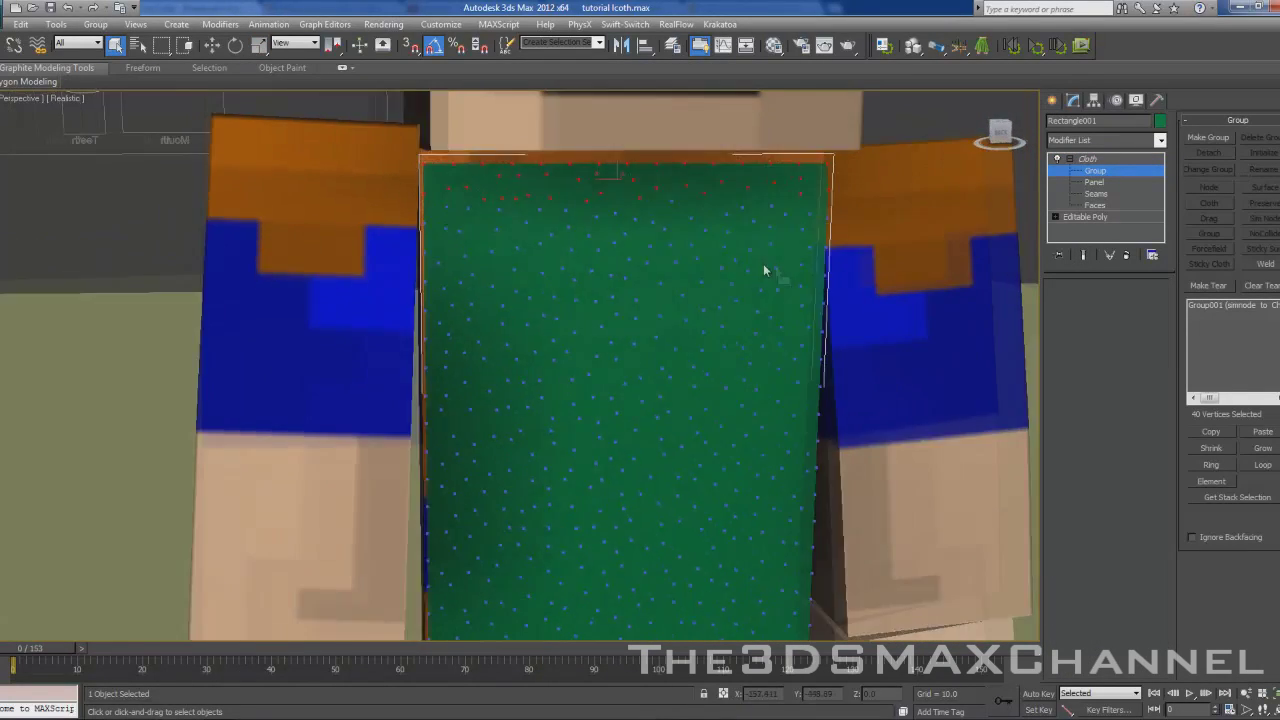
scroll(774, 274, up, 5)
mouse_move(783, 312)
middle_down()
mouse_move(786, 387)
mouse_move(740, 340)
mouse_move(817, 354)
mouse_move(704, 330)
mouse_move(780, 322)
middle_up()
key(F3)
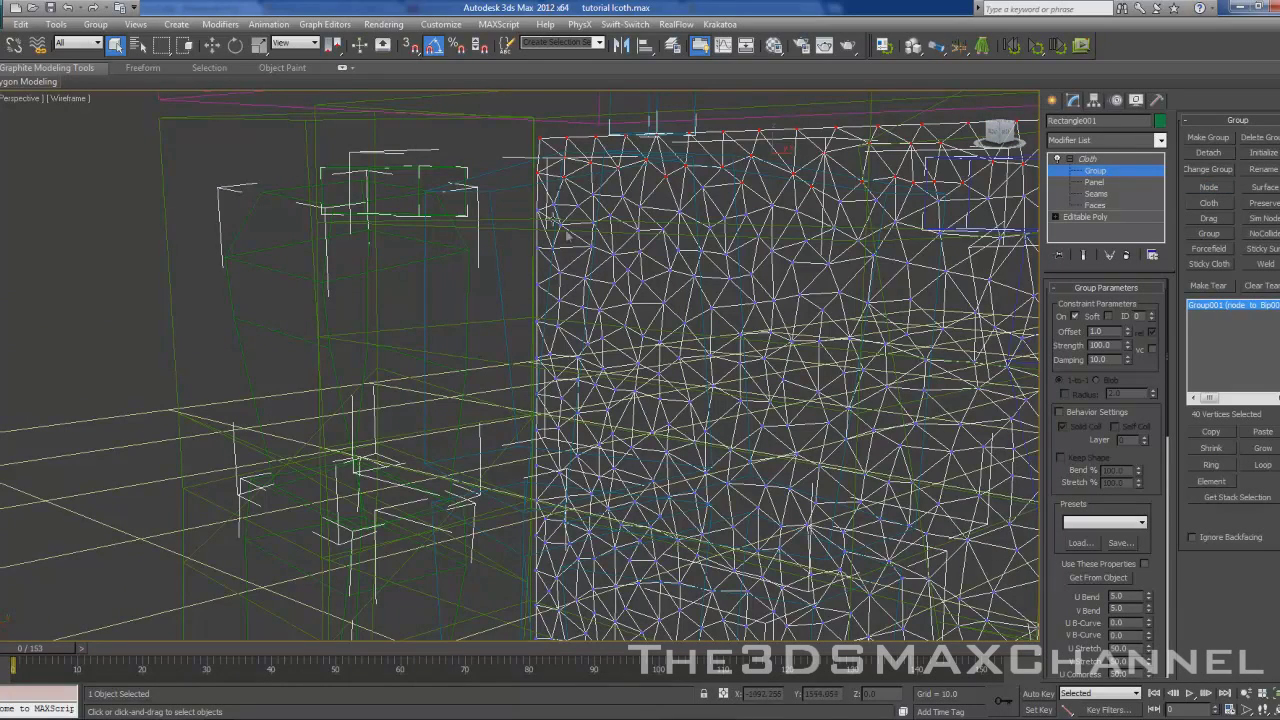
scroll(565, 230, down, 5)
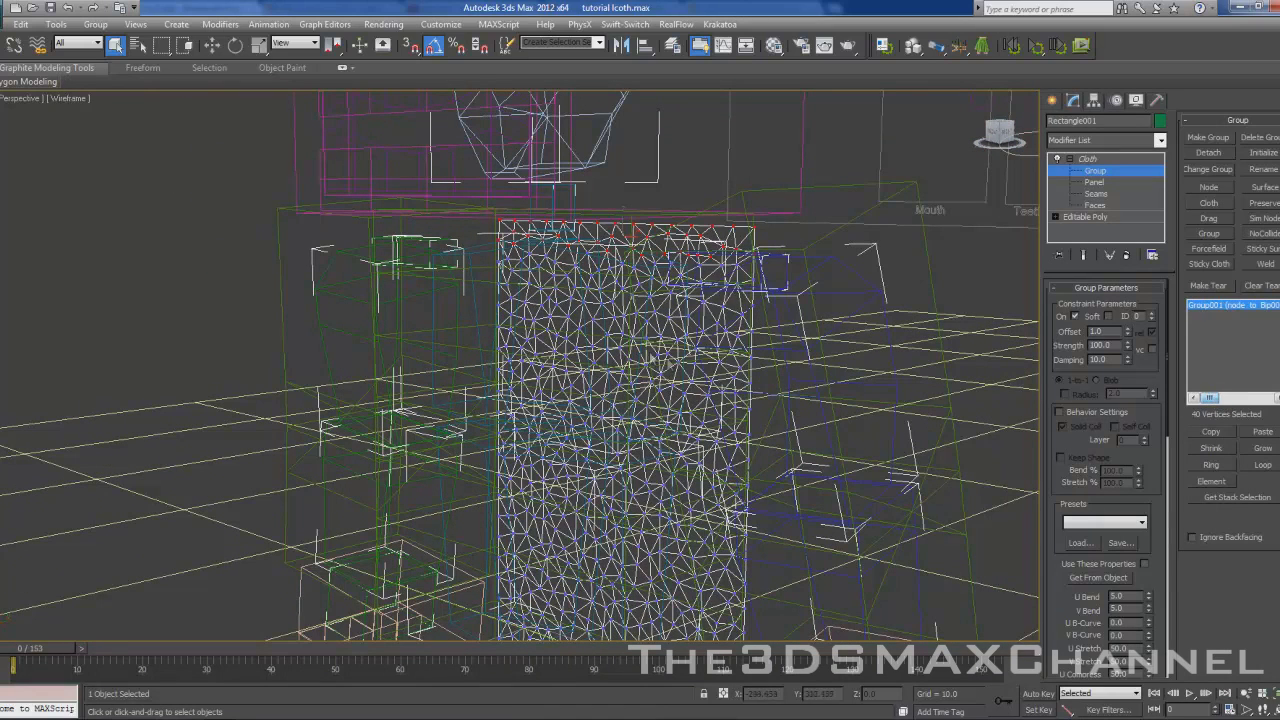
key(F3)
alt+middle_drag(694, 338, 614, 318)
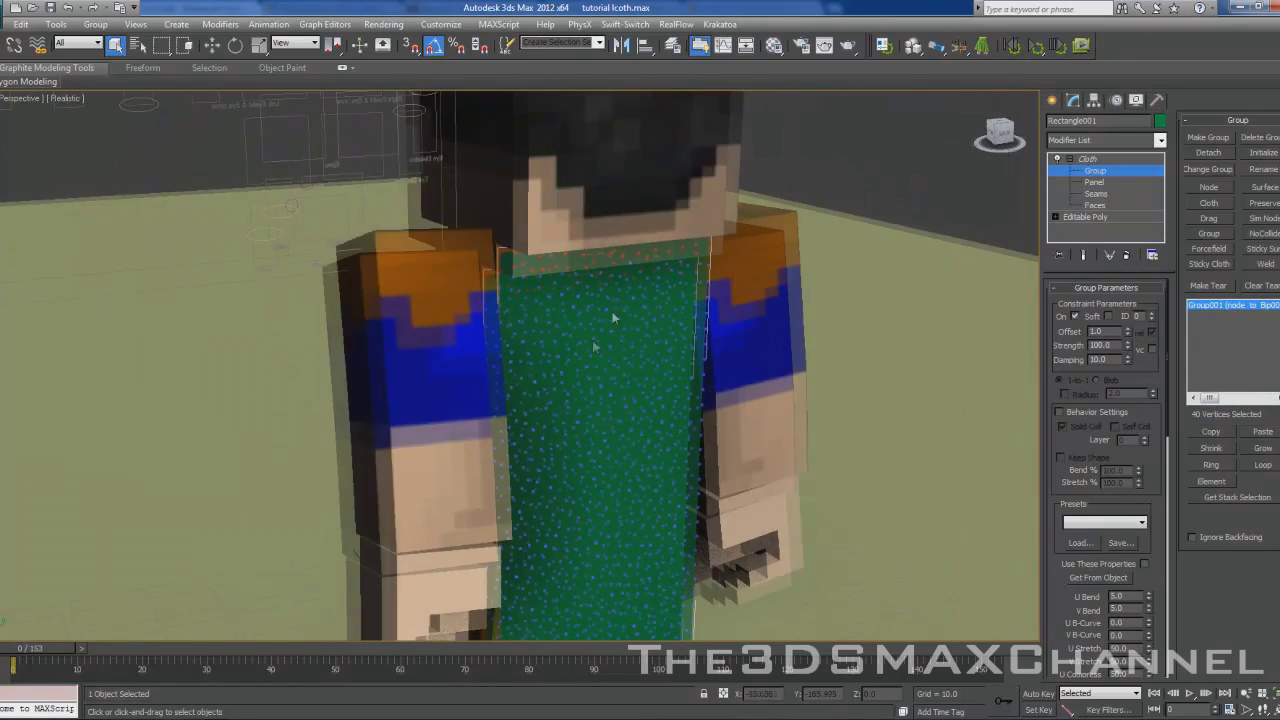
Step: Return to the Cloth modifier's main level and simulate the cape with its Node constraint
scroll(613, 318, down, 4)
click(1087, 158)
scroll(809, 271, up, 2)
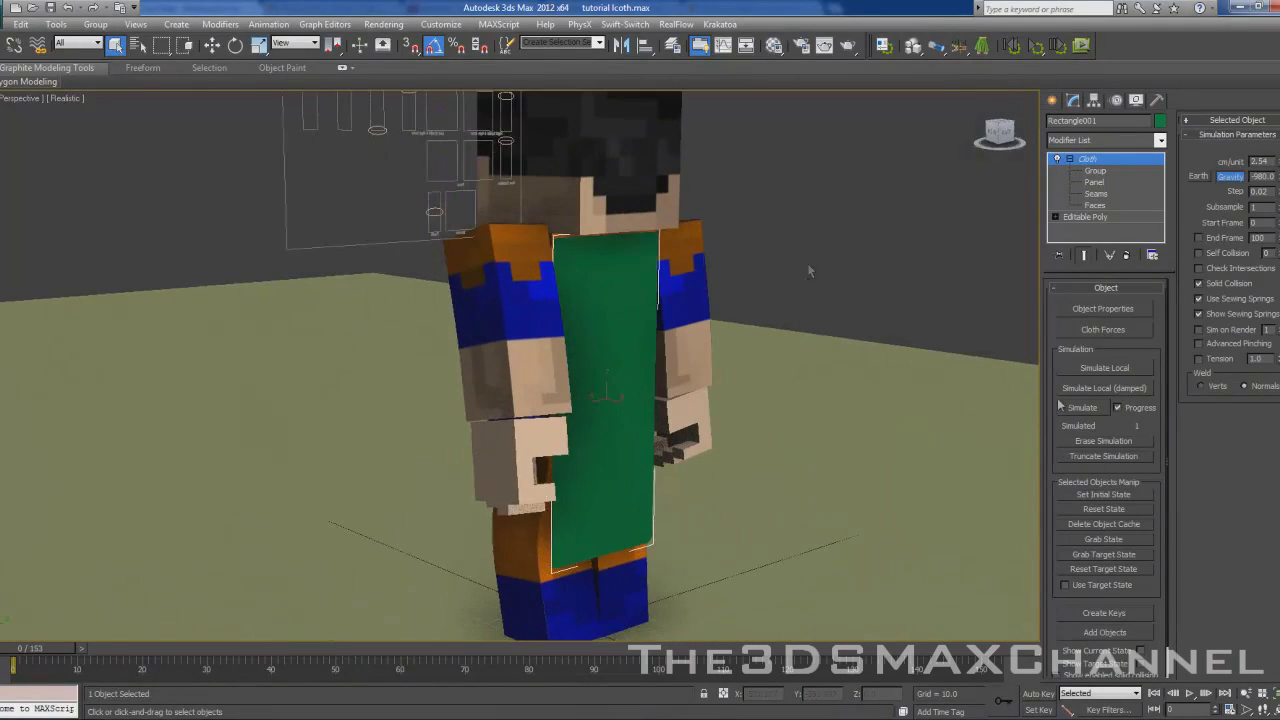
click(1085, 412)
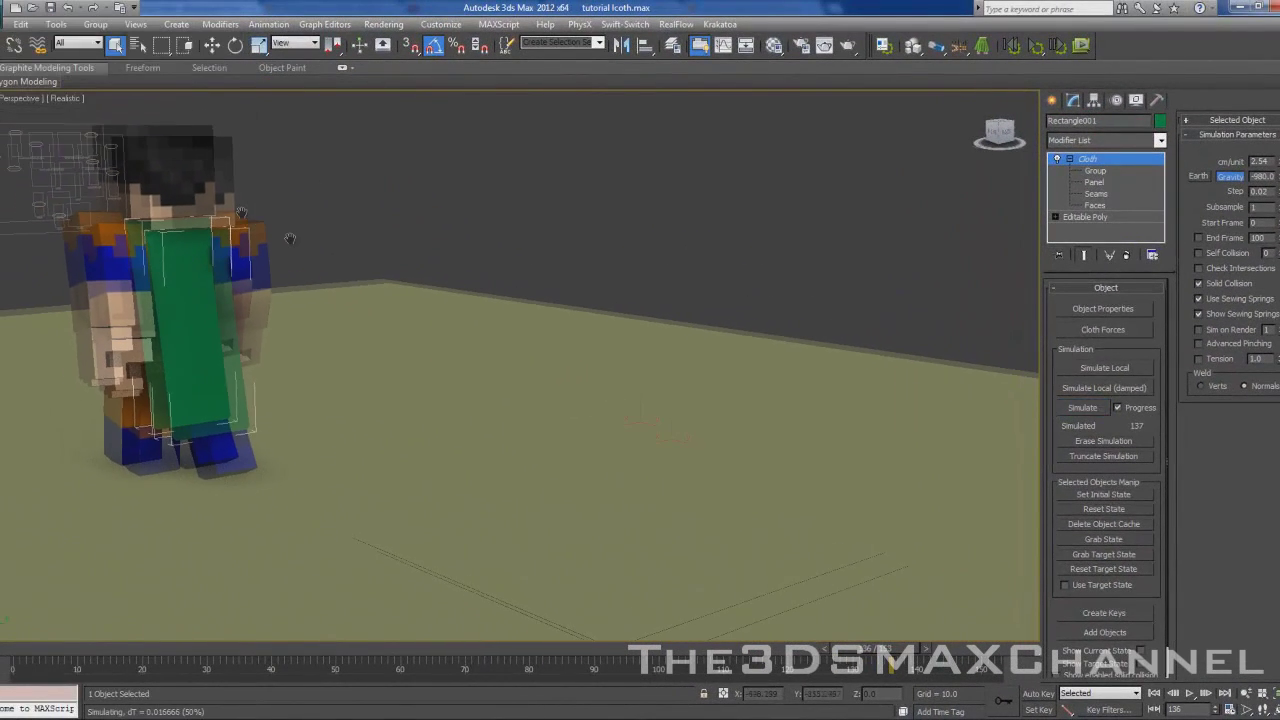
middle_drag(289, 238, 521, 204)
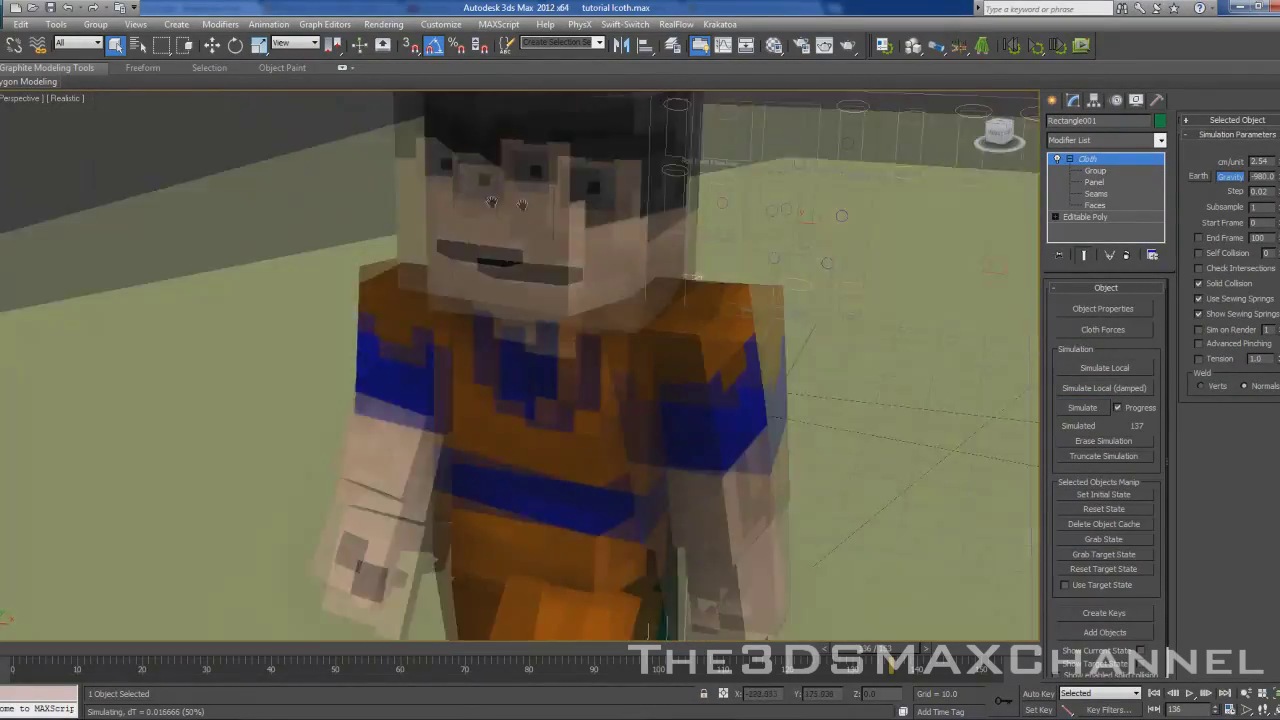
Step: Review the cape's constrained group vertices in wireframe, then restore Realistic shading
key(F3)
scroll(521, 204, down, 5)
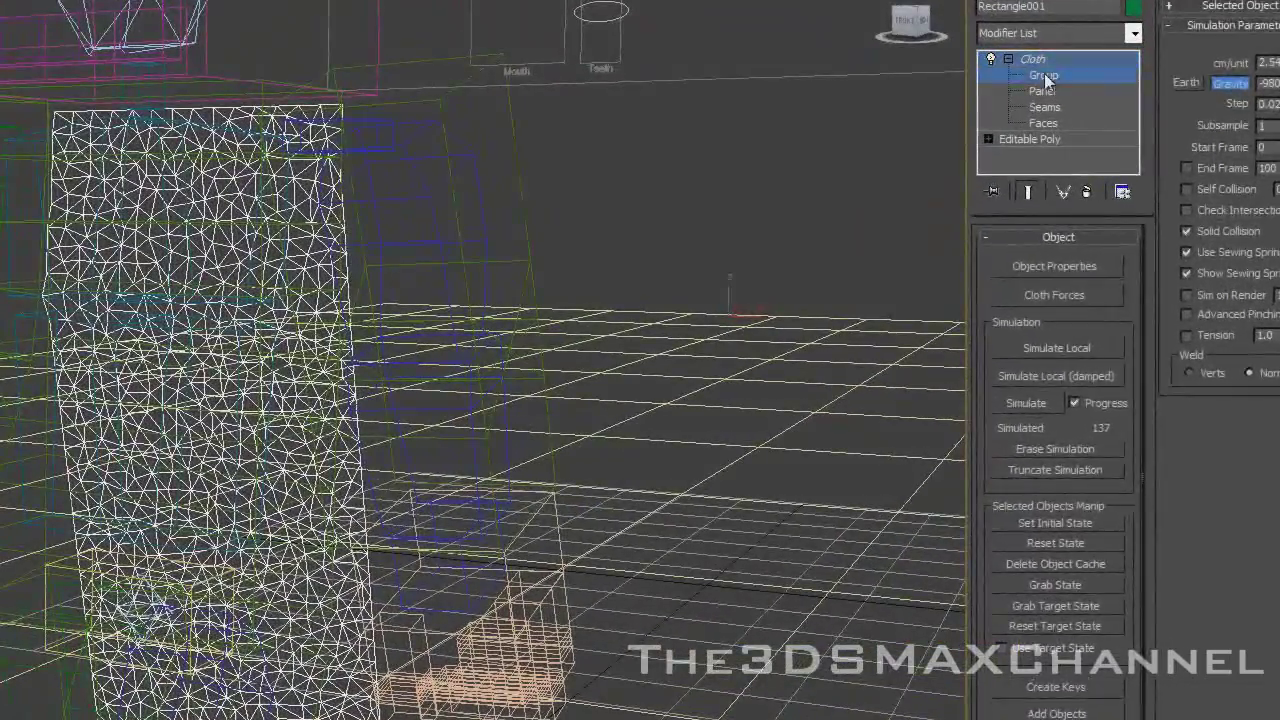
click(1044, 76)
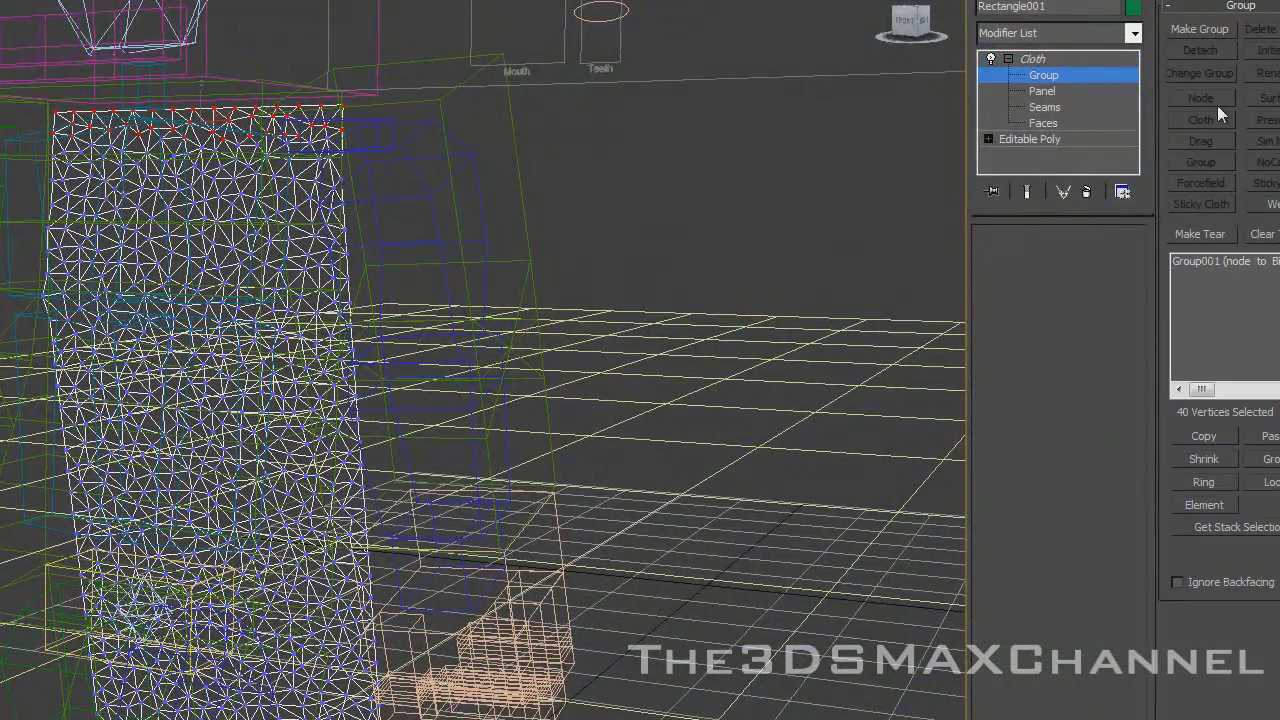
alt+middle_drag(30, 149, 423, 194)
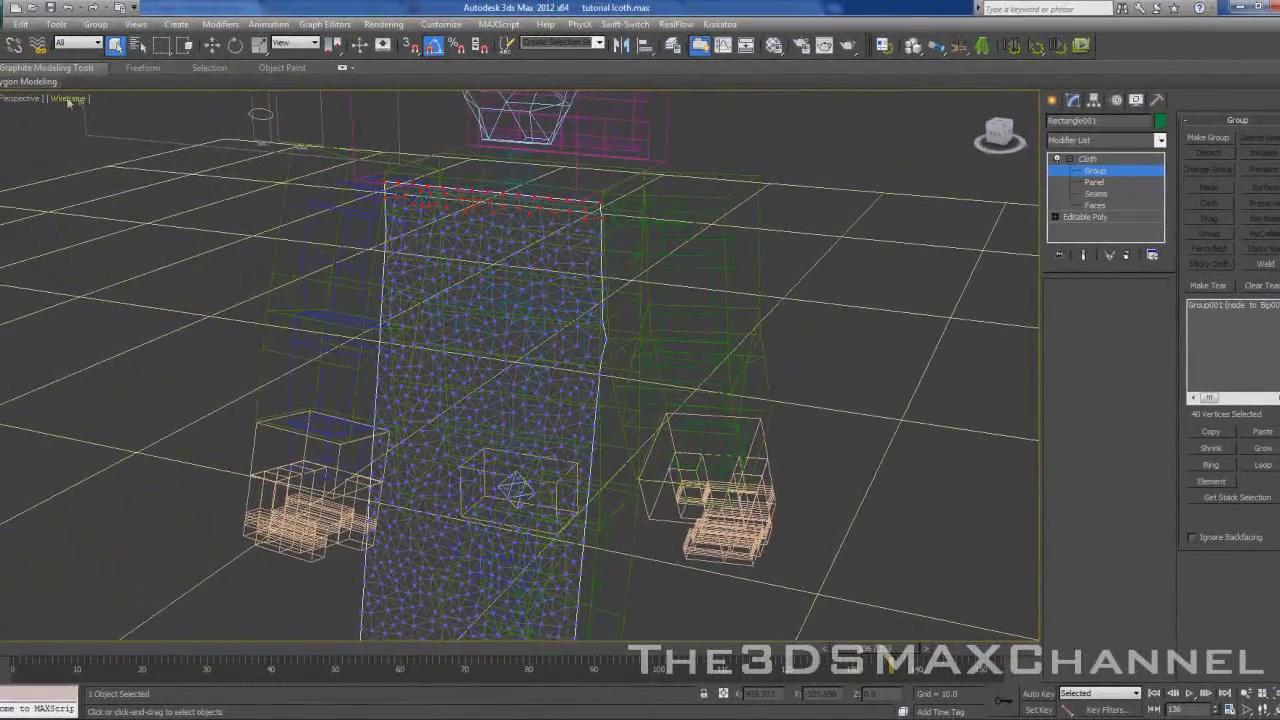
click(75, 98)
click(100, 110)
Step: Scrub the timeline to frame 94 and view the simulated cape from behind without edged faces
alt+middle_drag(416, 228, 207, 670)
drag(207, 670, 620, 665)
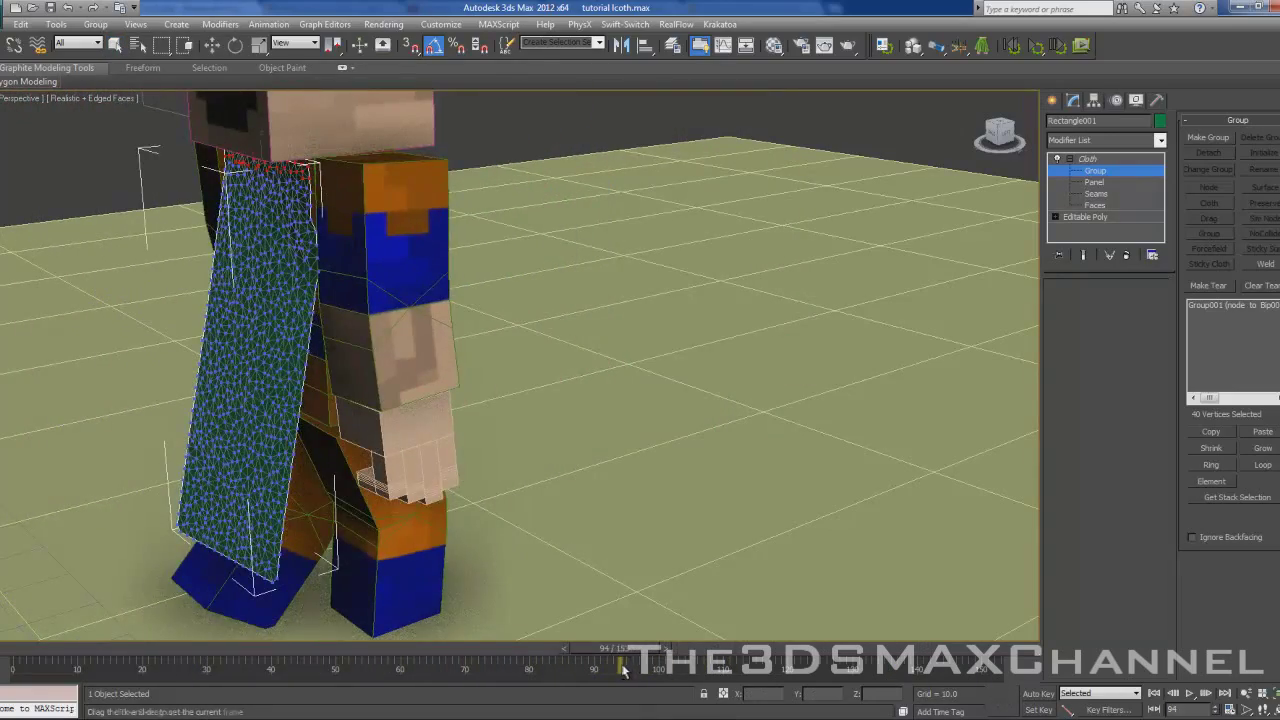
key(q)
scroll(377, 443, up, 3)
key(F4)
key(g)
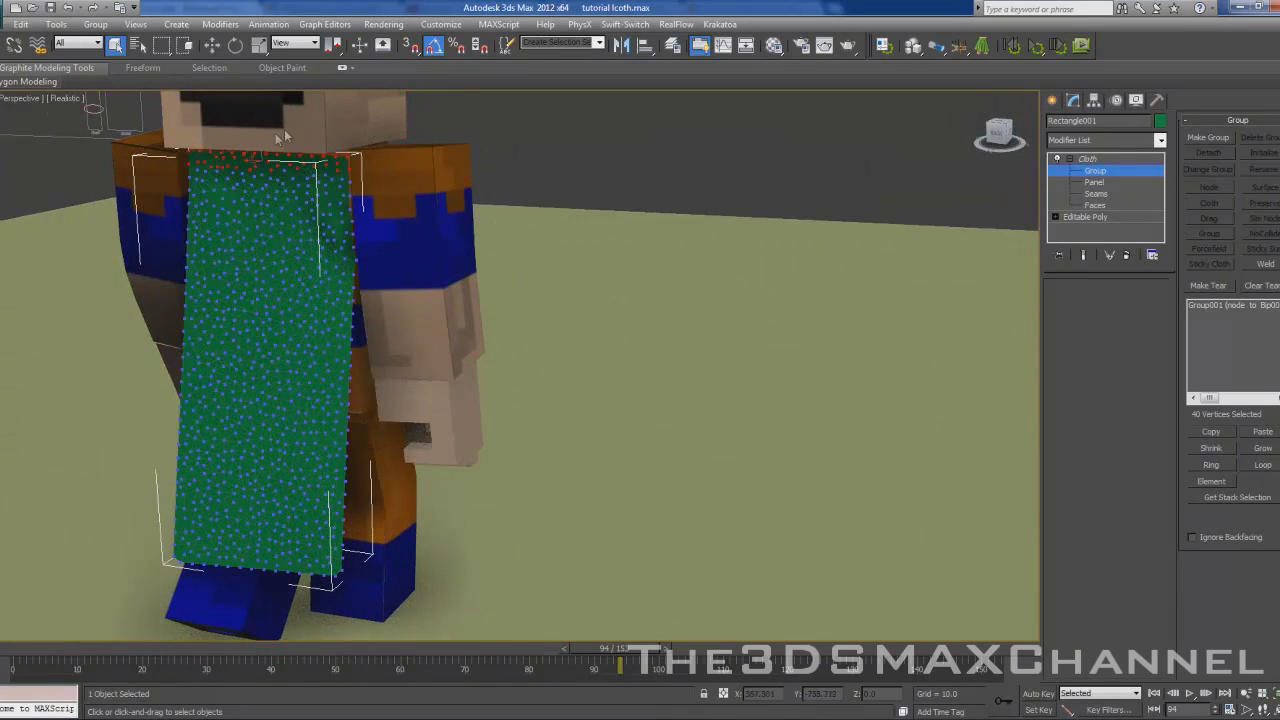
Step: Return to the Cloth modifier's main level and play the animation to check the cape's motion
key(F4)
click(1083, 160)
key(F4)
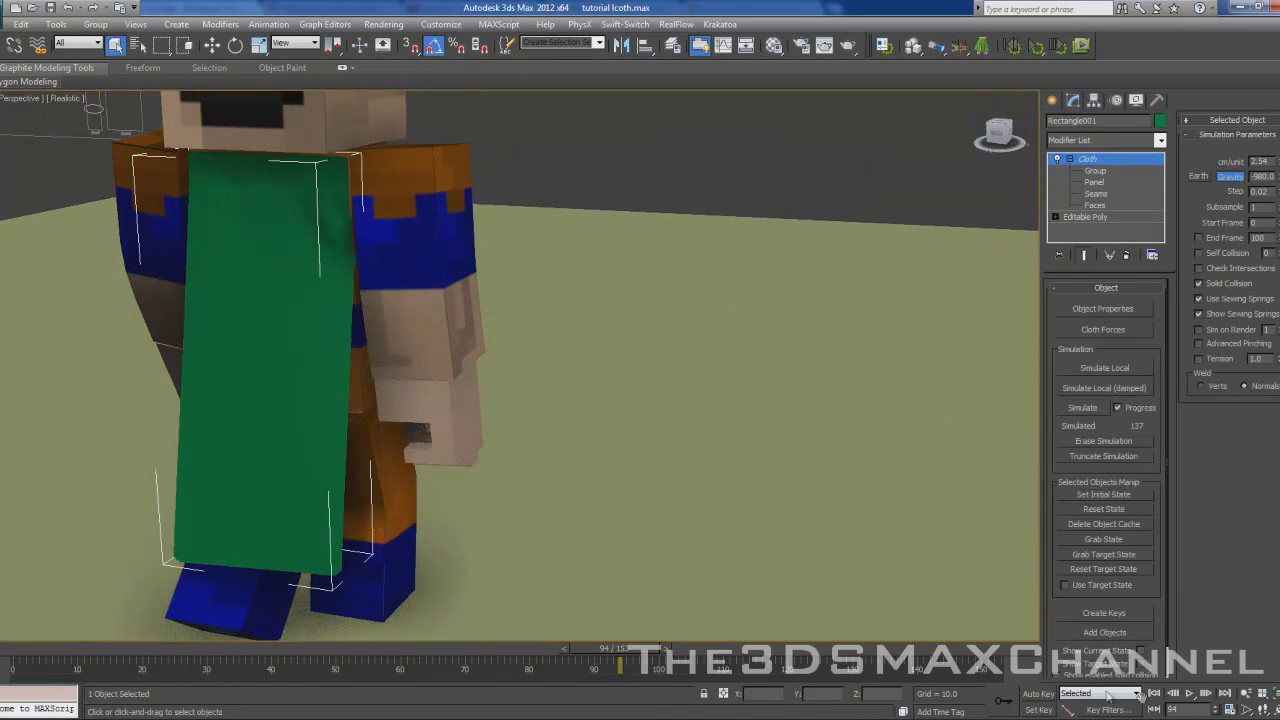
click(1196, 694)
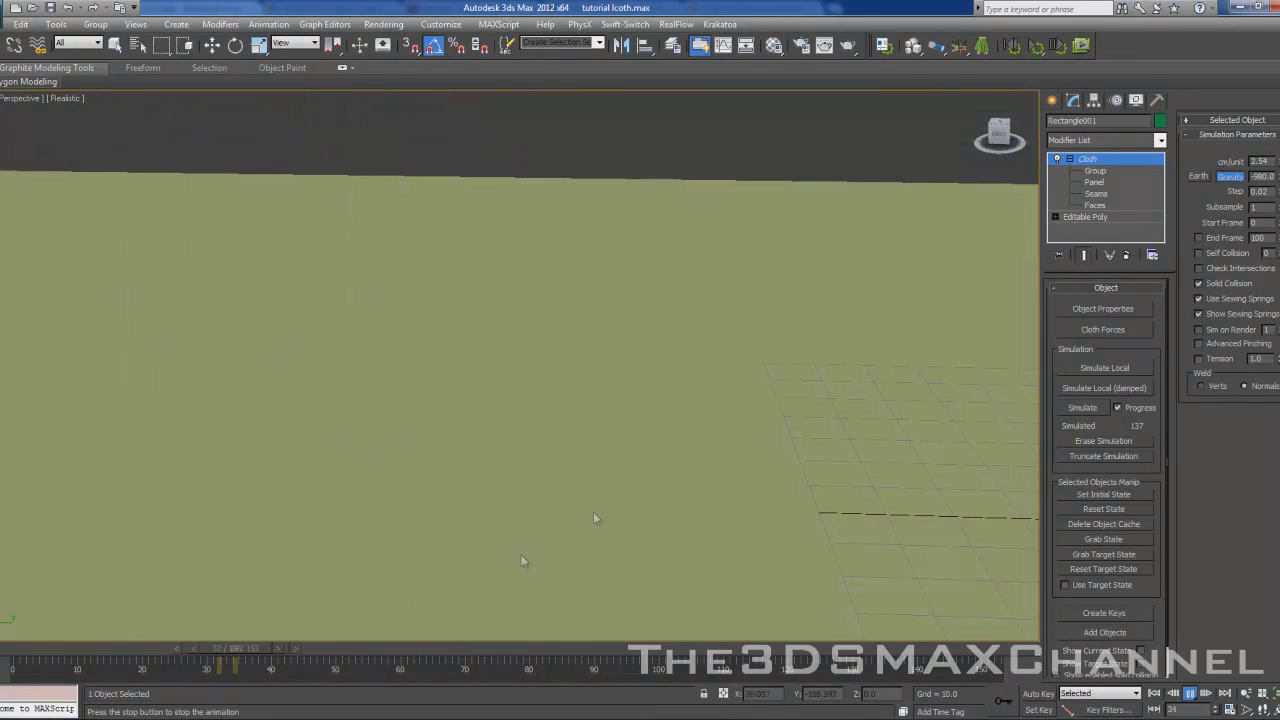
middle_drag(597, 517, 617, 480)
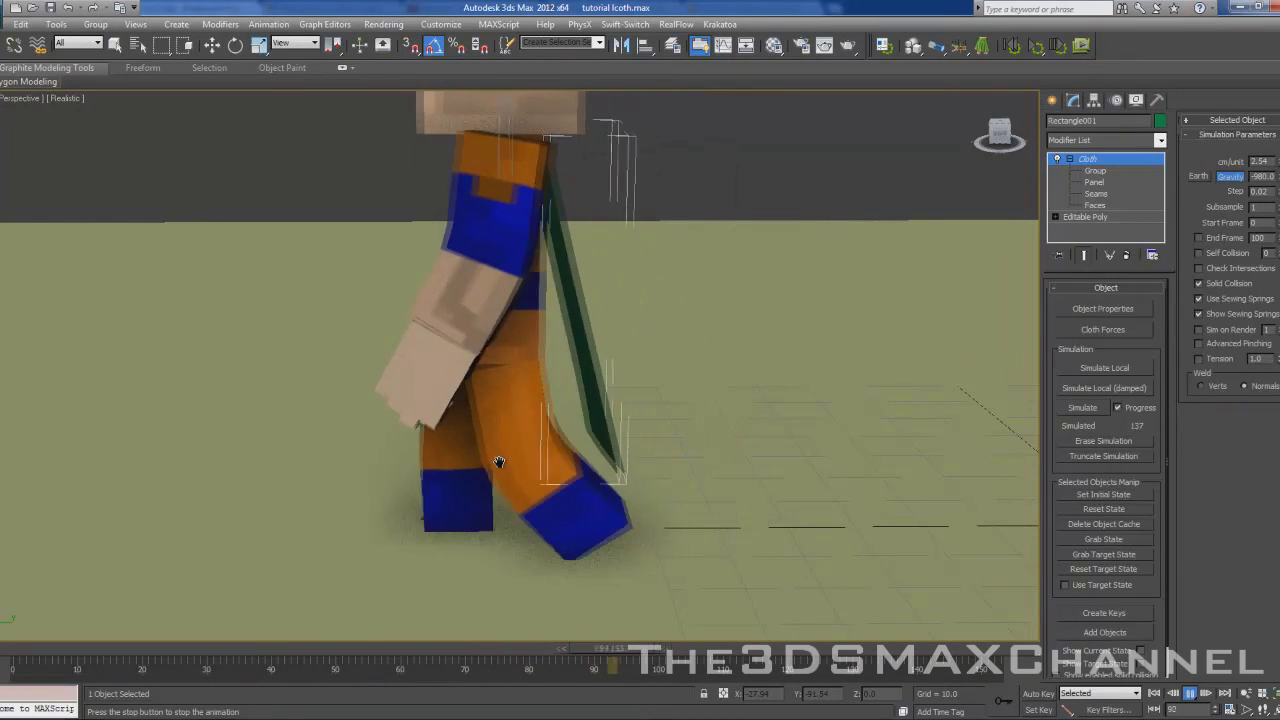
alt+middle_drag(498, 462, 583, 477)
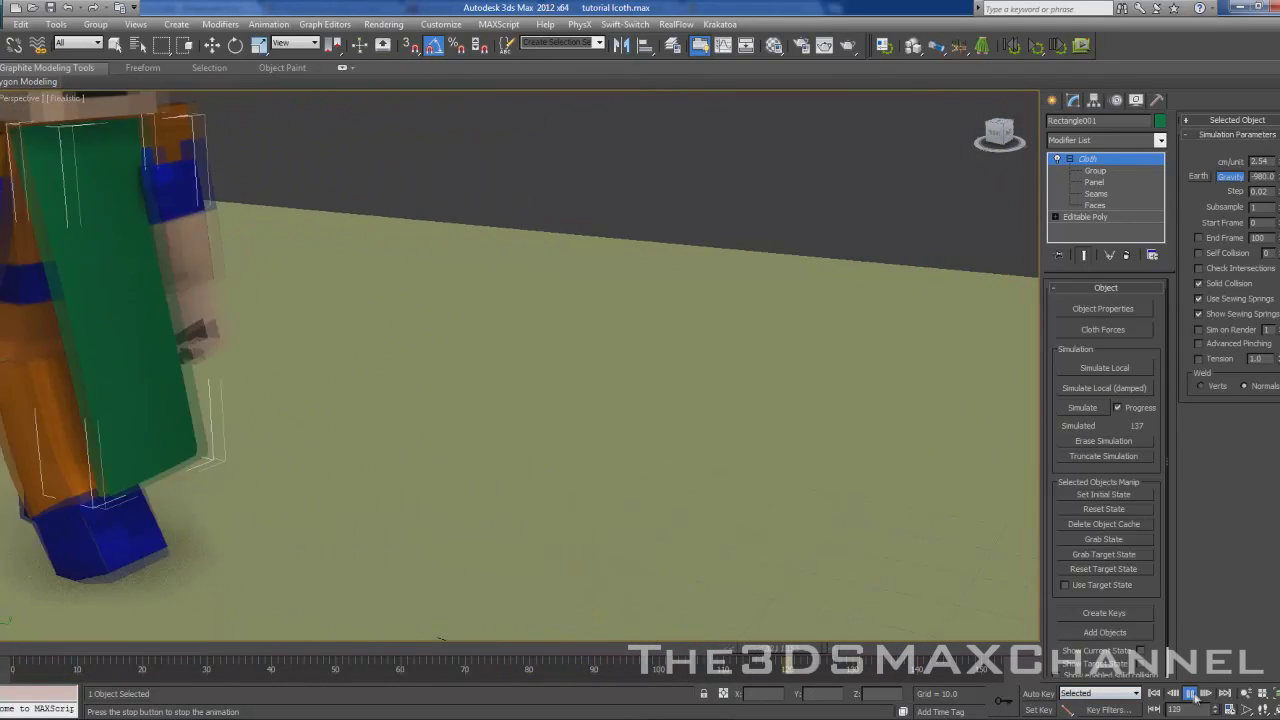
middle_drag(252, 318, 782, 507)
Step: Examine the cape at frame 129 where it passes close to the swinging arms, with edged faces displayed
scroll(782, 507, up, 4)
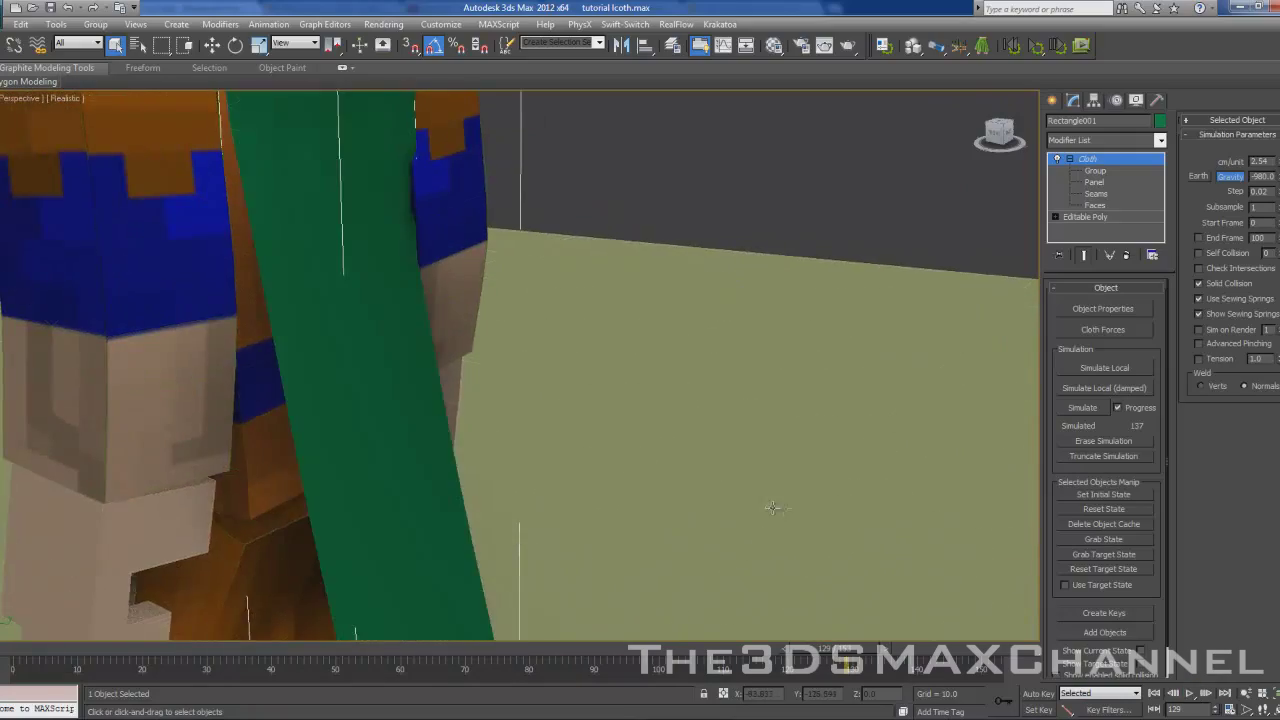
middle_drag(720, 474, 769, 553)
alt+middle_drag(688, 527, 652, 471)
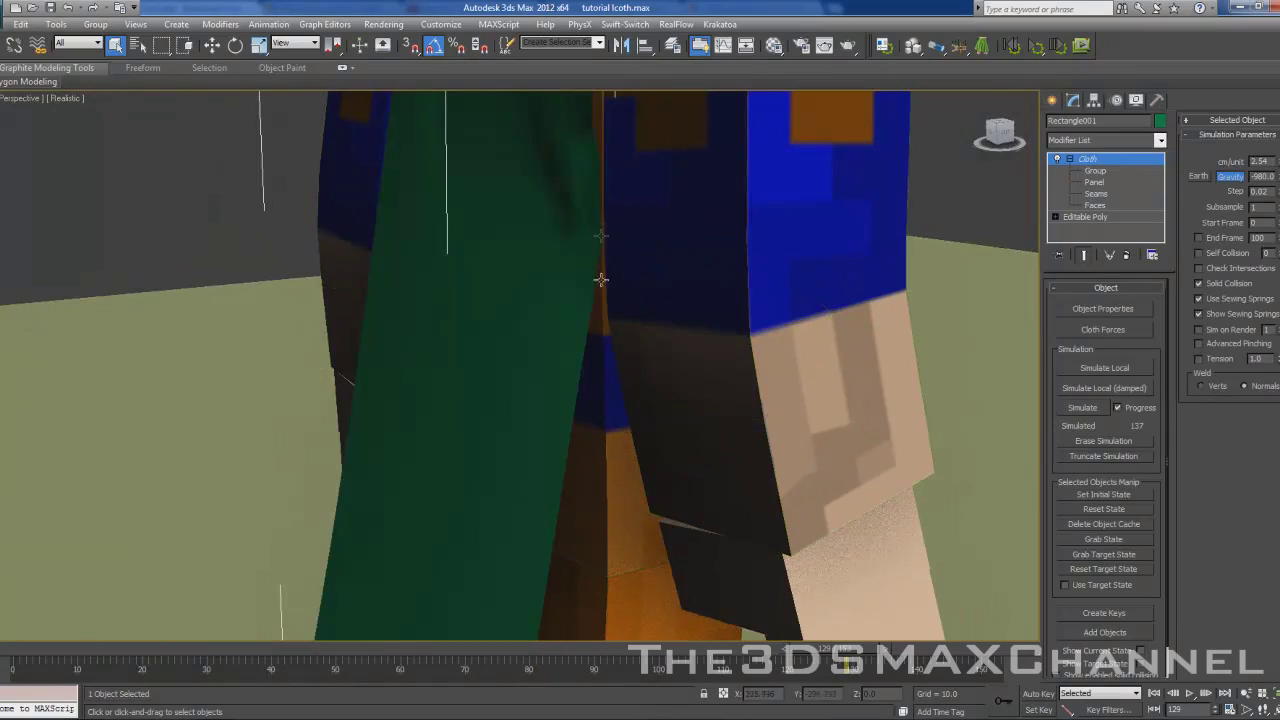
middle_drag(601, 236, 597, 463)
scroll(600, 455, down, 3)
alt+middle_drag(614, 394, 595, 413)
middle_drag(595, 413, 600, 346)
scroll(480, 489, up, 4)
scroll(568, 395, down, 5)
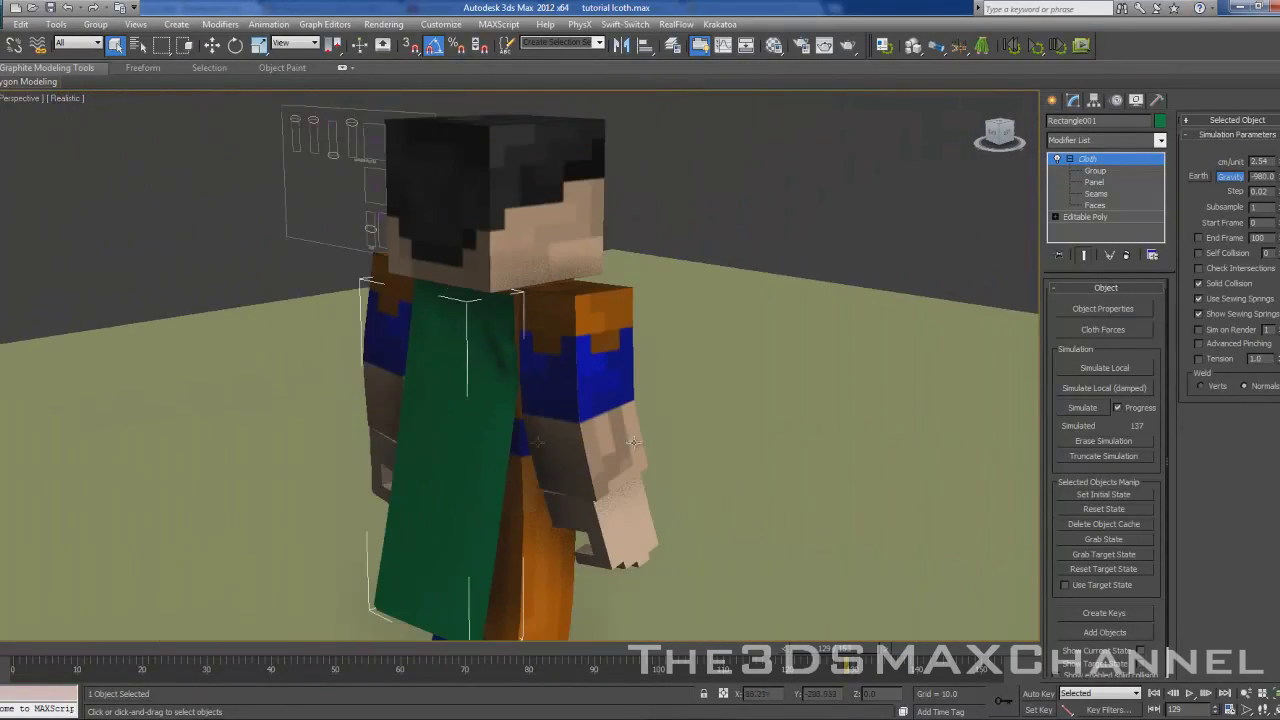
scroll(568, 371, up, 8)
key(F4)
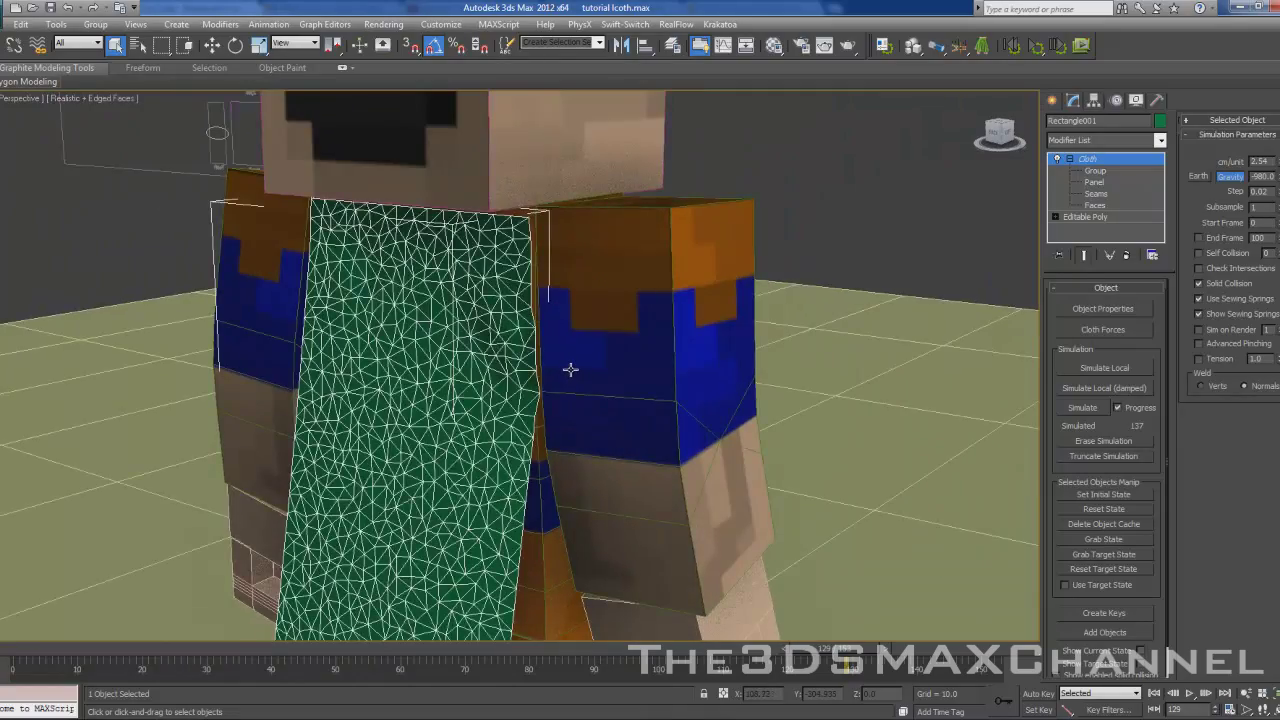
alt+middle_drag(583, 355, 527, 355)
scroll(527, 355, down, 10)
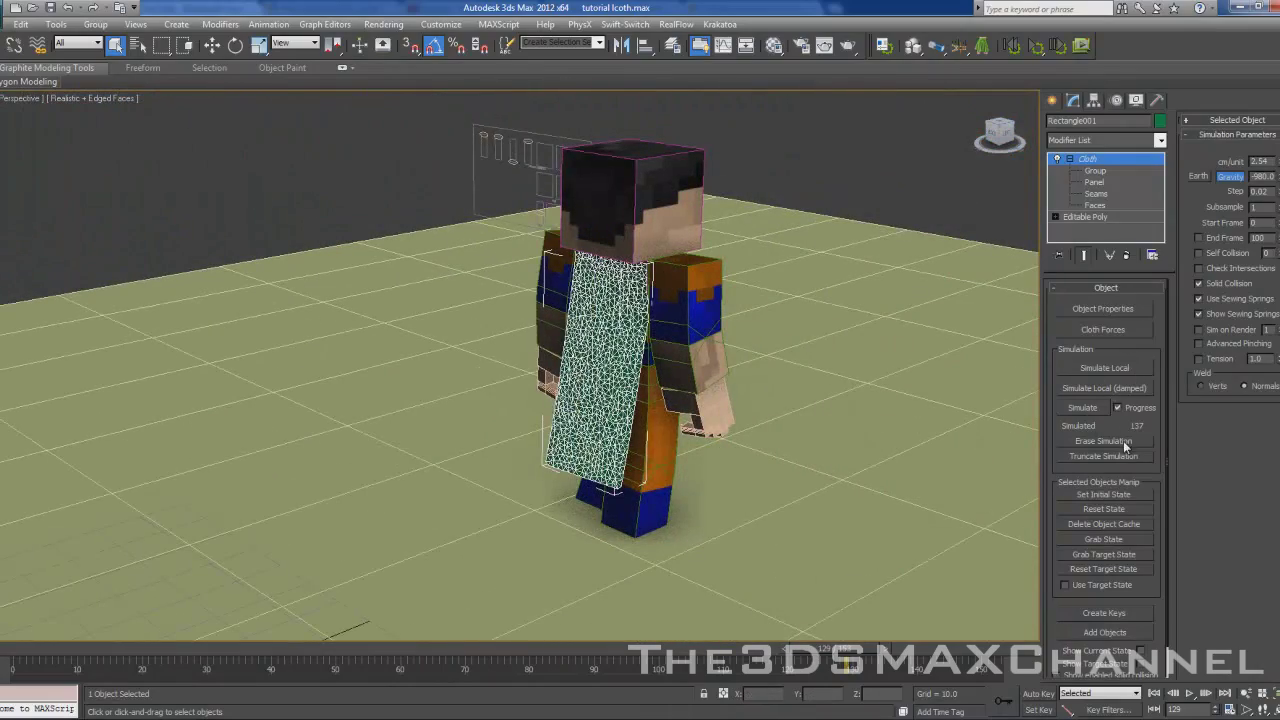
Step: Erase the Node-constrained simulation and go back to frame 0
click(1108, 440)
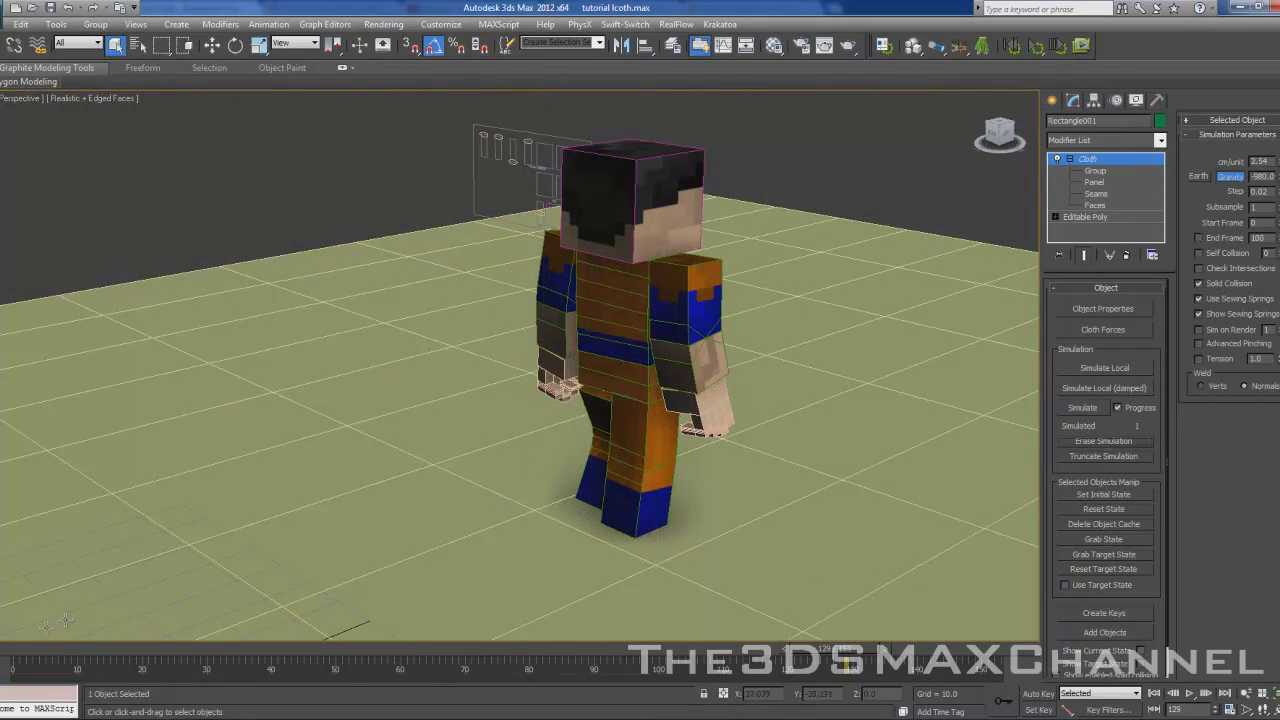
click(20, 646)
middle_drag(170, 450, 574, 364)
scroll(689, 306, up, 4)
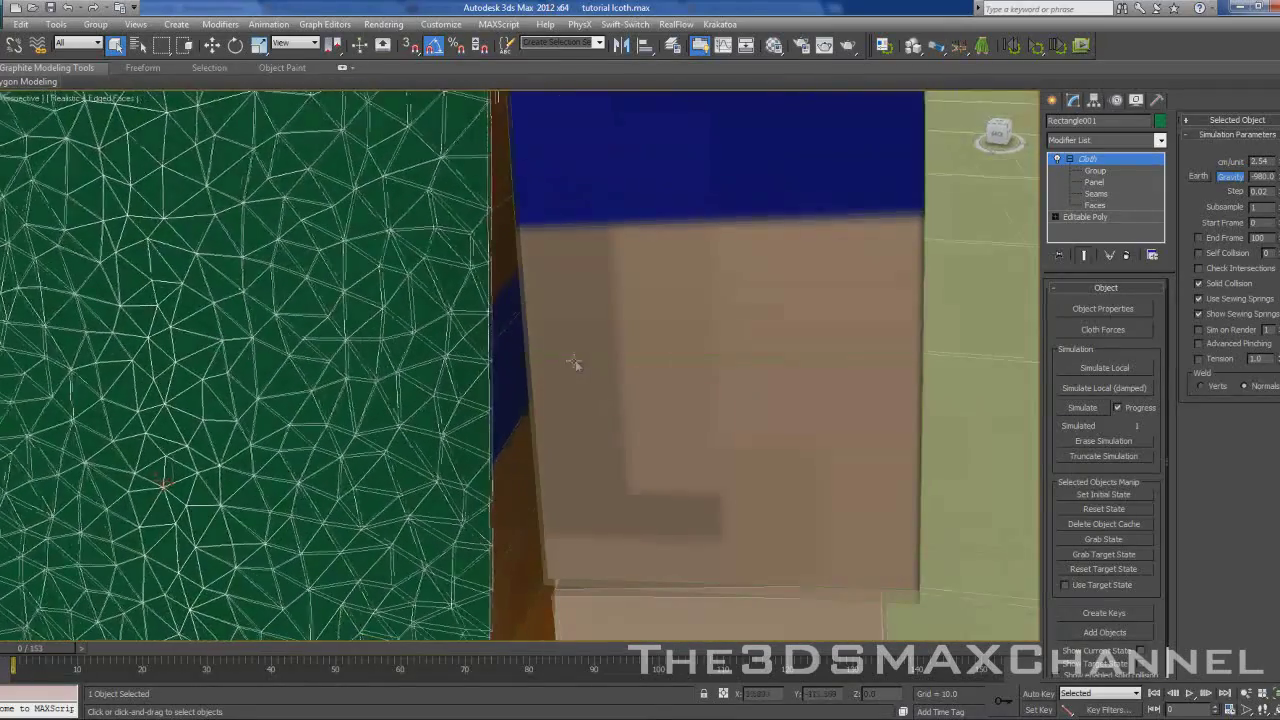
scroll(701, 405, down, 5)
Step: Move the cape slightly away from the character's back and simulate the cloth again
alt+middle_drag(534, 294, 700, 295)
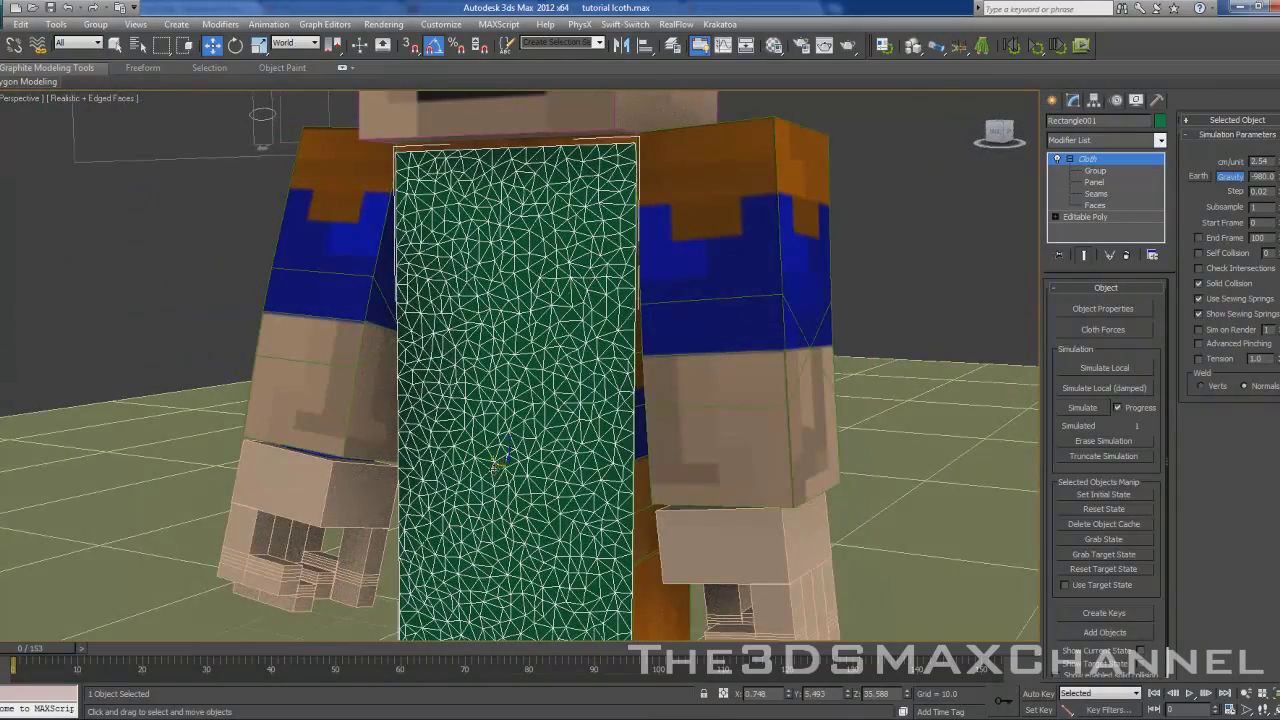
alt+middle_drag(700, 300, 580, 305)
alt+middle_drag(434, 403, 790, 394)
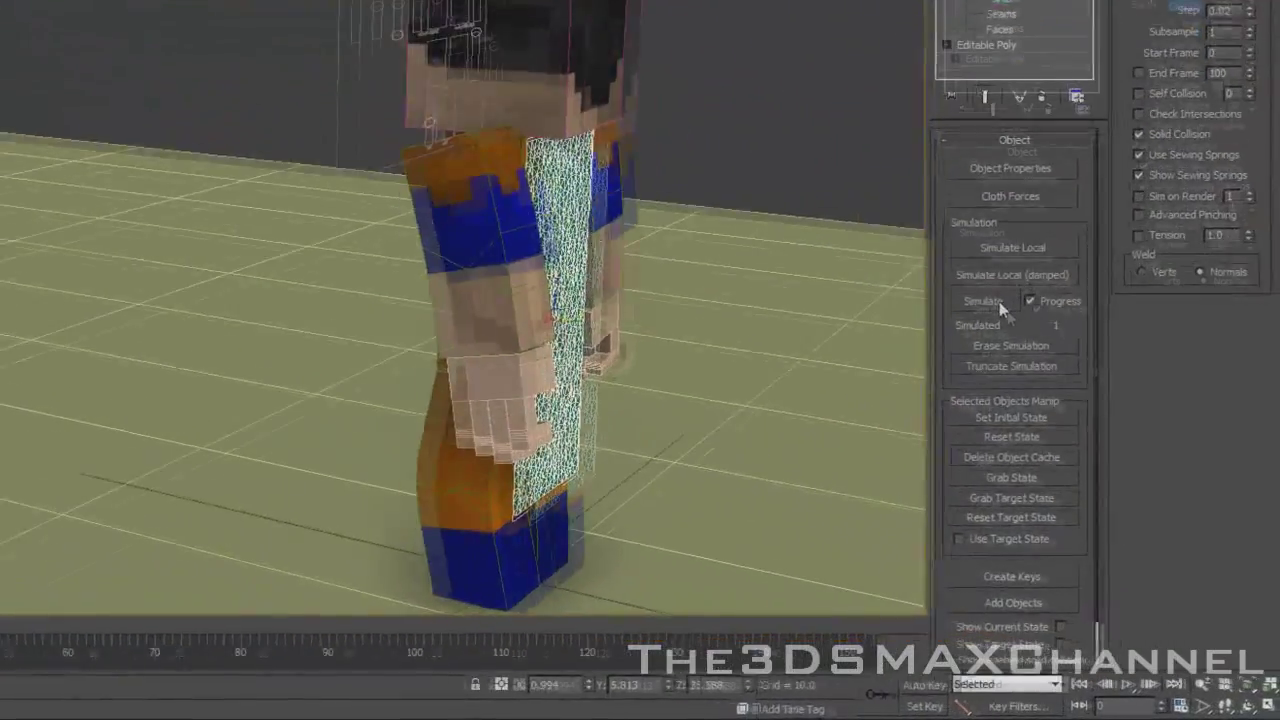
click(999, 301)
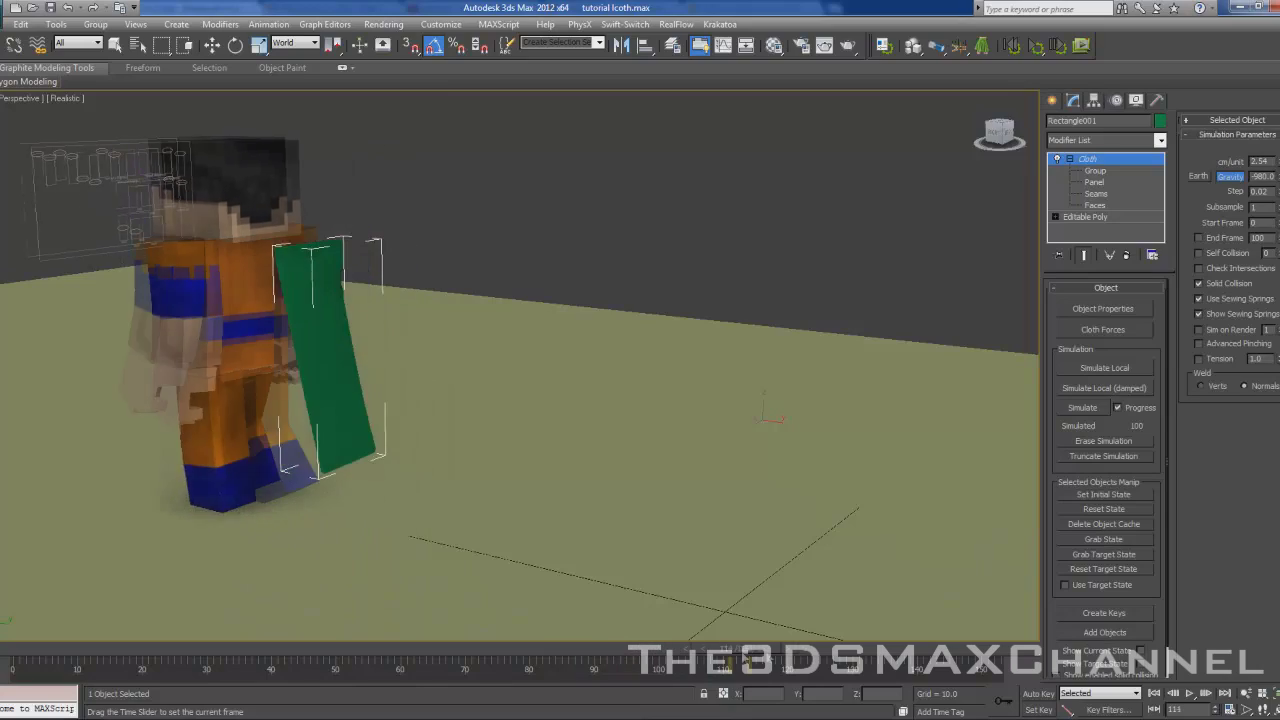
Step: Check the cape around frame 47, erase its simulation and return to frame 0
drag(578, 660, 317, 660)
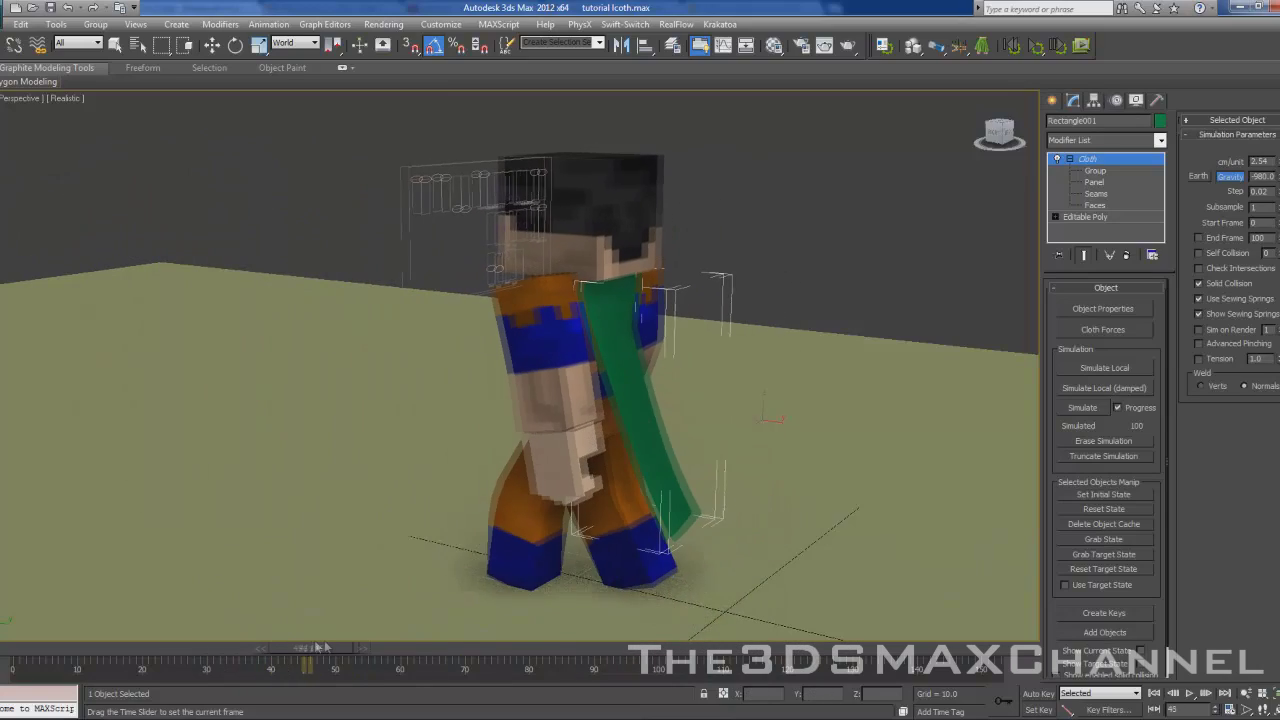
alt+middle_drag(608, 509, 520, 480)
scroll(386, 443, up, 5)
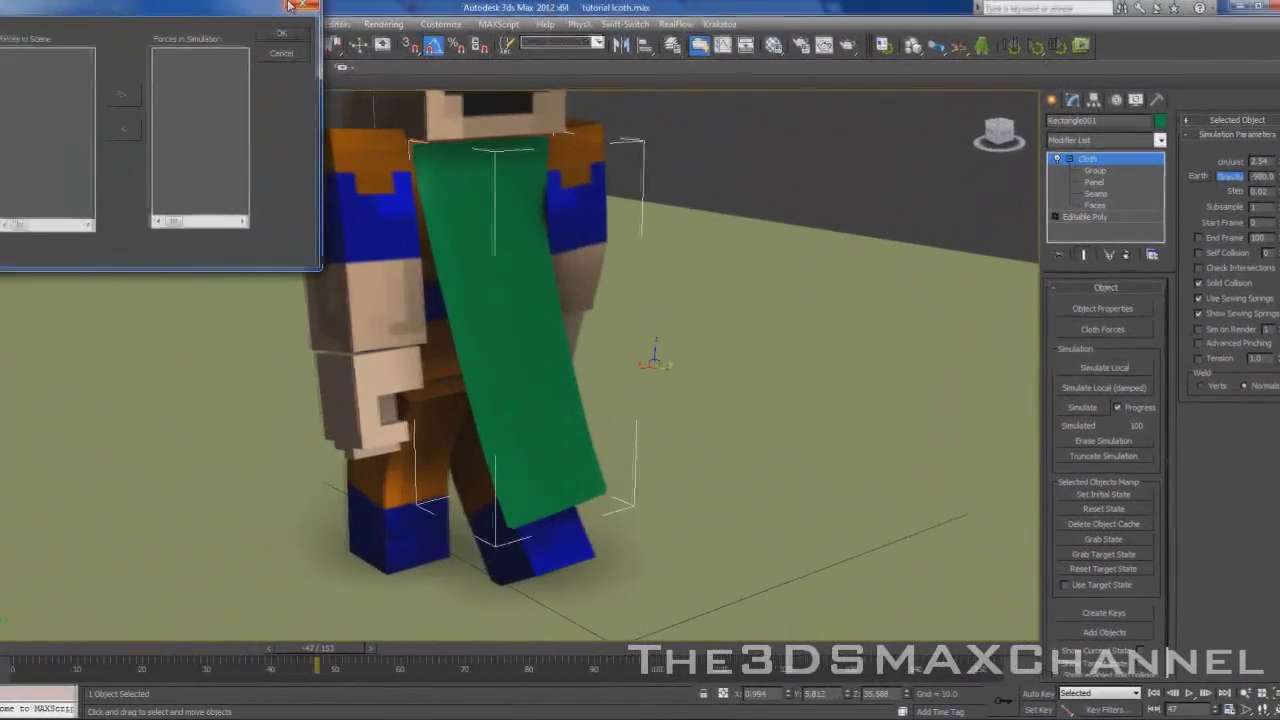
click(1052, 100)
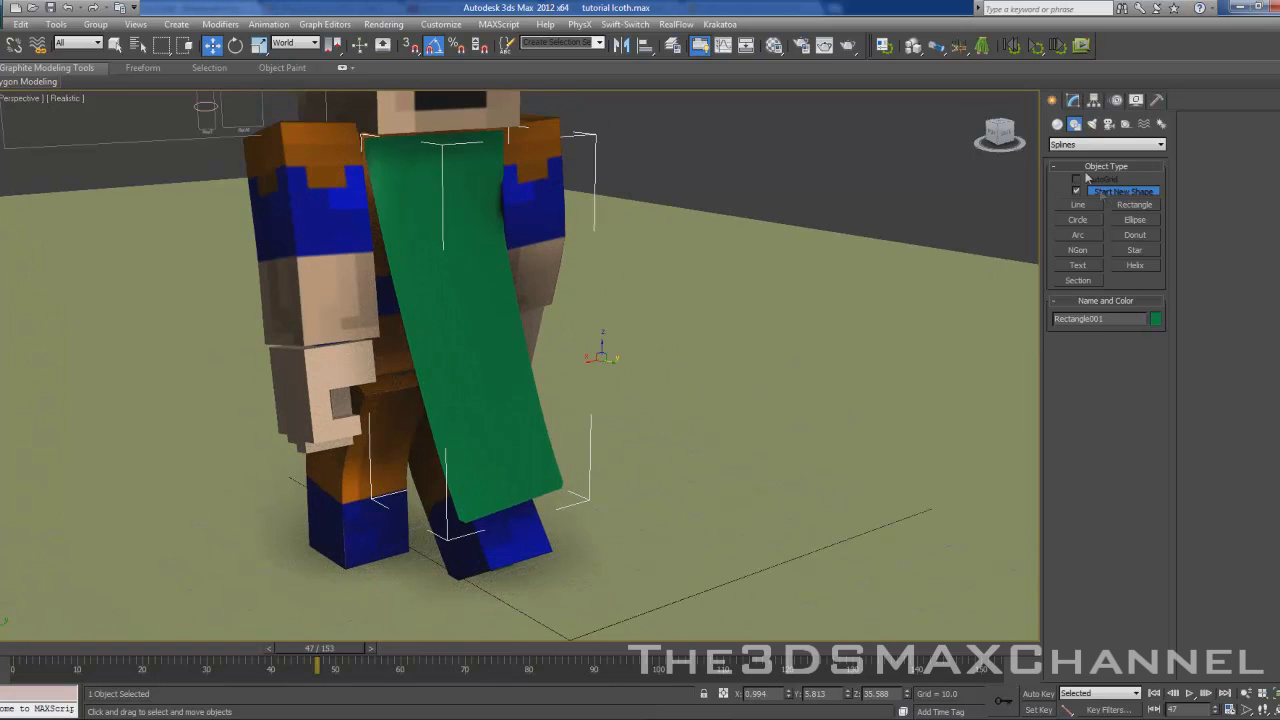
click(1073, 100)
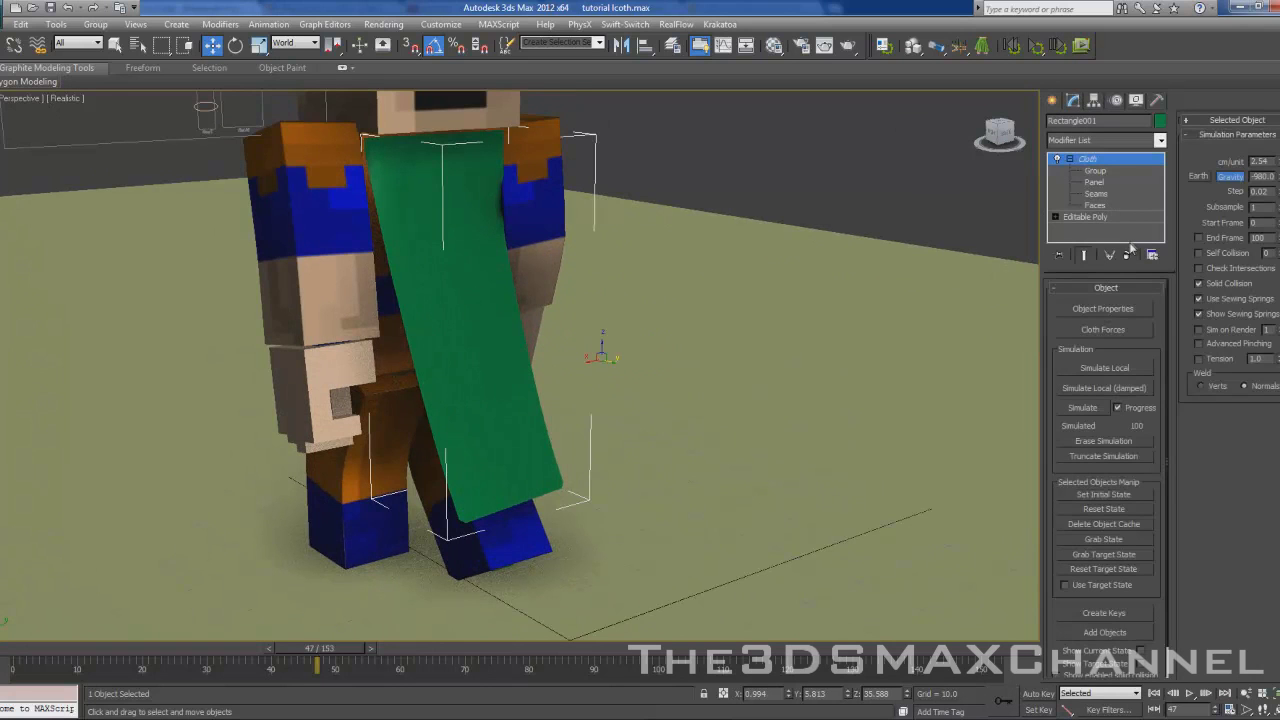
click(1106, 444)
drag(330, 650, 20, 650)
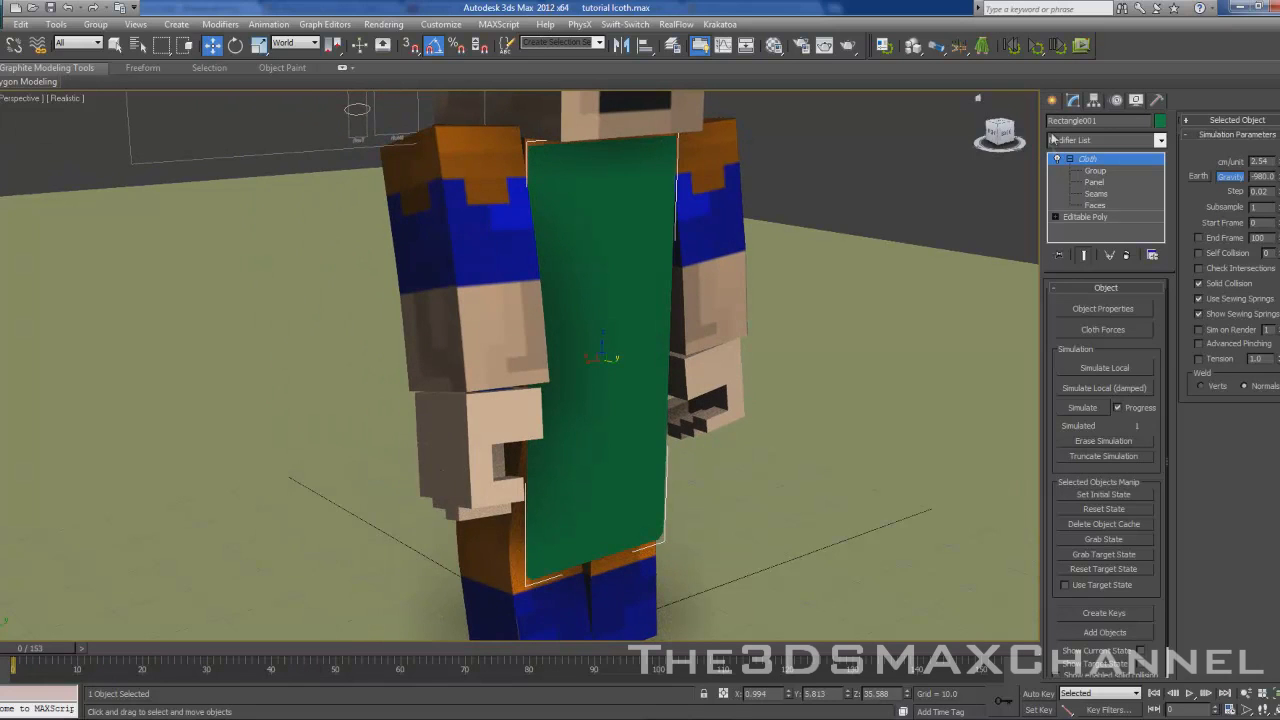
Step: Create a Wind space warp well in front of the character, raised above the floor and pointing toward it
click(1052, 100)
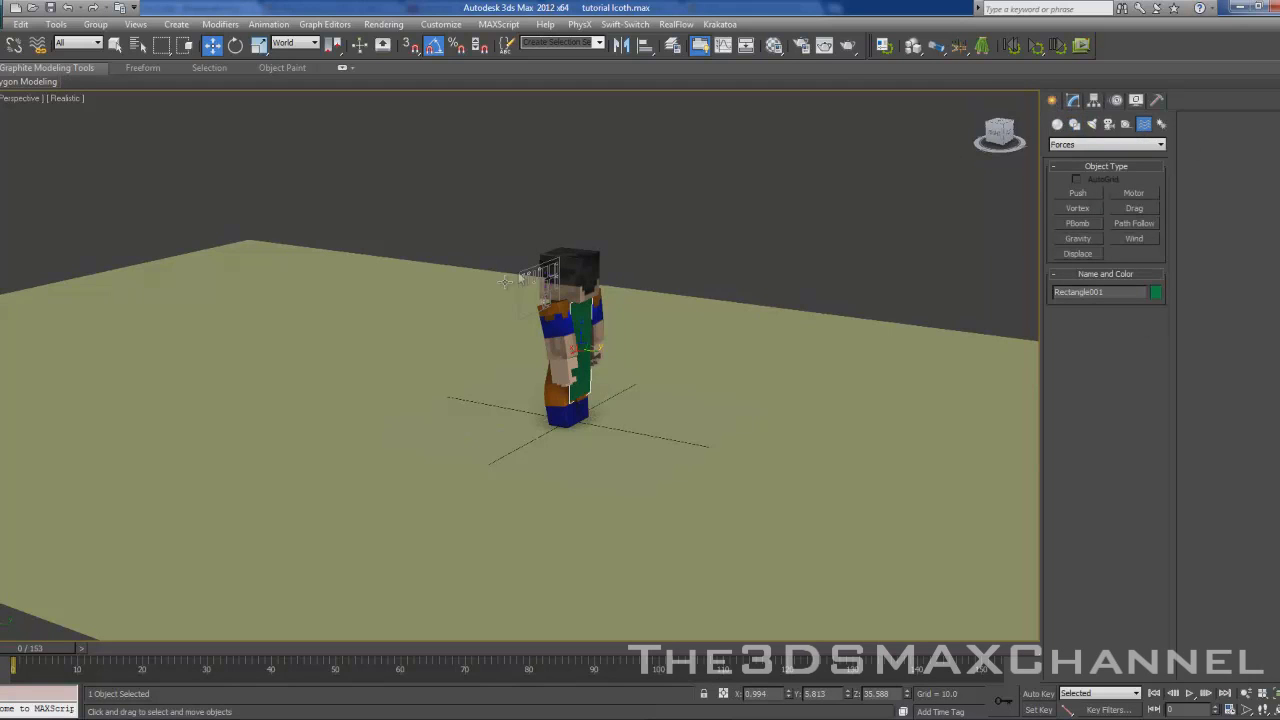
middle_drag(505, 281, 624, 250)
scroll(632, 245, up, 5)
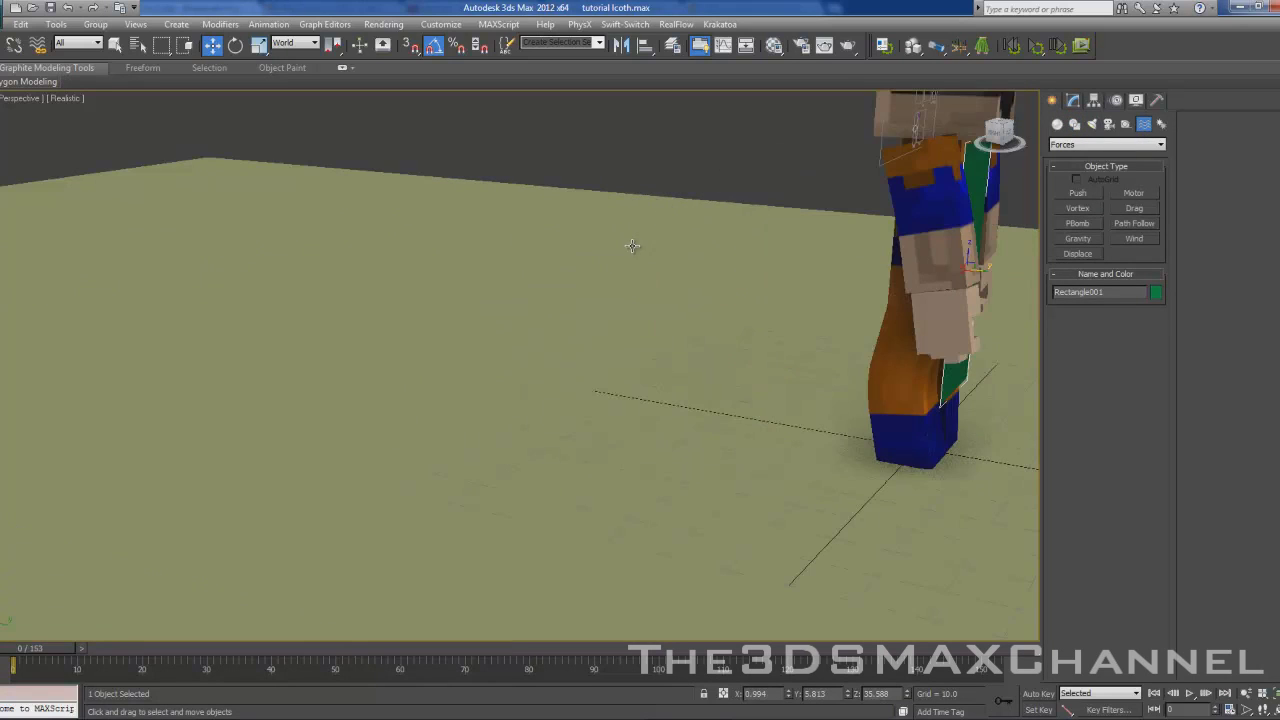
click(1133, 239)
scroll(410, 313, down, 5)
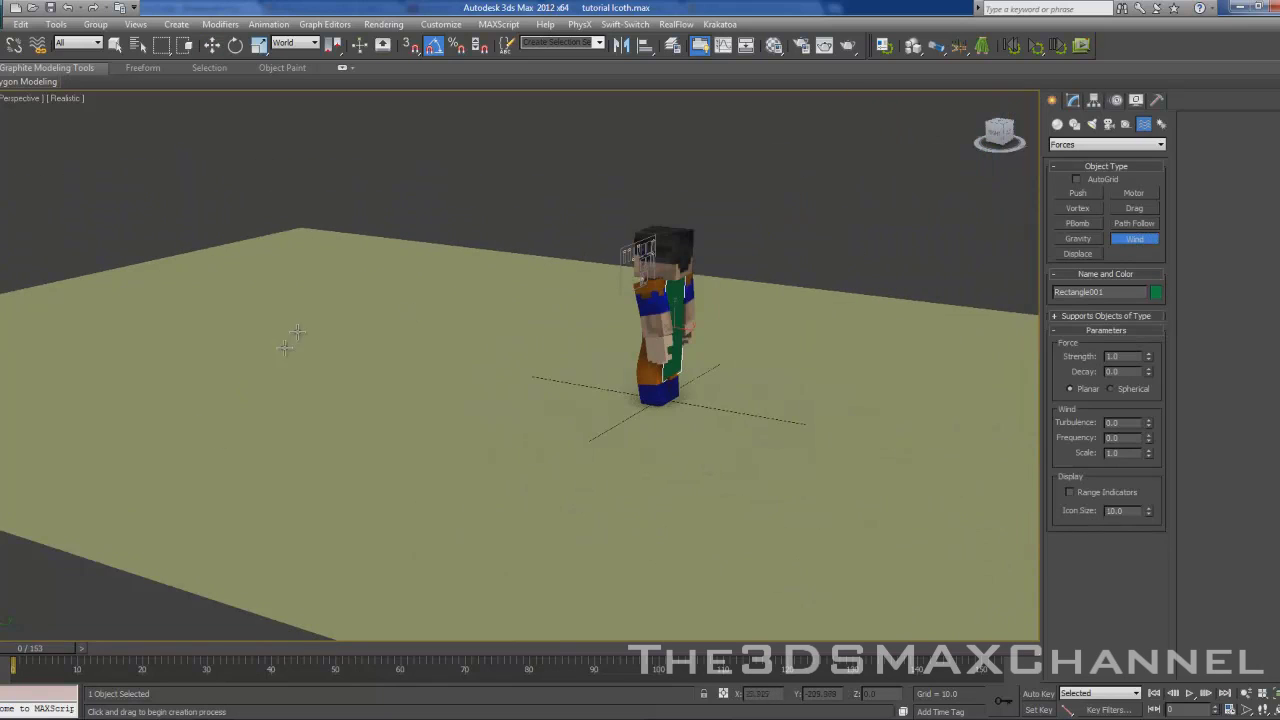
alt+middle_drag(363, 328, 430, 334)
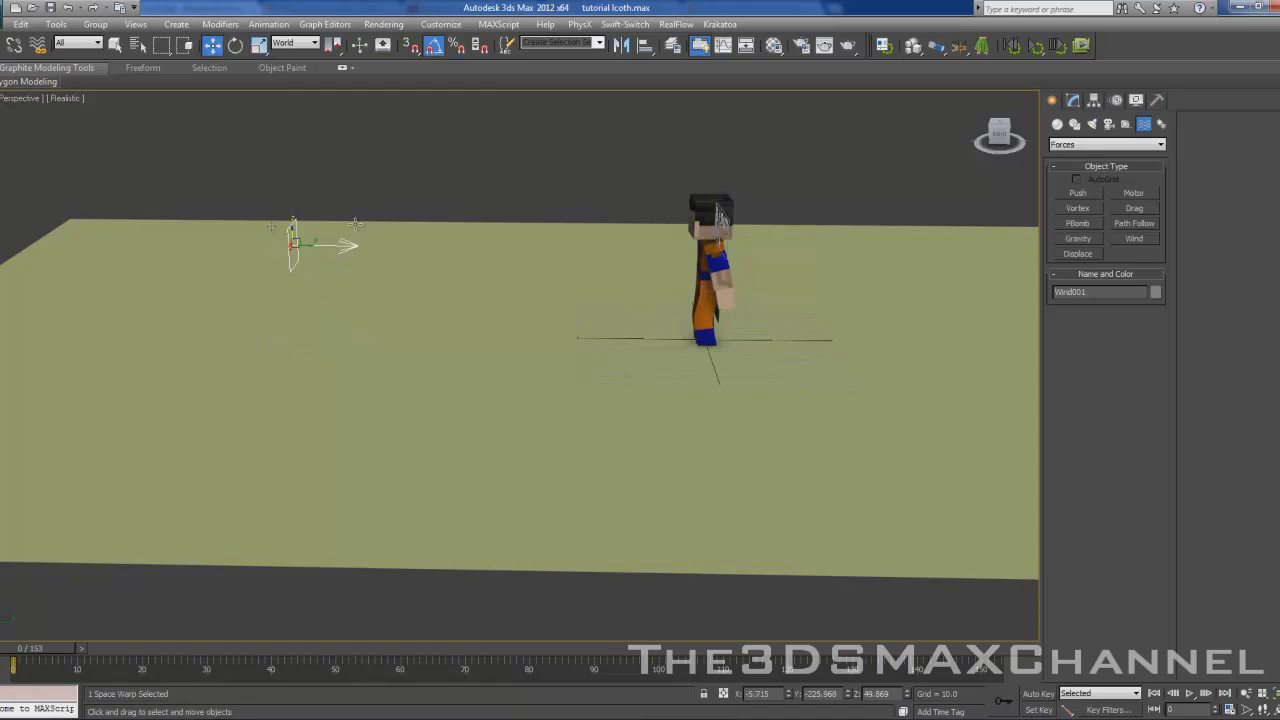
alt+middle_drag(270, 227, 658, 186)
Step: Set the wind's strength to 0.0, turbulence to 1.0 and frequency to 1.0
click(1075, 101)
middle_drag(640, 295, 715, 337)
scroll(715, 337, up, 3)
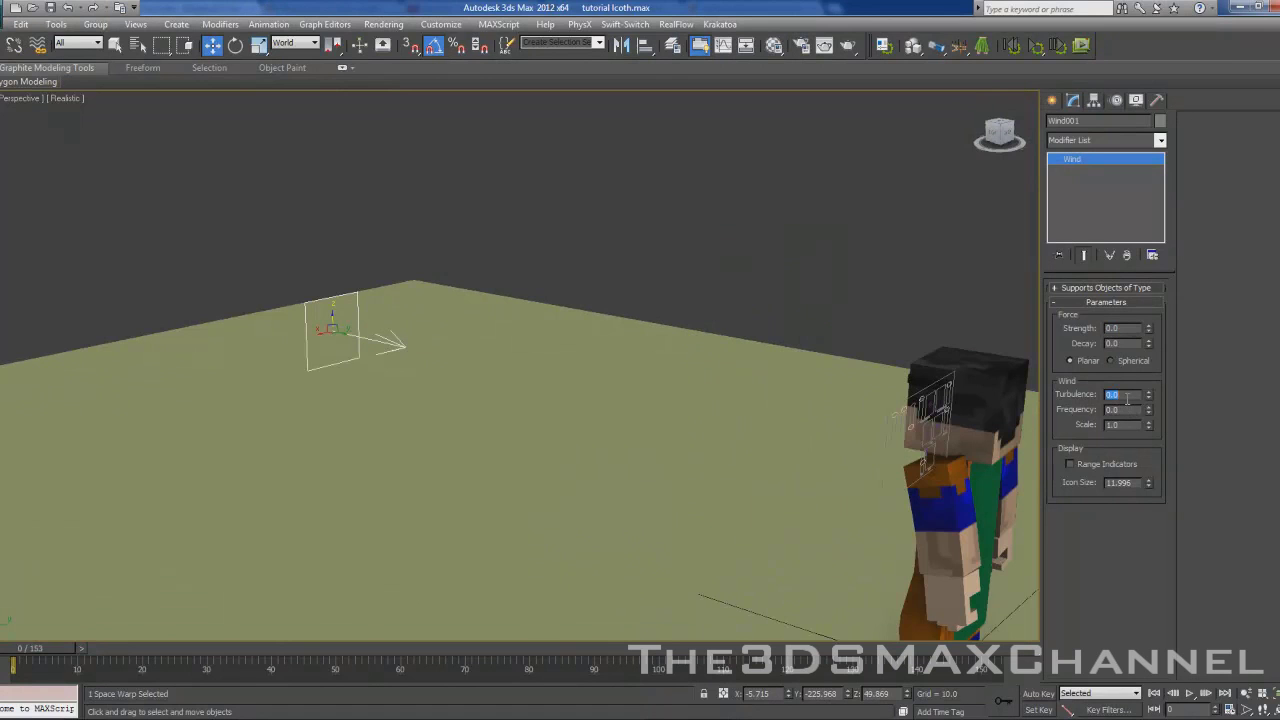
alt+middle_drag(840, 376, 924, 391)
alt+middle_drag(734, 346, 756, 342)
Step: Add the wind to the cape's forces in simulation through Cloth Forces
click(780, 374)
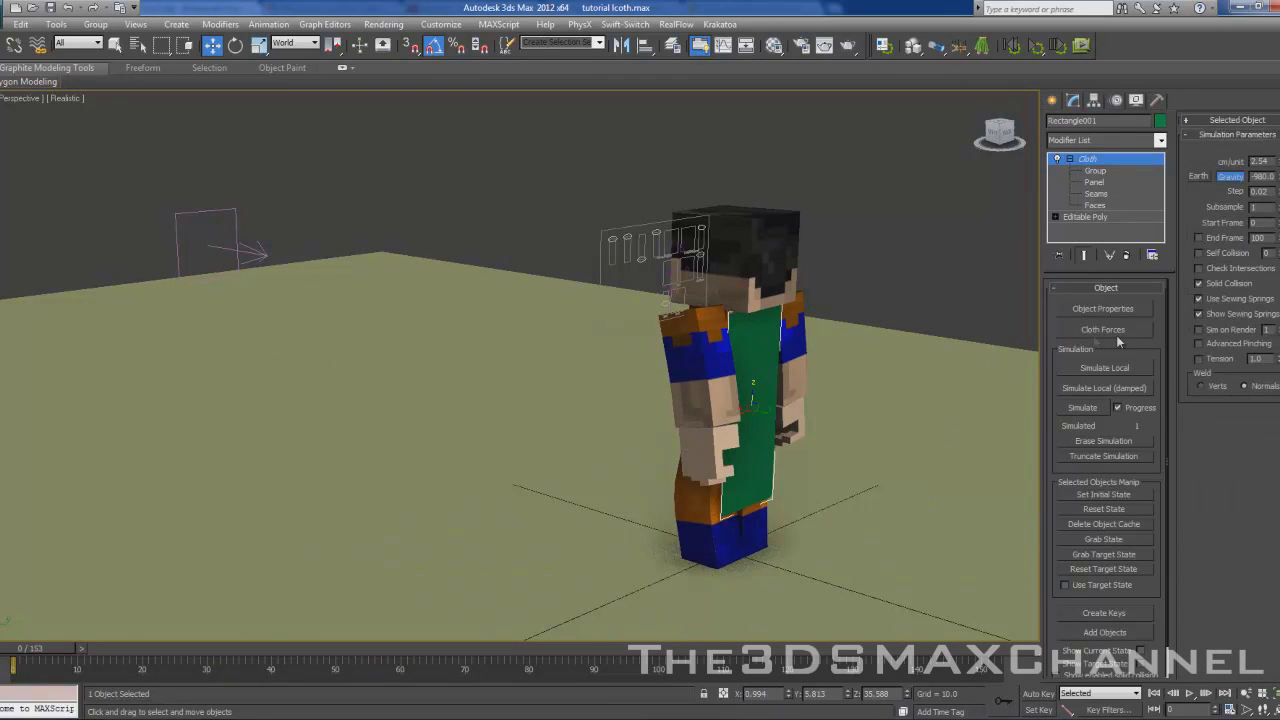
click(1104, 330)
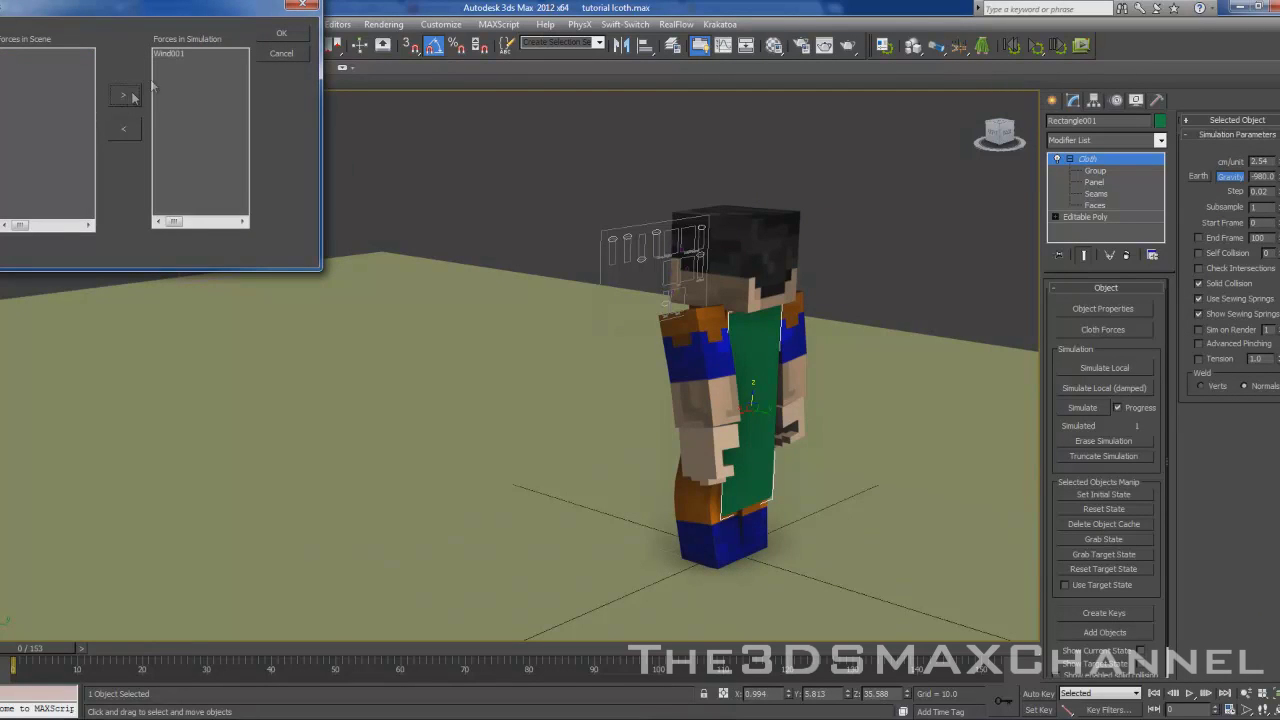
click(278, 36)
Step: Try simulating the cape with the wind applied, stop partway and erase the simulation
alt+middle_drag(919, 302, 1010, 380)
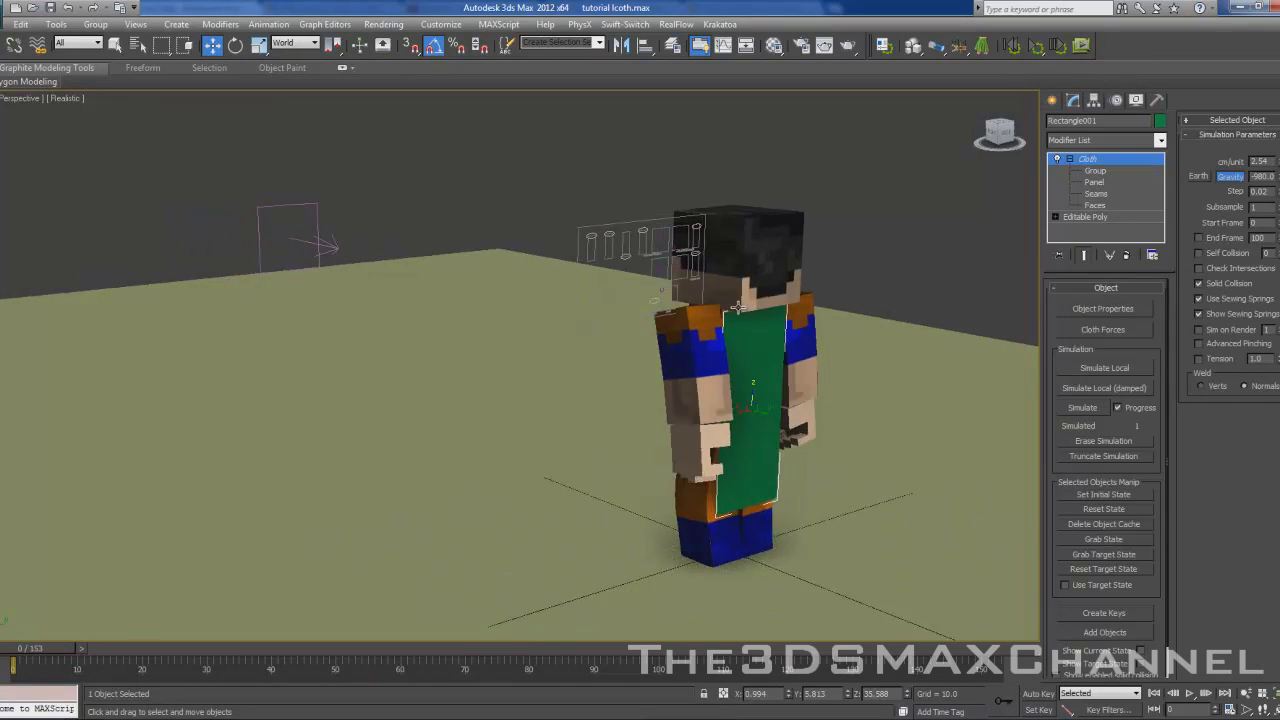
click(1083, 408)
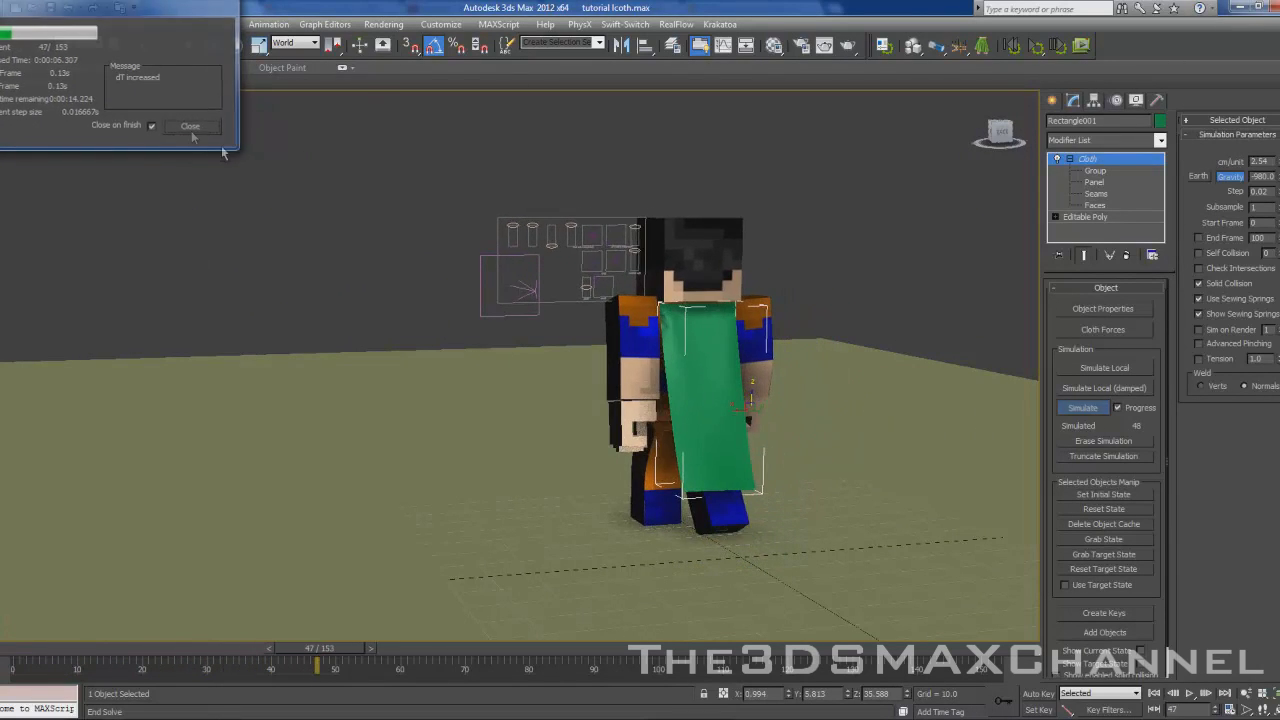
click(190, 126)
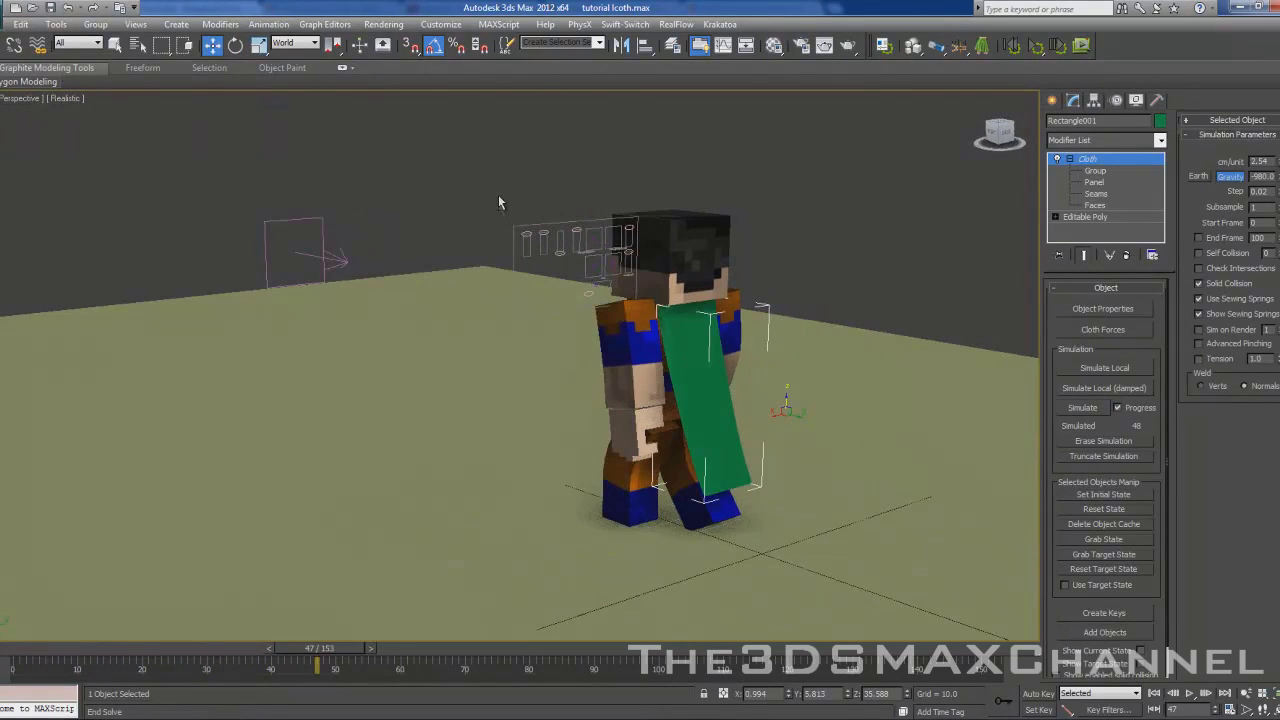
click(1093, 441)
Step: Raise the wind's strength slightly and simulate the cape again from frame 0
click(305, 255)
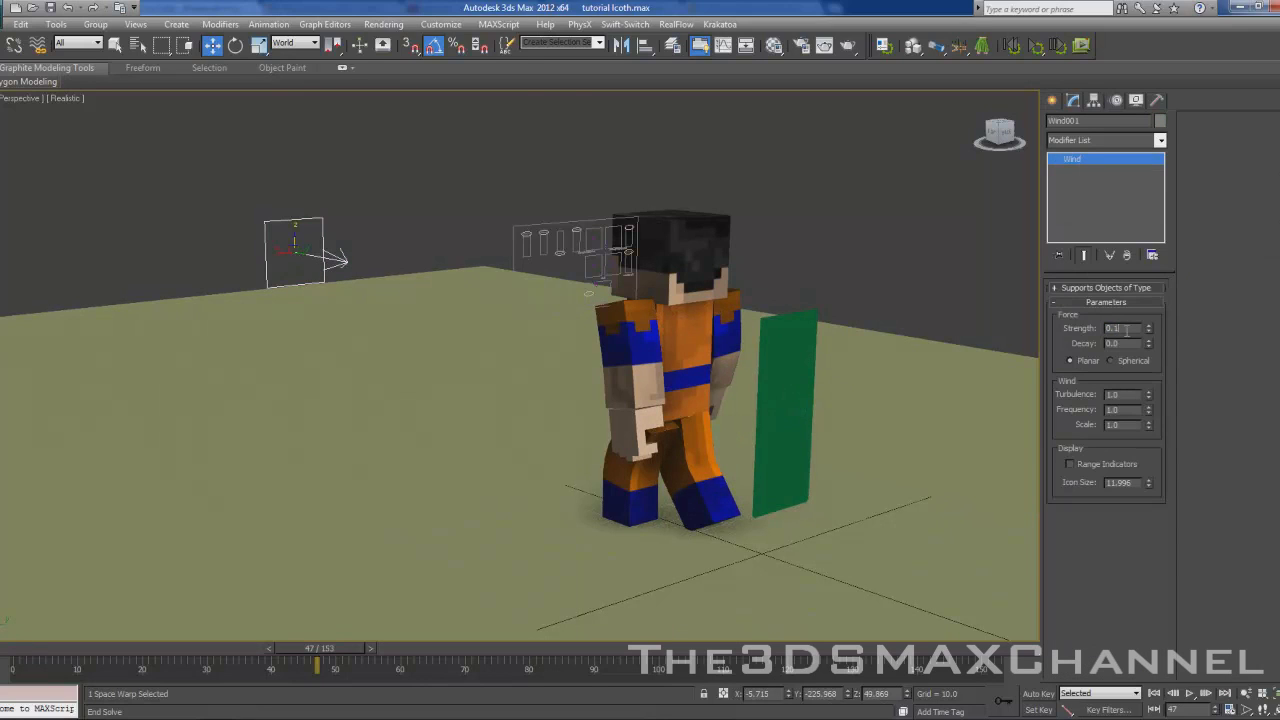
key(Home)
click(810, 413)
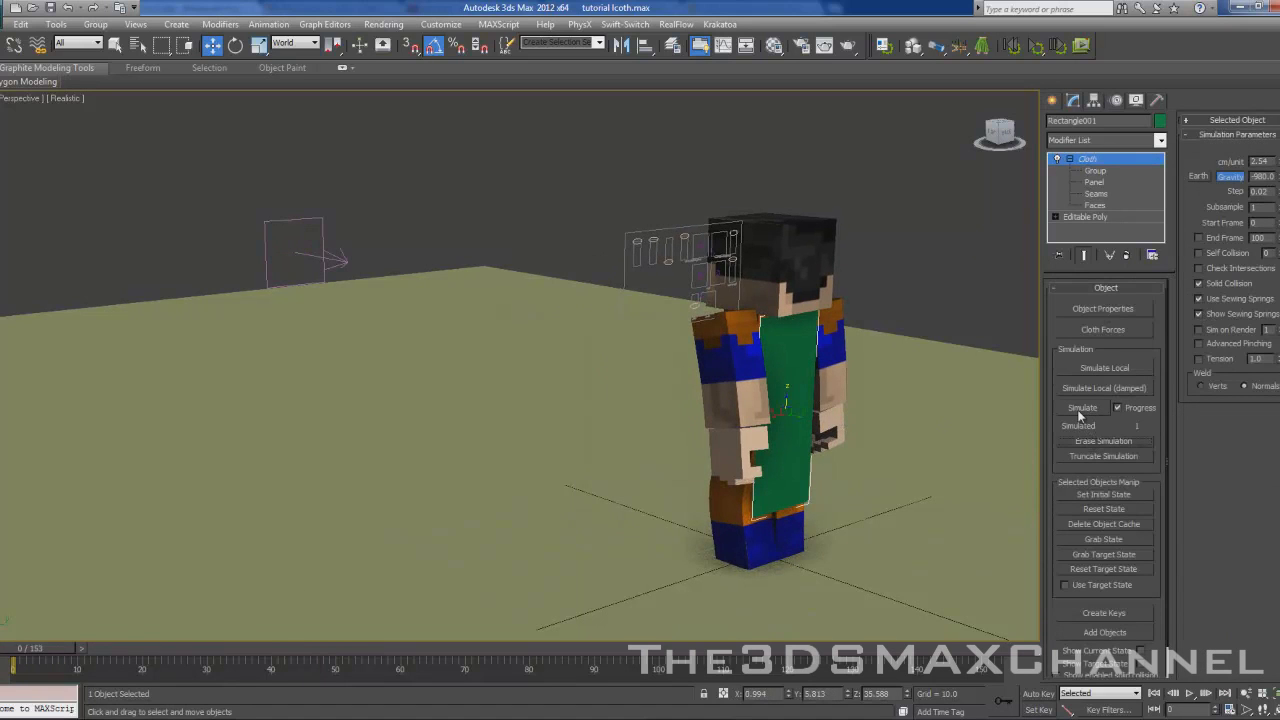
click(1080, 408)
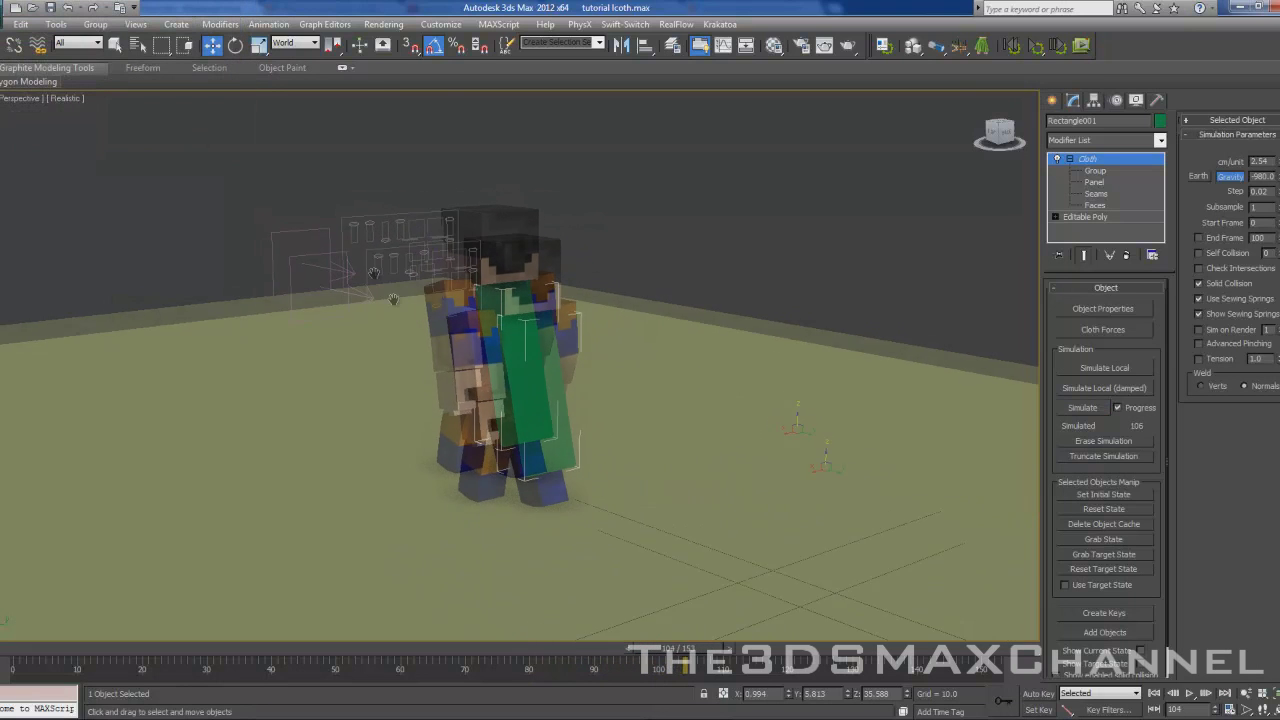
Step: Examine the simulated cape up close at frames 104 and 53, especially where it passes the arms
scroll(394, 299, up, 10)
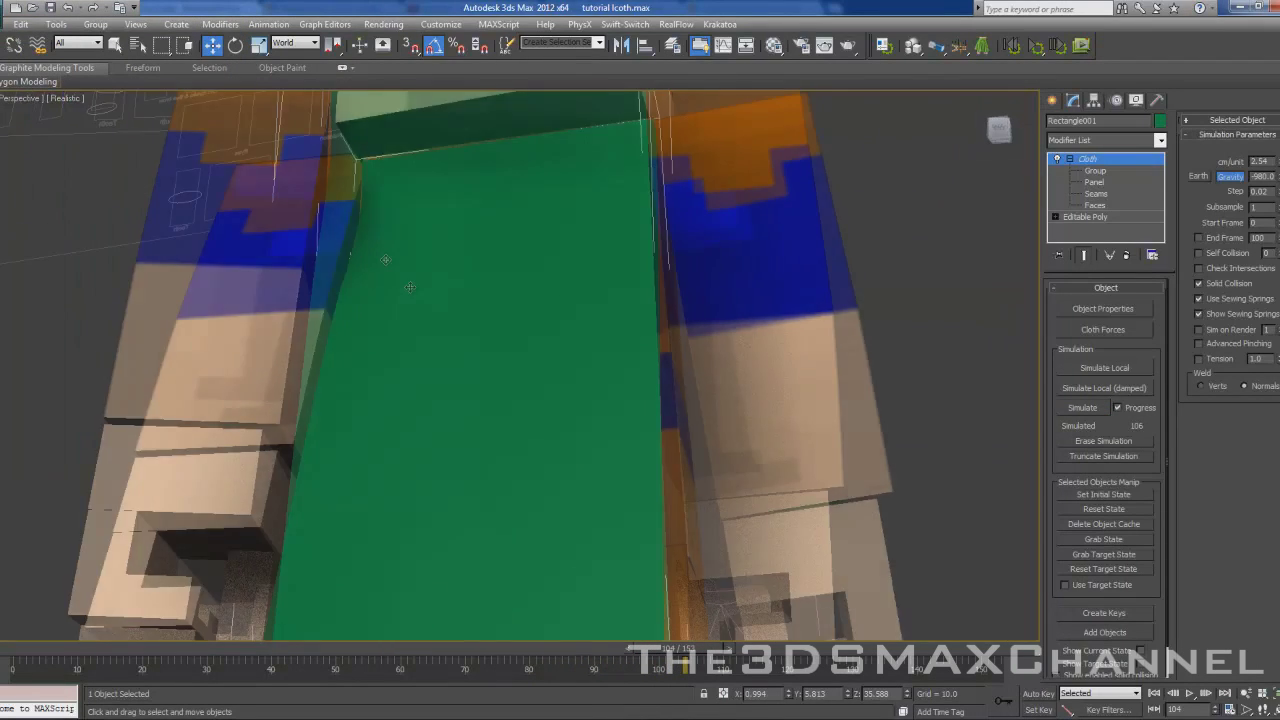
alt+middle_drag(410, 287, 489, 432)
scroll(480, 400, down, 10)
scroll(480, 403, up, 3)
scroll(489, 432, up, 5)
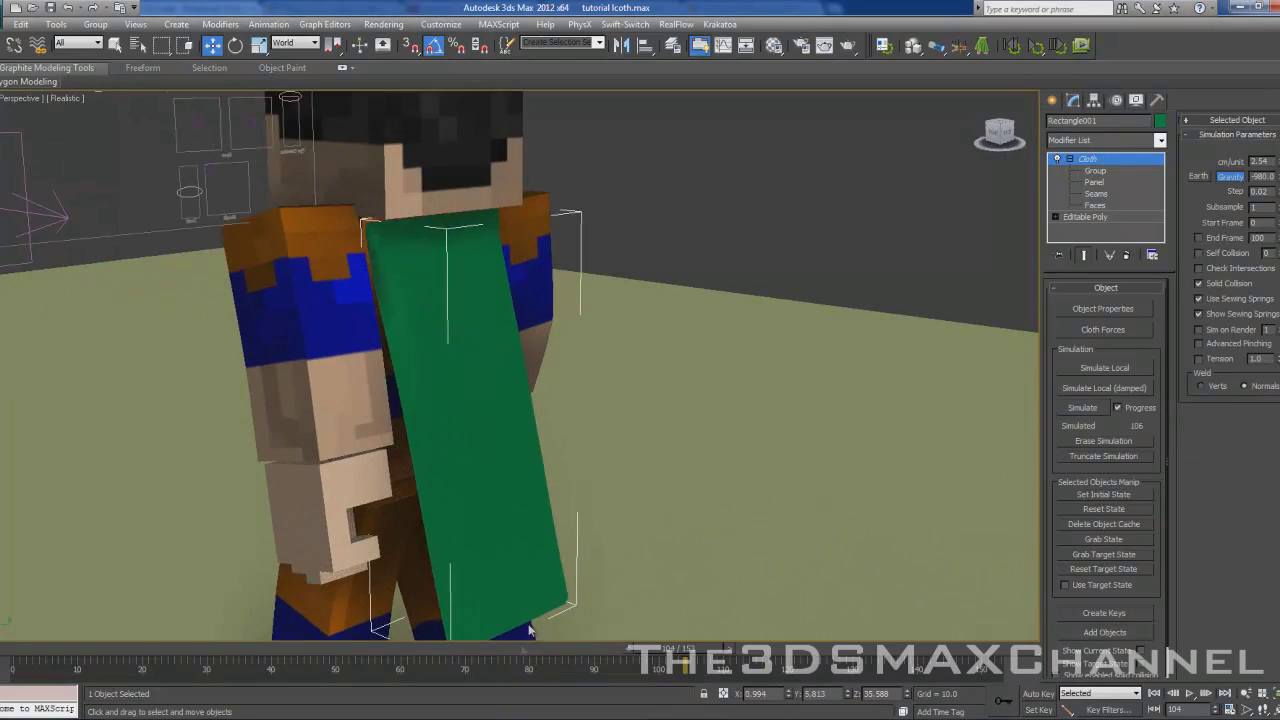
scroll(557, 557, up, 5)
scroll(361, 352, down, 6)
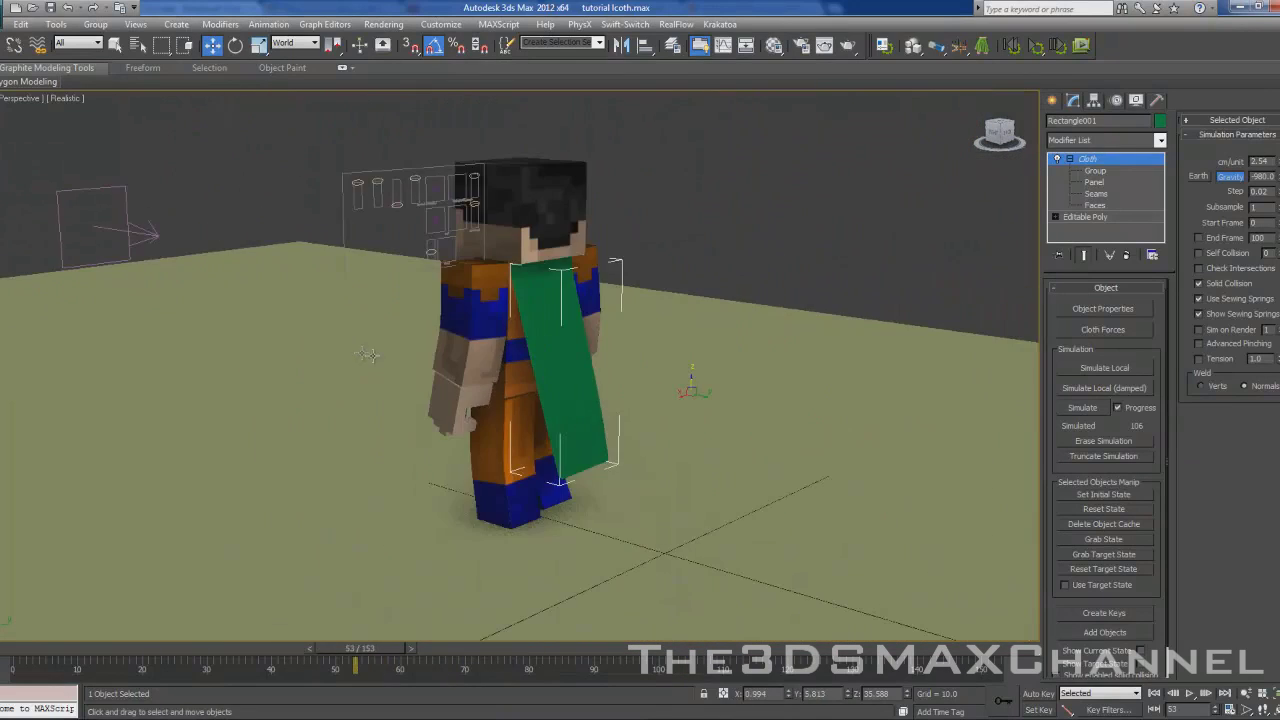
scroll(361, 352, up, 6)
scroll(516, 363, down, 3)
alt+middle_drag(516, 363, 523, 342)
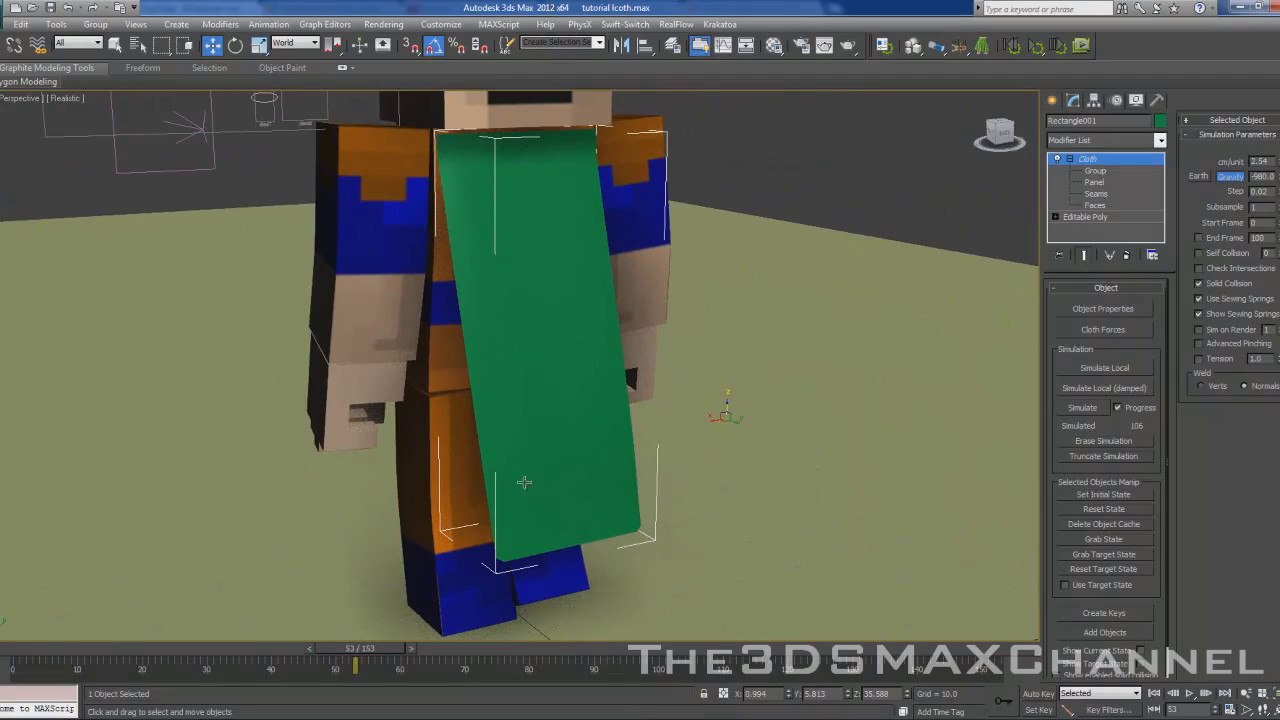
Step: Scrub through the animation from several angles to check how the cape swings behind the walking character
drag(355, 649, 535, 652)
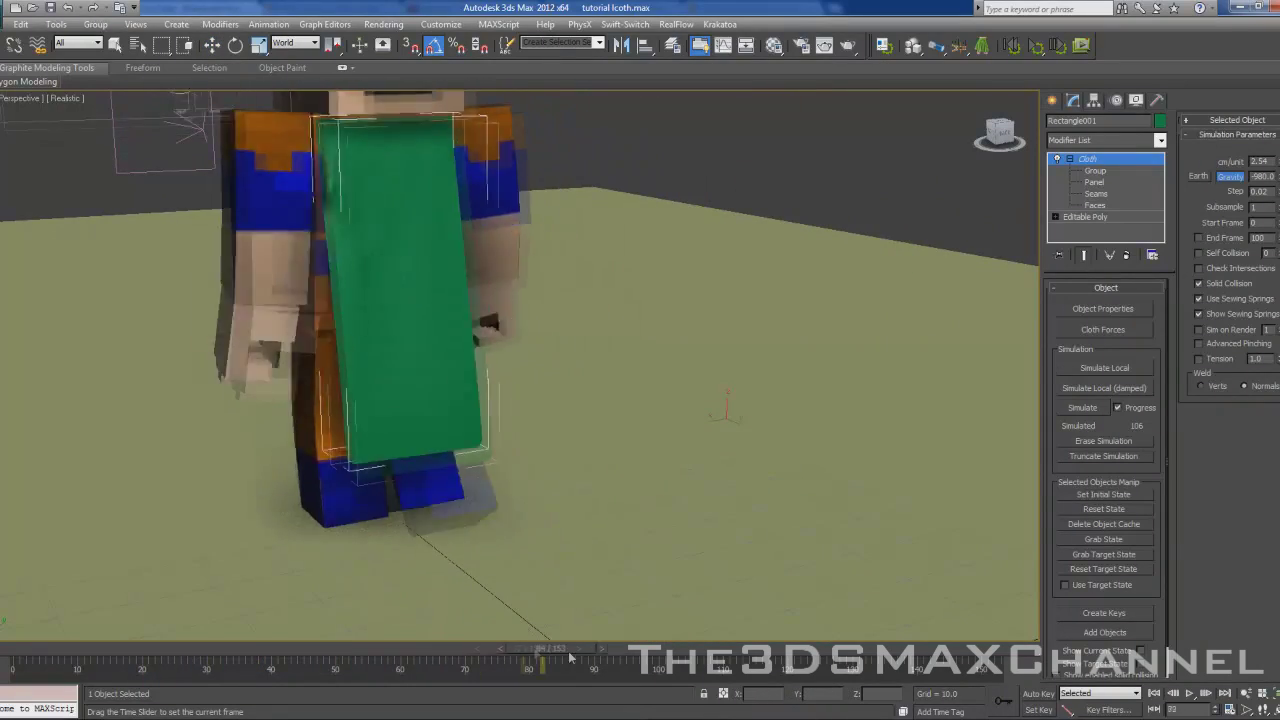
mouse_move(732, 662)
mouse_down()
mouse_move(330, 662)
mouse_move(233, 685)
mouse_move(735, 690)
mouse_move(311, 718)
mouse_move(149, 711)
mouse_move(840, 716)
mouse_move(90, 716)
mouse_up()
key(F4)
key(F4)
alt+middle_drag(618, 521, 745, 495)
scroll(727, 482, up, 5)
scroll(727, 482, down, 5)
scroll(690, 480, up, 3)
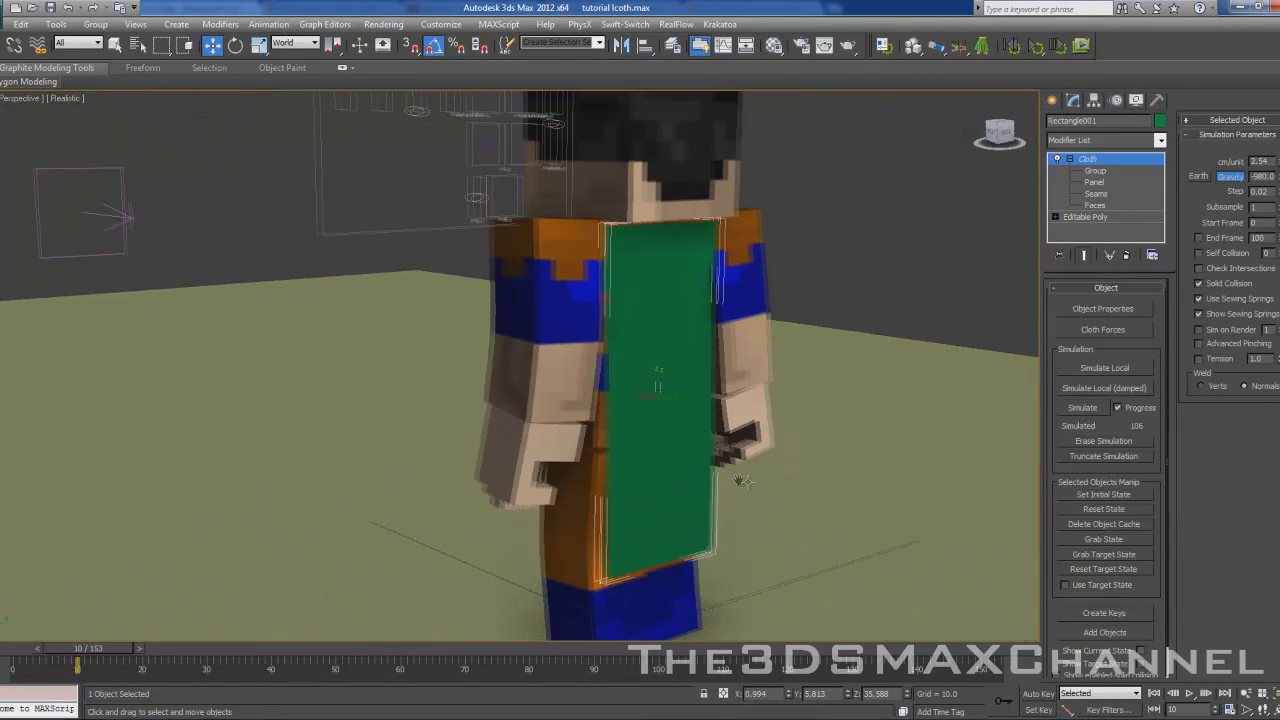
drag(212, 655, 465, 658)
key(w)
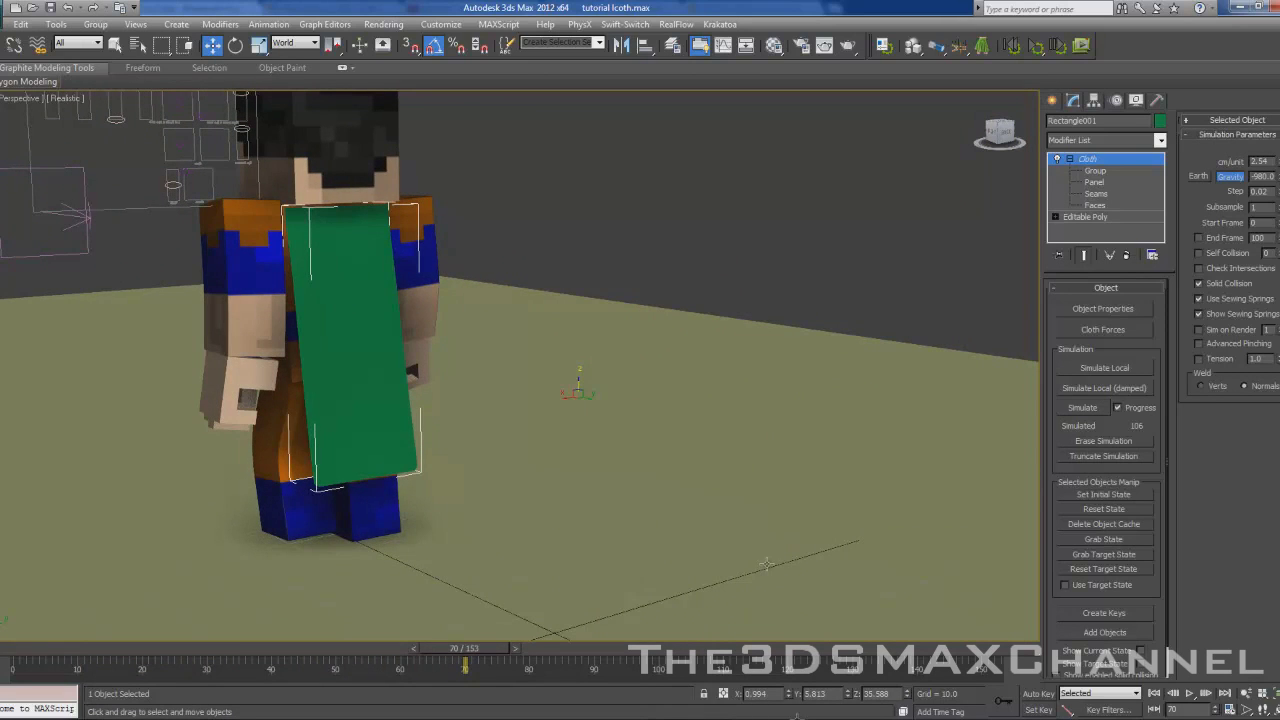
Step: Create a small box at the character's feet, about 5.05 long, 4.57 wide and 3.5 high
alt+middle_drag(766, 565, 749, 477)
scroll(469, 354, down, 3)
alt+middle_drag(525, 376, 700, 387)
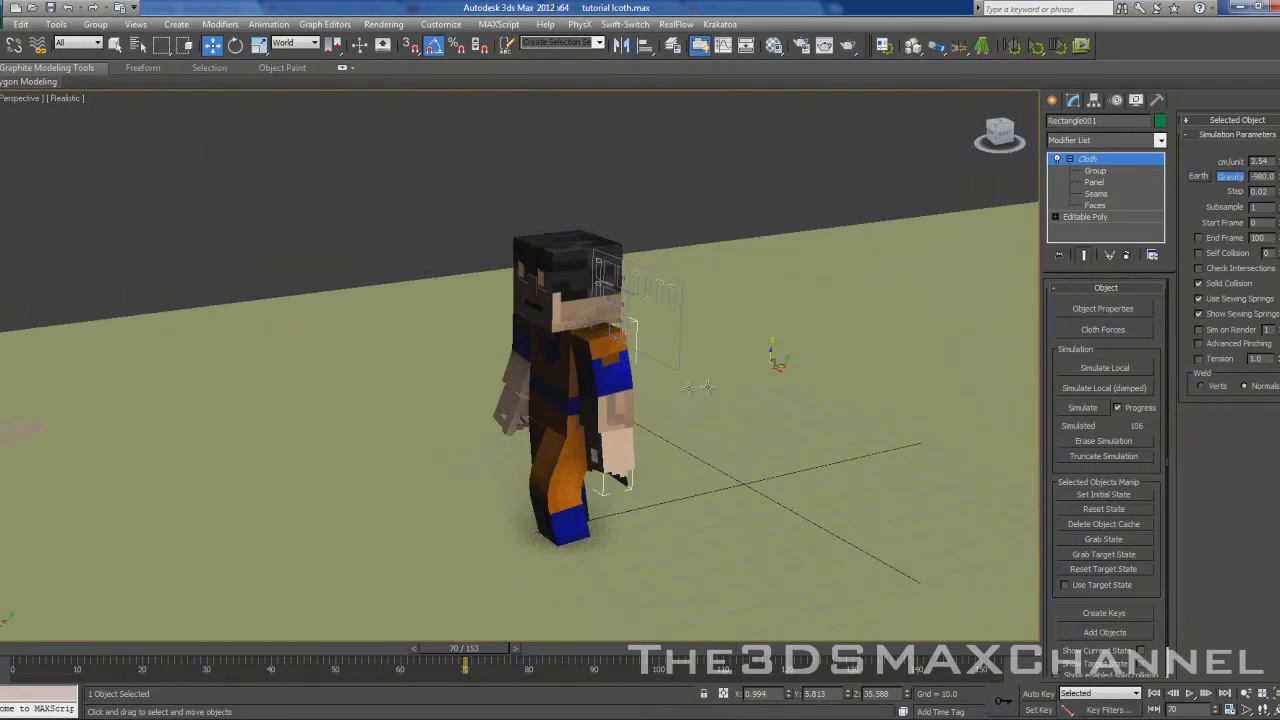
mouse_move(440, 390)
alt+middle_down()
mouse_move(603, 383)
mouse_move(441, 410)
alt+middle_up()
scroll(441, 410, up, 4)
scroll(521, 402, down, 3)
middle_drag(471, 421, 529, 399)
click(1052, 100)
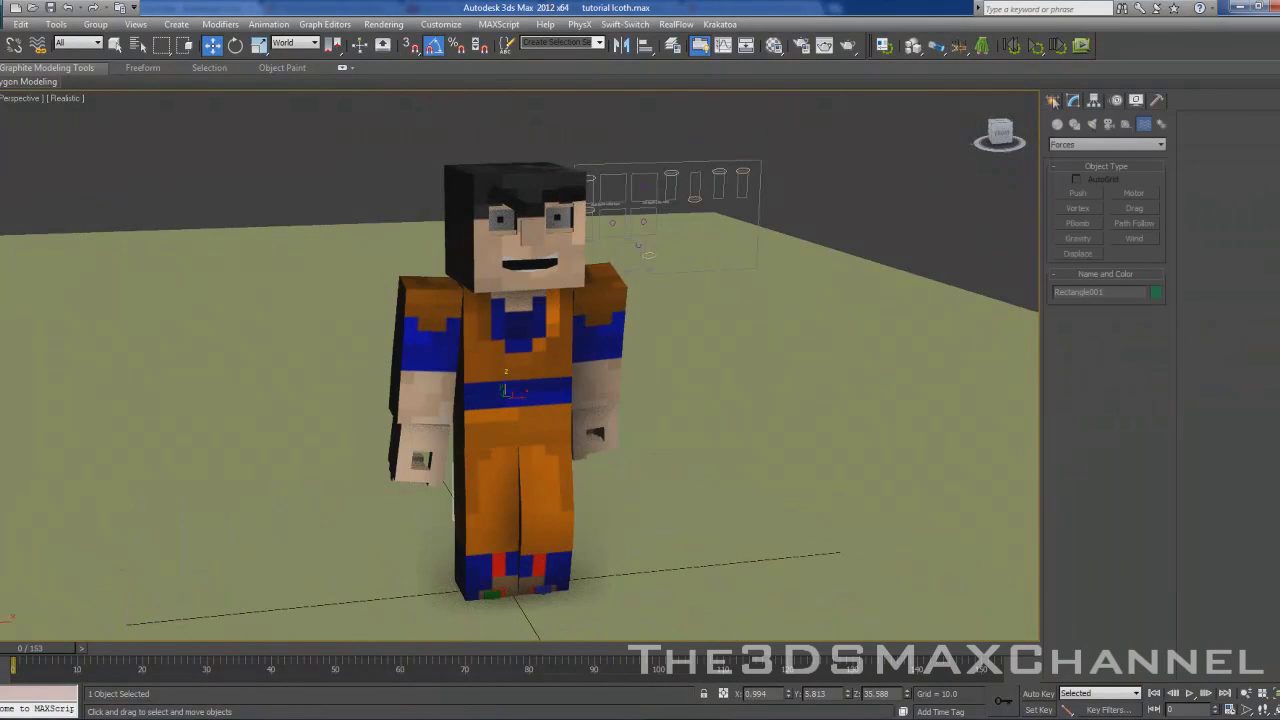
click(1057, 124)
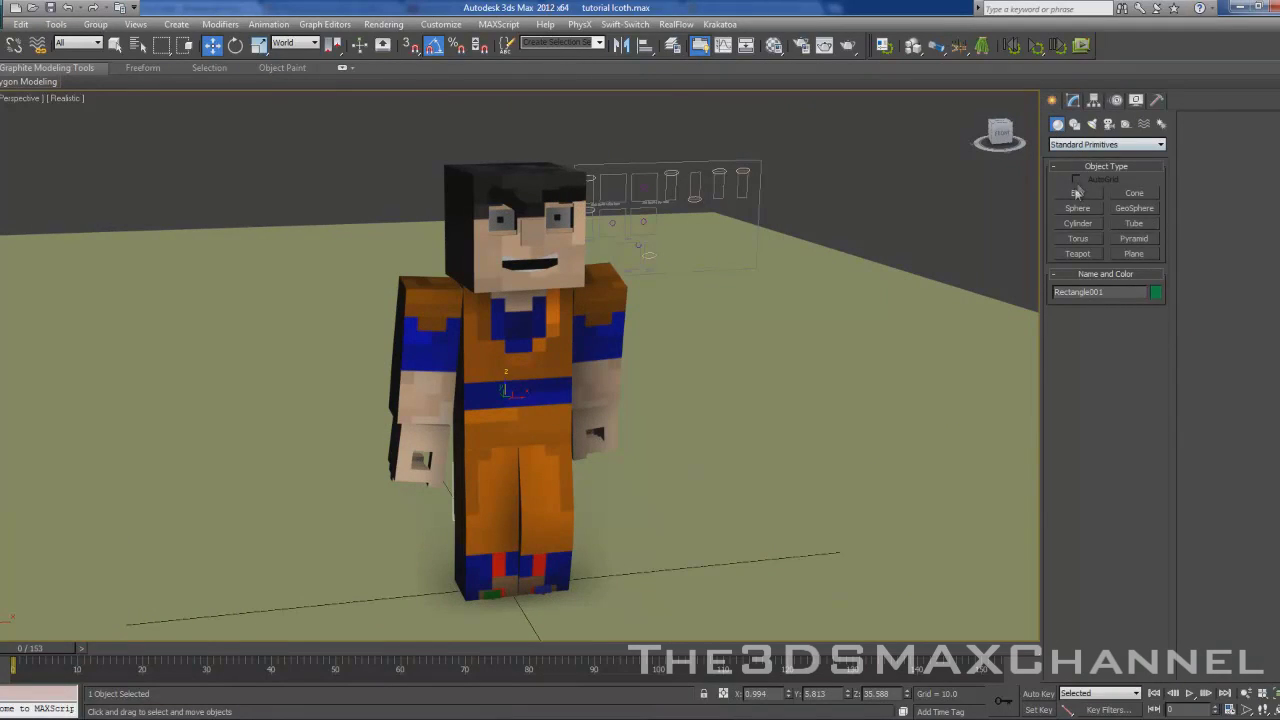
click(1077, 193)
drag(545, 591, 553, 601)
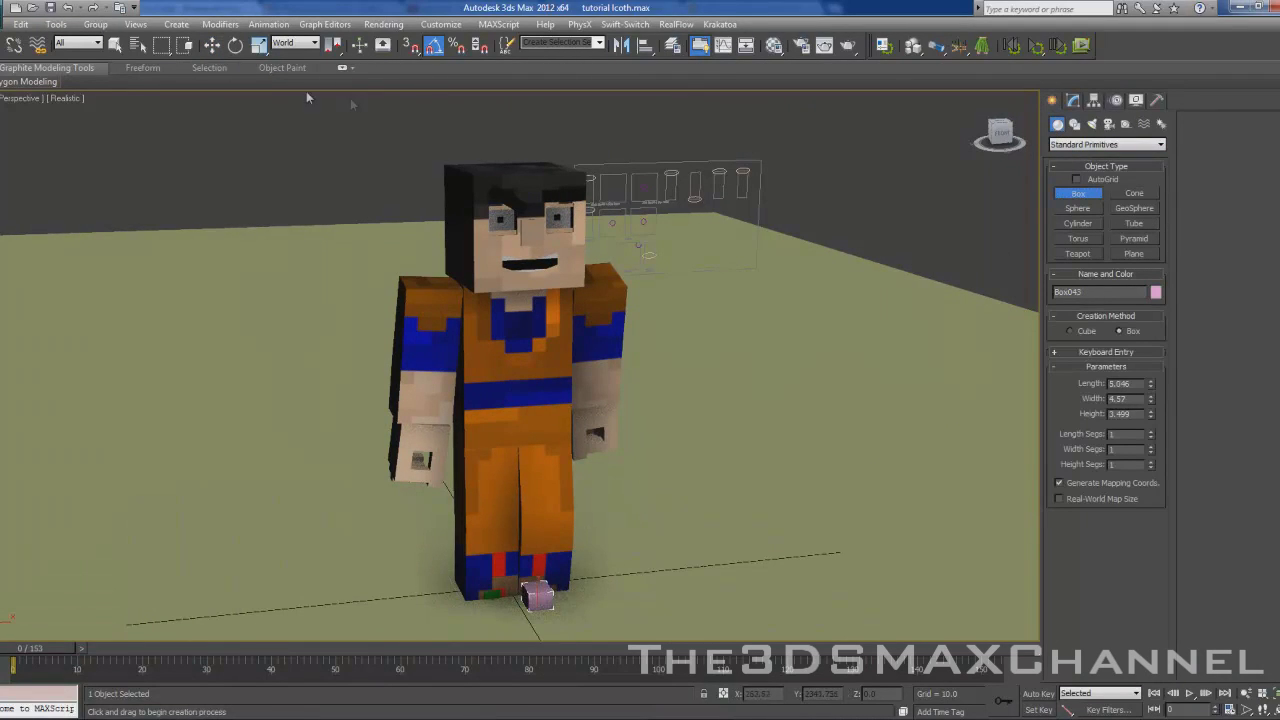
Step: Move the small box up to the character's chin, to a height of about 58.8, and centre it on the face
key(w)
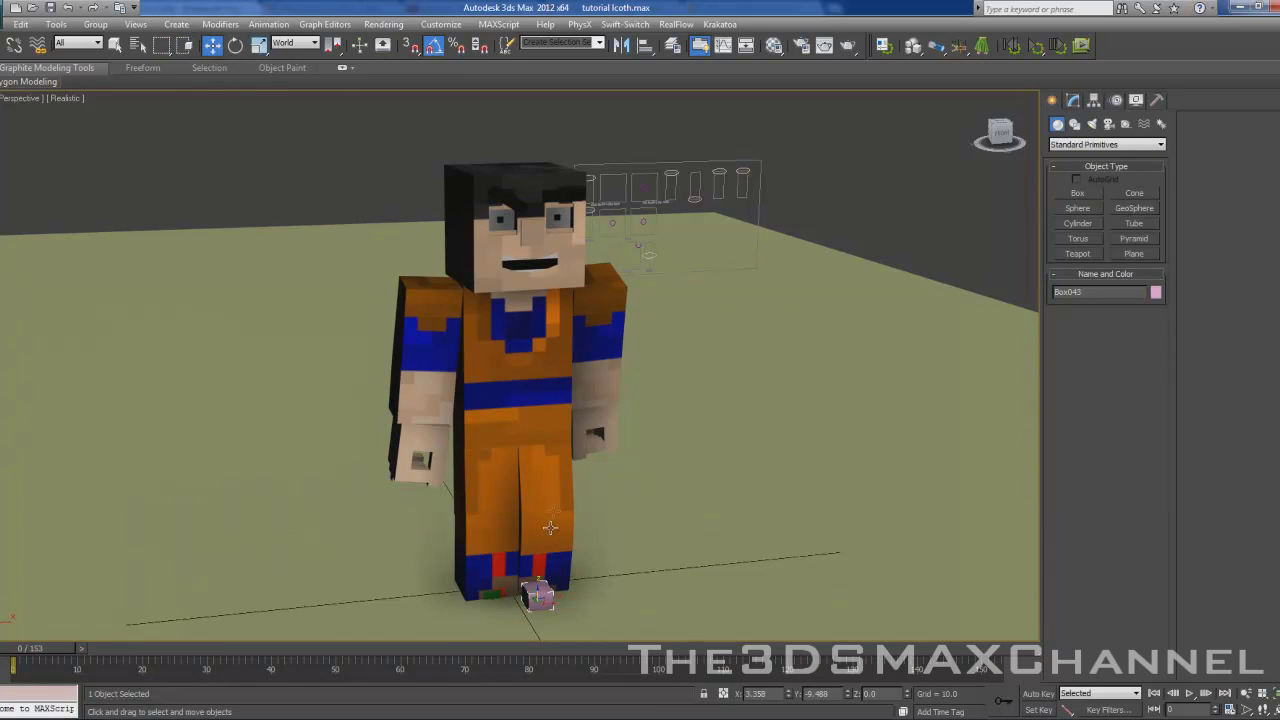
drag(536, 592, 535, 285)
scroll(535, 285, up, 5)
alt+middle_drag(485, 390, 469, 351)
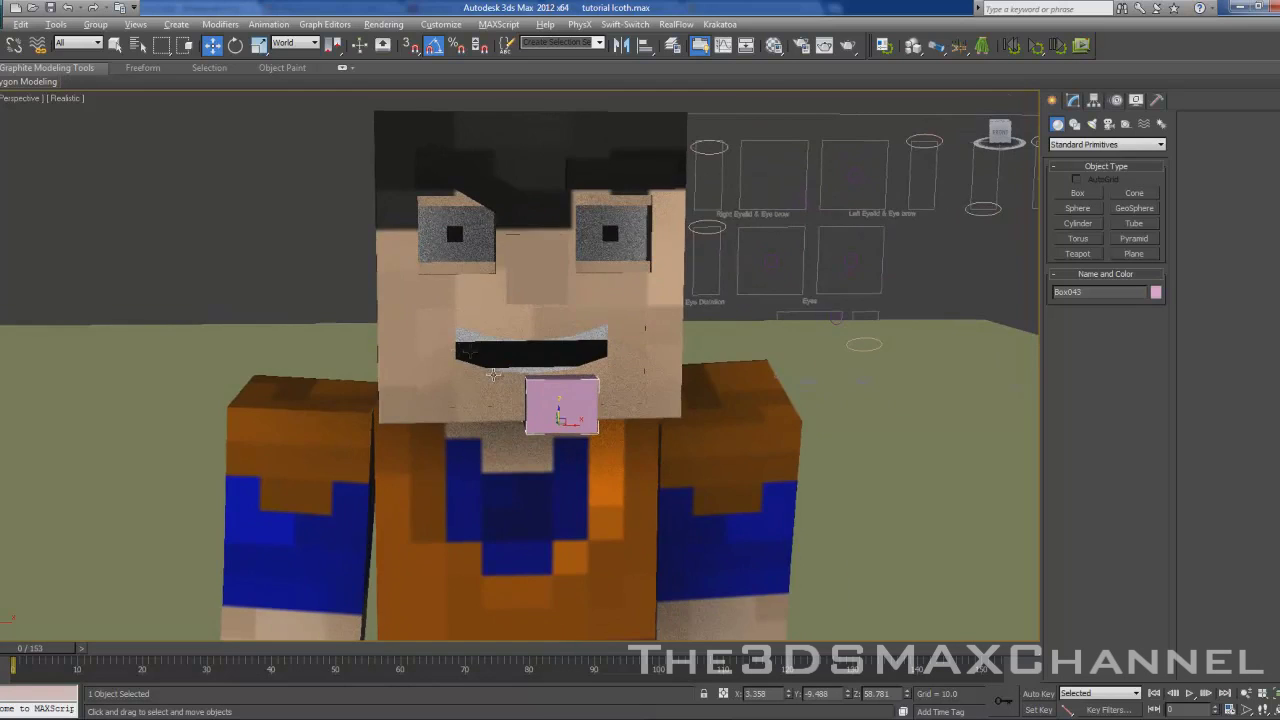
scroll(482, 364, up, 3)
drag(594, 456, 530, 455)
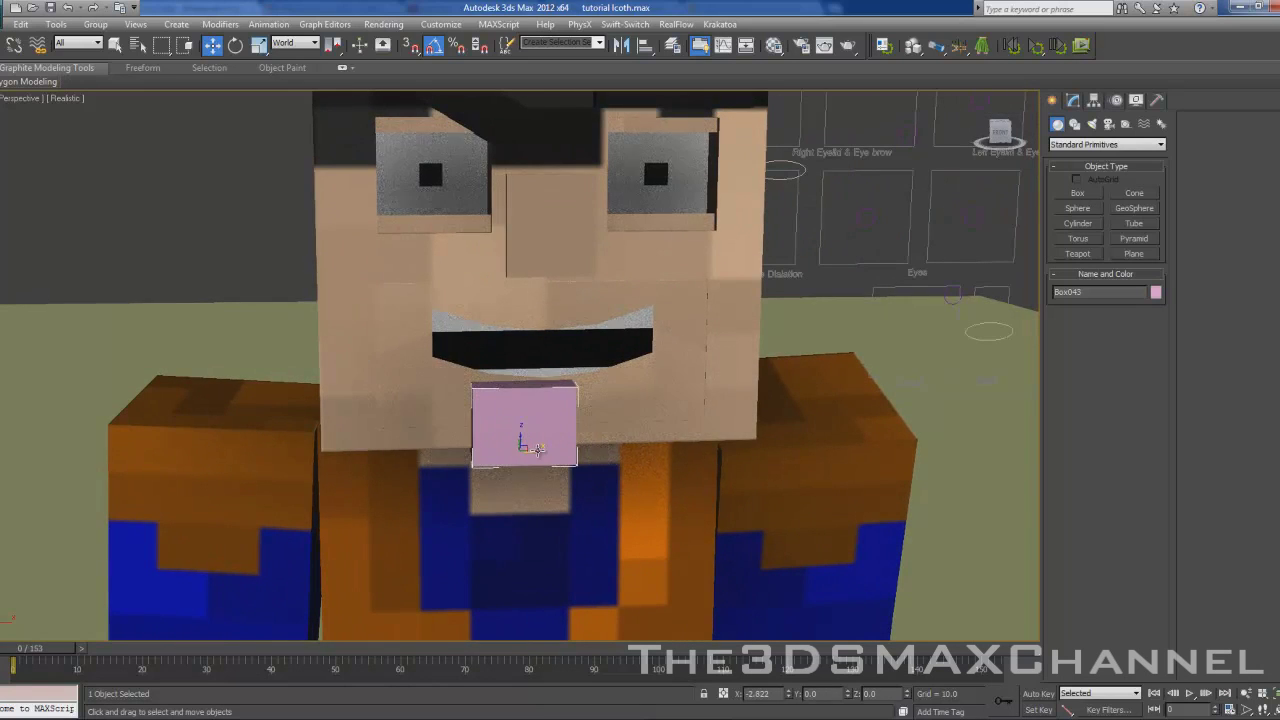
scroll(536, 394, up, 4)
scroll(536, 394, down, 5)
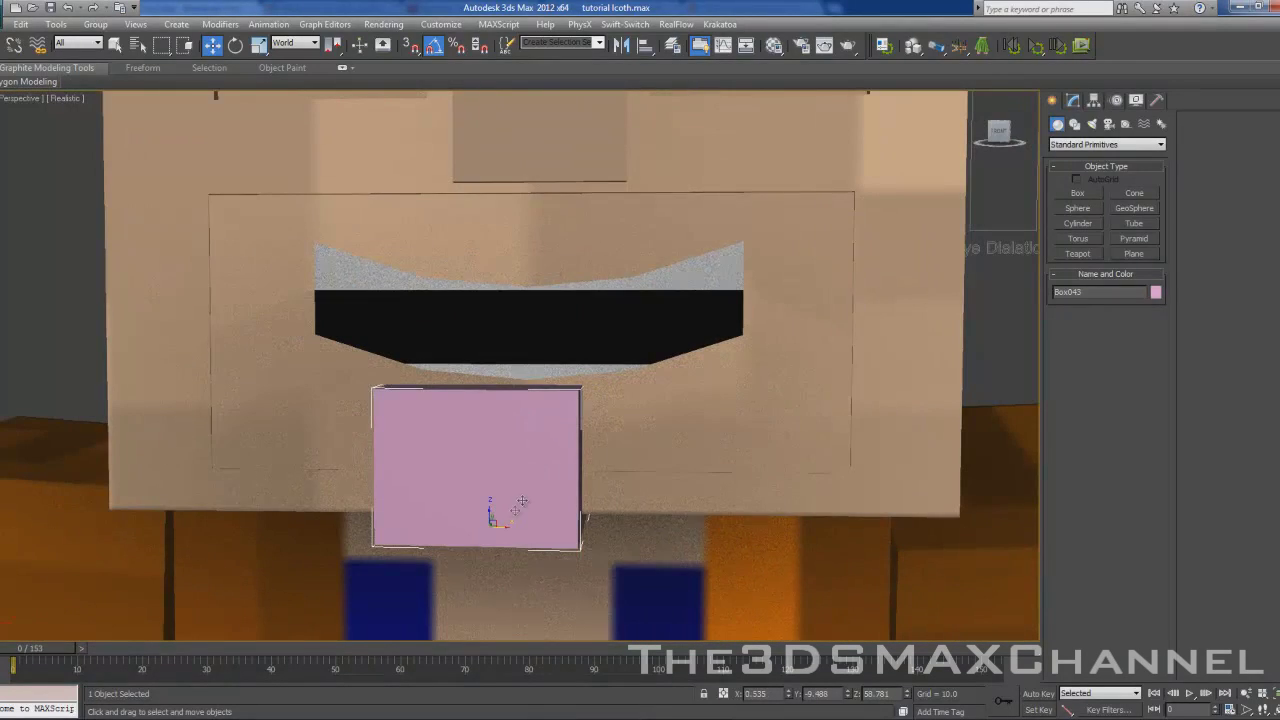
drag(505, 530, 548, 530)
scroll(583, 466, down, 5)
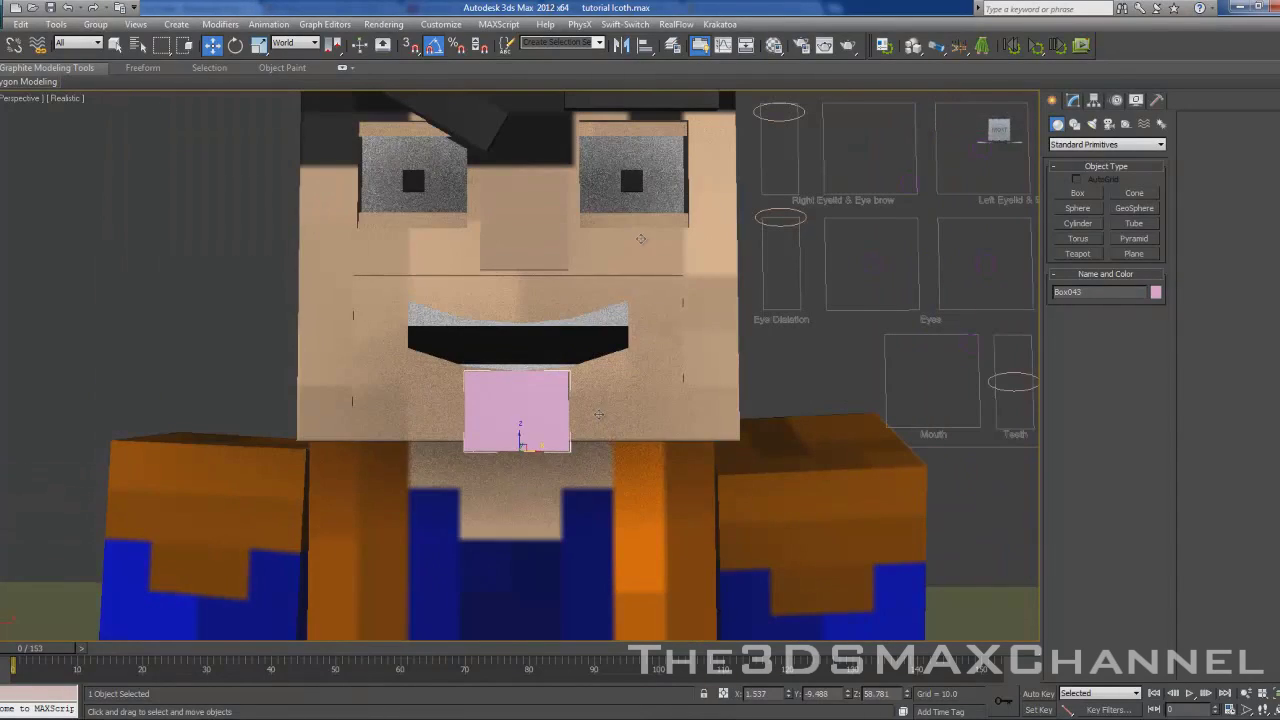
Step: Align the small box's position to the nose by pivot point, and lower it to the chin at a height of about 57.7
click(643, 46)
click(497, 236)
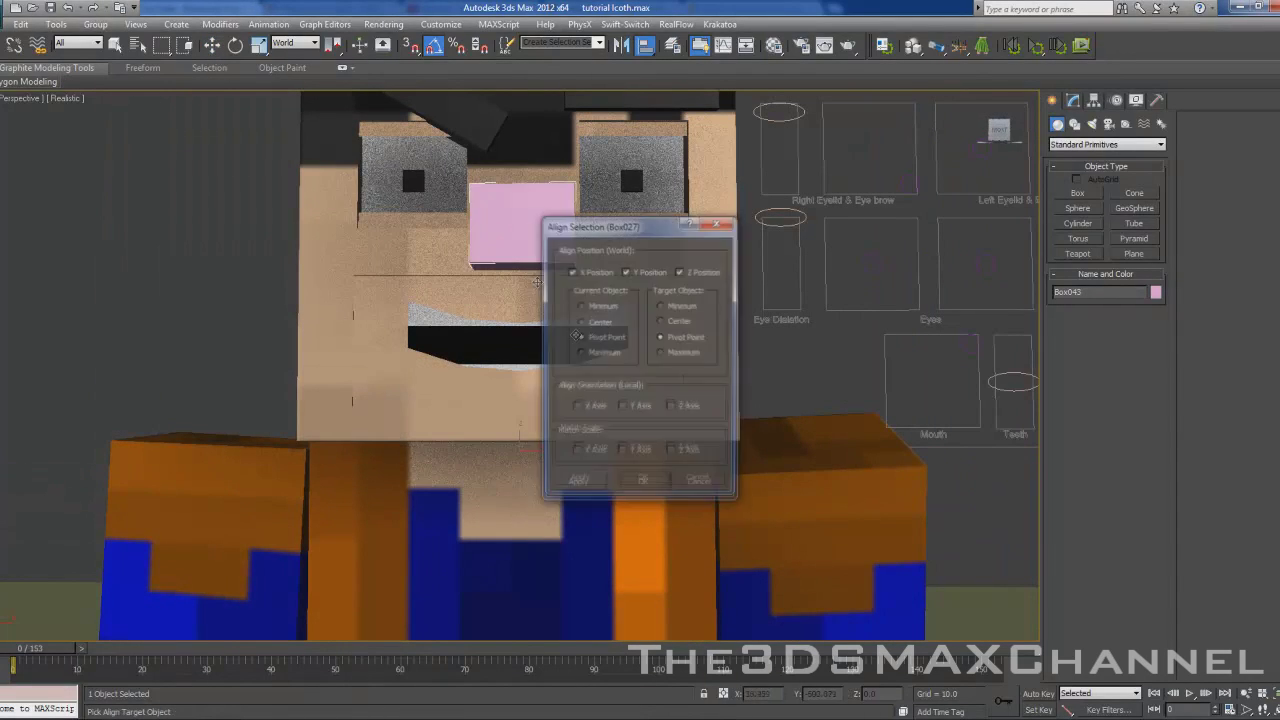
key(Return)
drag(524, 256, 520, 448)
Step: Thin the chin box by setting its length to 0.4
alt+middle_drag(520, 448, 618, 350)
click(1073, 101)
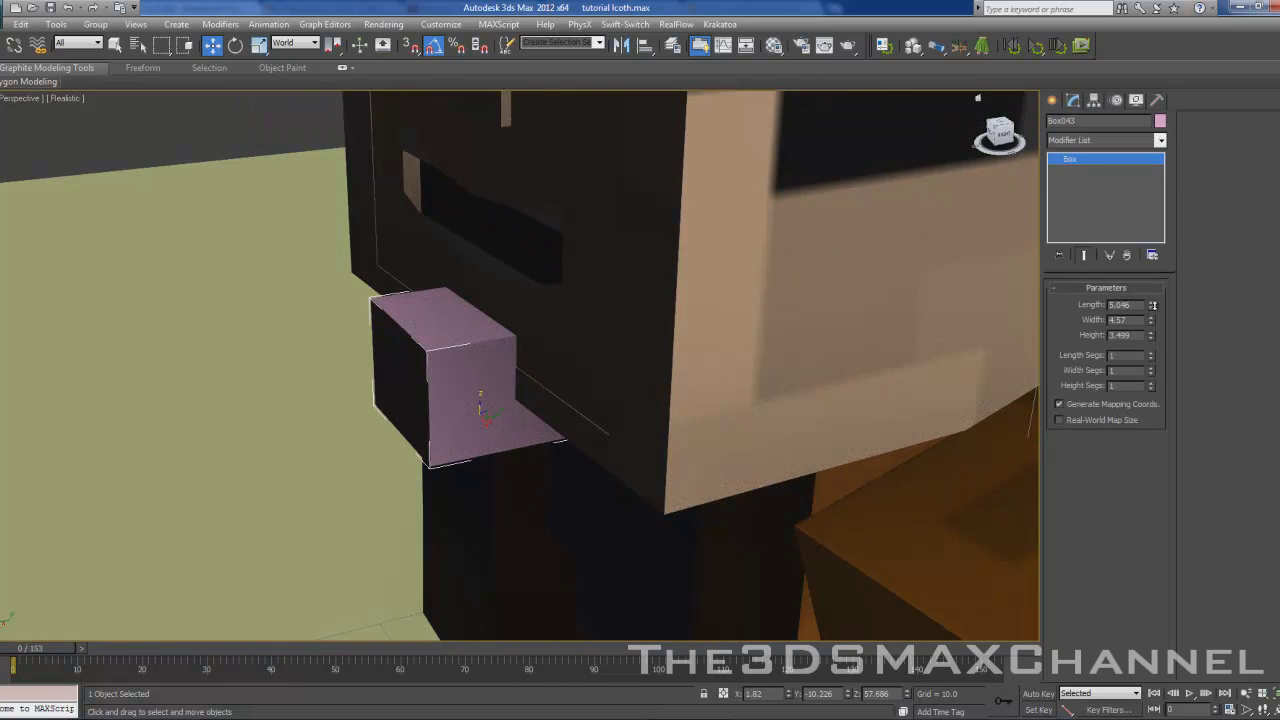
drag(1152, 304, 1152, 340)
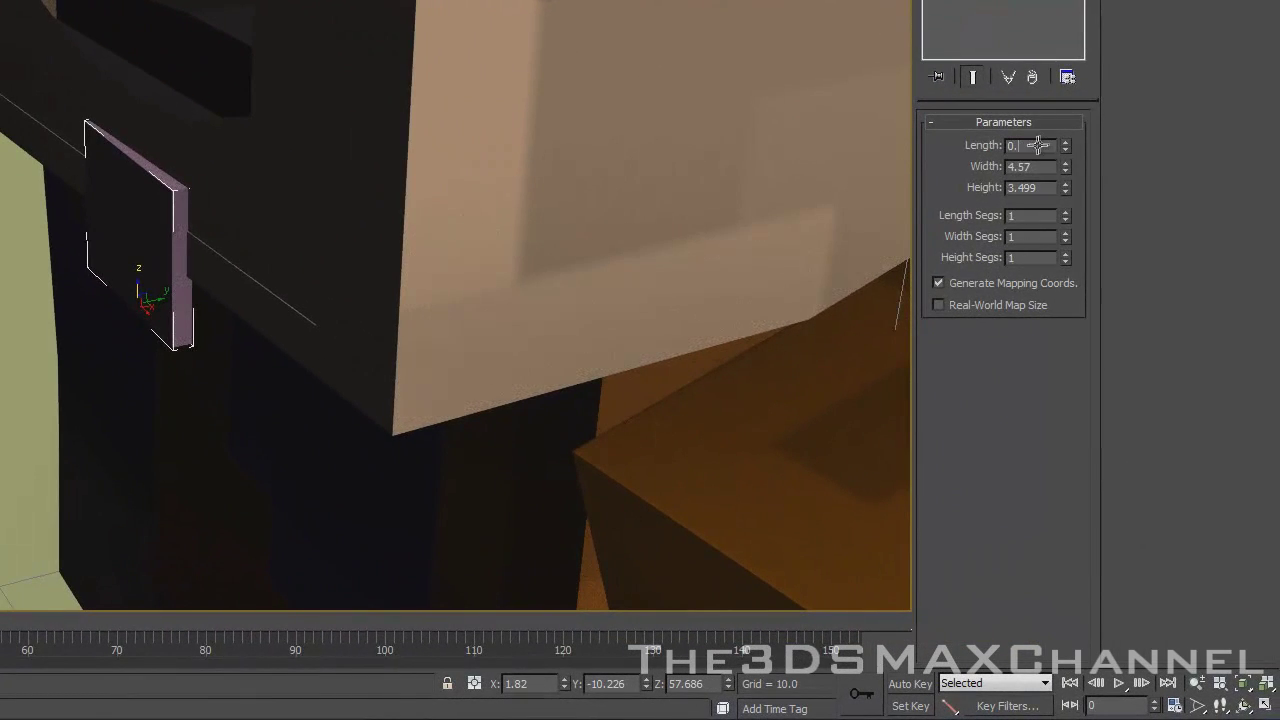
key(Return)
Step: Raise the chin box to a height position of about 59.3 and reduce its own height to about 2.8
alt+middle_drag(360, 174, 328, 98)
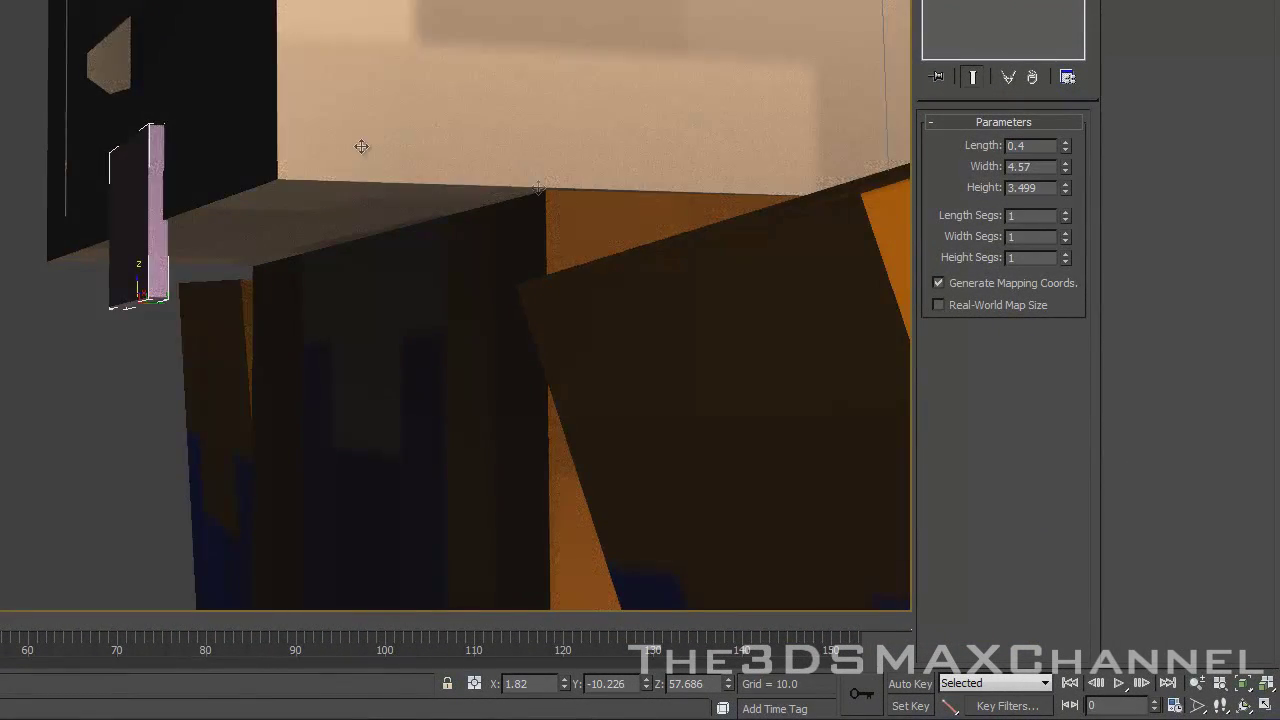
alt+middle_drag(537, 186, 252, 157)
drag(139, 267, 141, 193)
drag(1059, 187, 1052, 206)
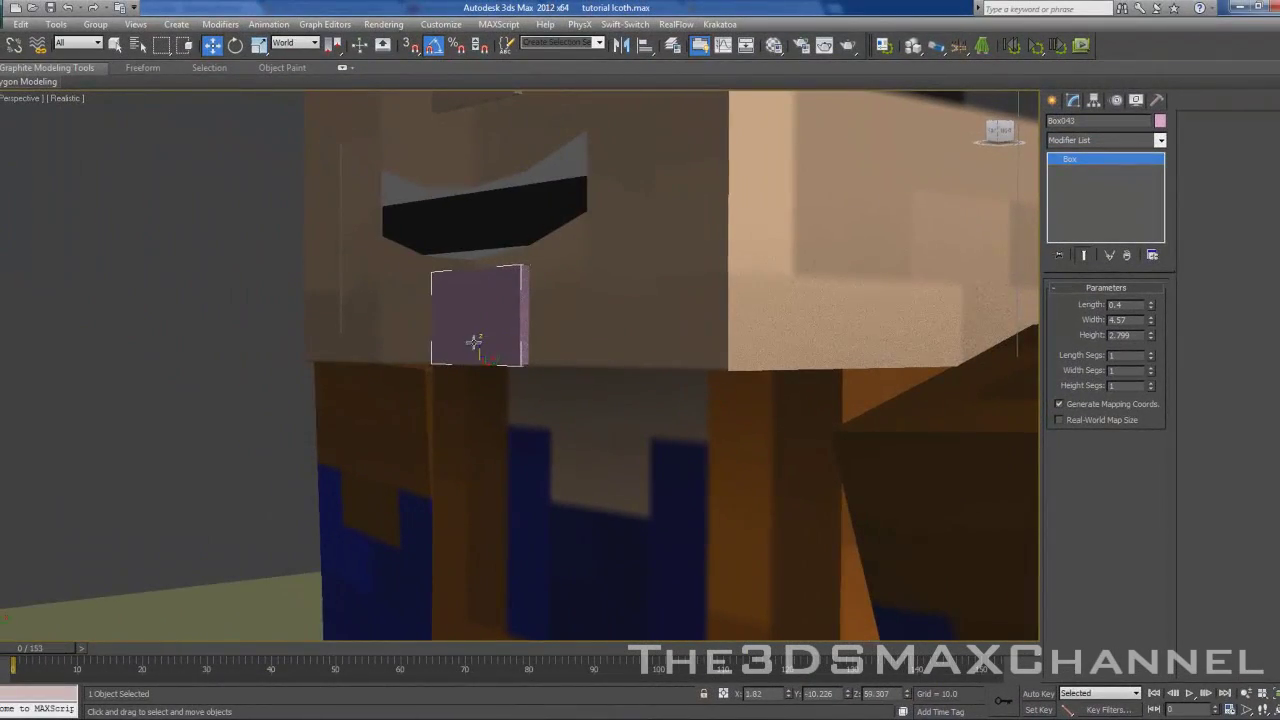
scroll(474, 343, down, 10)
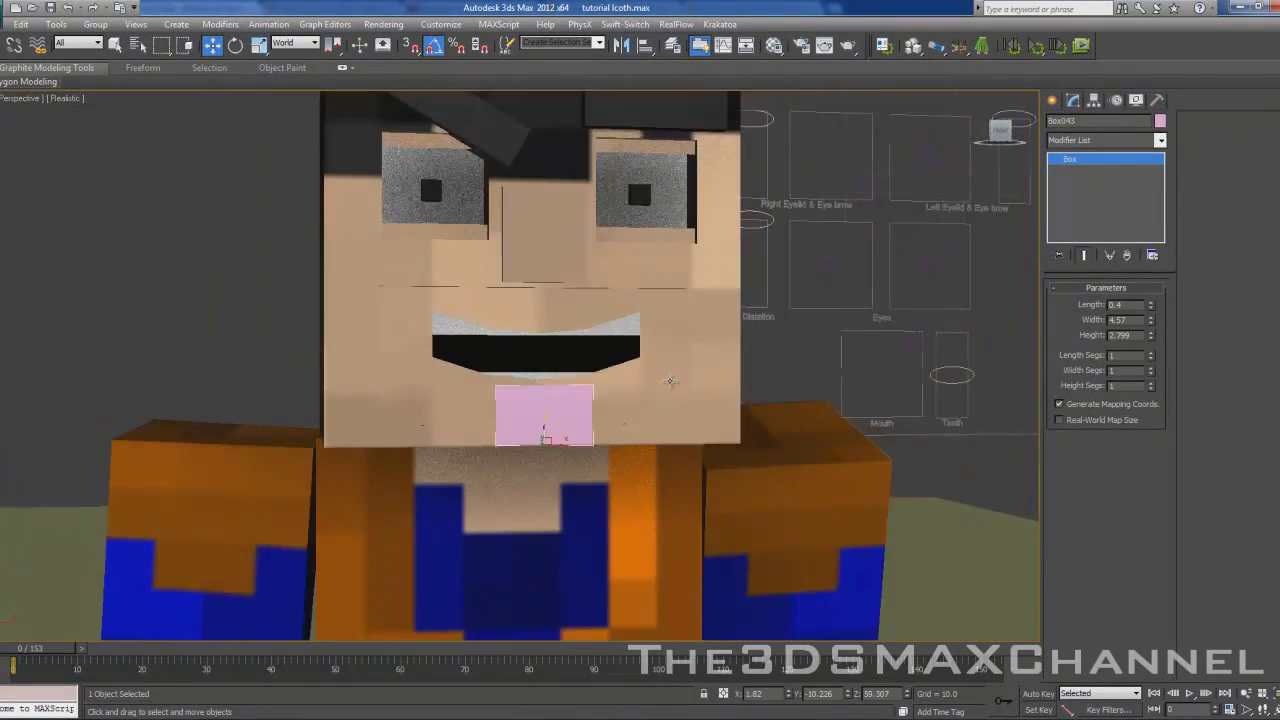
alt+middle_drag(667, 373, 659, 387)
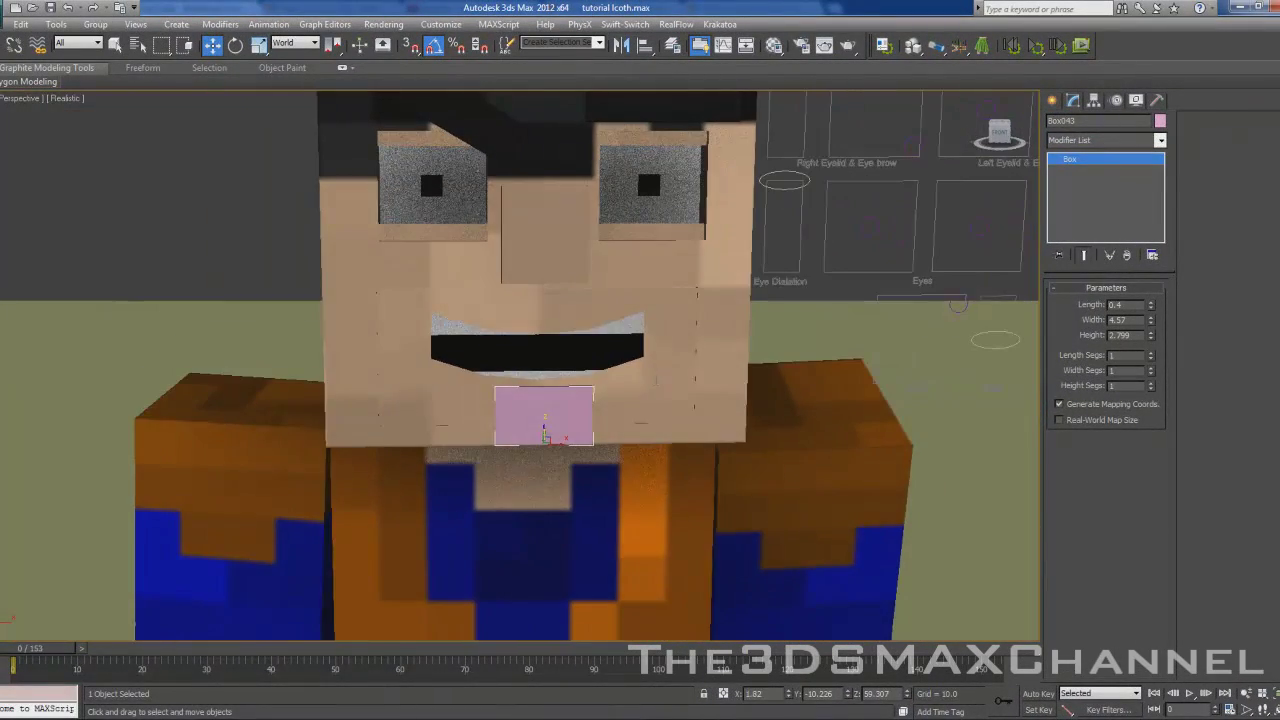
Step: Change the chin box's object colour to black
click(1159, 121)
click(750, 398)
click(712, 444)
Step: Set the black chin box's width to about 3.29 and its height to 3
scroll(612, 288, up, 6)
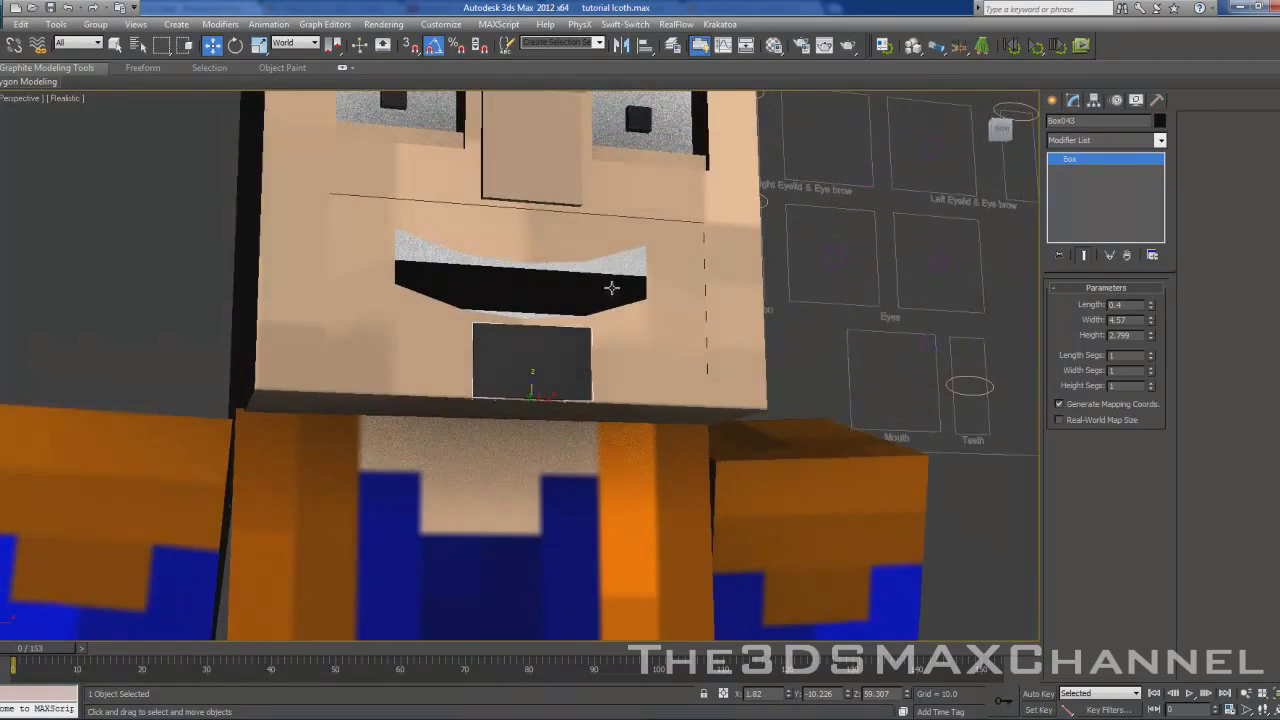
scroll(612, 288, down, 4)
scroll(640, 263, up, 6)
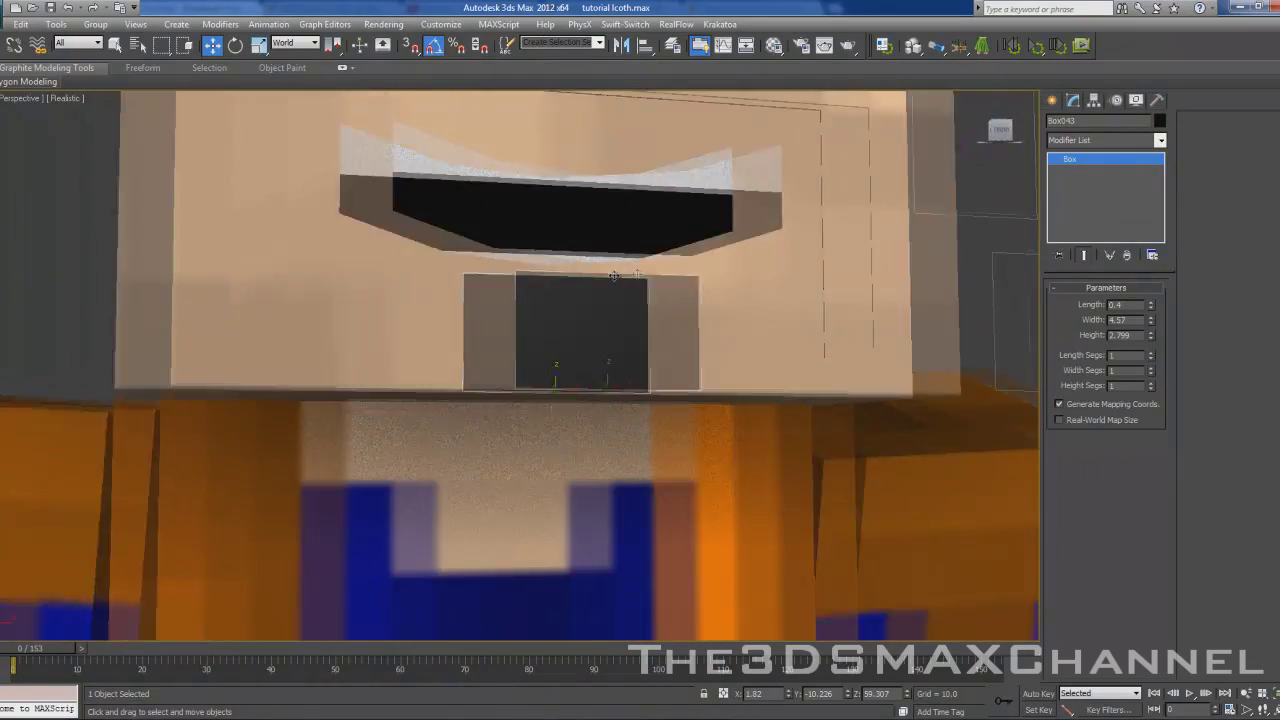
scroll(639, 297, up, 2)
alt+middle_drag(620, 330, 739, 234)
alt+middle_drag(355, 130, 365, 200)
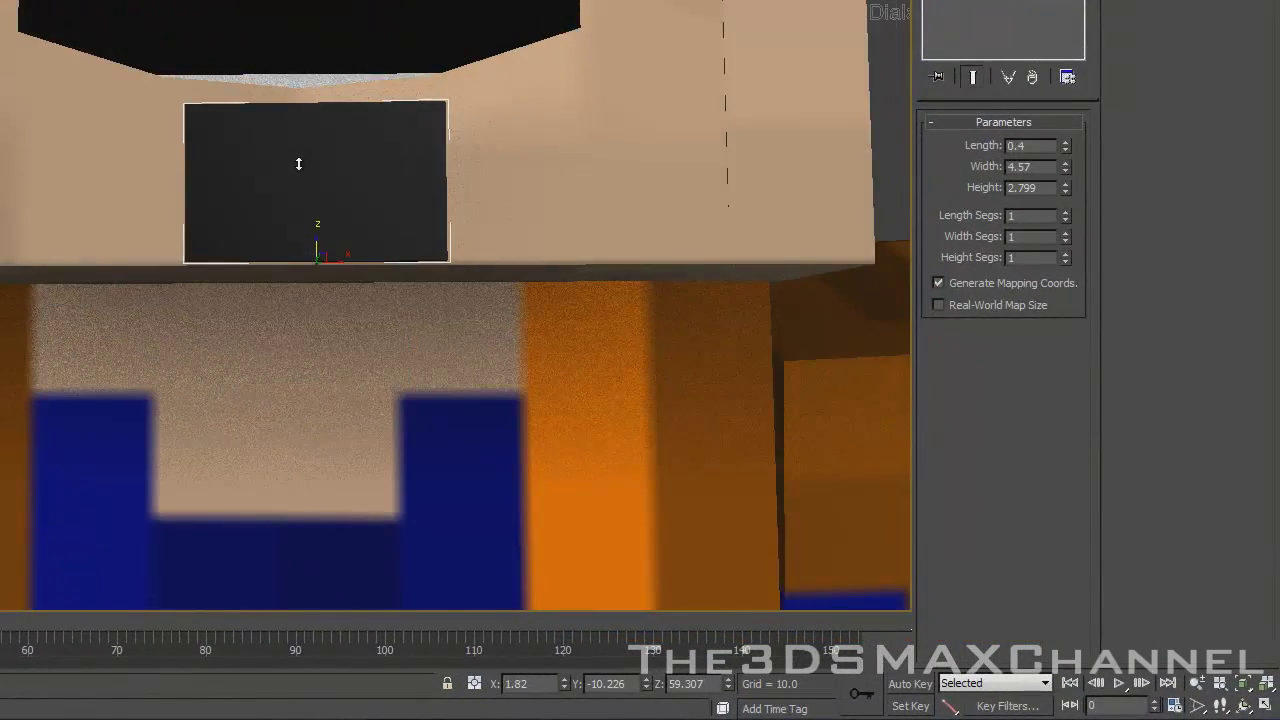
drag(1066, 164, 1060, 190)
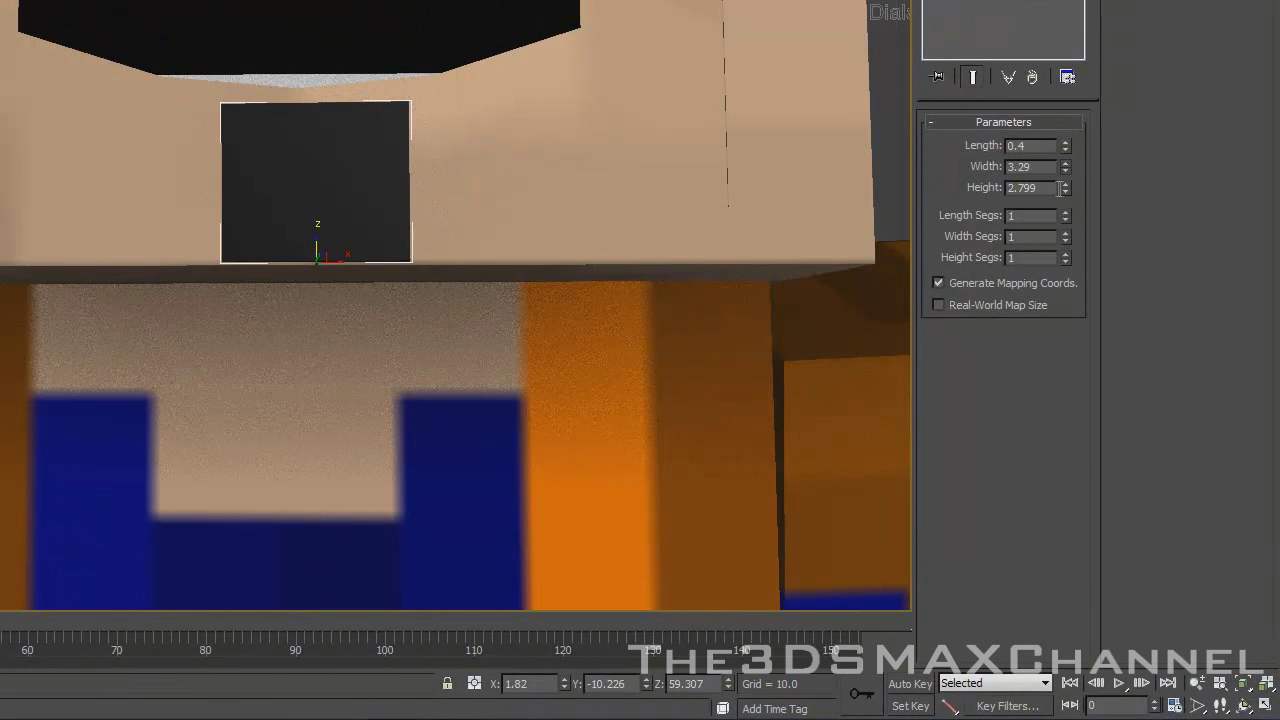
text(3)
key(Return)
Step: Convert the chin box to an editable poly and enter polygon editing
alt+middle_drag(323, 174, 402, 93)
right_click(341, 191)
mouse_move(450, 370)
click(585, 369)
alt+middle_drag(435, 291, 434, 246)
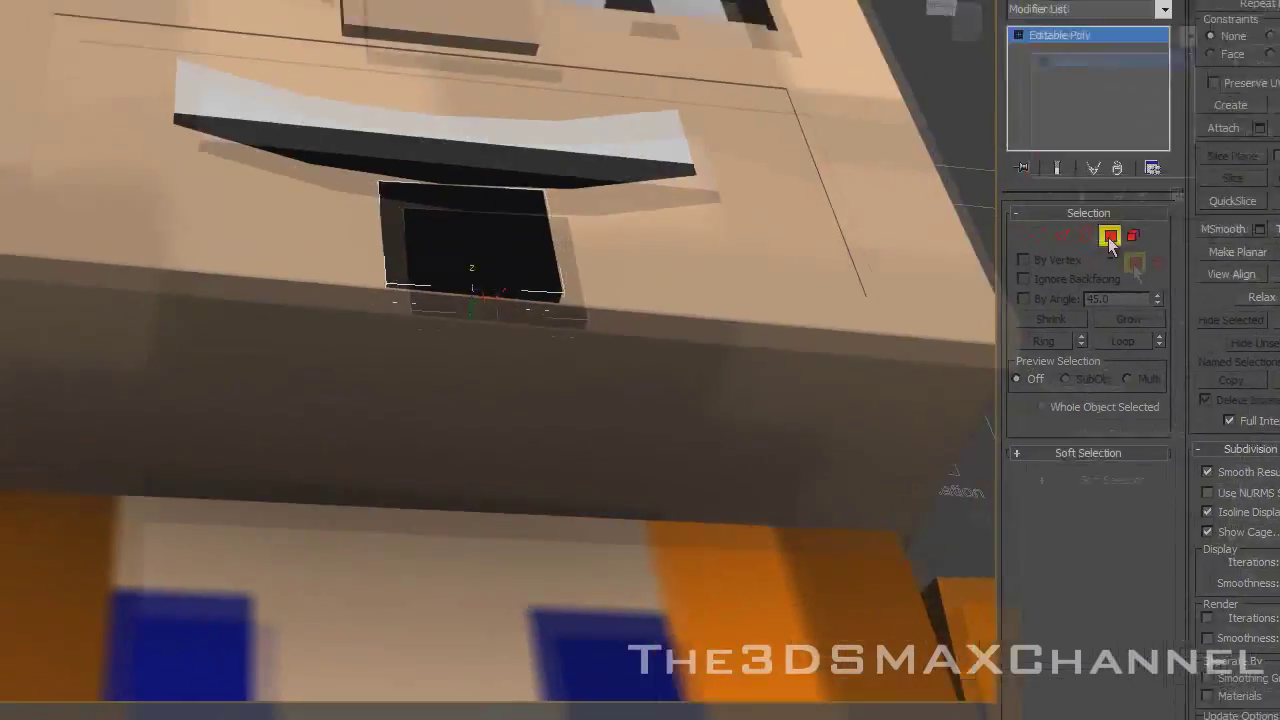
click(1110, 236)
Step: Leave polygon editing and rotate the whole chin box to about 2.8 degrees around its vertical axis, parallel to the face
alt+middle_drag(634, 287, 580, 286)
mouse_move(689, 408)
alt+middle_down()
mouse_move(523, 364)
mouse_move(439, 307)
mouse_move(406, 320)
alt+middle_up()
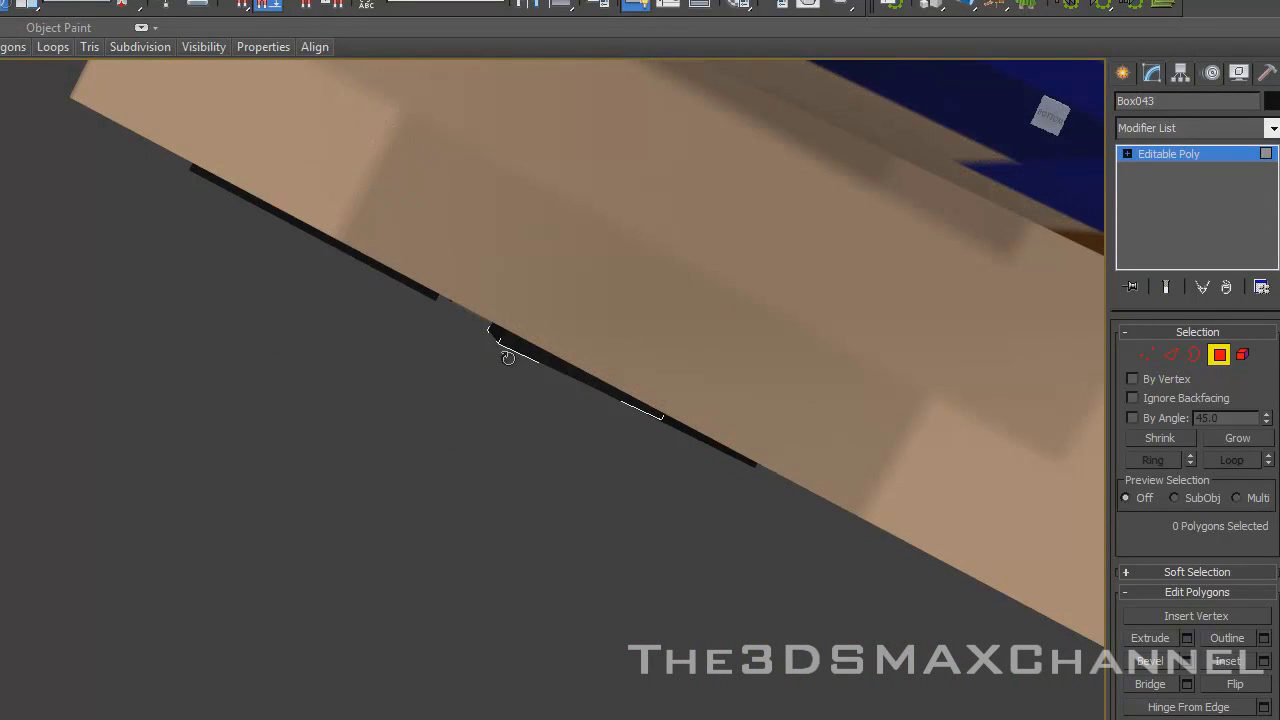
click(1217, 354)
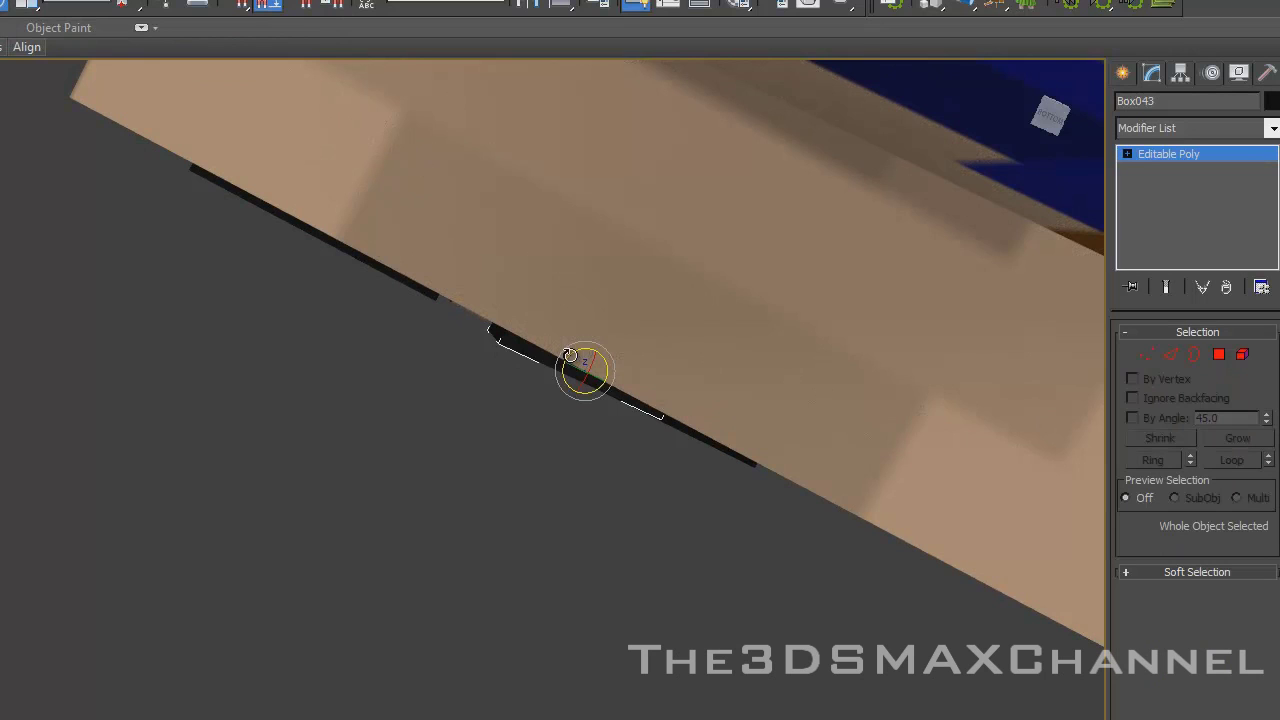
alt+middle_drag(571, 352, 592, 272)
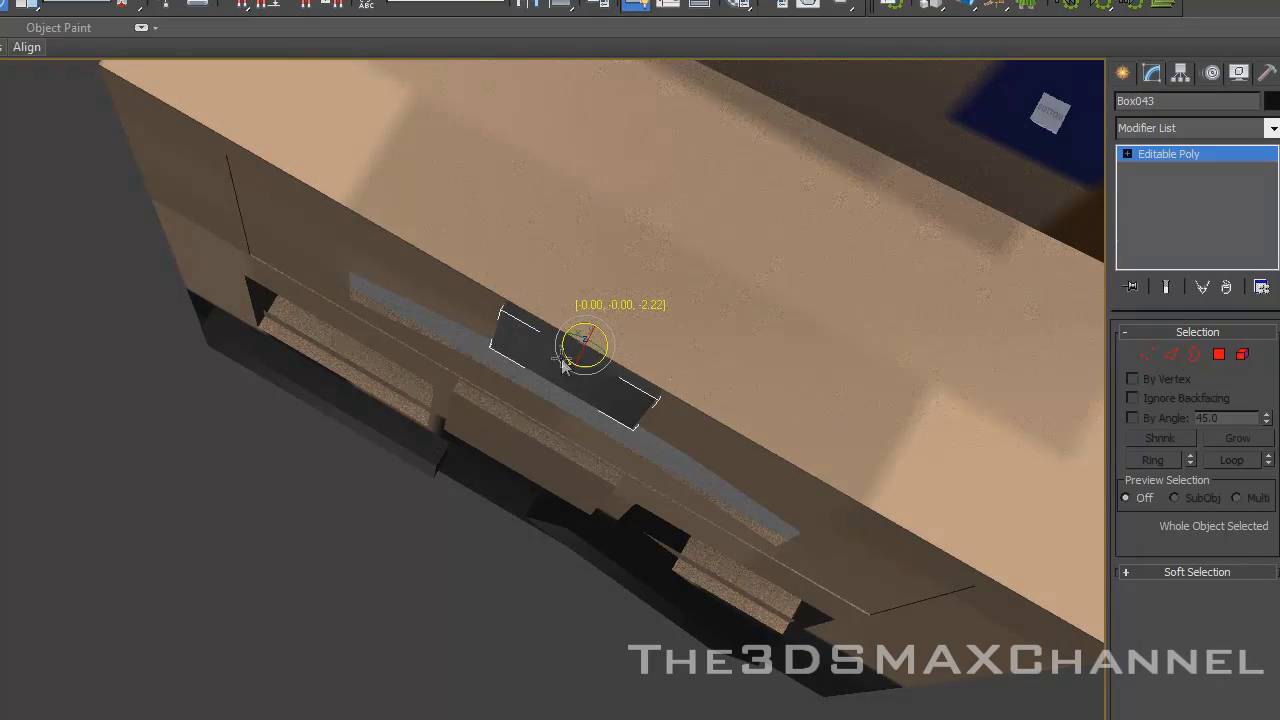
alt+middle_drag(560, 352, 968, 410)
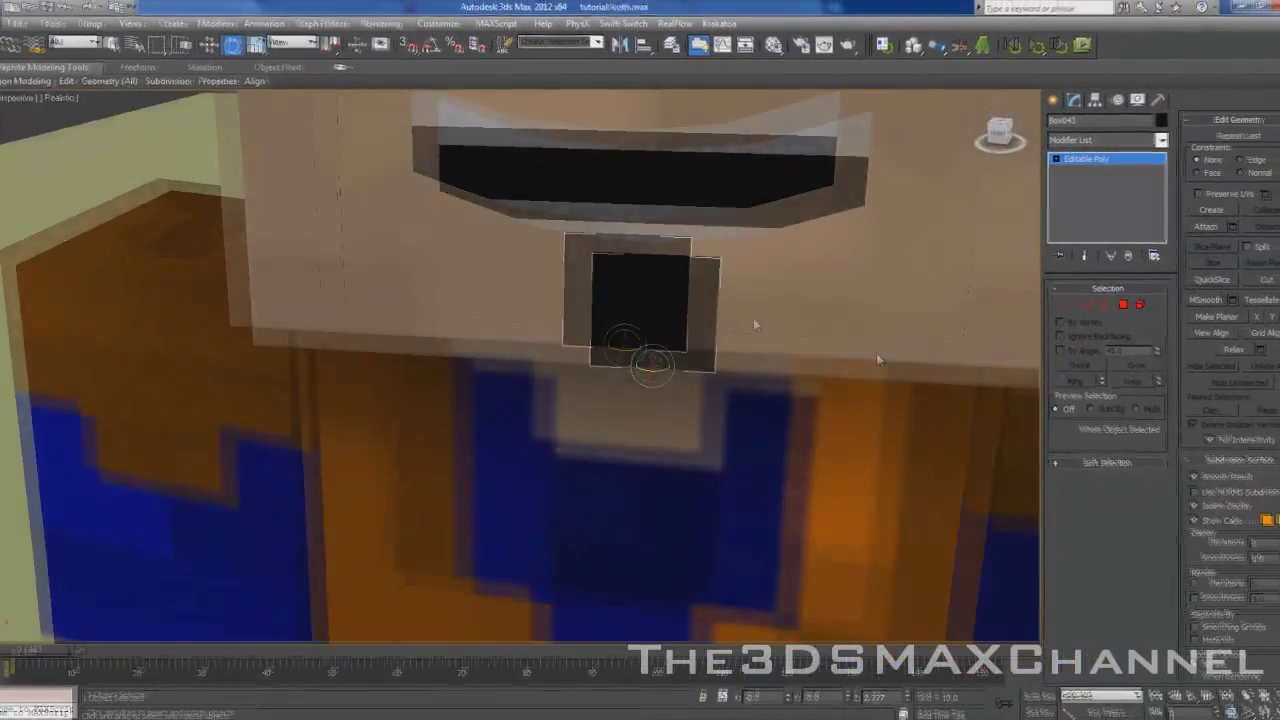
scroll(763, 258, up, 3)
scroll(764, 263, down, 2)
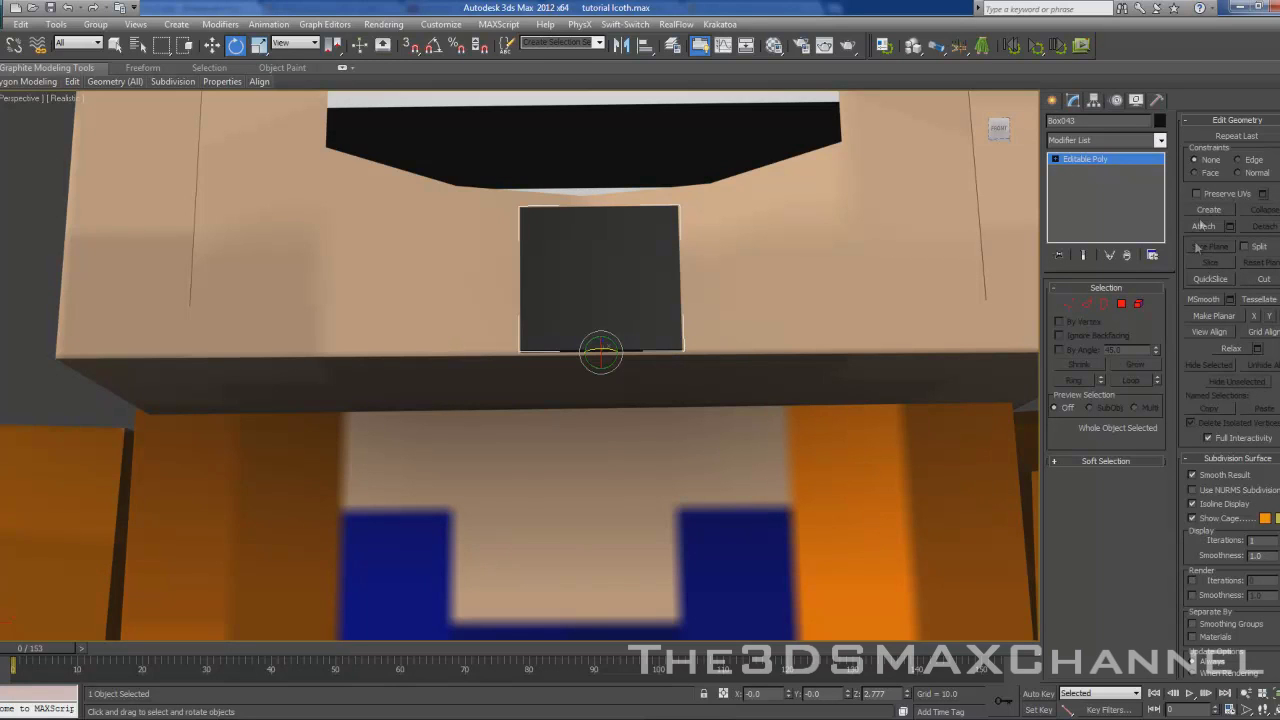
Step: Start a slice plane on the chin box at edge level and rotate it 90 degrees with angle snap to stand vertically through the middle
click(1085, 302)
alt+middle_drag(766, 240, 686, 257)
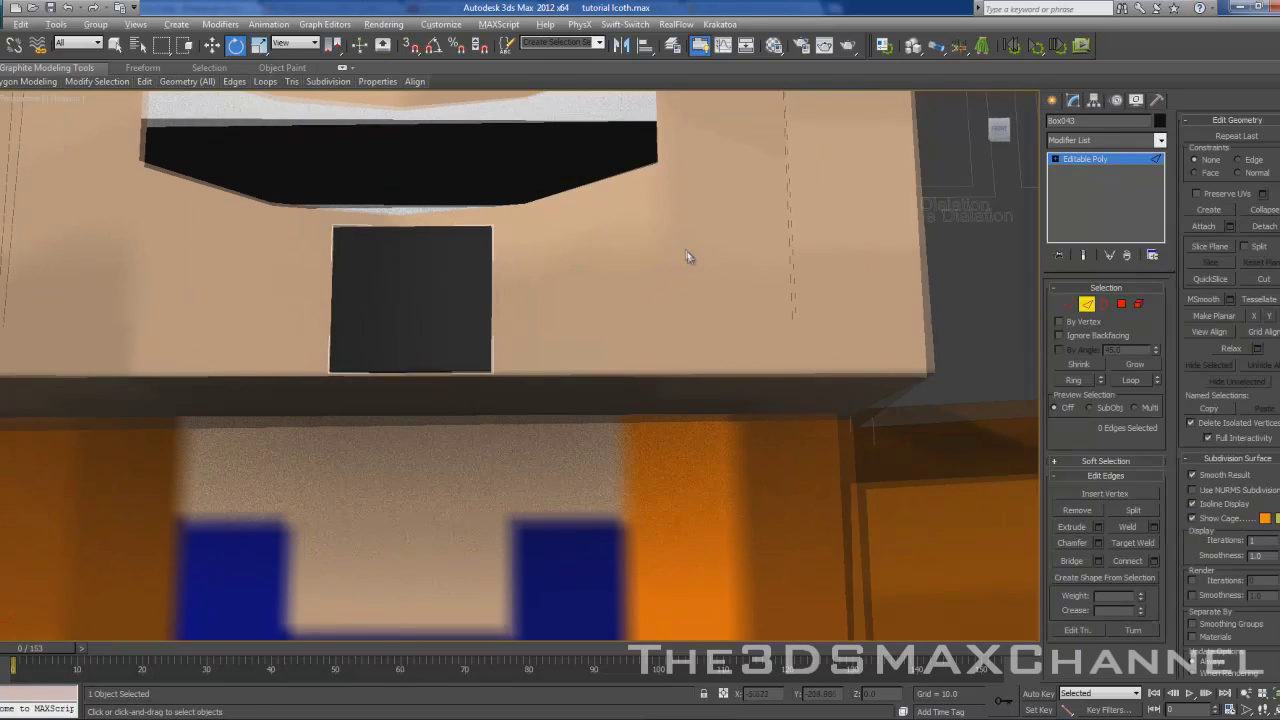
scroll(681, 264, down, 3)
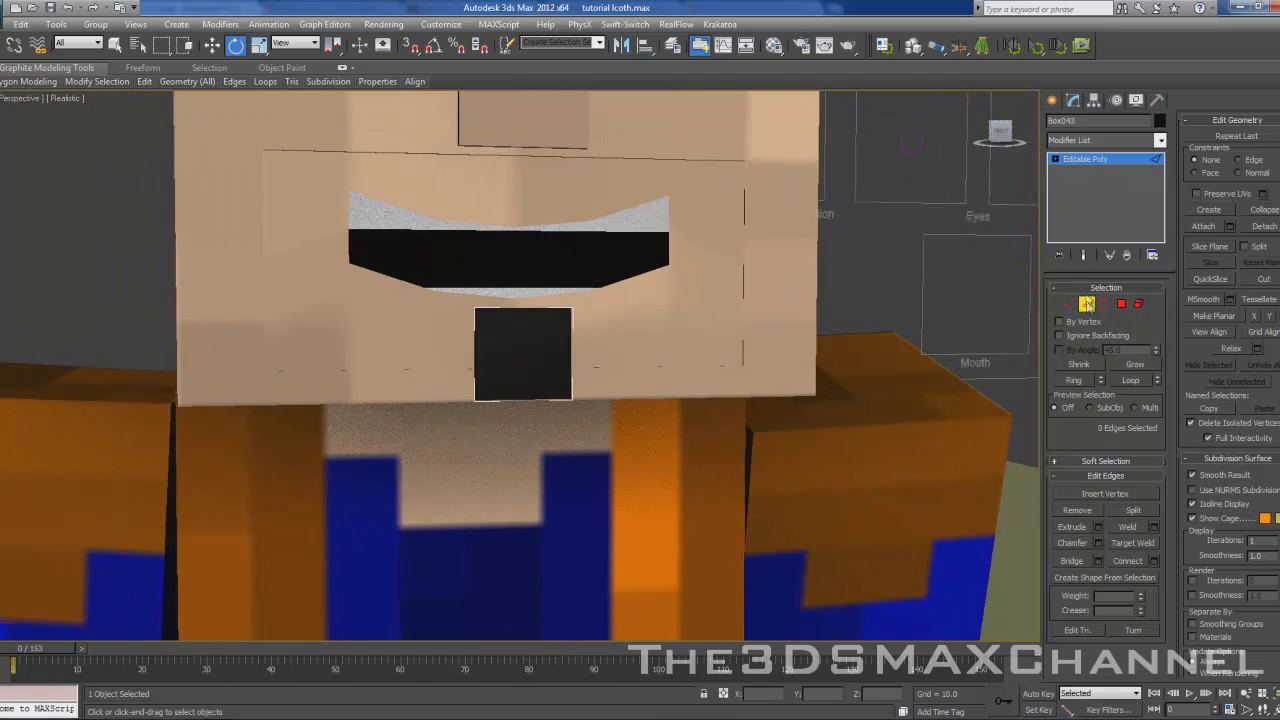
click(1210, 247)
alt+middle_drag(671, 237, 540, 310)
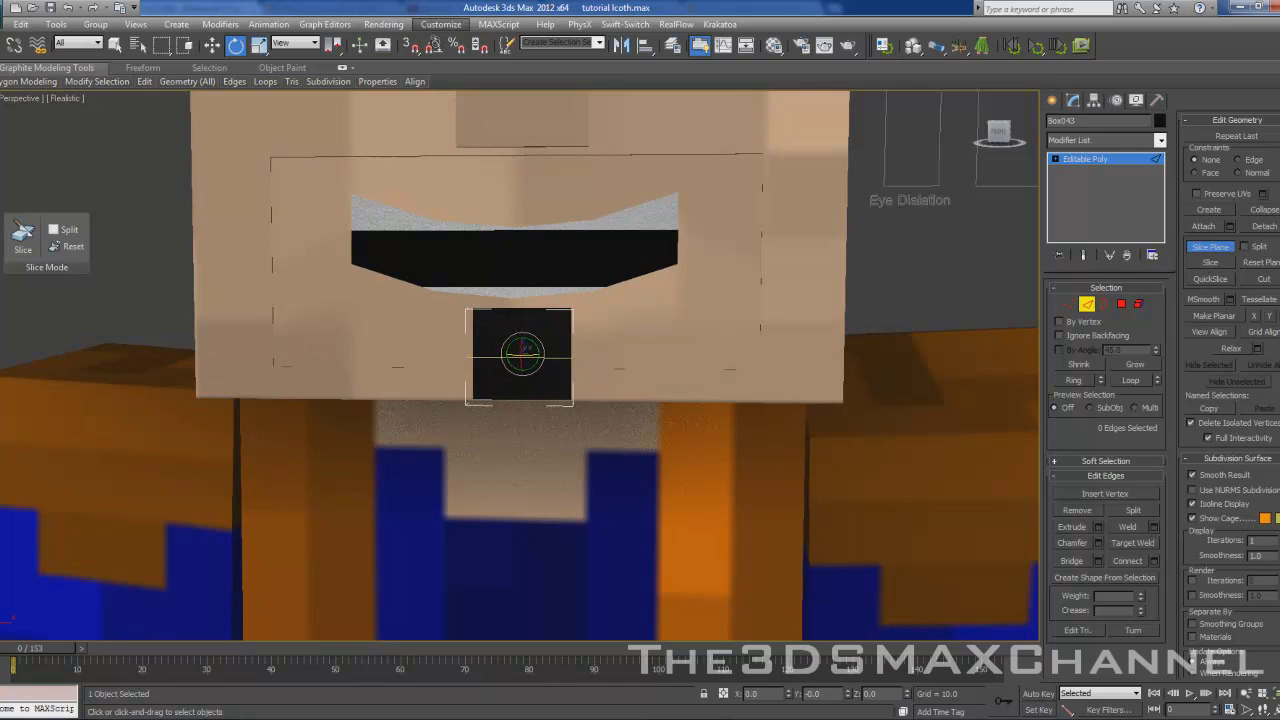
key(a)
drag(527, 340, 592, 371)
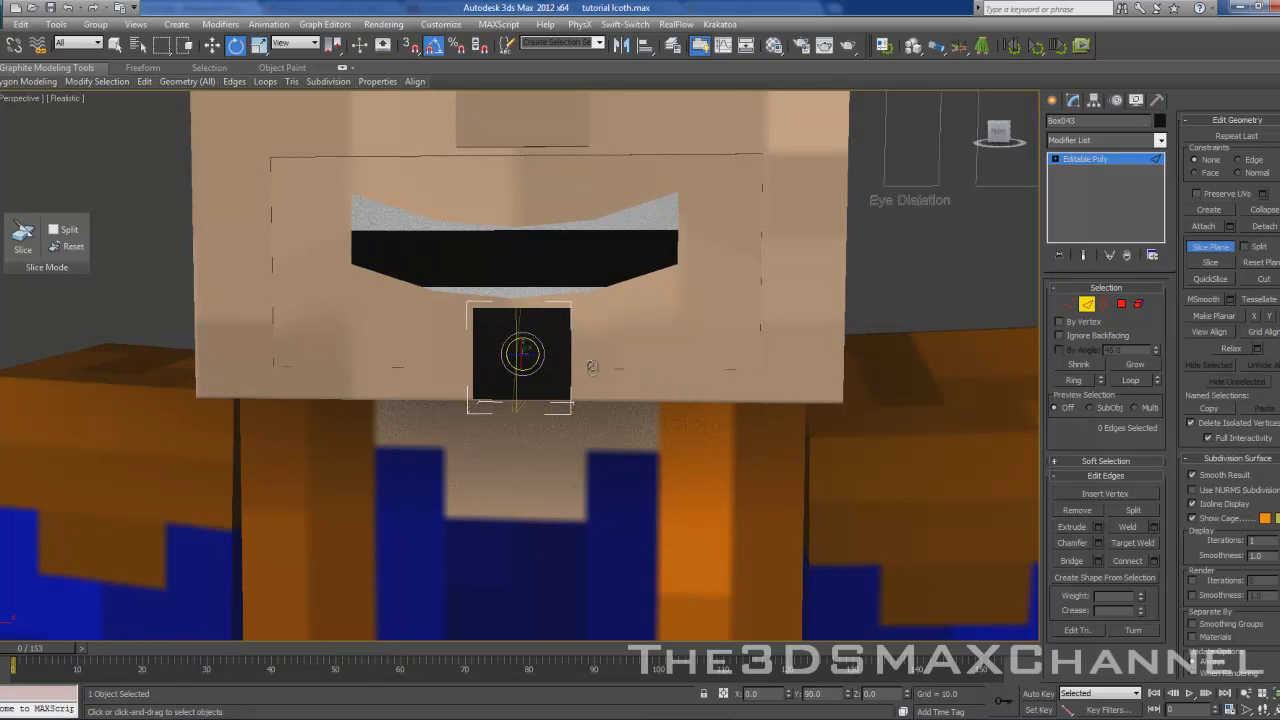
Step: Show edged faces and slice the chin box vertically down its middle
scroll(624, 344, up, 5)
key(F4)
click(1209, 263)
alt+middle_drag(650, 222, 727, 224)
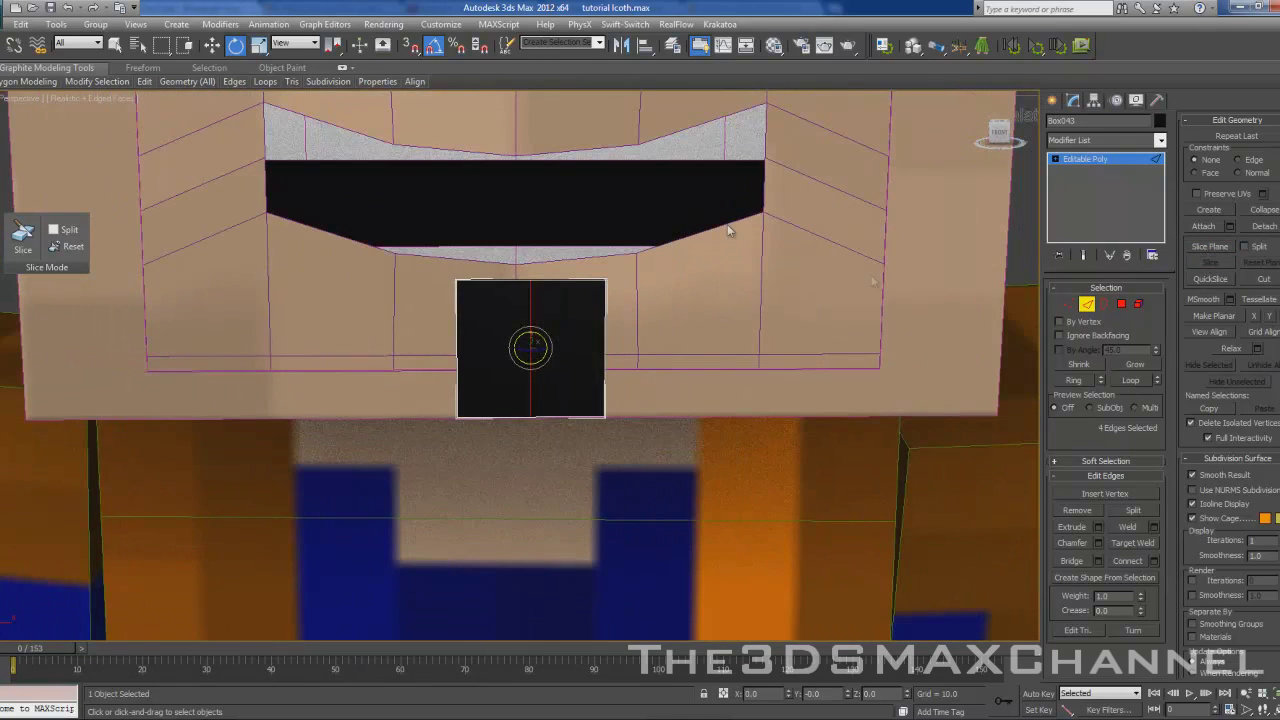
Step: Delete the polygons of the chin box's half on the viewer's right and leave polygon editing
click(1124, 305)
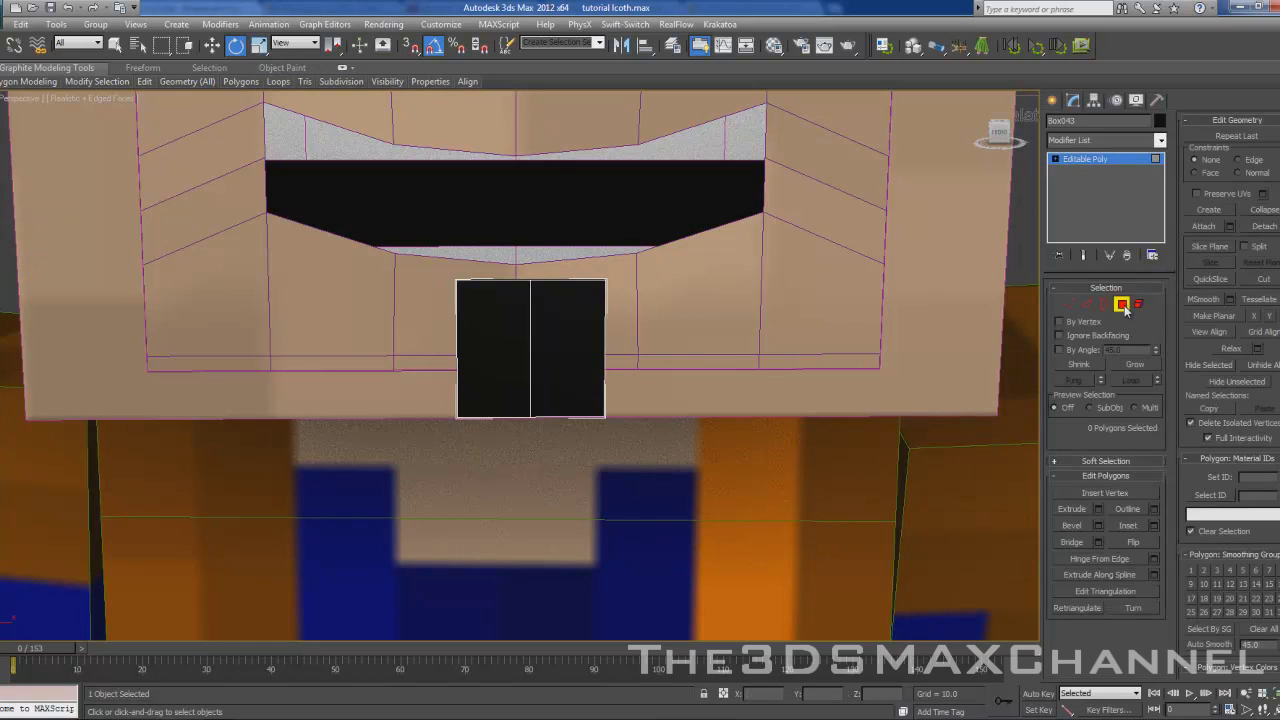
drag(634, 467, 544, 521)
key(Delete)
mouse_move(607, 372)
alt+middle_down()
mouse_move(513, 365)
mouse_move(596, 364)
alt+middle_up()
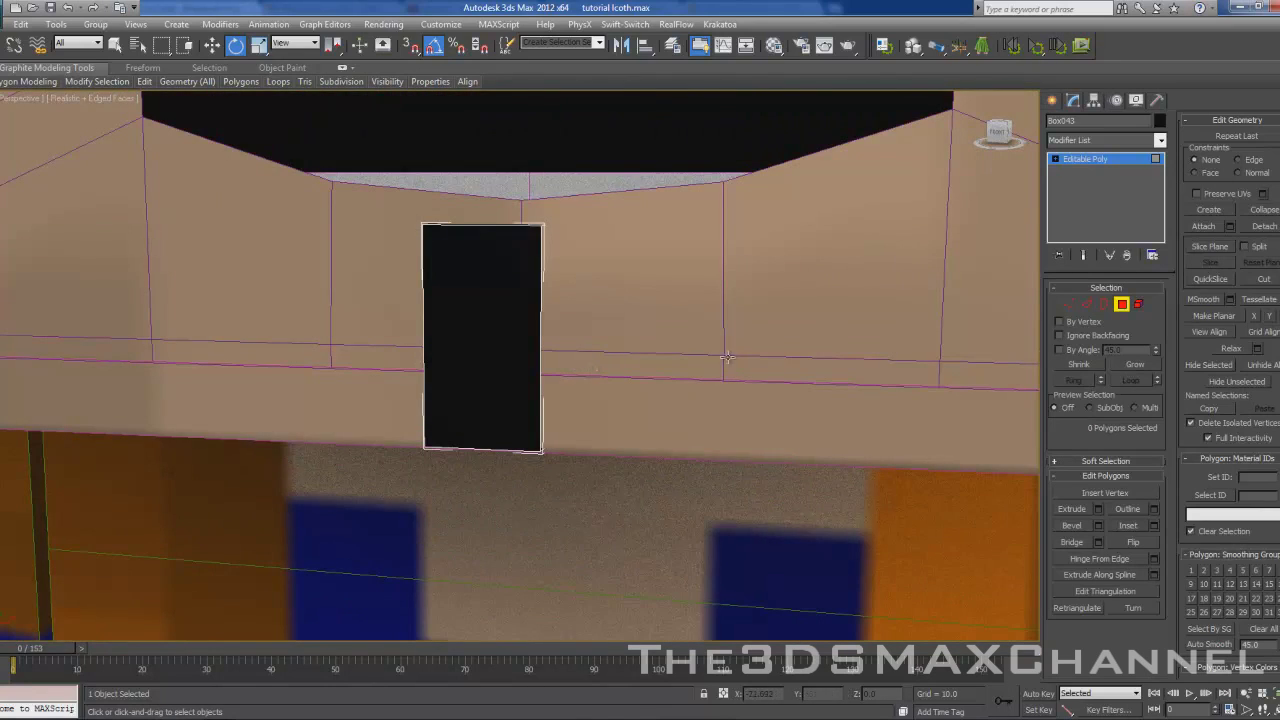
click(1121, 306)
scroll(672, 289, down, 3)
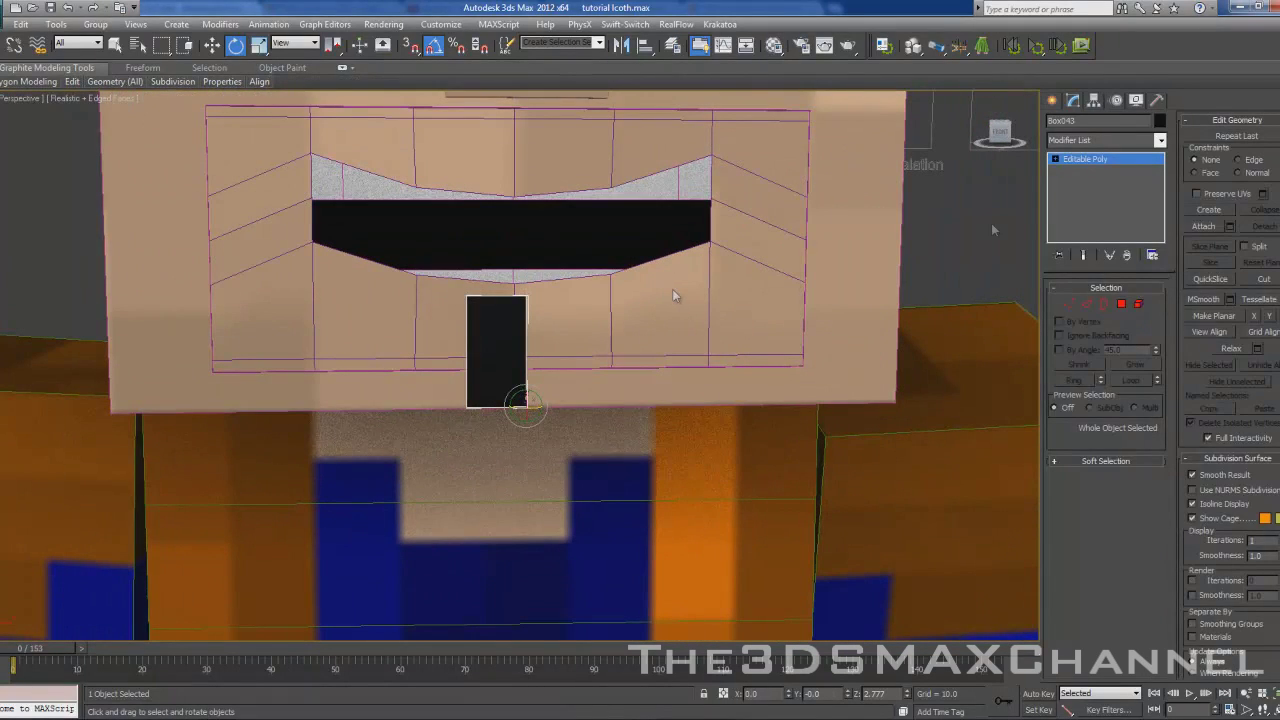
Step: Add a Mirror modifier to the half box along the X axis with Copy enabled
click(1089, 143)
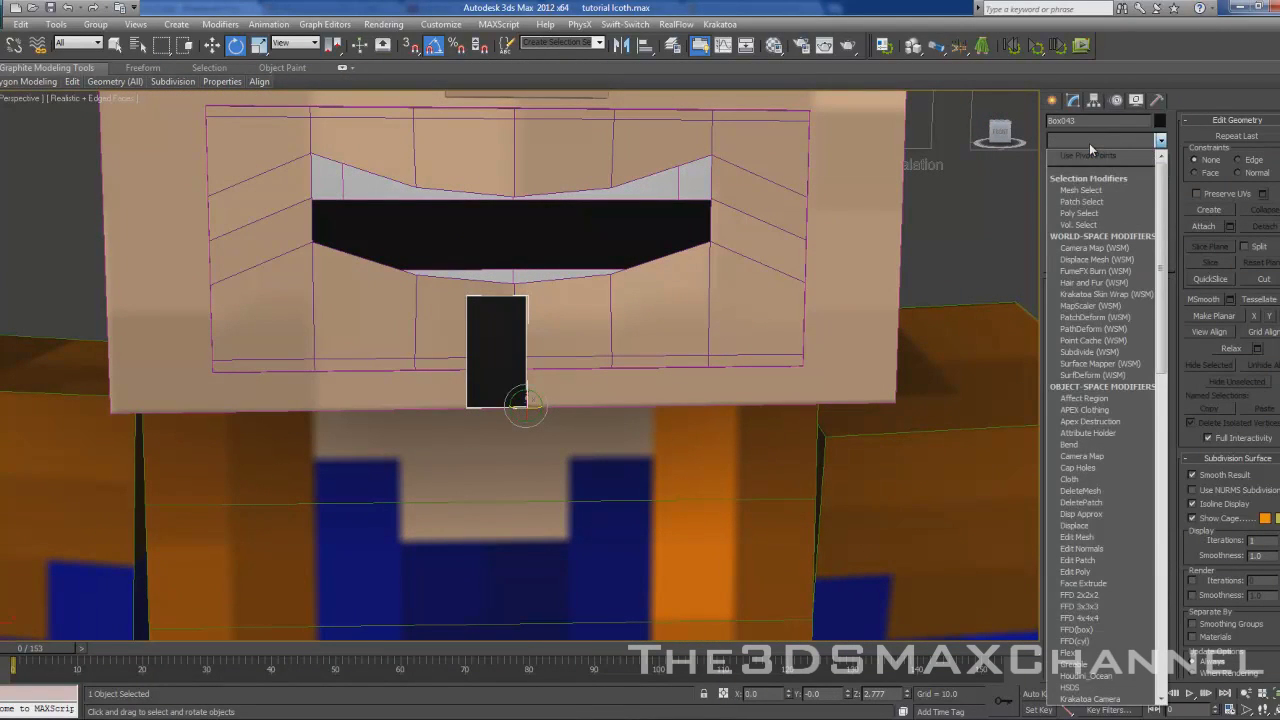
key(m)
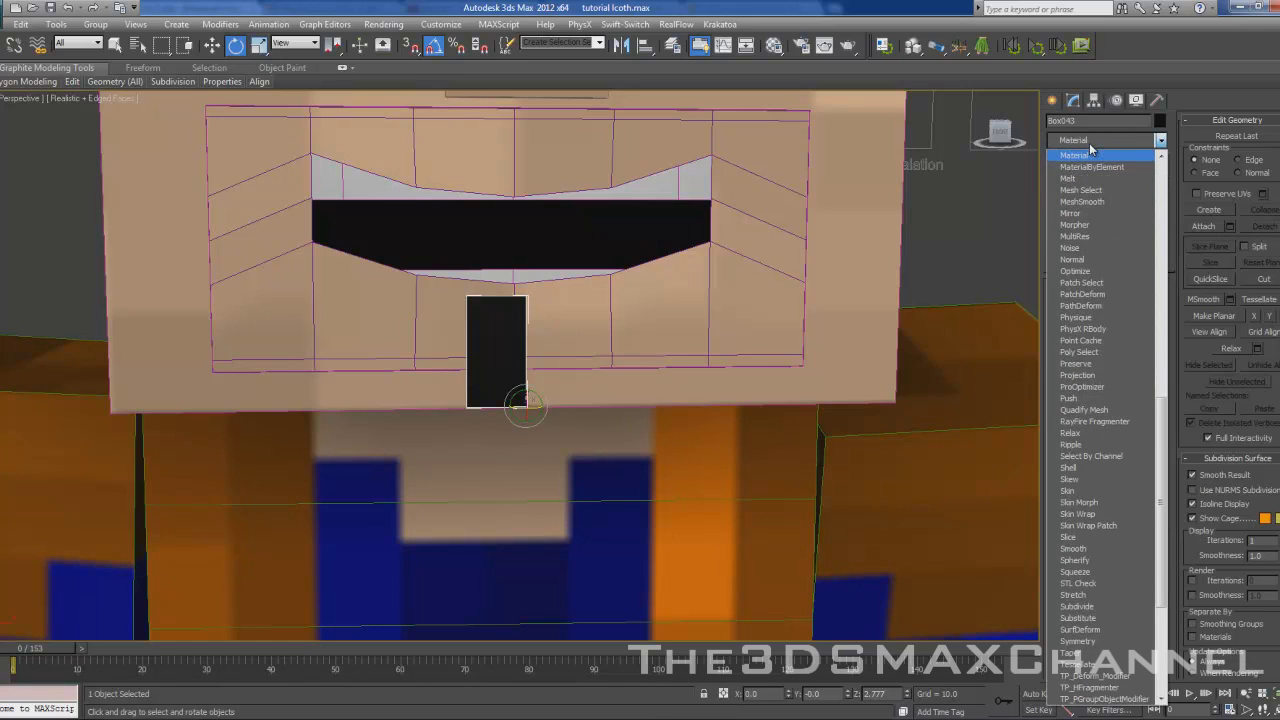
click(1092, 212)
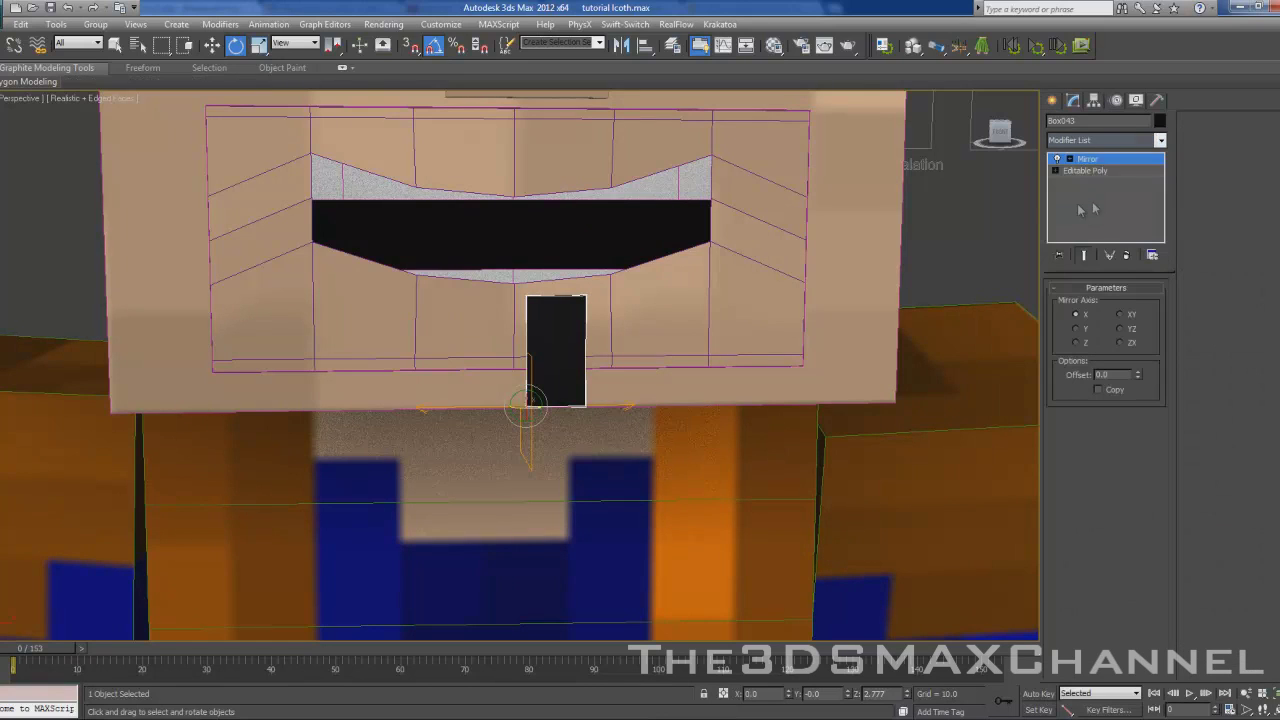
click(1098, 389)
alt+middle_drag(640, 300, 776, 316)
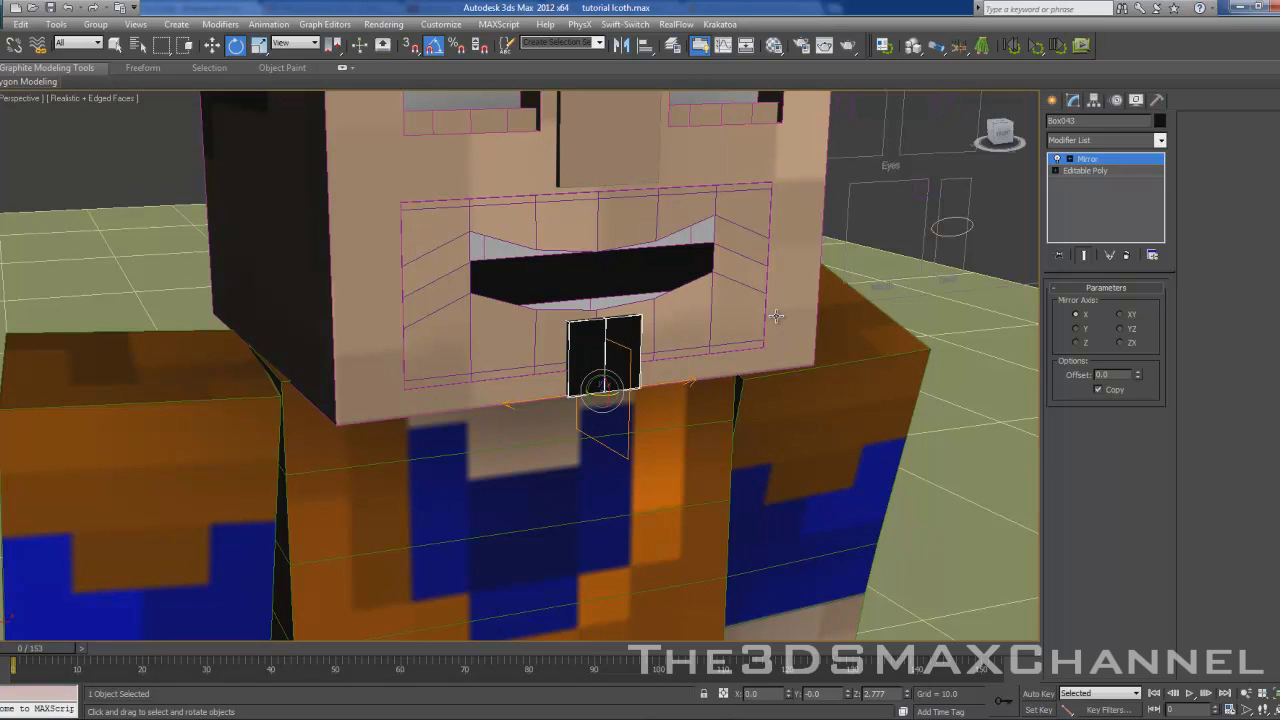
Step: Check the mirrored box from several angles, return to its Editable Poly level and turn off the end-result display
alt+middle_drag(647, 197, 577, 200)
scroll(577, 200, up, 2)
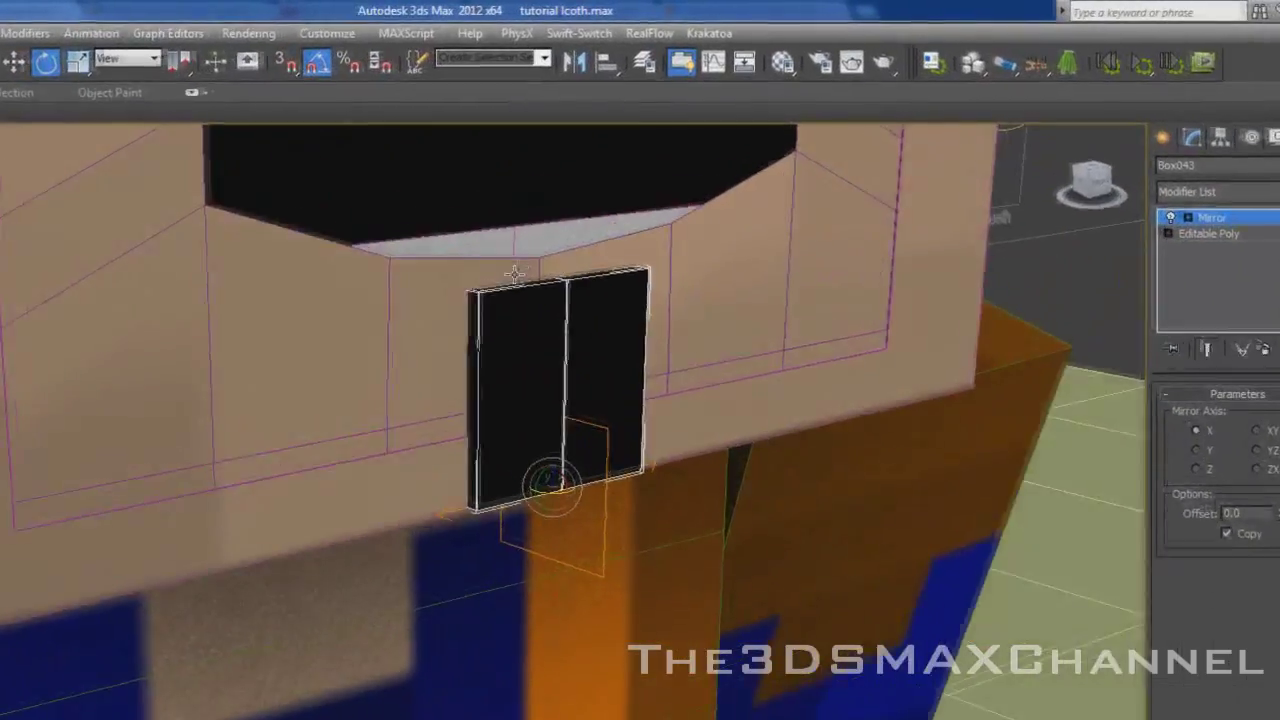
alt+middle_drag(513, 273, 486, 248)
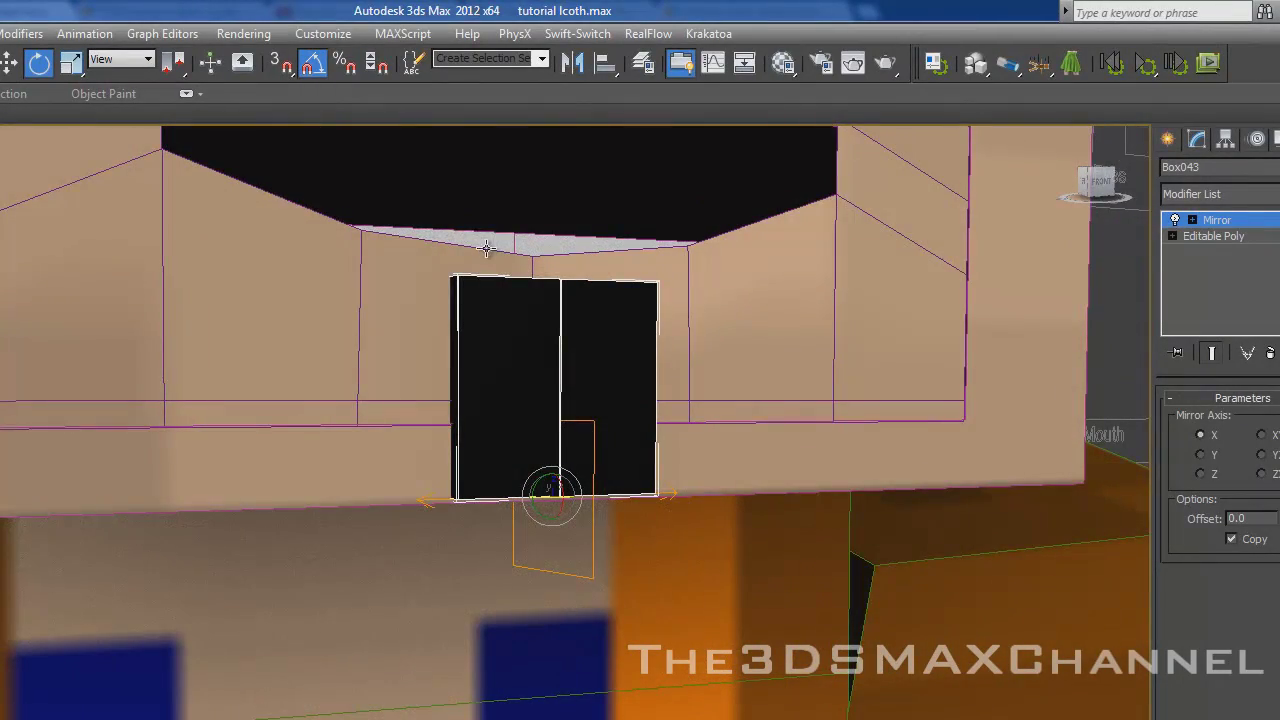
alt+middle_drag(567, 243, 615, 252)
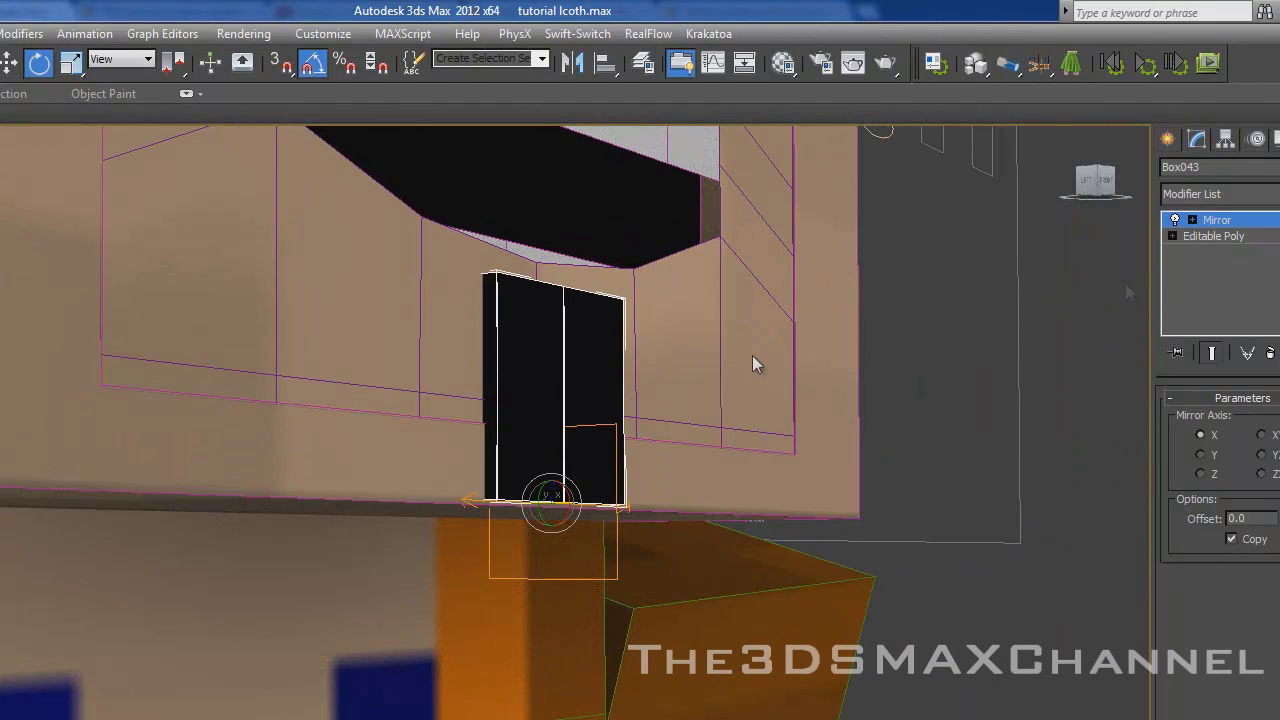
alt+middle_drag(586, 424, 553, 418)
click(1228, 238)
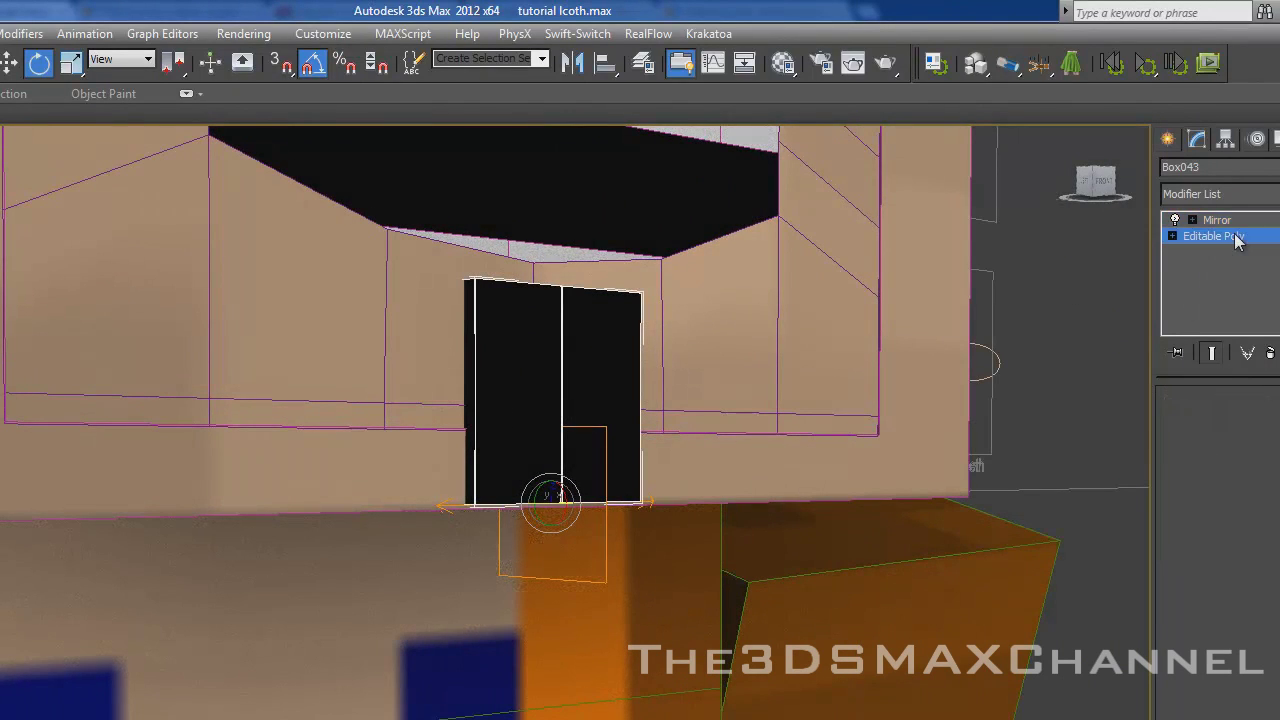
click(1214, 353)
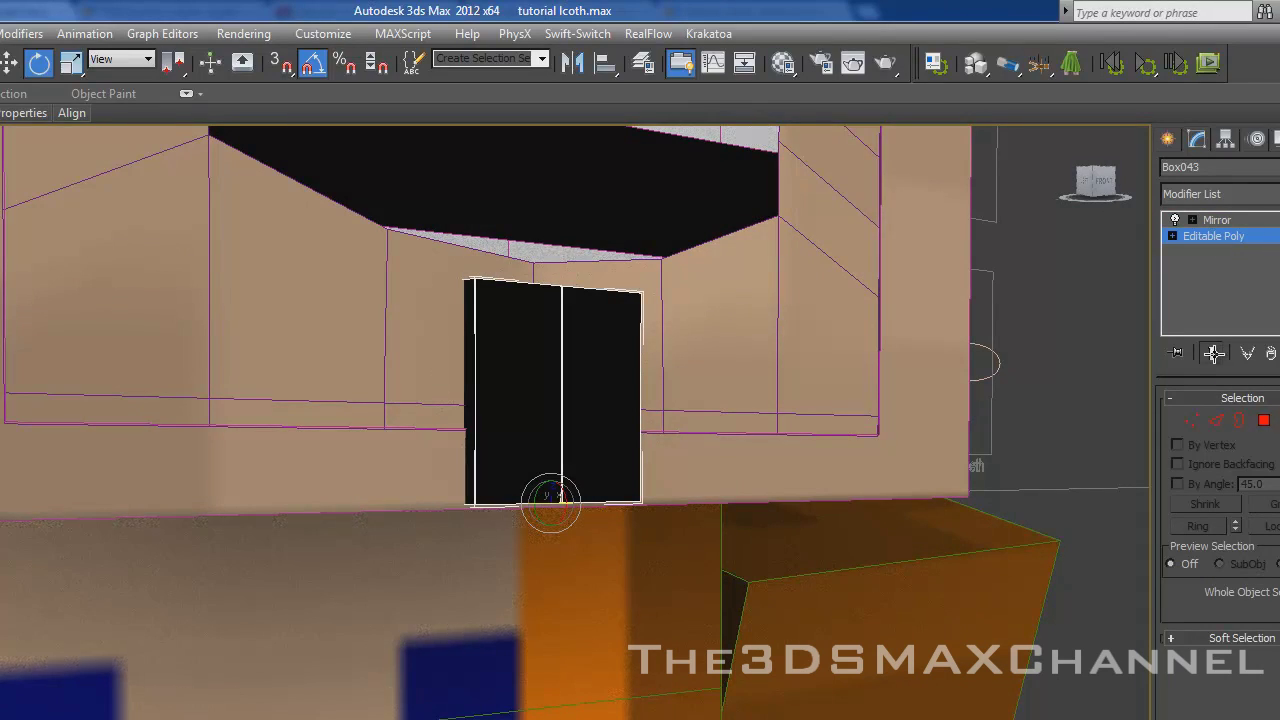
Step: Select the bottom polygon of the half chin box and extrude it downward by 0.953
scroll(780, 370, down, 3)
alt+middle_drag(803, 371, 623, 466)
click(1263, 420)
key(w)
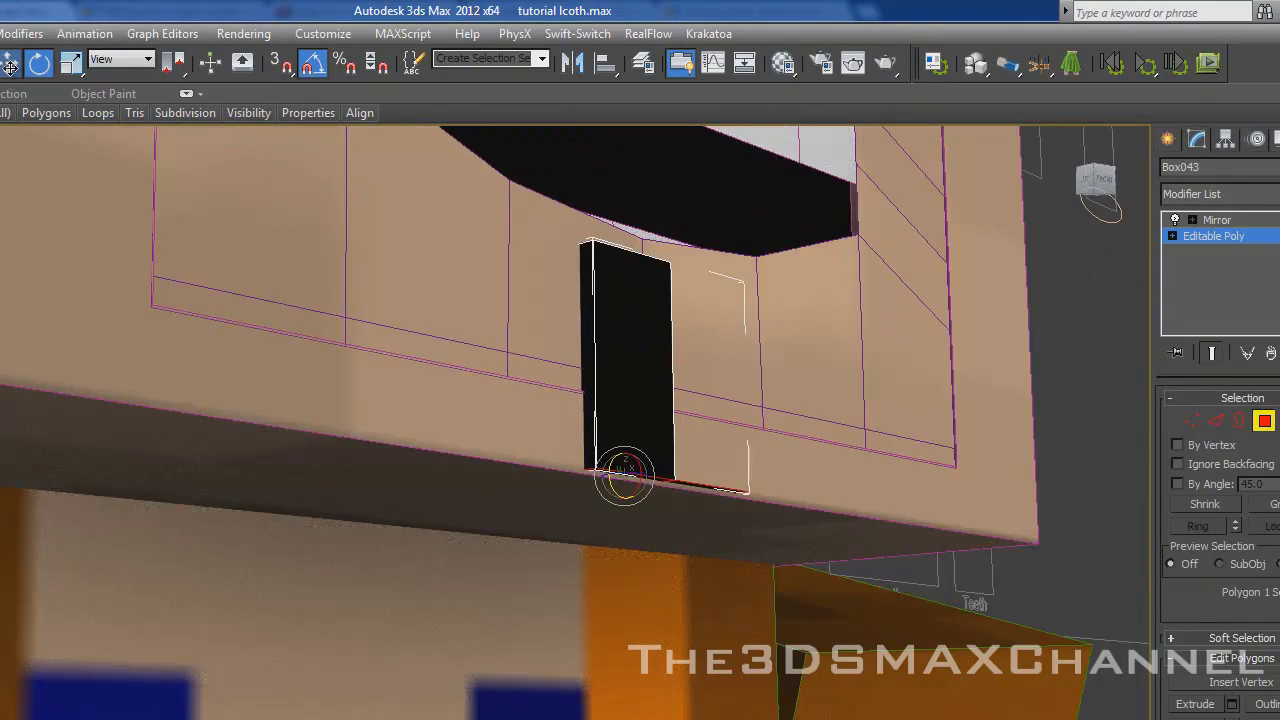
click(623, 467)
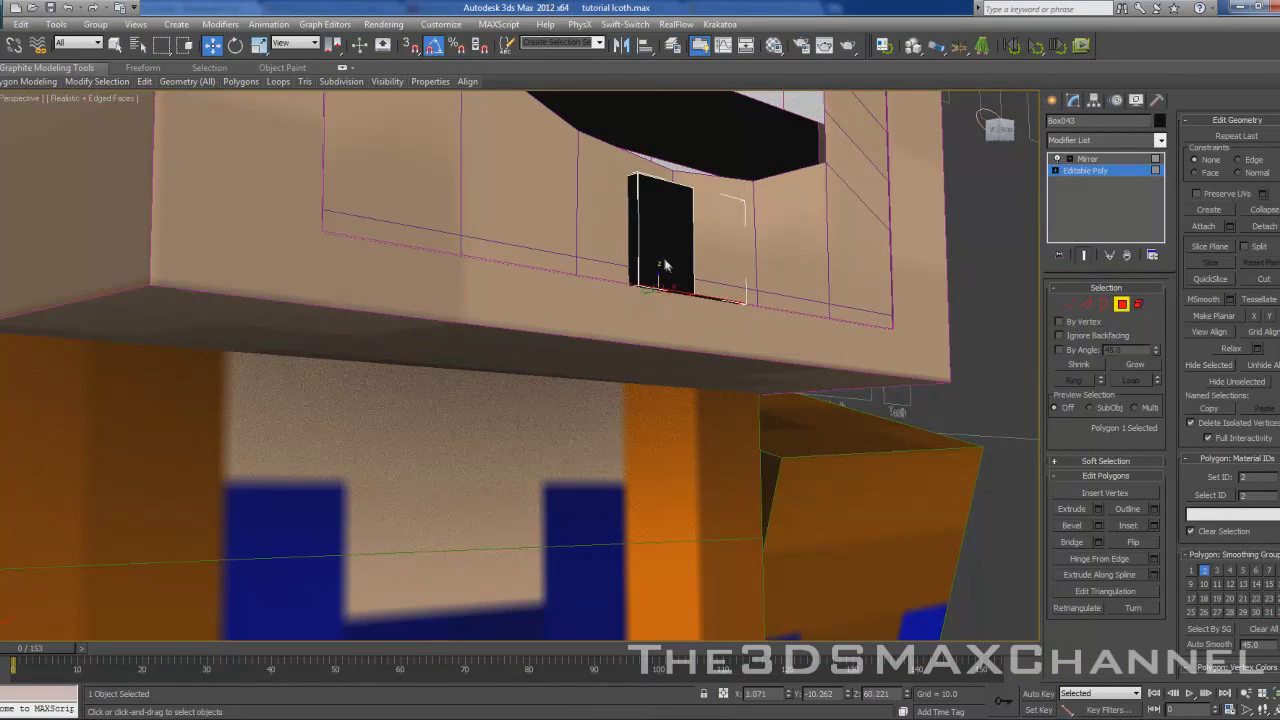
click(1098, 508)
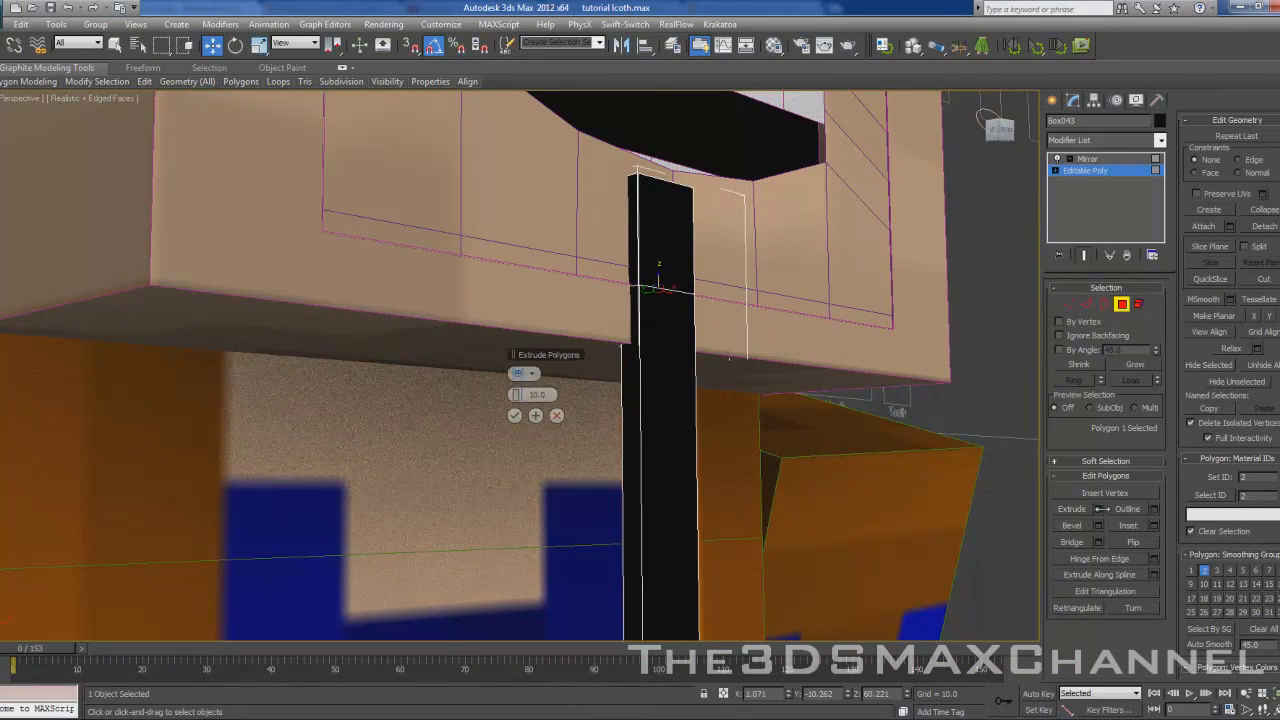
drag(517, 394, 456, 401)
alt+middle_drag(457, 408, 523, 374)
drag(512, 395, 517, 400)
alt+middle_drag(664, 363, 512, 405)
click(512, 414)
Step: Extrude the outer side polygon of the new lower segment sideways along the jaw by 3.883
click(670, 316)
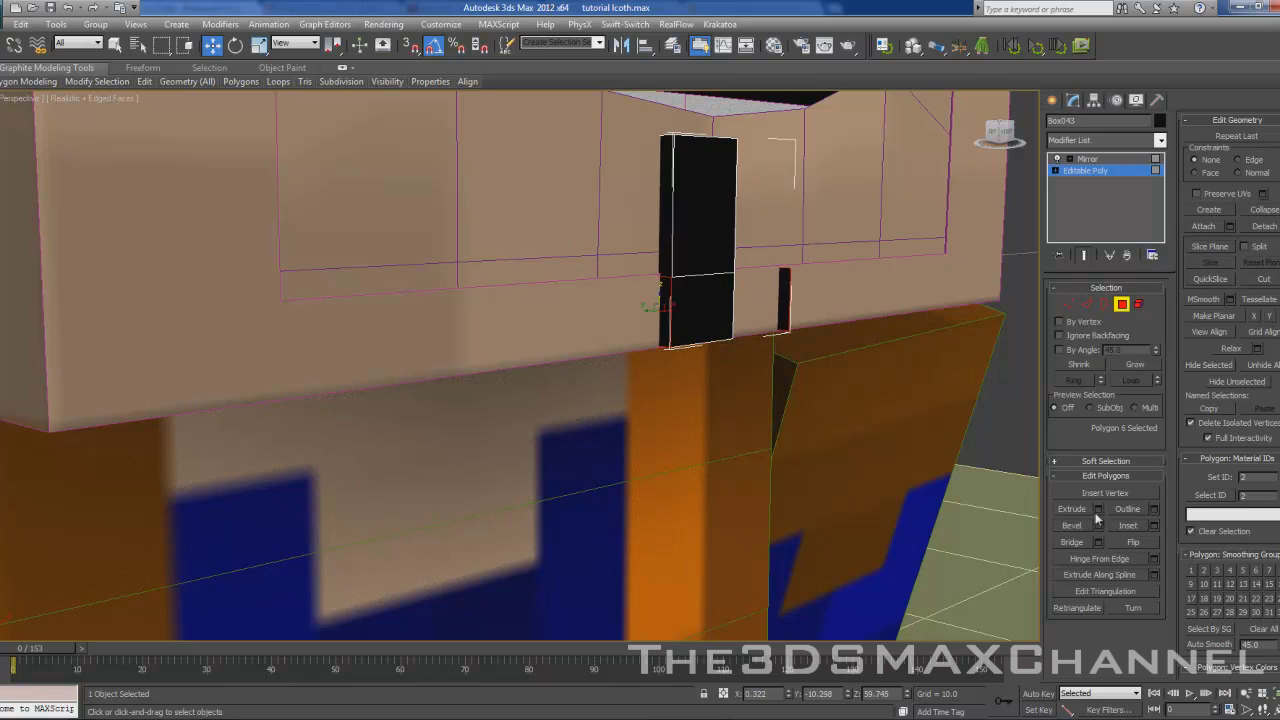
click(1098, 509)
alt+middle_drag(857, 466, 691, 413)
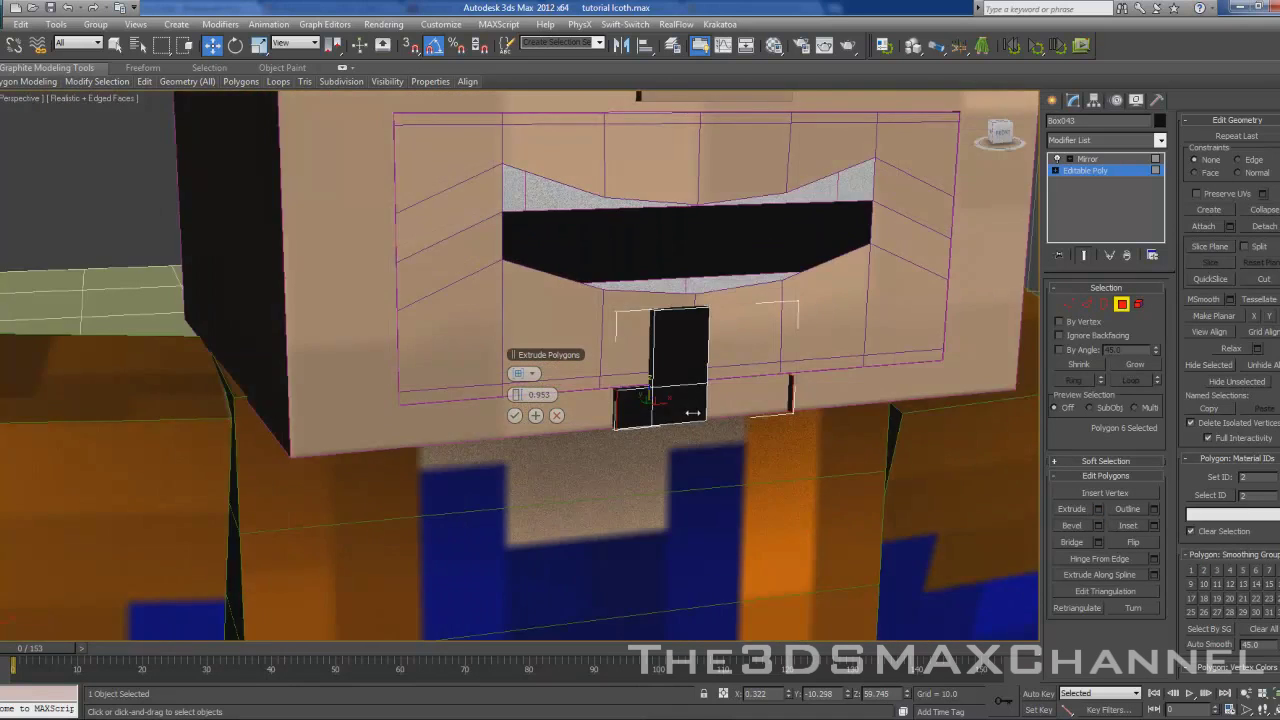
scroll(691, 413, down, 3)
scroll(640, 380, up, 2)
drag(517, 394, 539, 395)
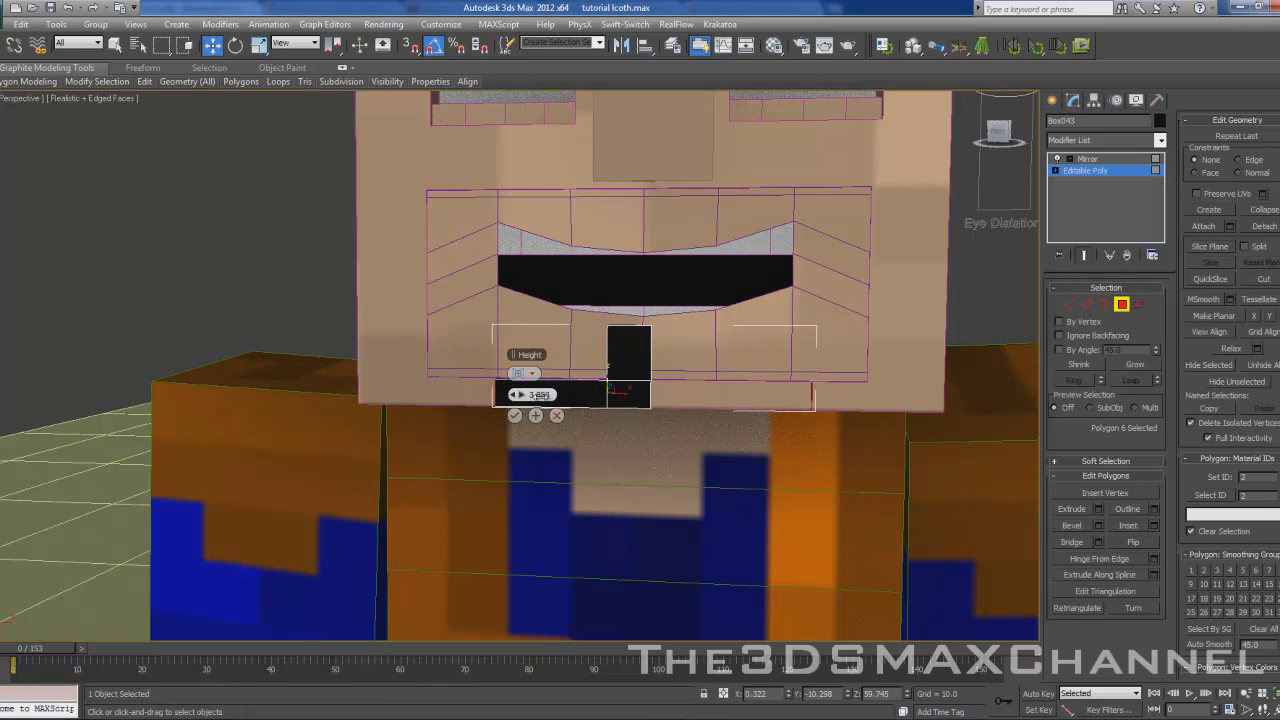
scroll(737, 354, up, 4)
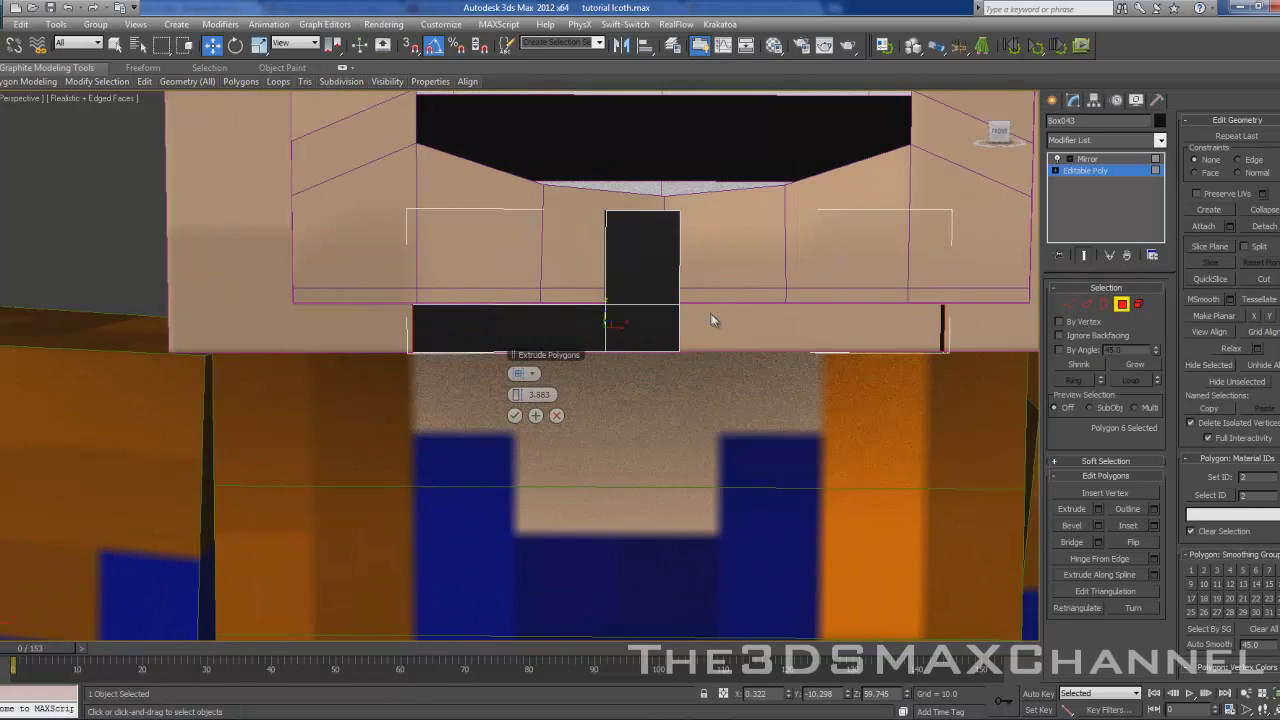
click(514, 416)
Step: Extrude the same side polygon another 1.3 outward to form the corner segment of the beard
alt+middle_drag(517, 394, 398, 346)
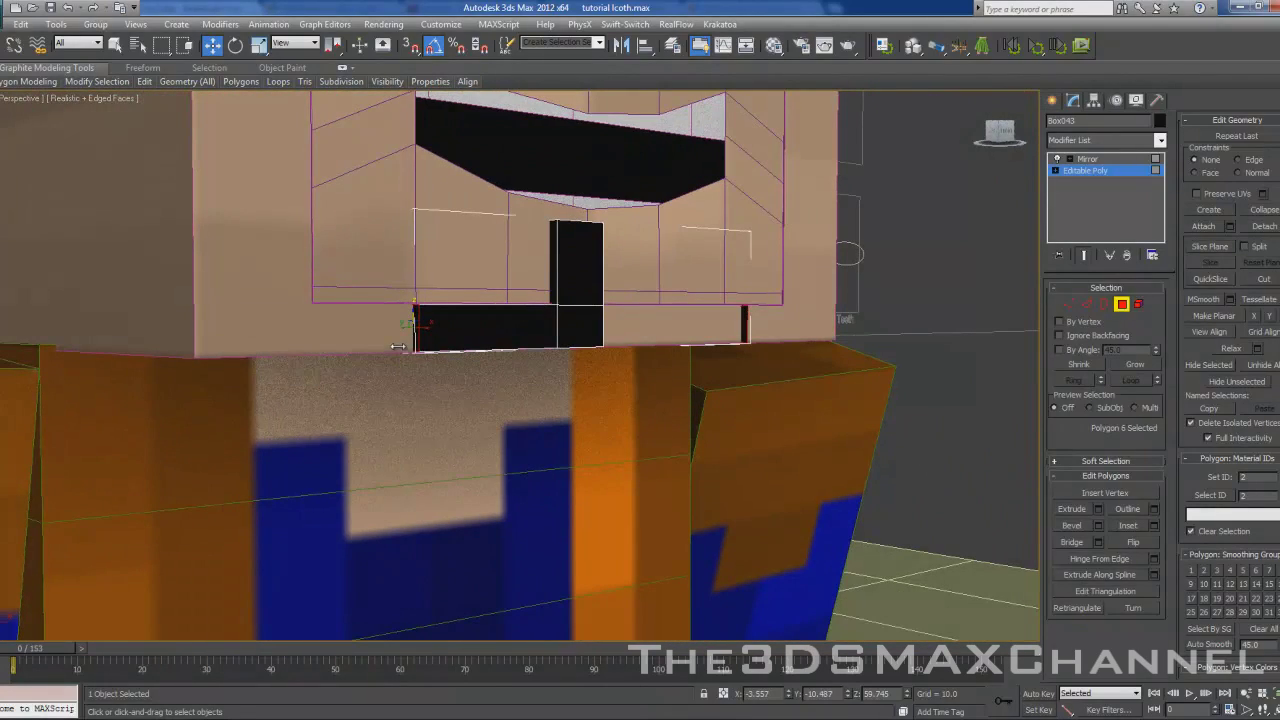
click(1098, 508)
scroll(527, 393, up, 2)
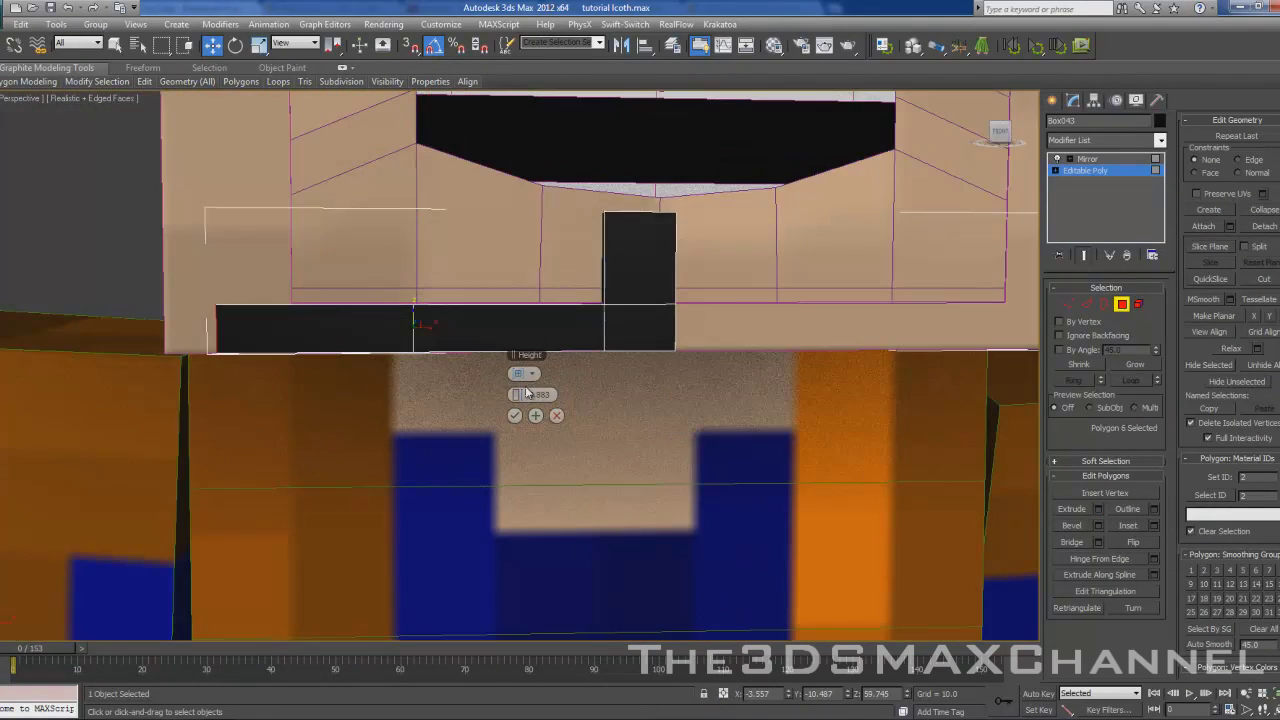
drag(514, 394, 514, 422)
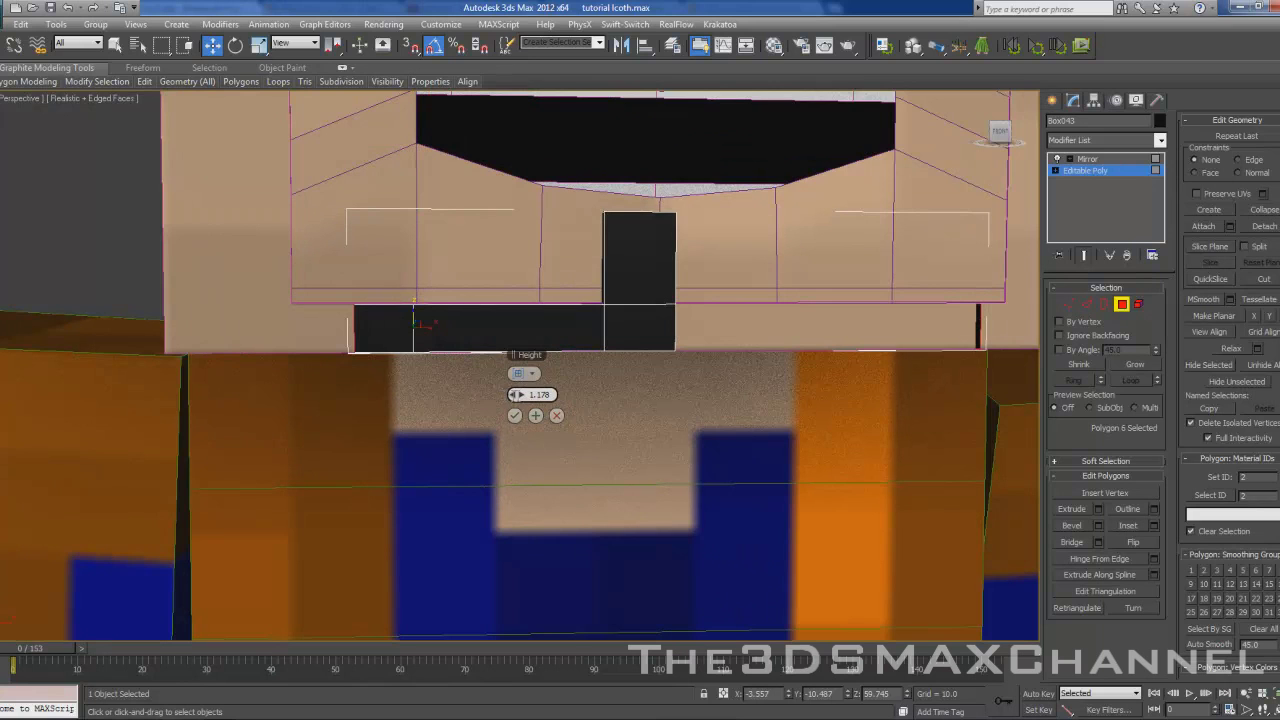
middle_drag(499, 399, 561, 472)
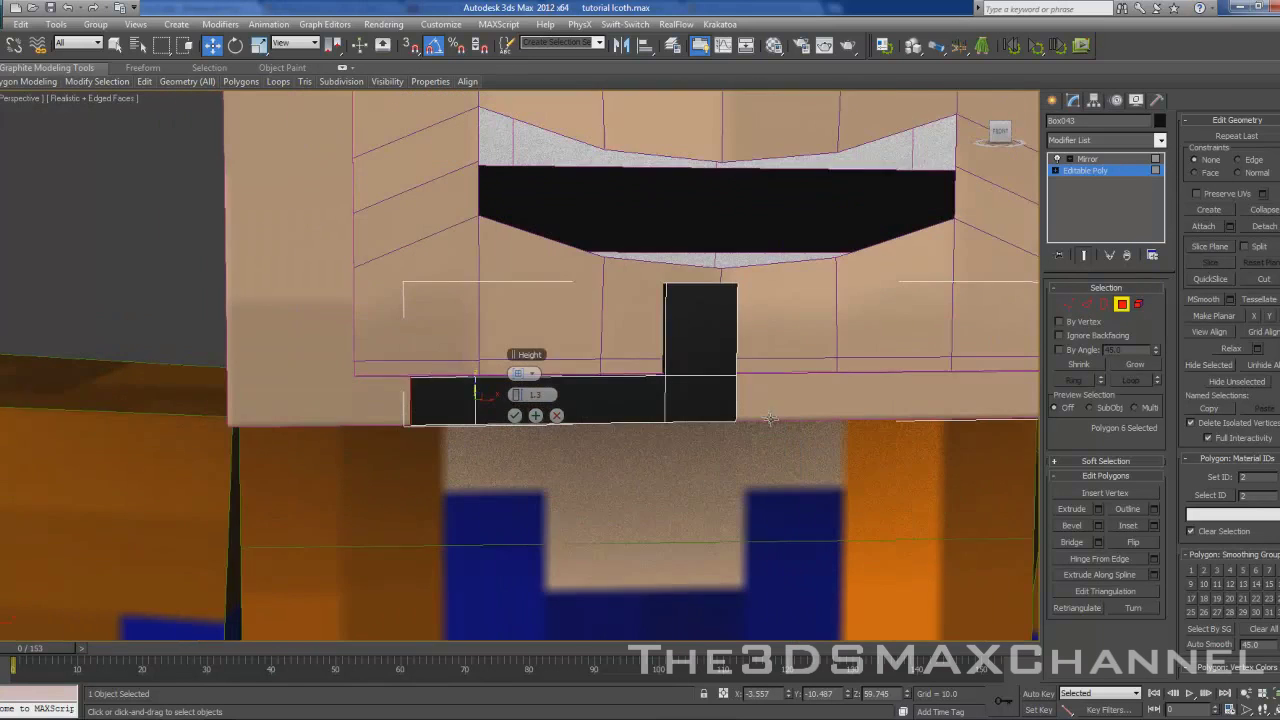
alt+middle_drag(508, 380, 528, 424)
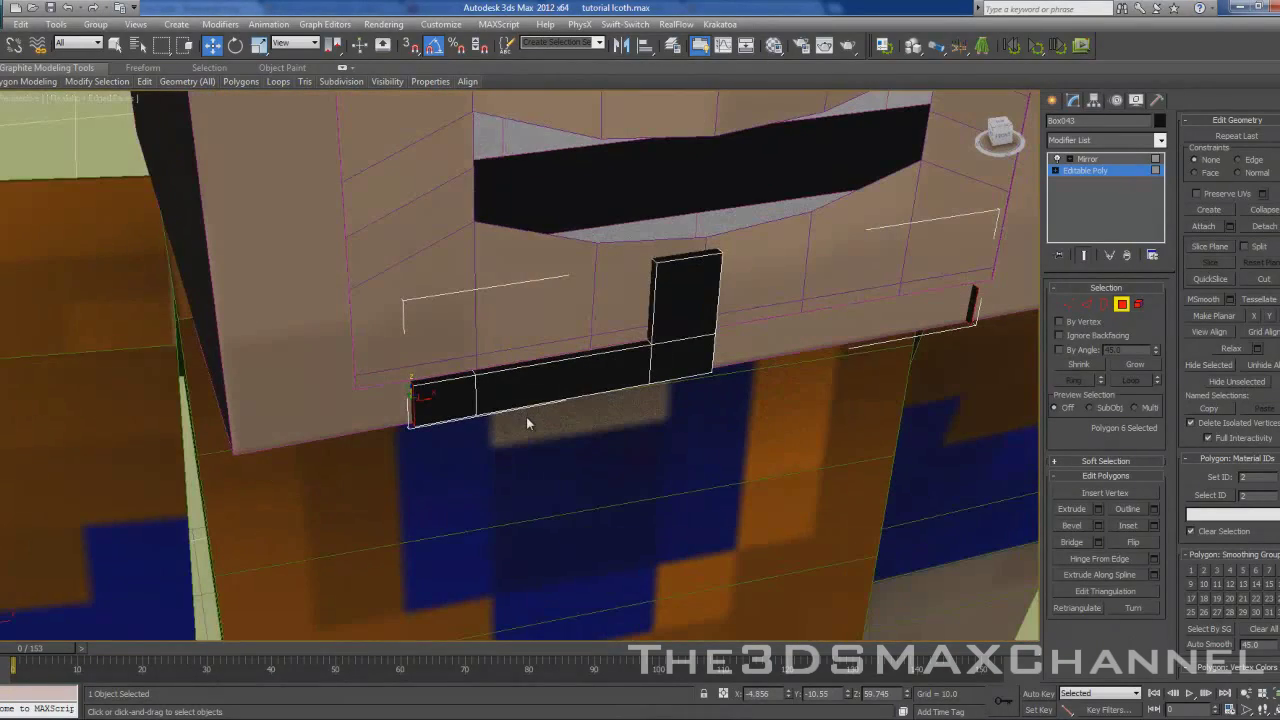
Step: Extrude the top polygon of the outer corner segment upward by 4.0 beside the mouth
key(ctrl+z)
click(1098, 509)
alt+middle_drag(943, 471, 522, 397)
drag(522, 397, 552, 398)
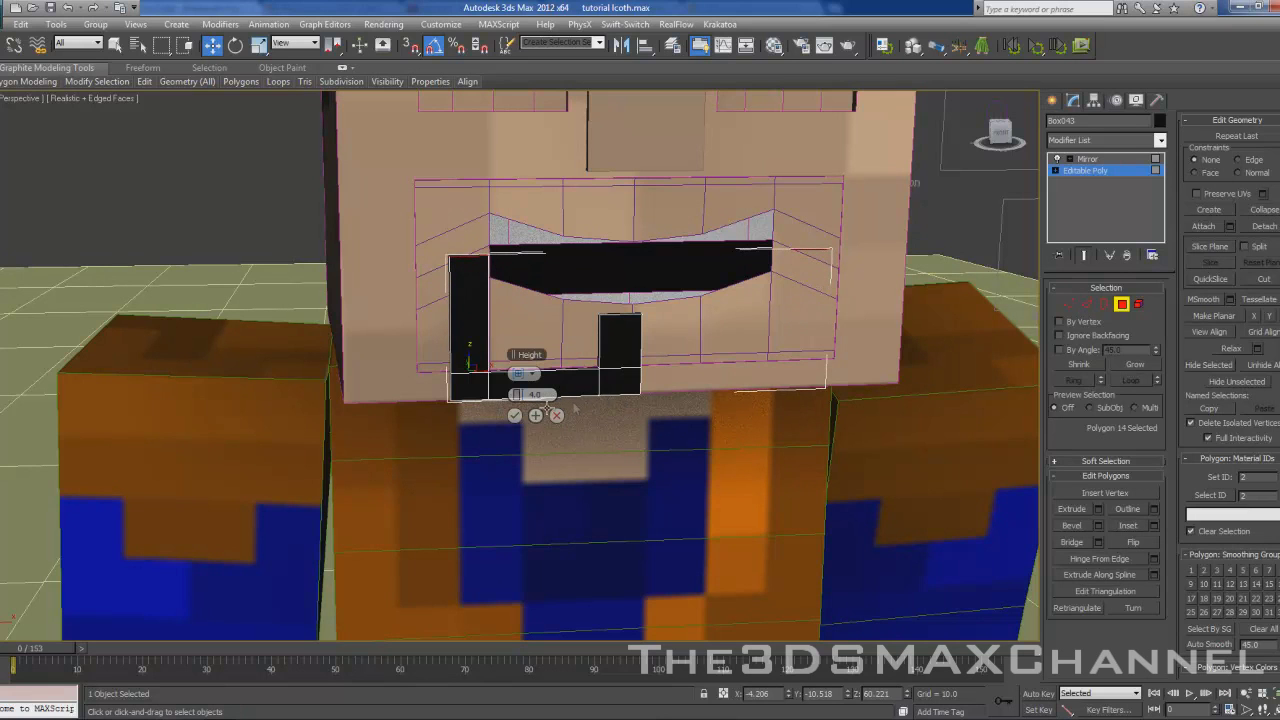
click(513, 414)
Step: Select the three bottom polygons of the beard's lower bar and extrude them downward by 0.4
alt+middle_drag(606, 391, 620, 350)
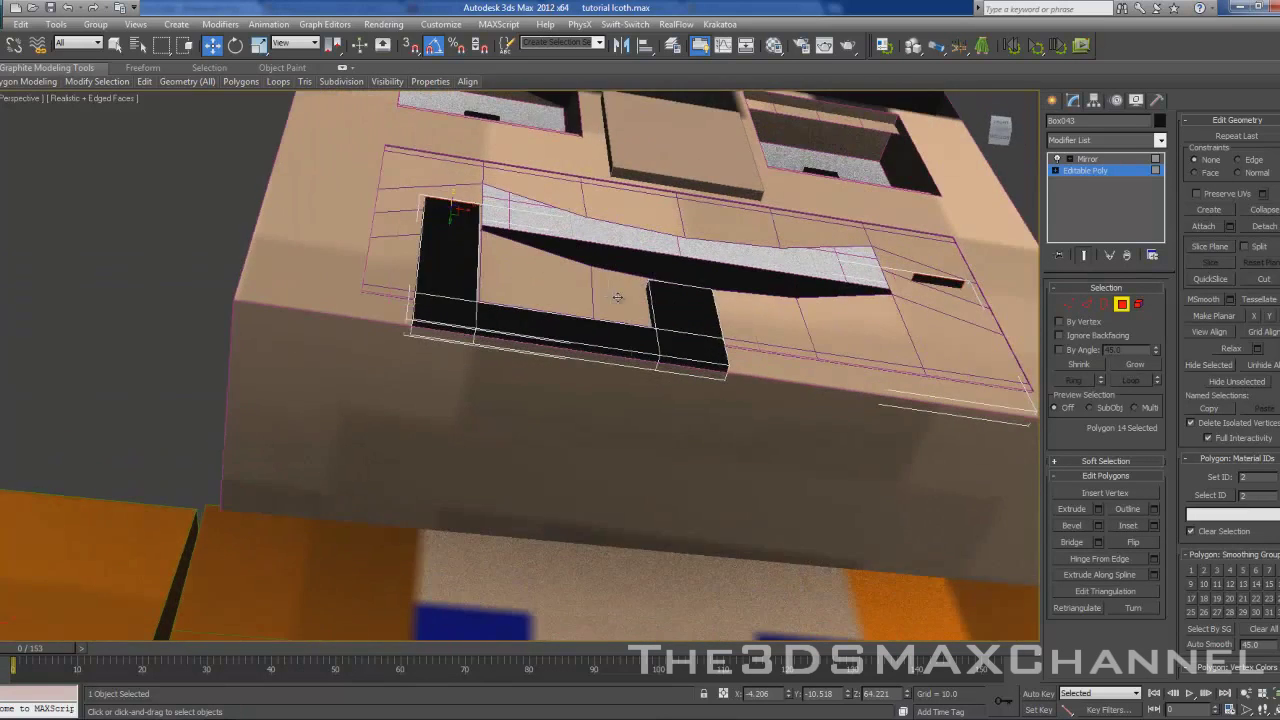
scroll(634, 314, up, 5)
scroll(748, 345, down, 3)
click(752, 390)
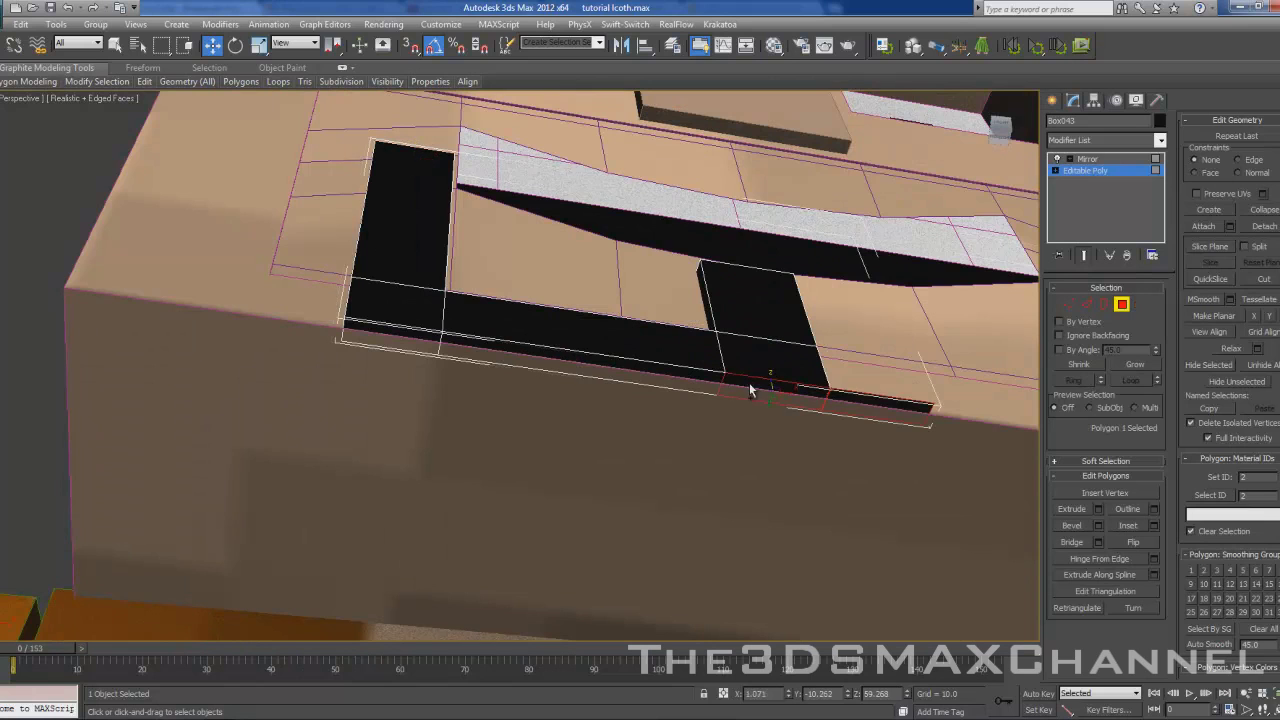
ctrl+click(668, 377)
ctrl+click(400, 333)
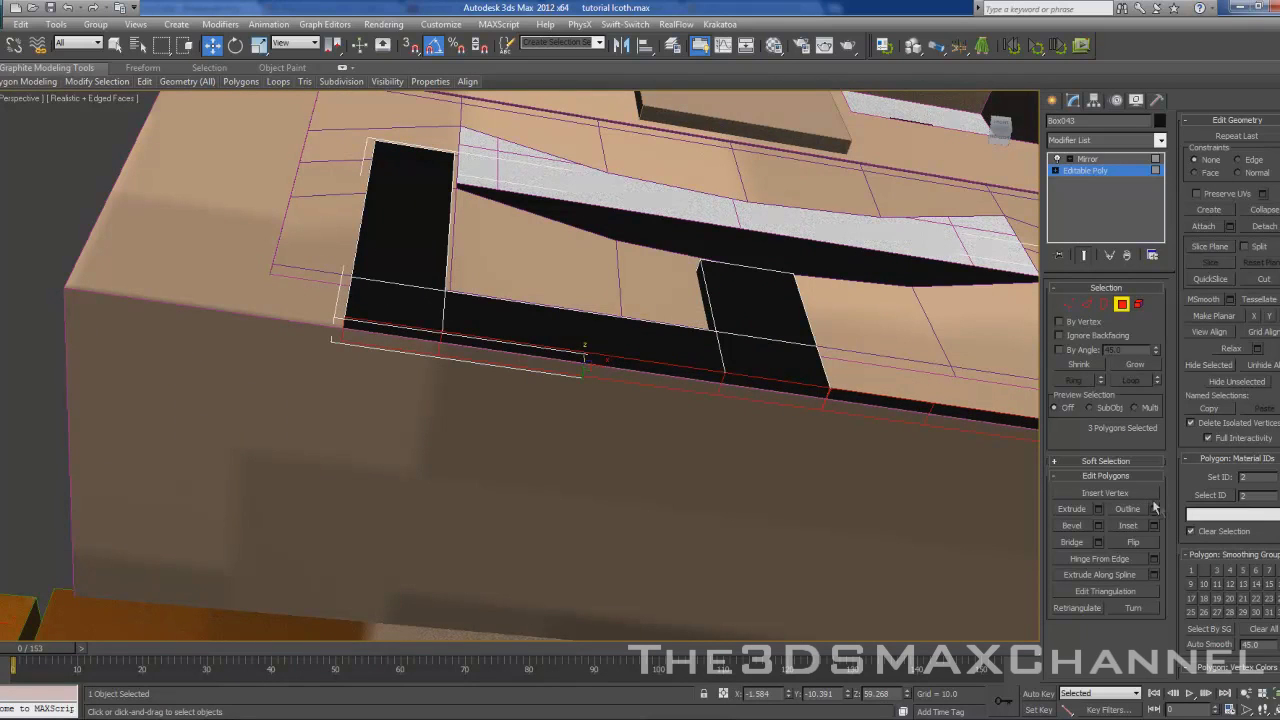
click(1098, 510)
alt+middle_drag(945, 490, 806, 416)
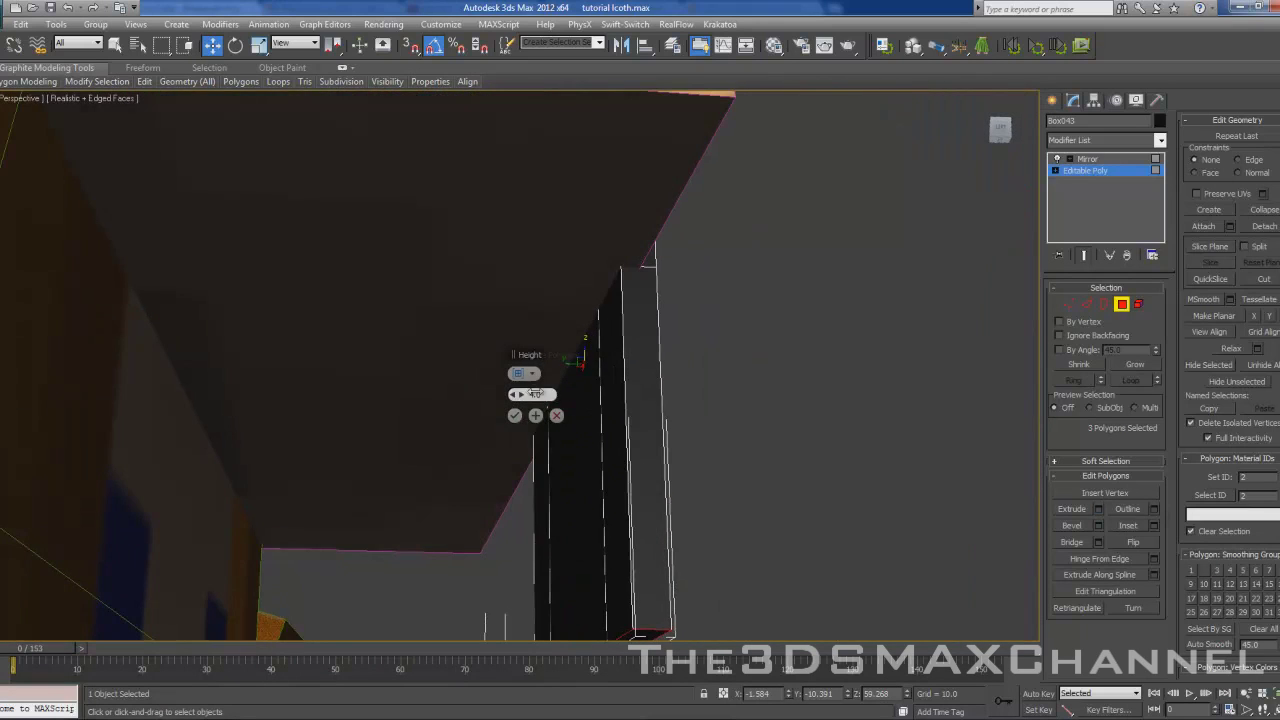
drag(524, 396, 498, 397)
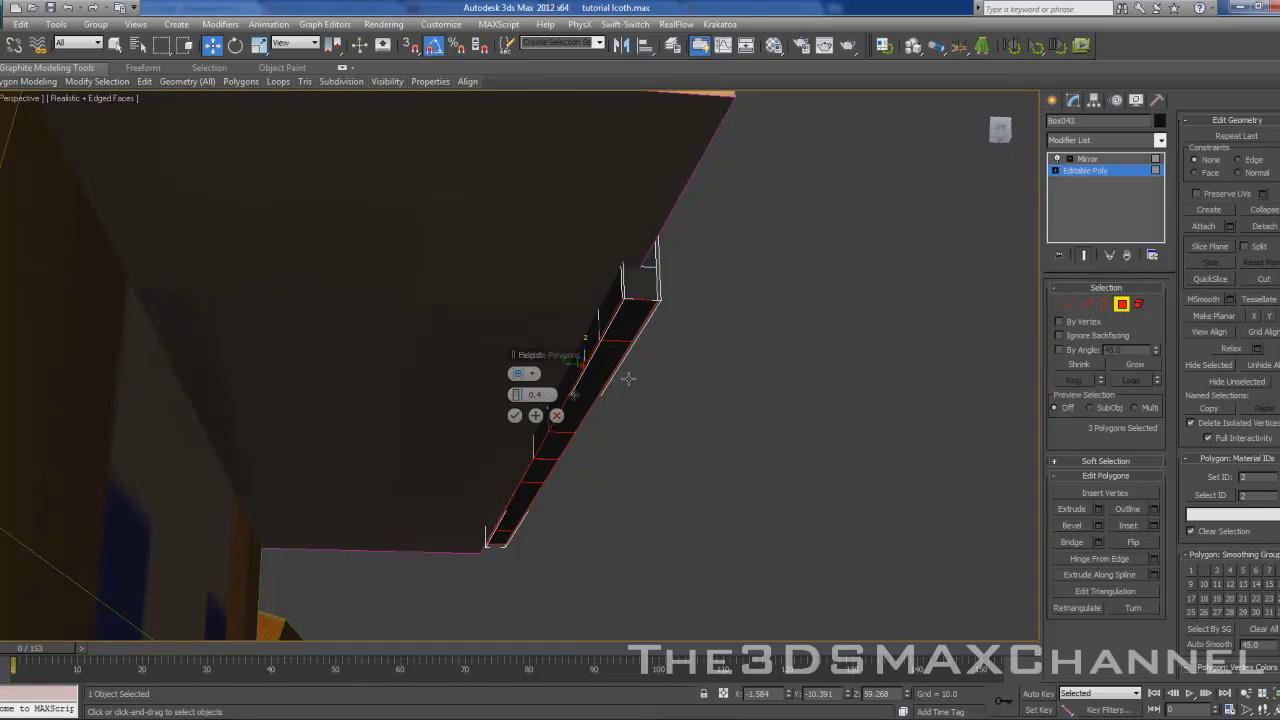
key(Return)
Step: Select the three back polygons of the lowest beard strip and extrude them 3.33 backward under the head
alt+middle_drag(571, 394, 584, 405)
click(638, 327)
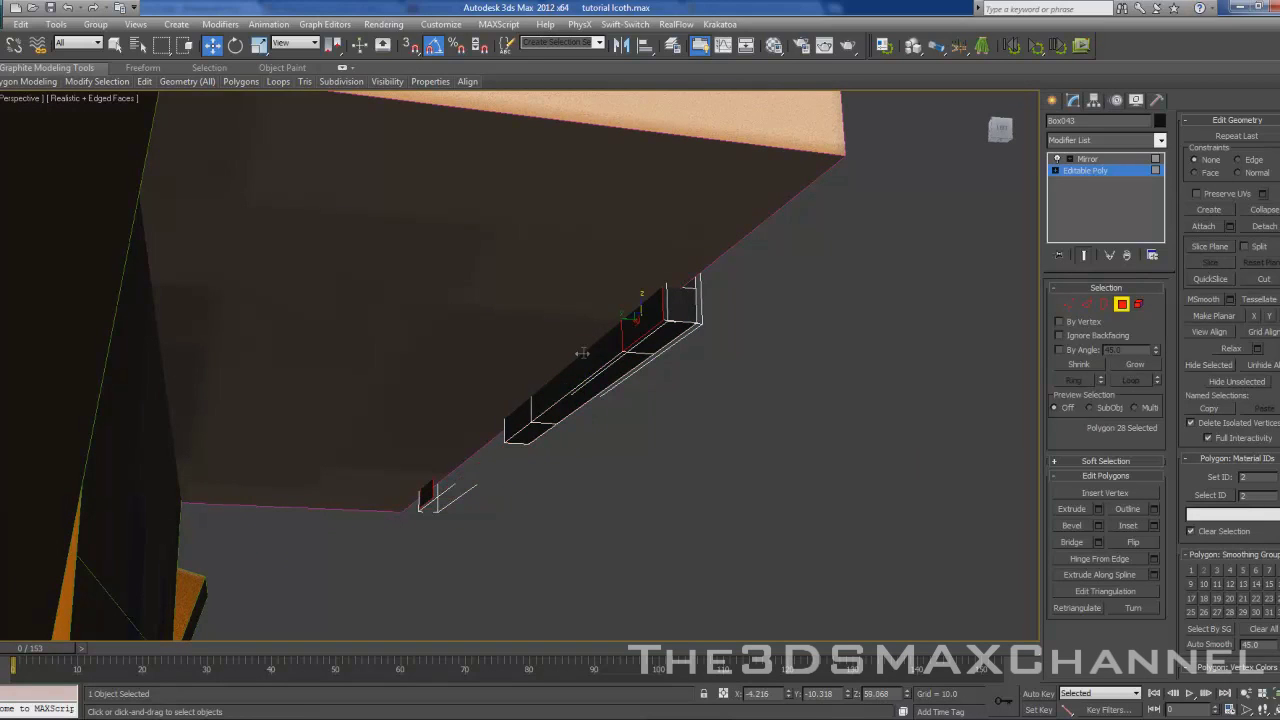
ctrl+click(570, 373)
ctrl+click(540, 421)
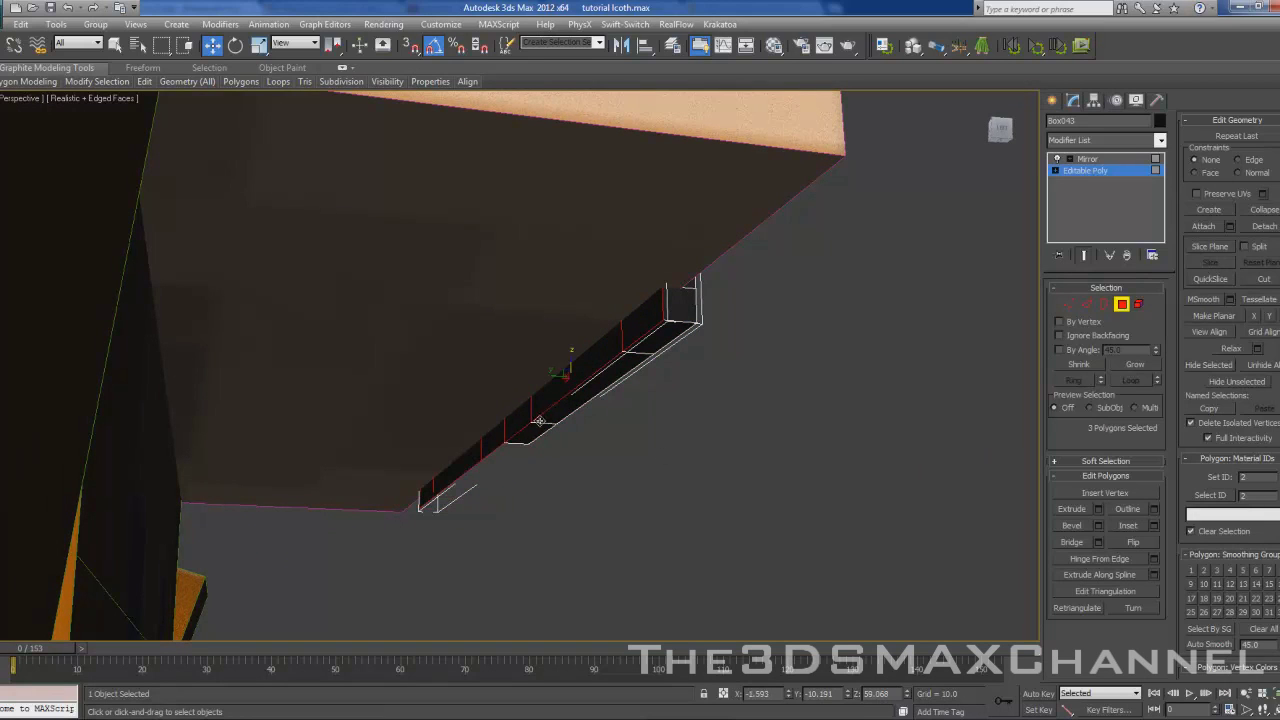
click(1099, 509)
drag(522, 395, 545, 405)
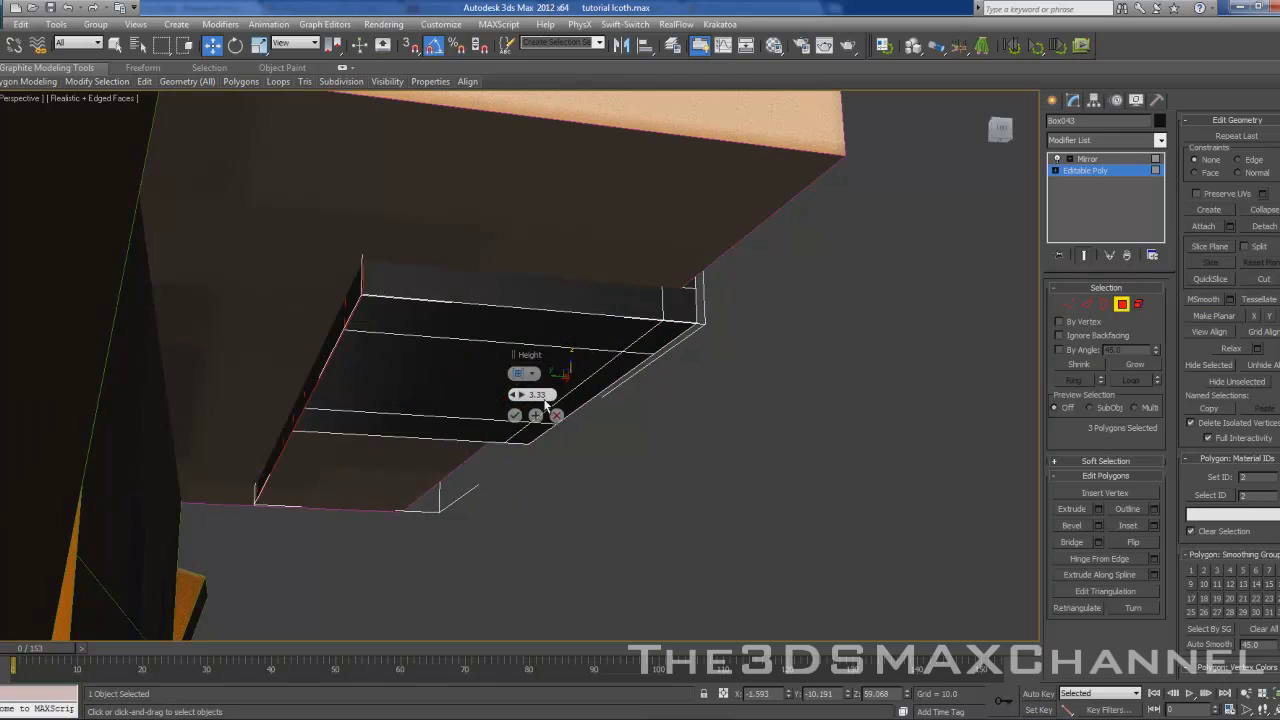
click(514, 415)
Step: Leave polygon editing of the beard and hide the edged faces in the viewport
alt+middle_drag(668, 357, 610, 360)
scroll(576, 378, down, 6)
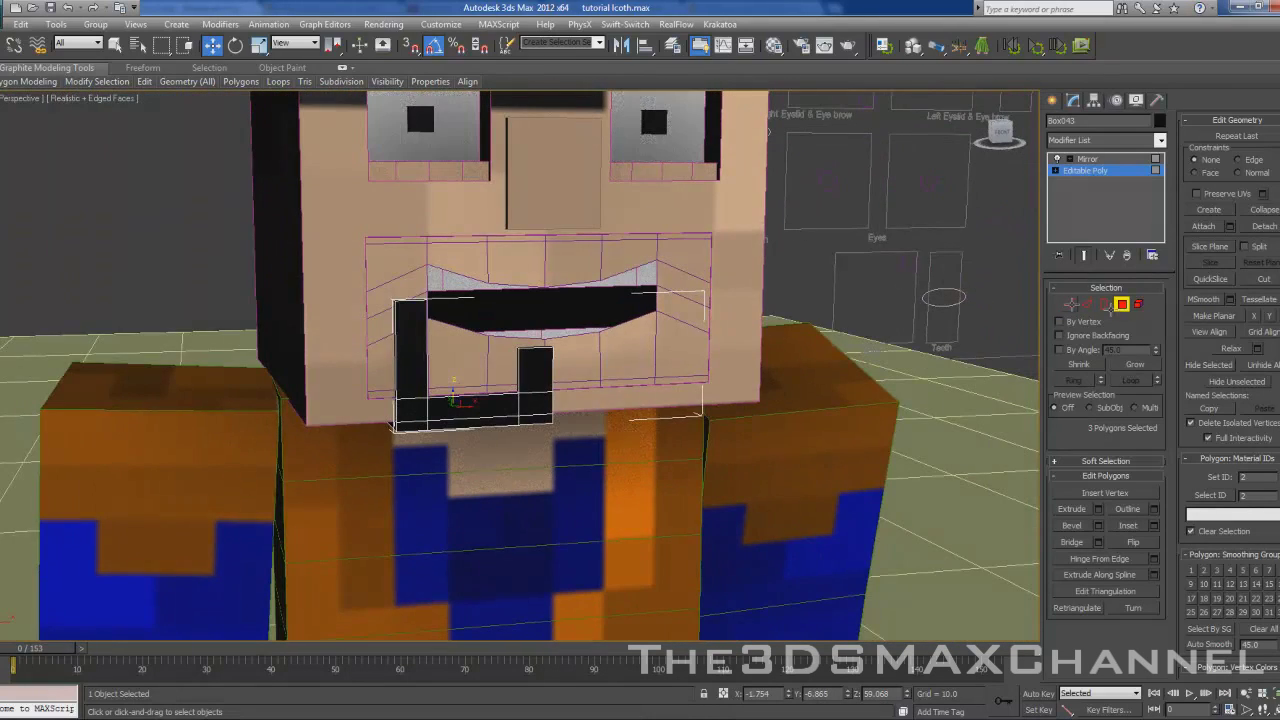
click(1118, 306)
alt+middle_drag(758, 340, 586, 366)
scroll(728, 335, down, 4)
key(F4)
scroll(657, 371, up, 3)
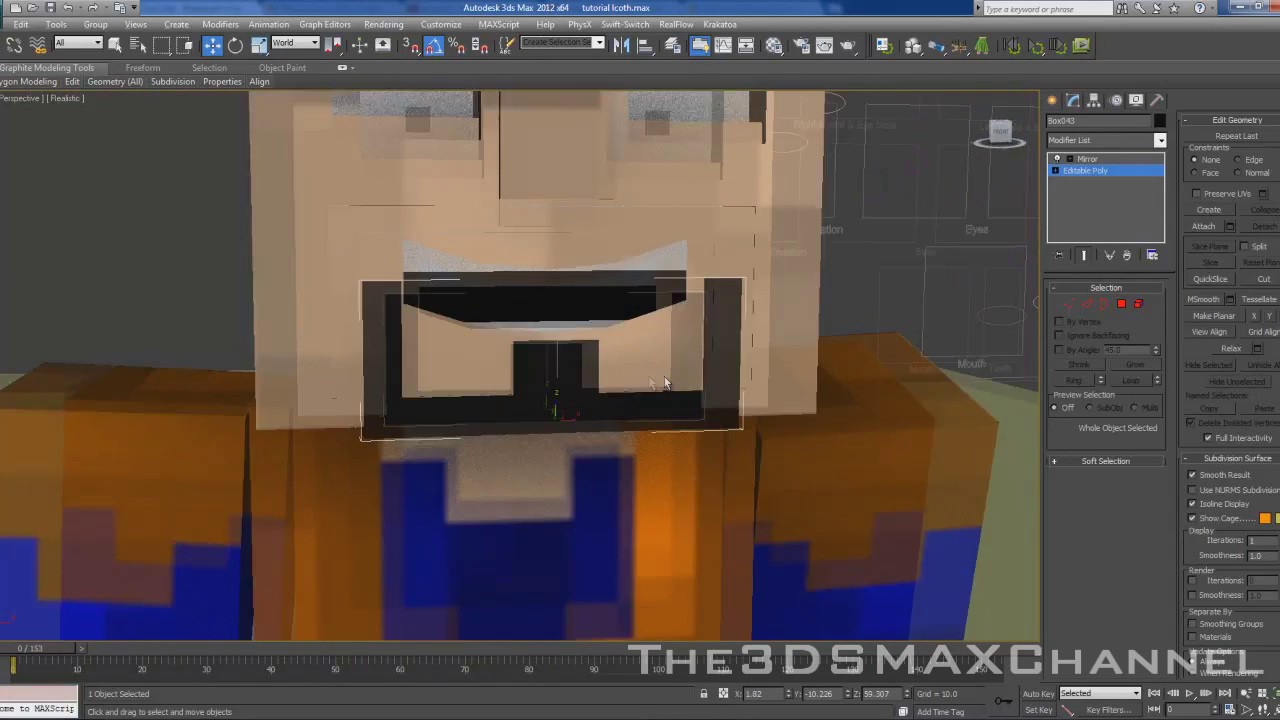
Step: Activate Select and Link with the whole beard object selected and return the timeline to frame 0
click(1087, 304)
mouse_move(705, 329)
alt+middle_down()
mouse_move(674, 314)
mouse_move(708, 325)
alt+middle_up()
scroll(708, 325, down, 5)
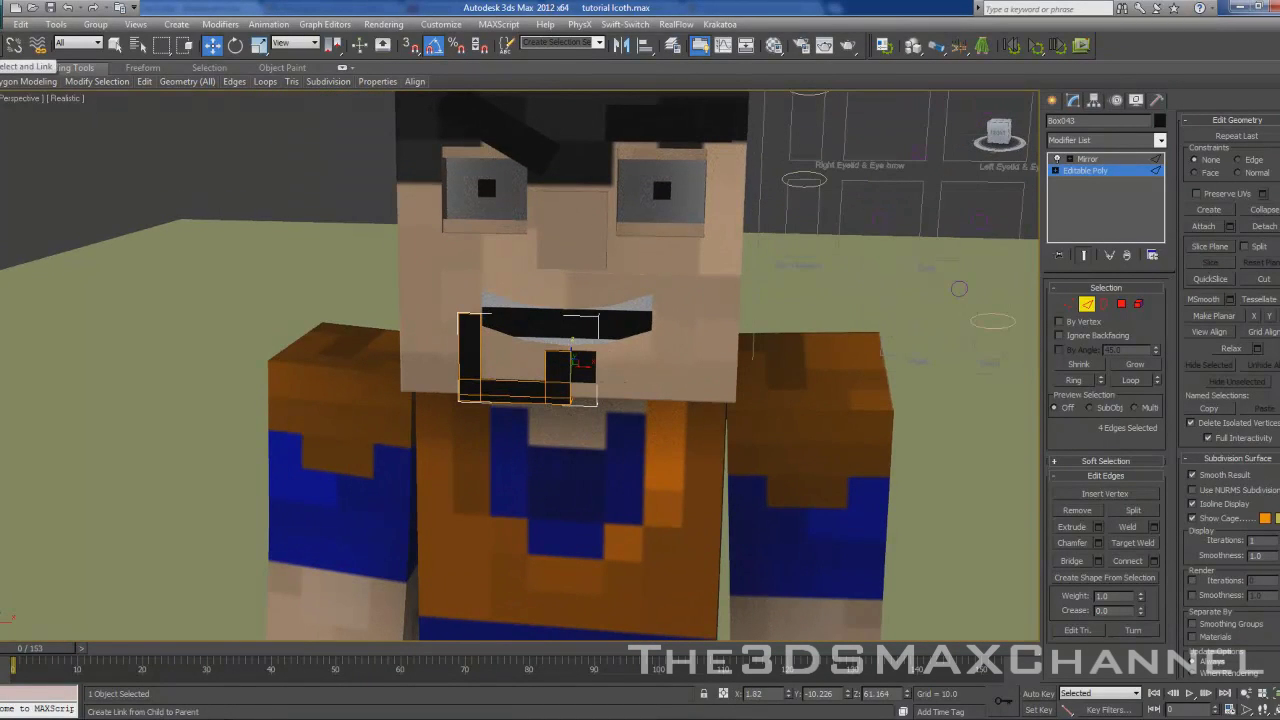
click(14, 45)
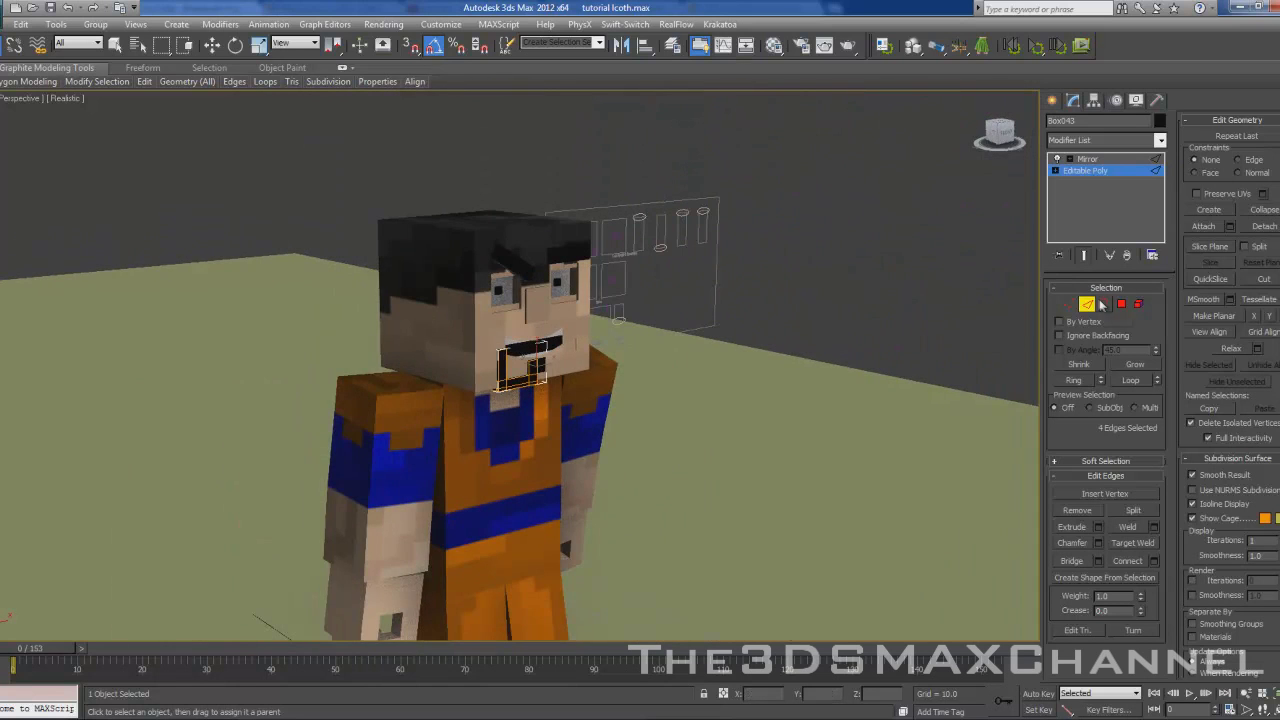
click(1087, 304)
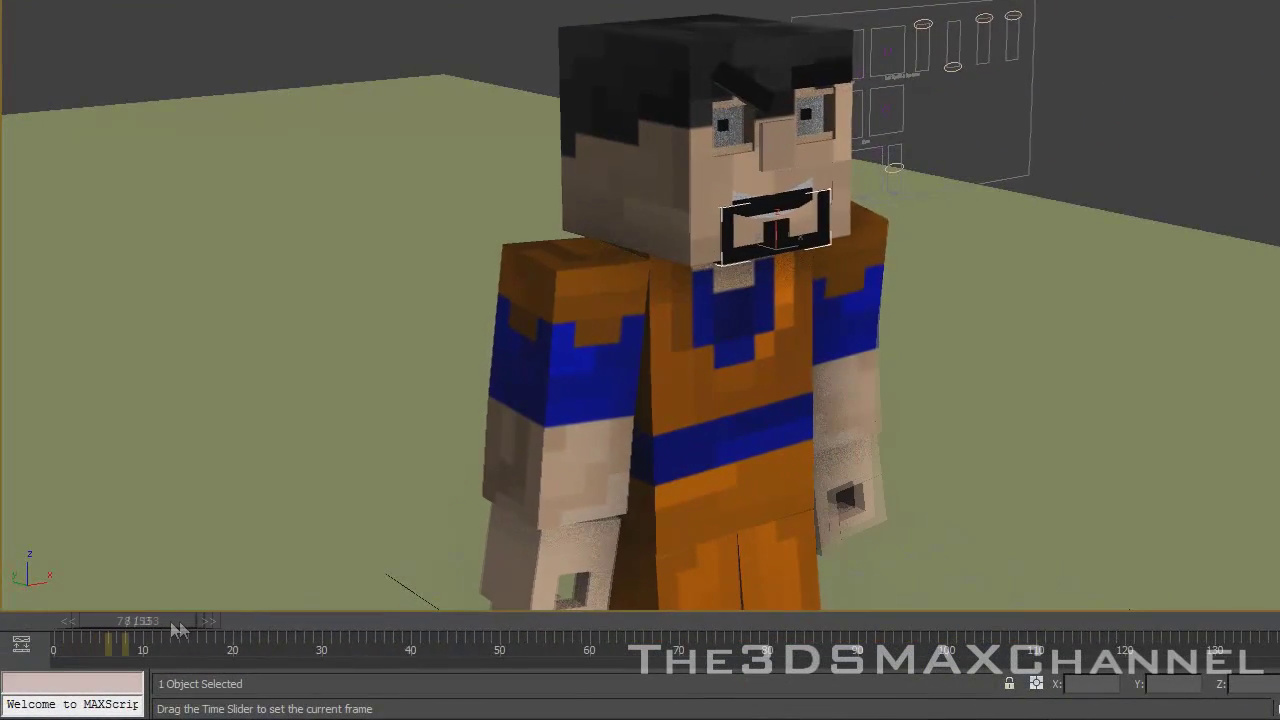
drag(178, 628, 50, 650)
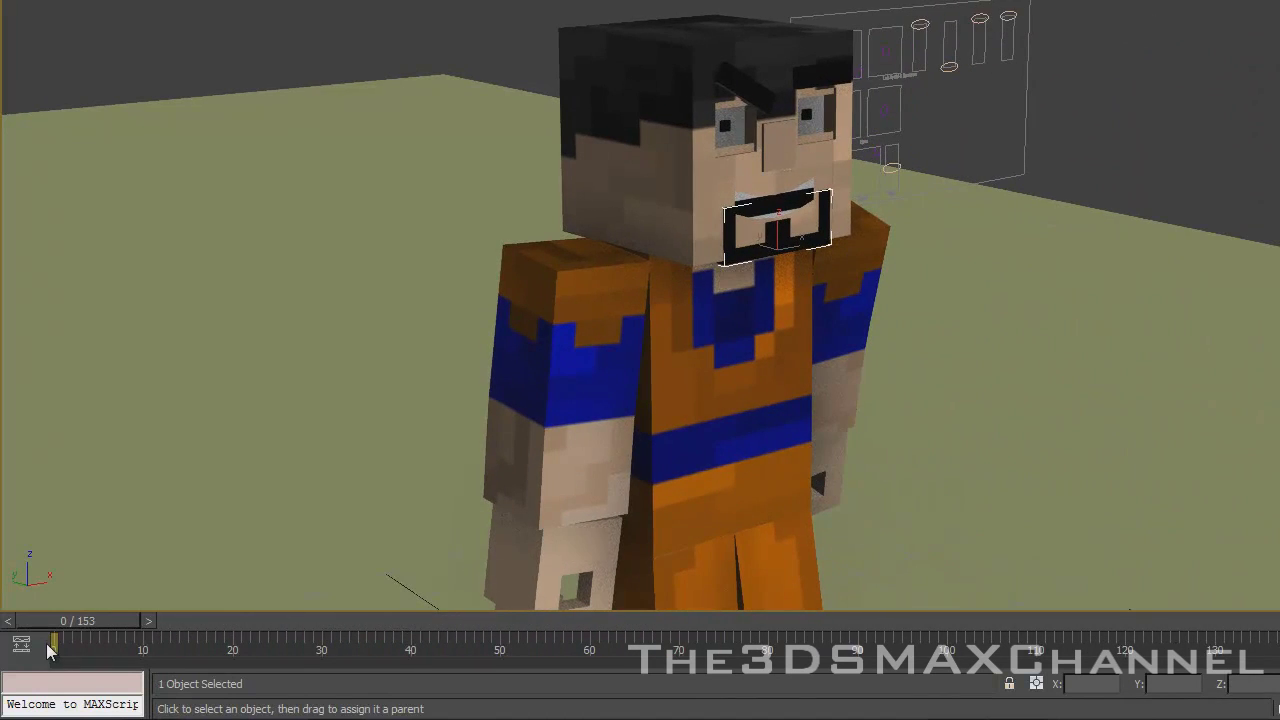